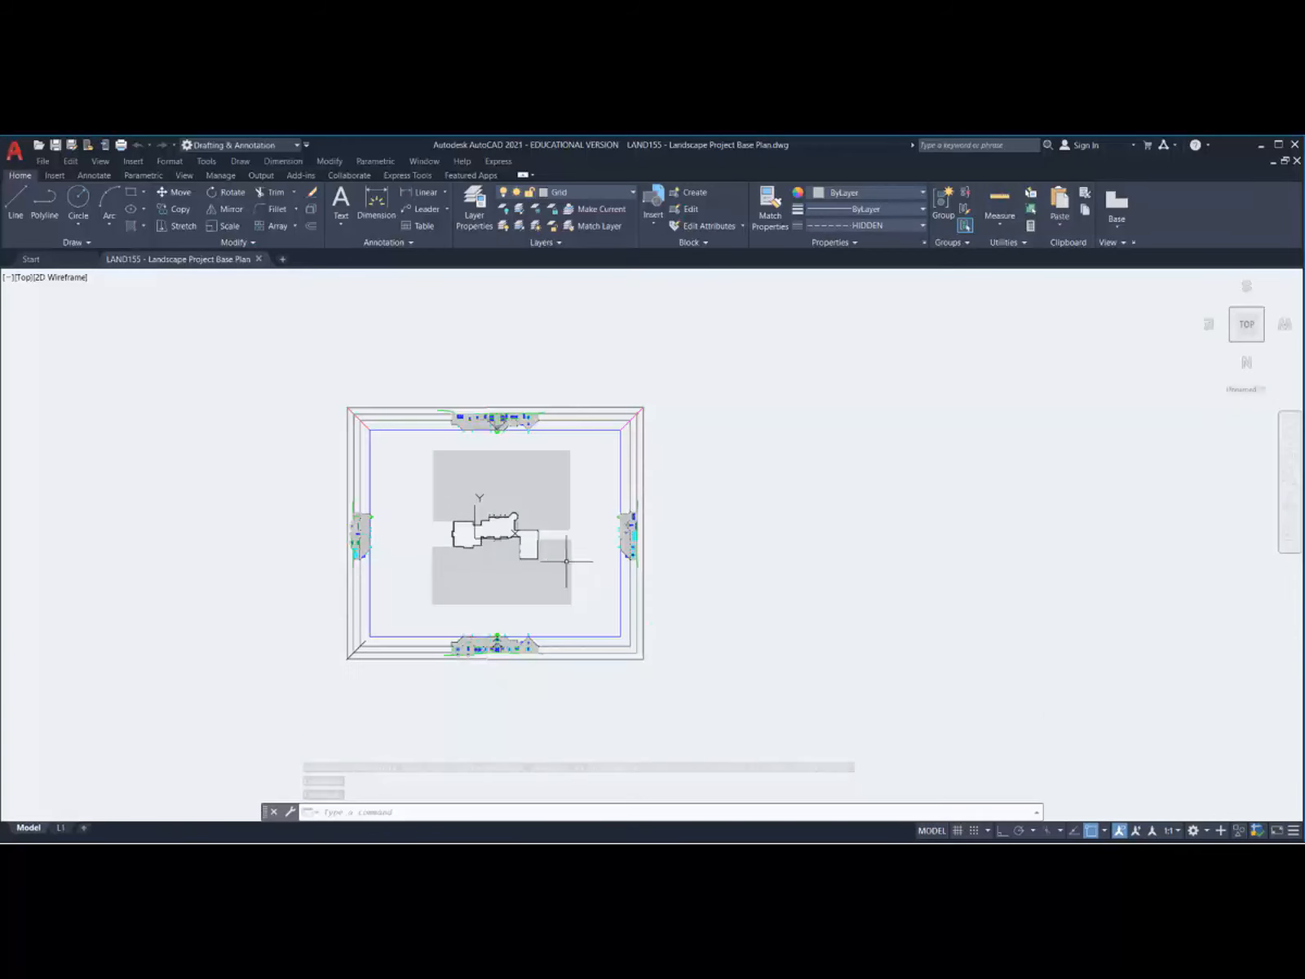
Step: Turn off the current Grid layer to hide the grid areas around the house plan
{"action": "scroll", "coordinate": [481, 514], "scroll_direction": "up", "scroll_amount": 2}
{"action": "scroll", "coordinate": [491, 537], "scroll_direction": "up", "scroll_amount": 2}
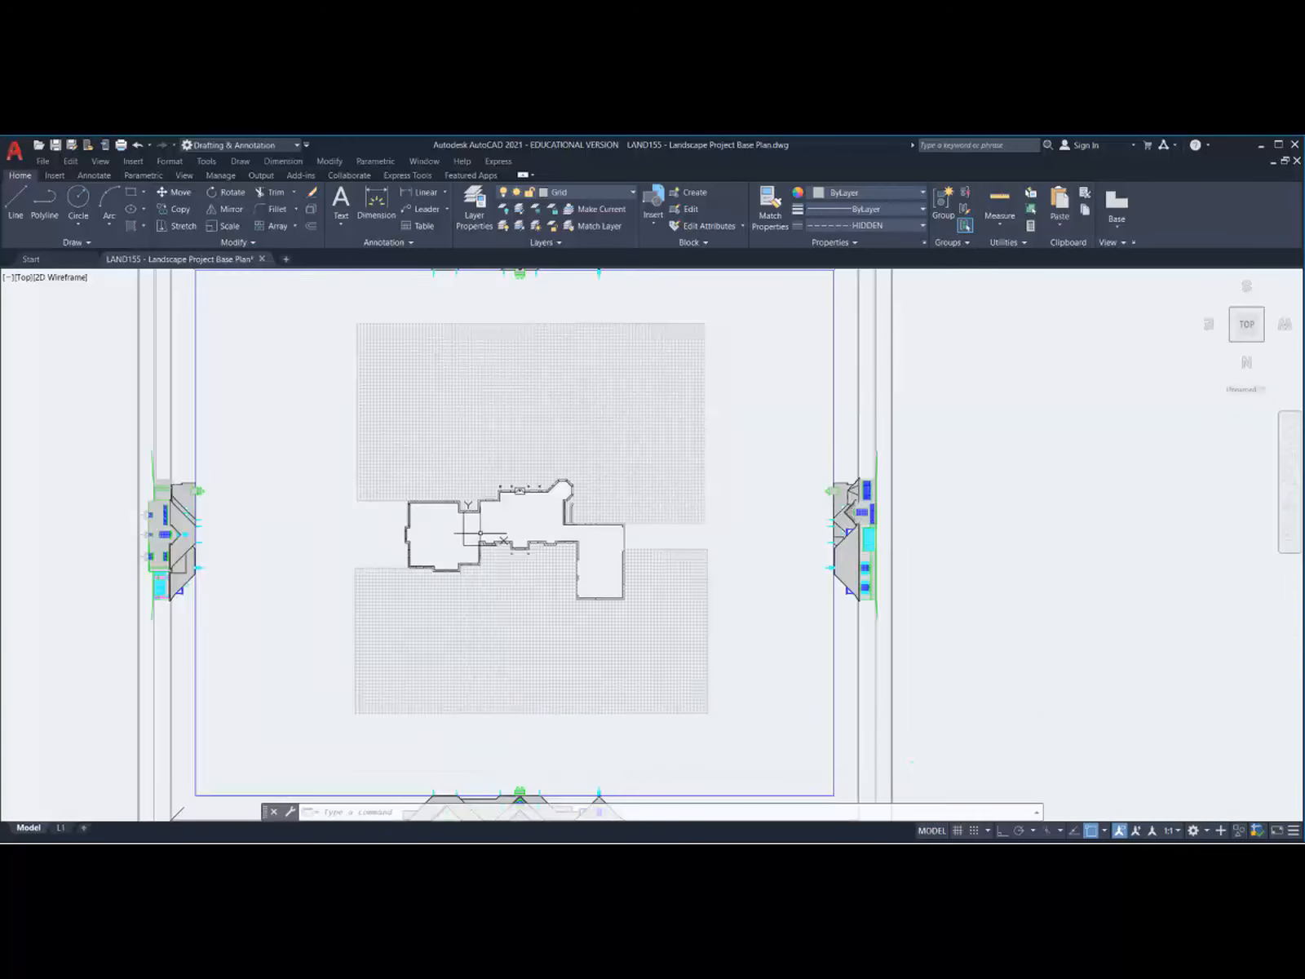
{"action": "scroll", "coordinate": [490, 536], "scroll_direction": "down", "scroll_amount": 2}
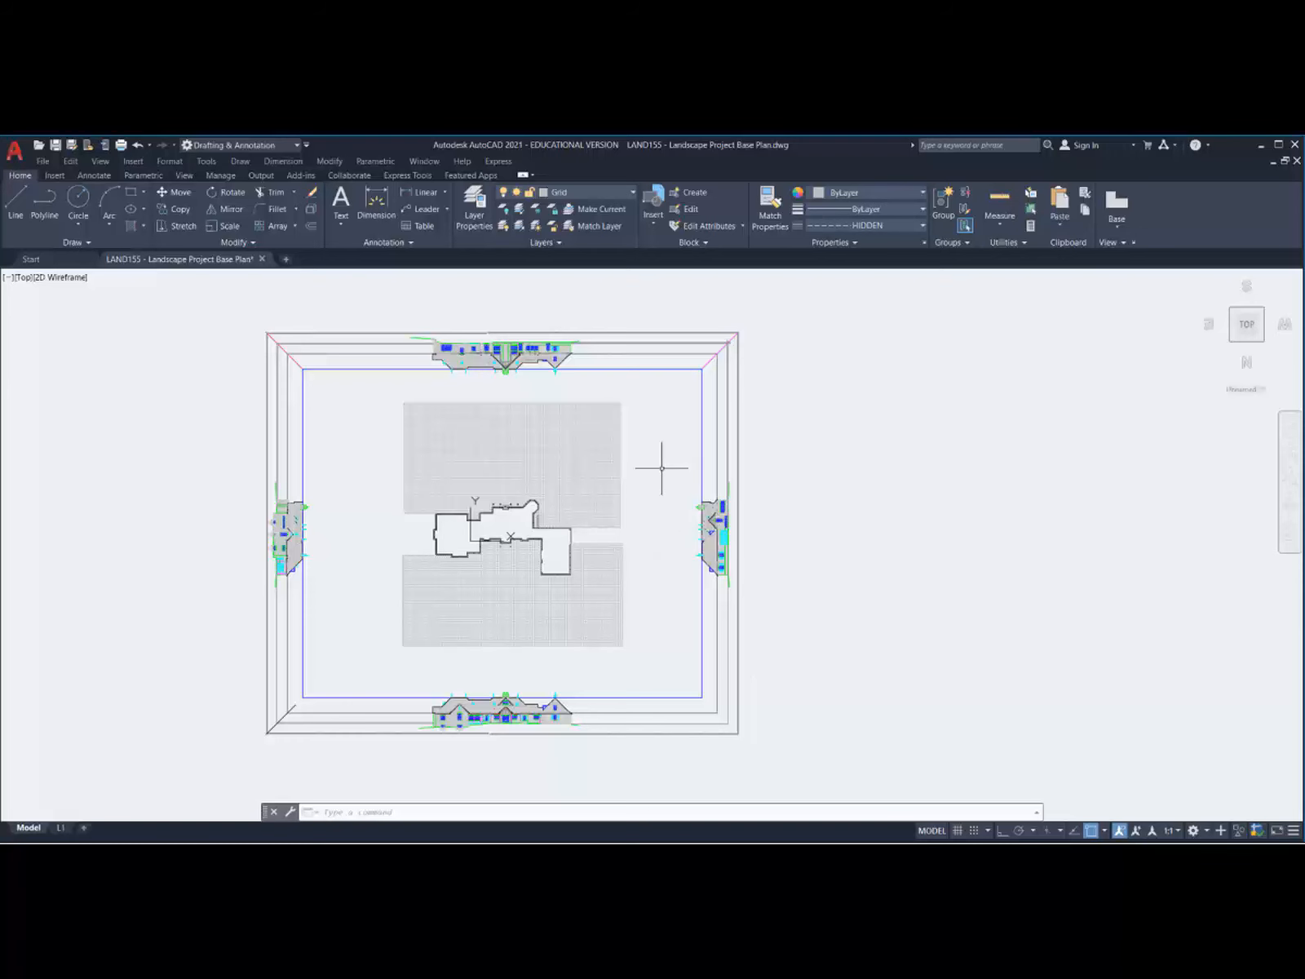
{"action": "left_click", "coordinate": [634, 194]}
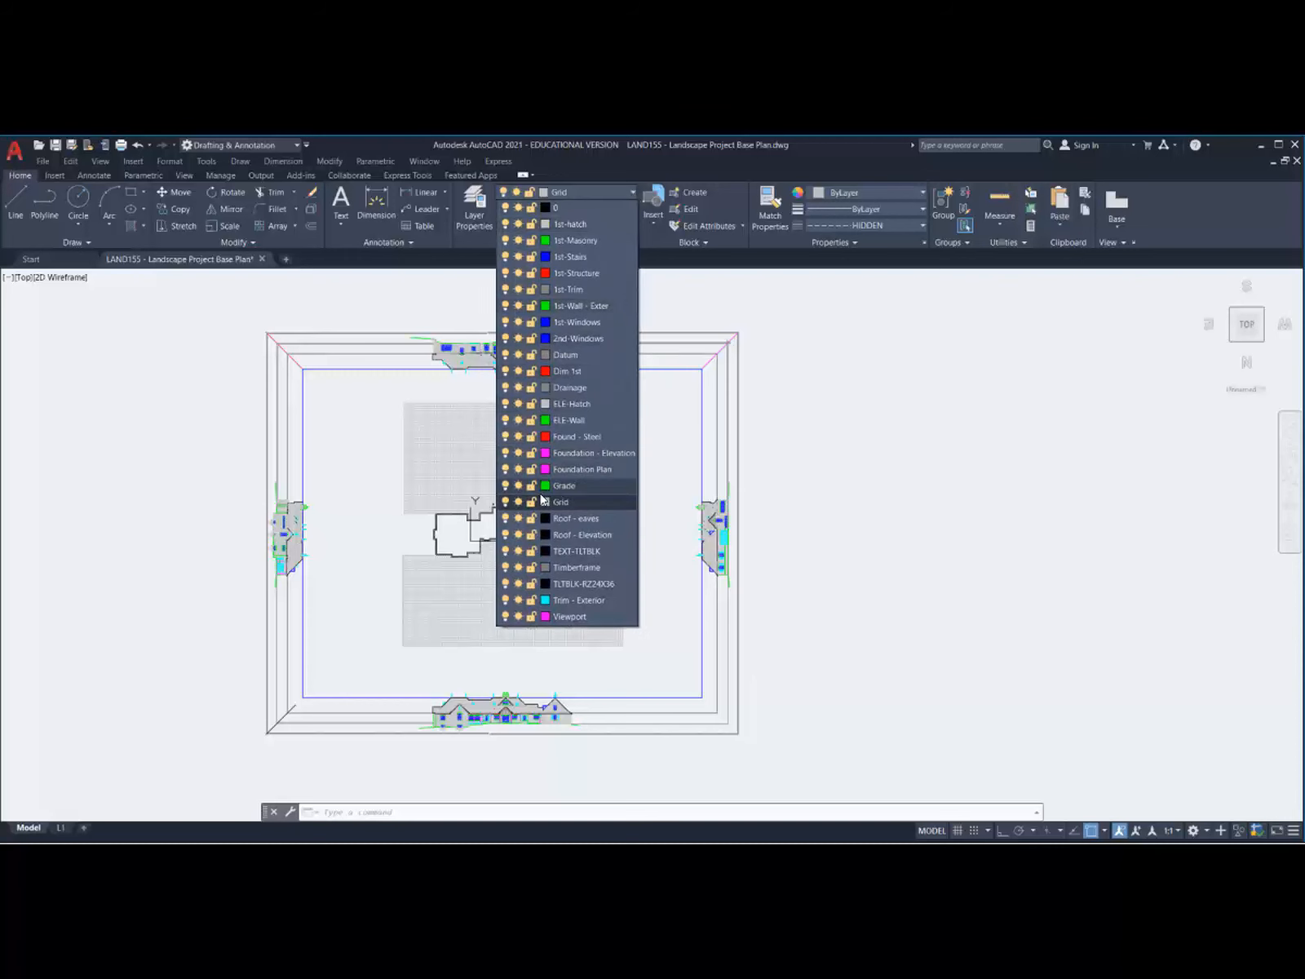
{"action": "left_click", "coordinate": [505, 502]}
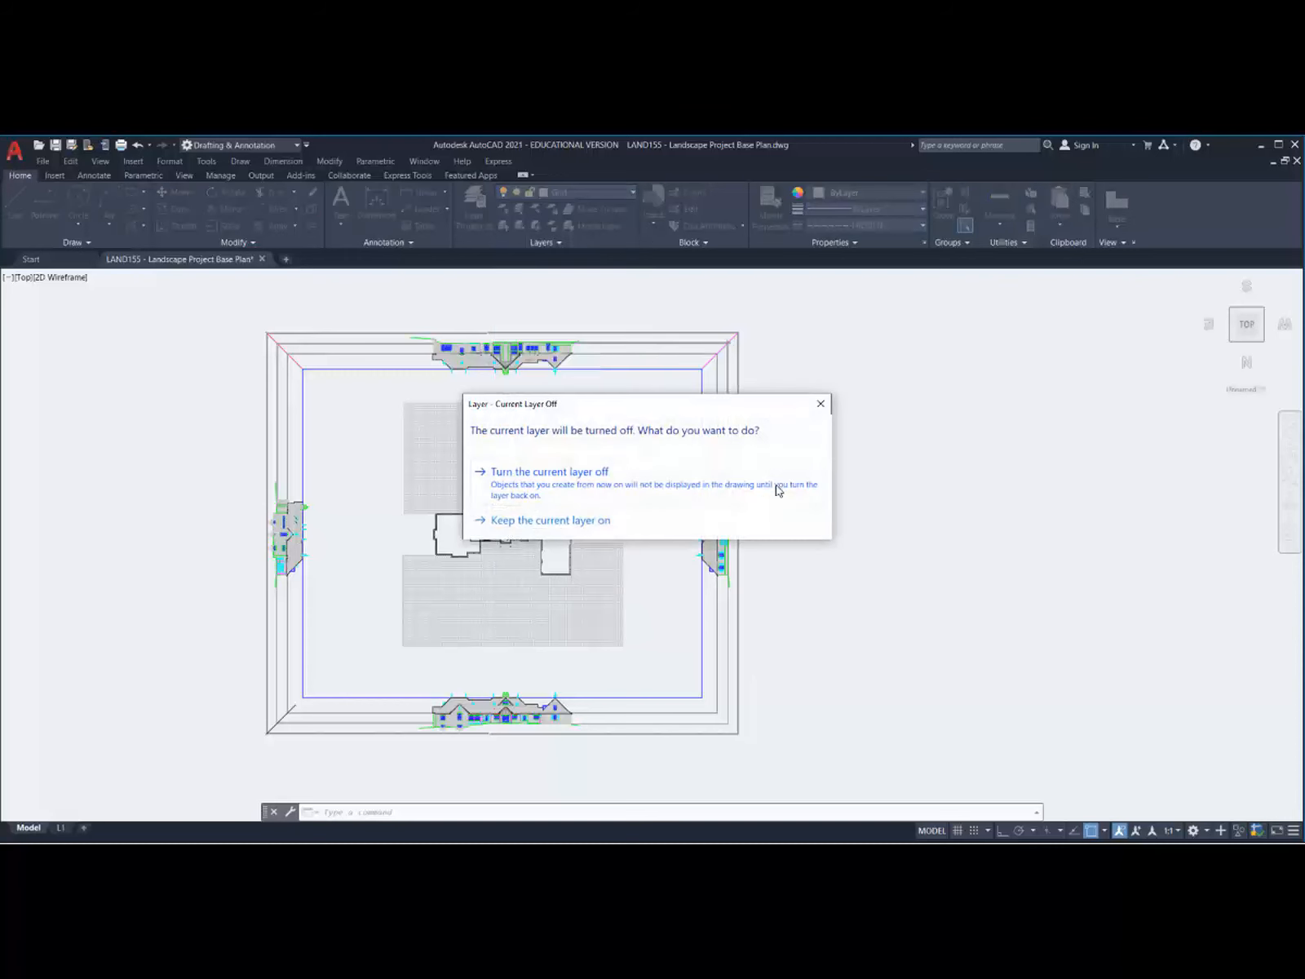
{"action": "left_click", "coordinate": [557, 475]}
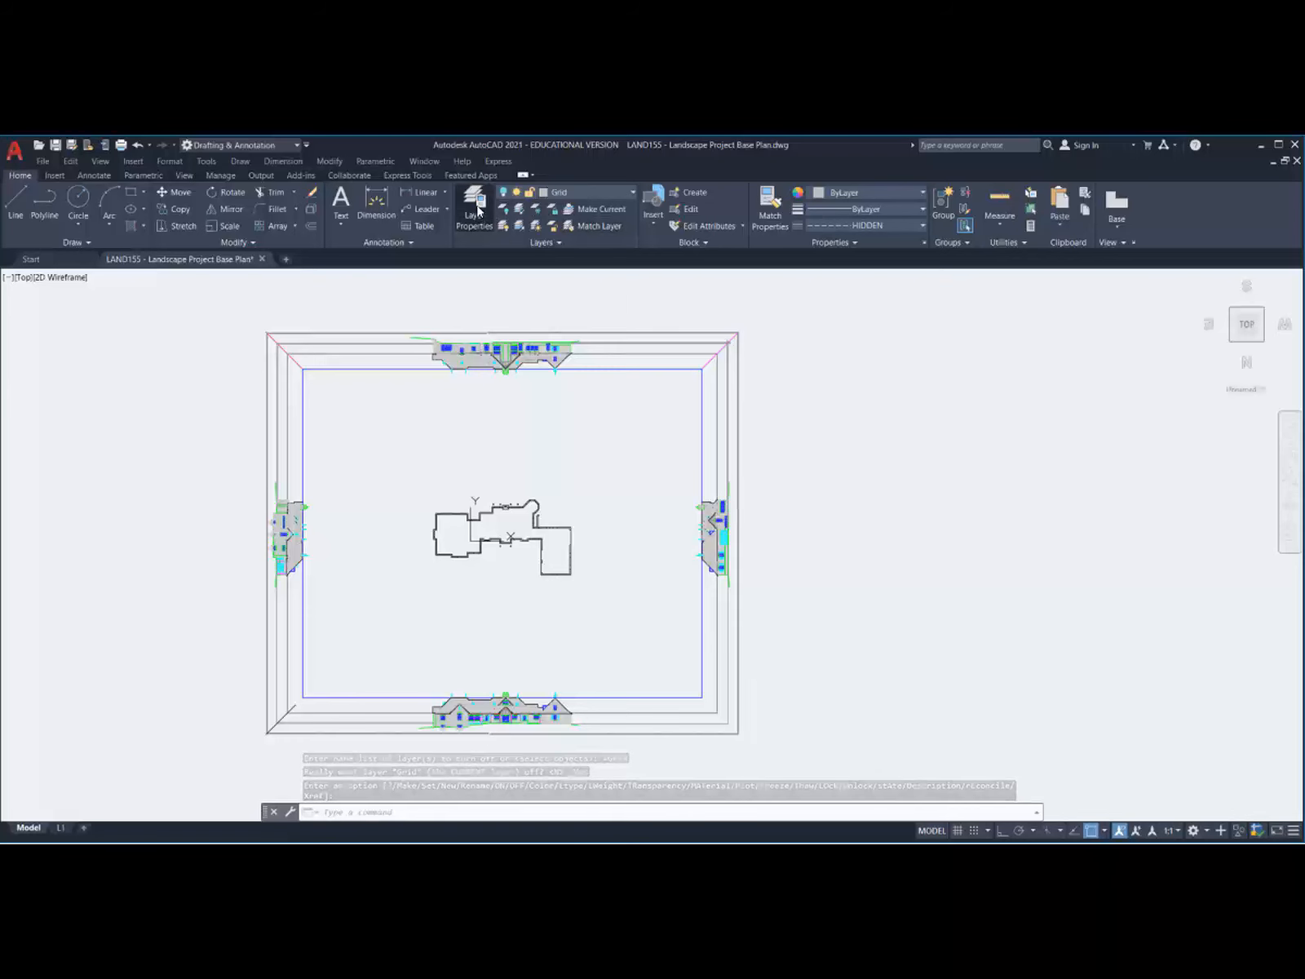
{"action": "key", "text": "Escape"}
{"action": "key", "text": "Escape"}
{"action": "key", "text": "Escape"}
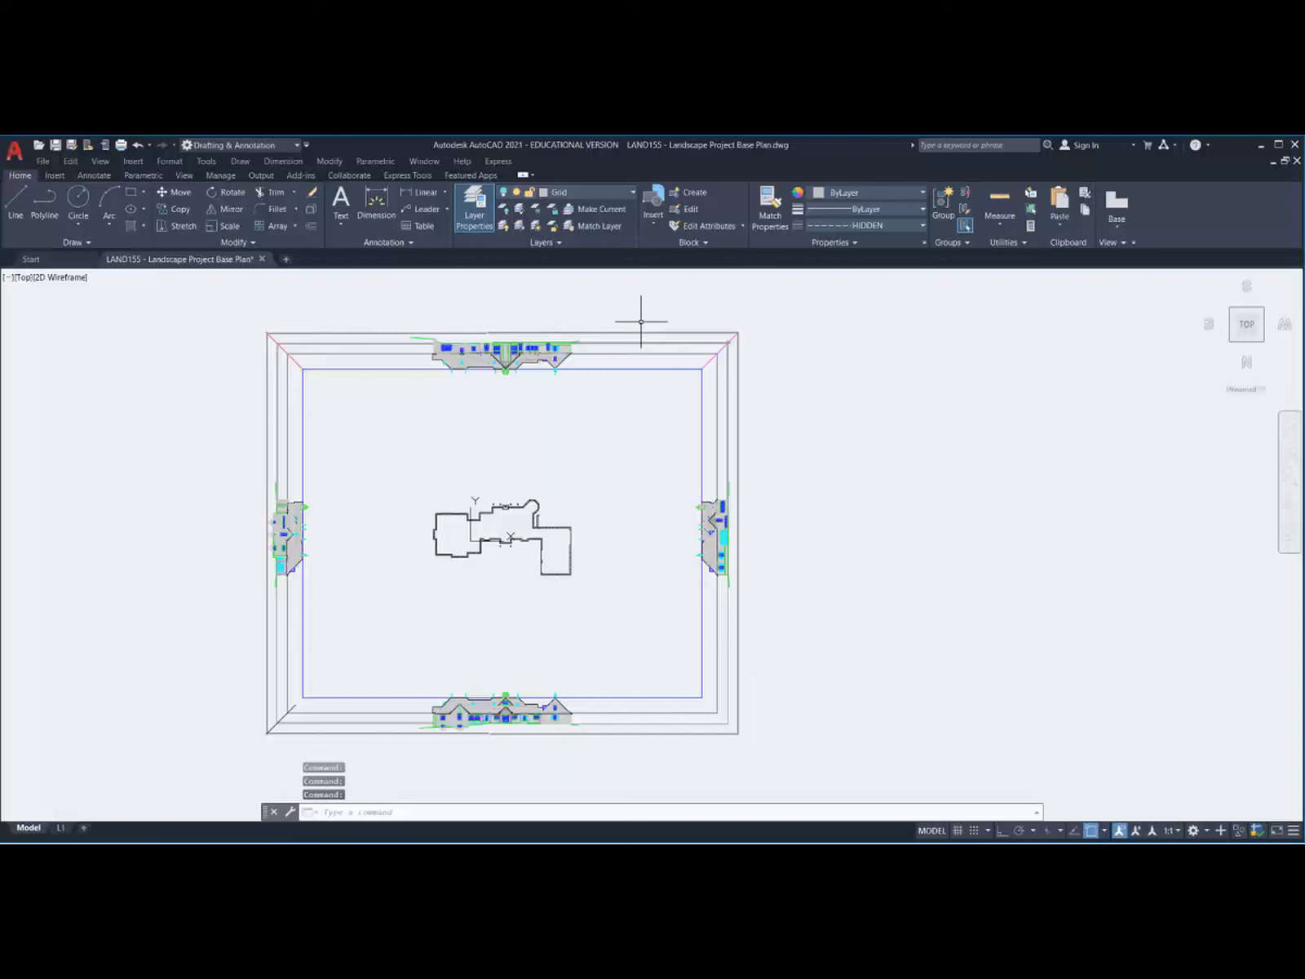
Step: Create a new layer named Insert and keep its color white
{"action": "left_click", "coordinate": [474, 210]}
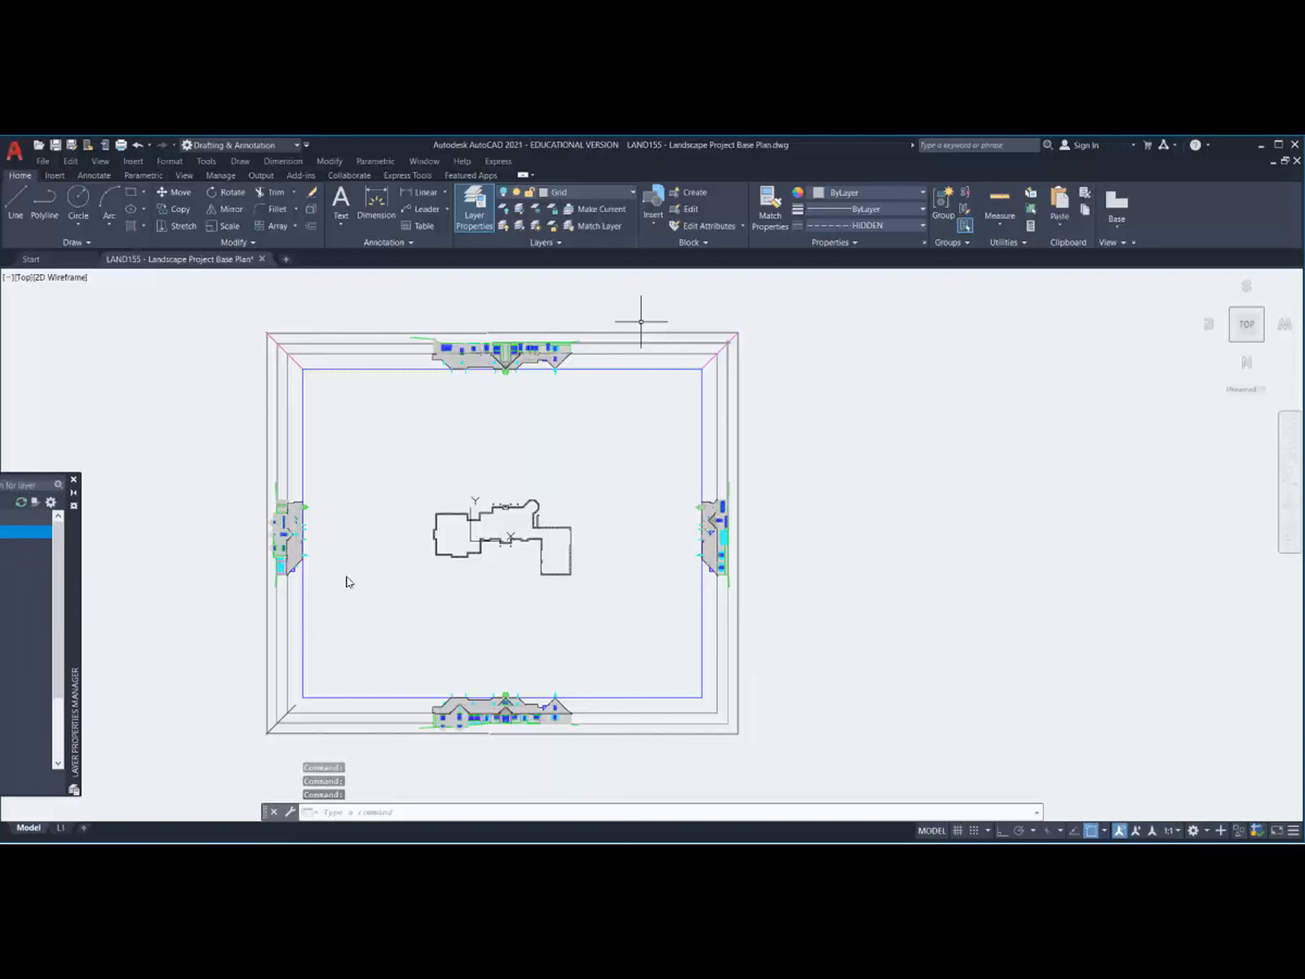
{"action": "left_click_drag", "start_coordinate": [1135, 457], "coordinate": [1254, 457]}
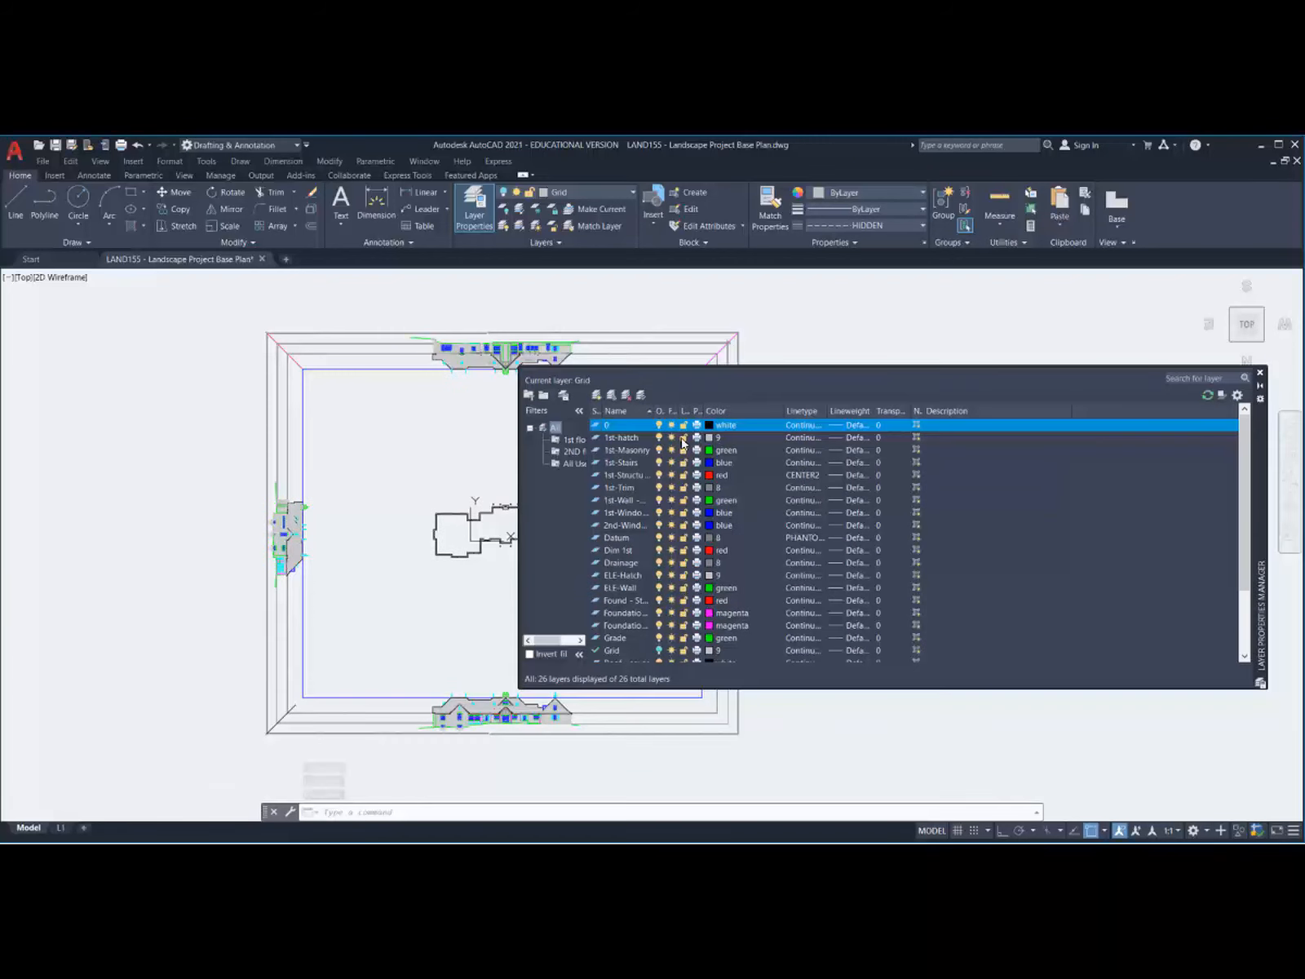
{"action": "left_click", "coordinate": [596, 395]}
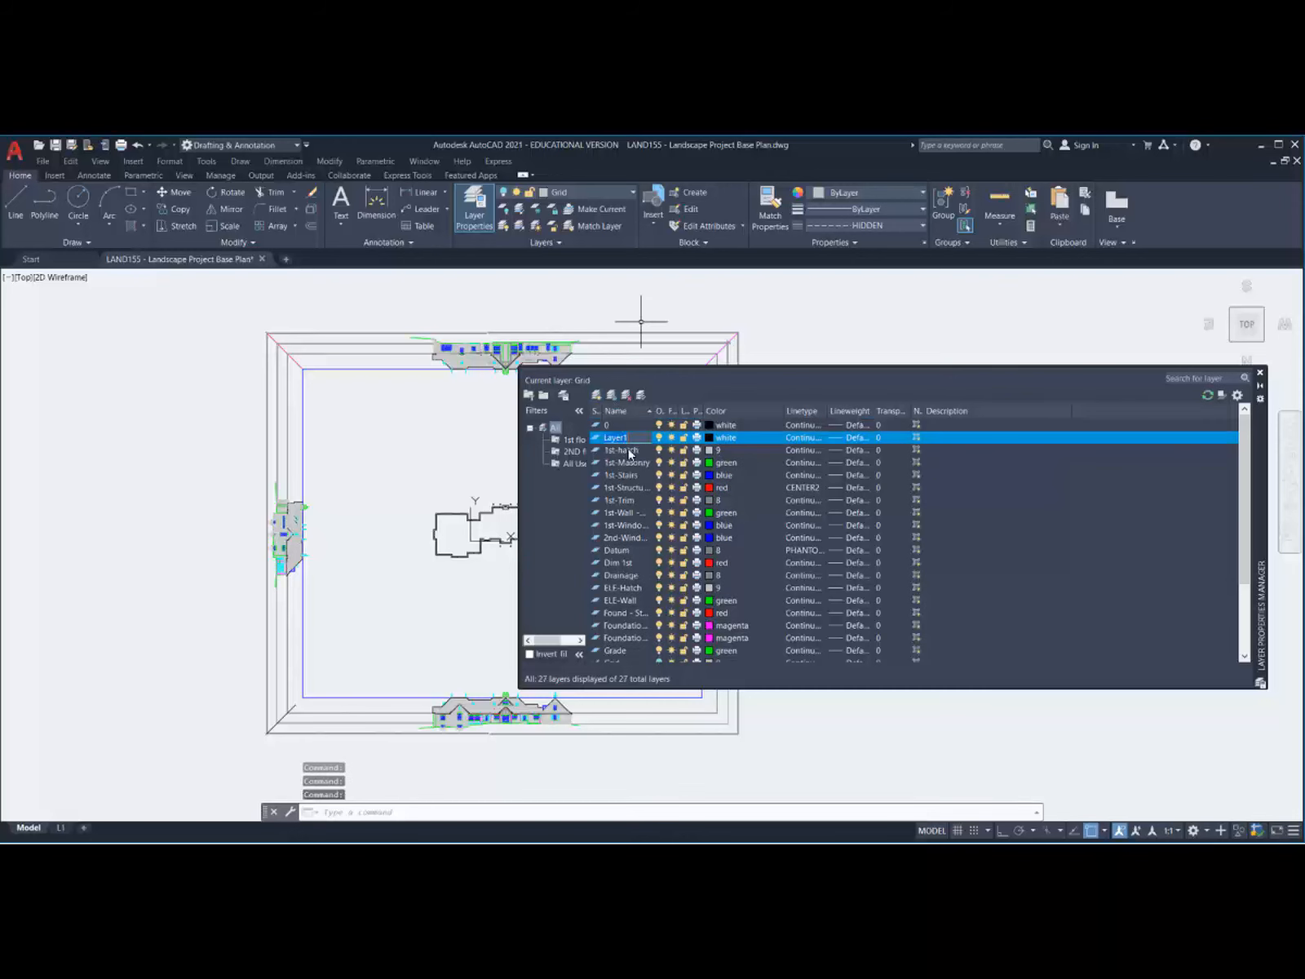
{"action": "key", "text": "BackSpace"}
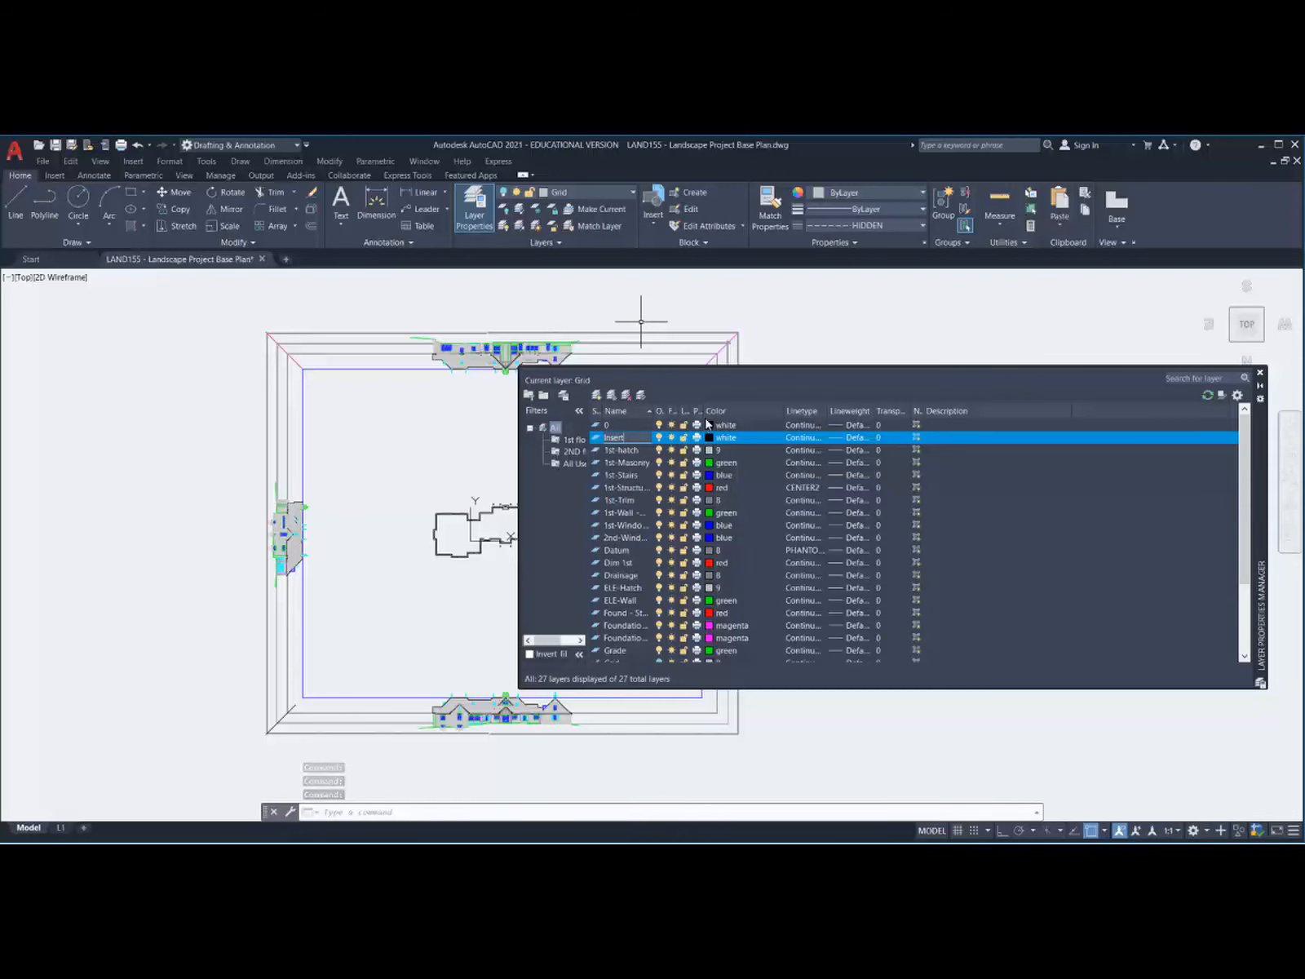
{"action": "left_click", "coordinate": [718, 439]}
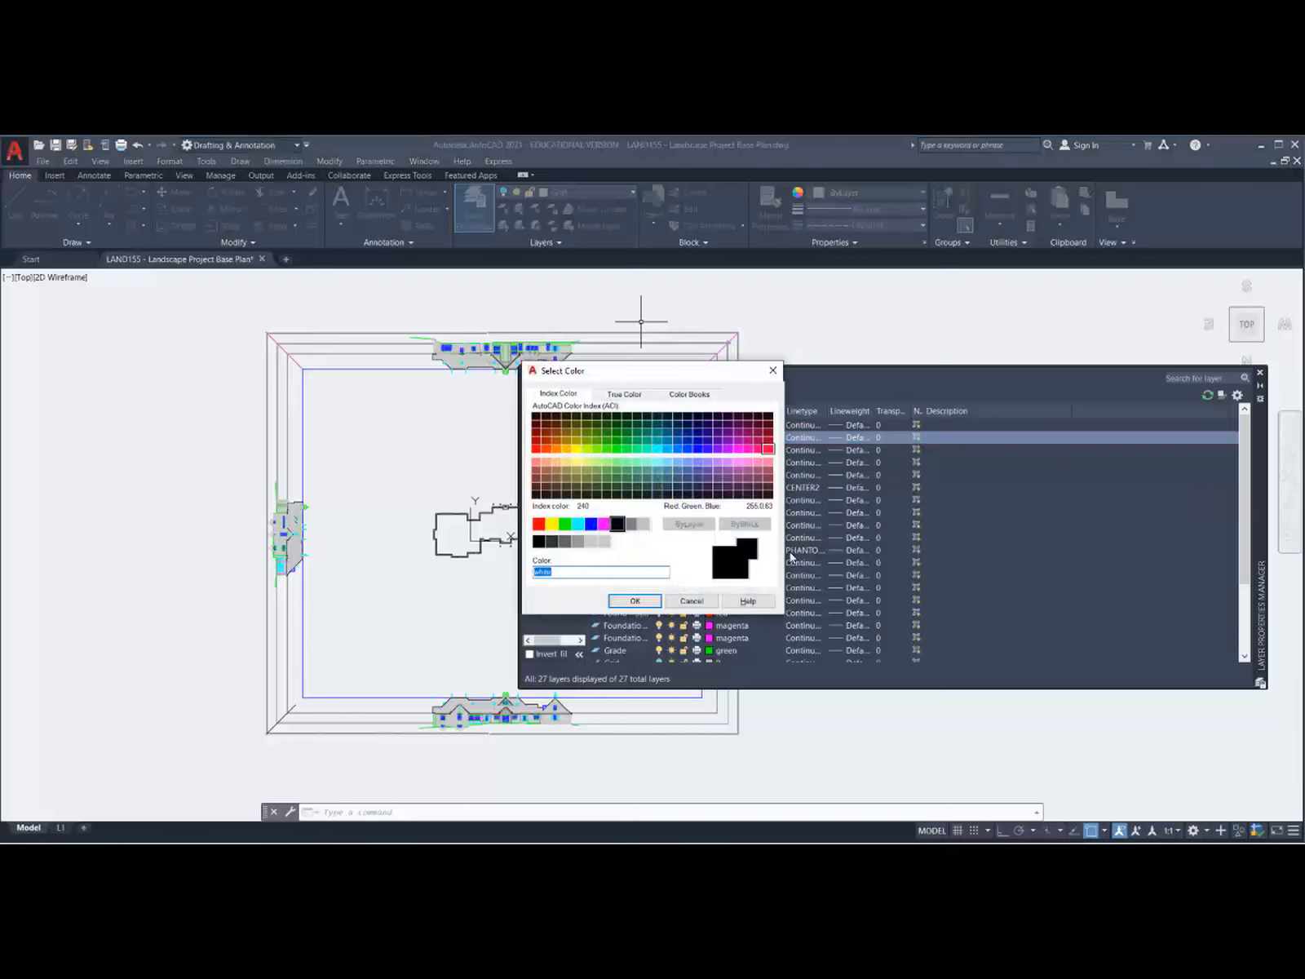
{"action": "left_click", "coordinate": [636, 602]}
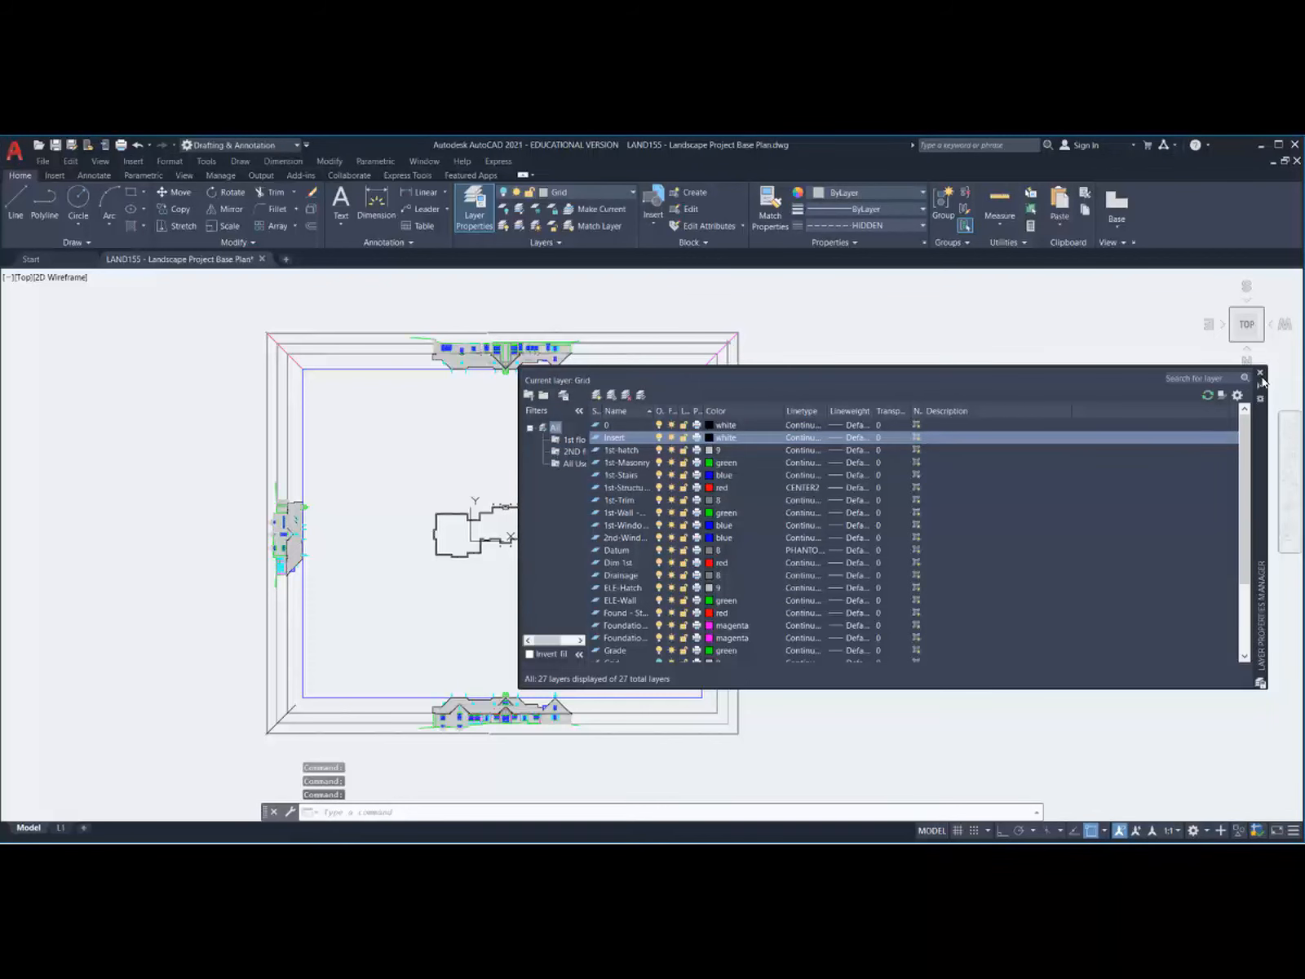
{"action": "left_click", "coordinate": [1262, 374]}
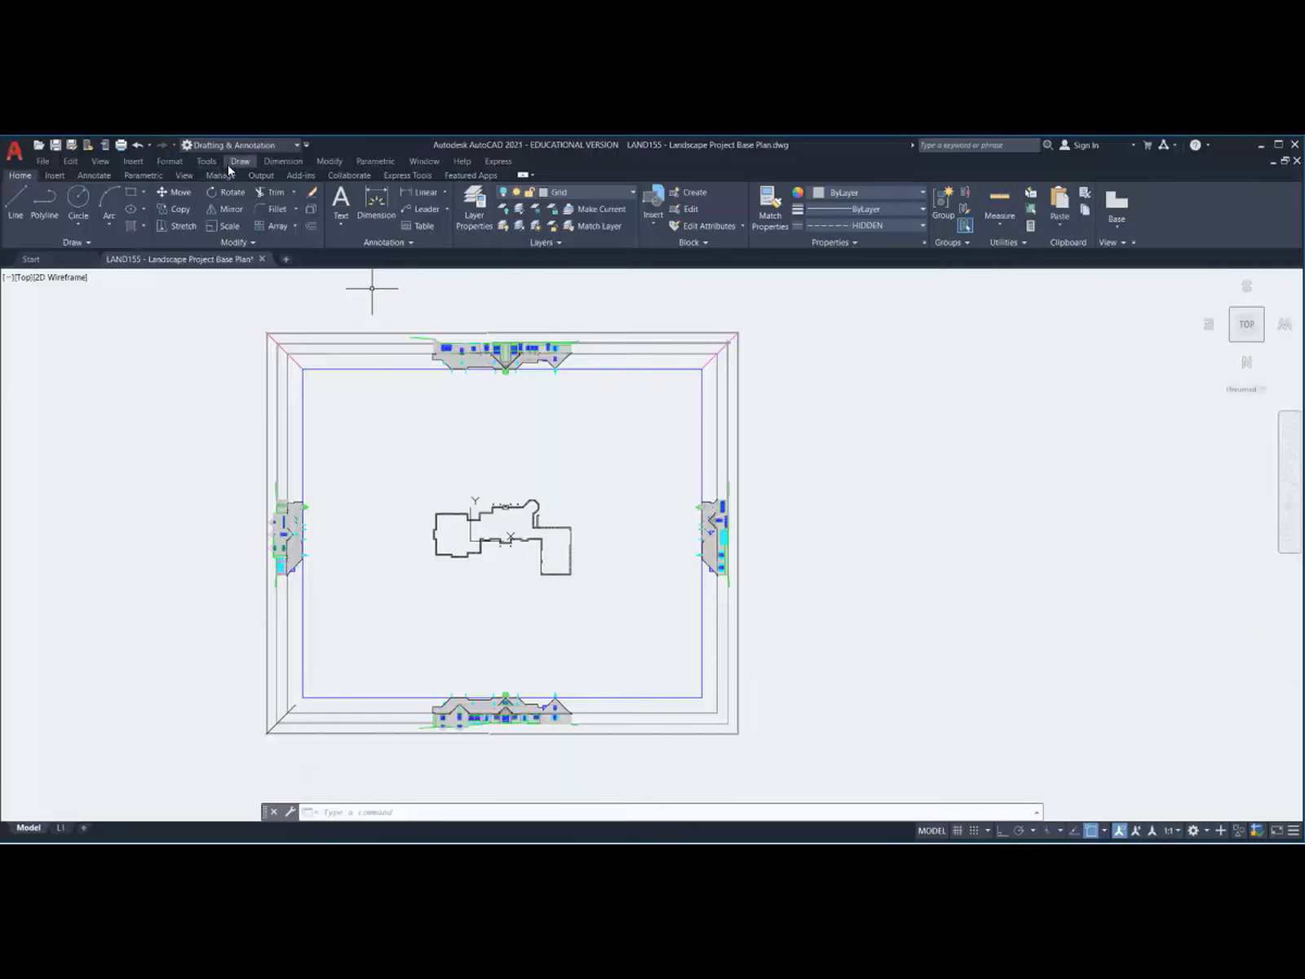
{"action": "left_click", "coordinate": [306, 146]}
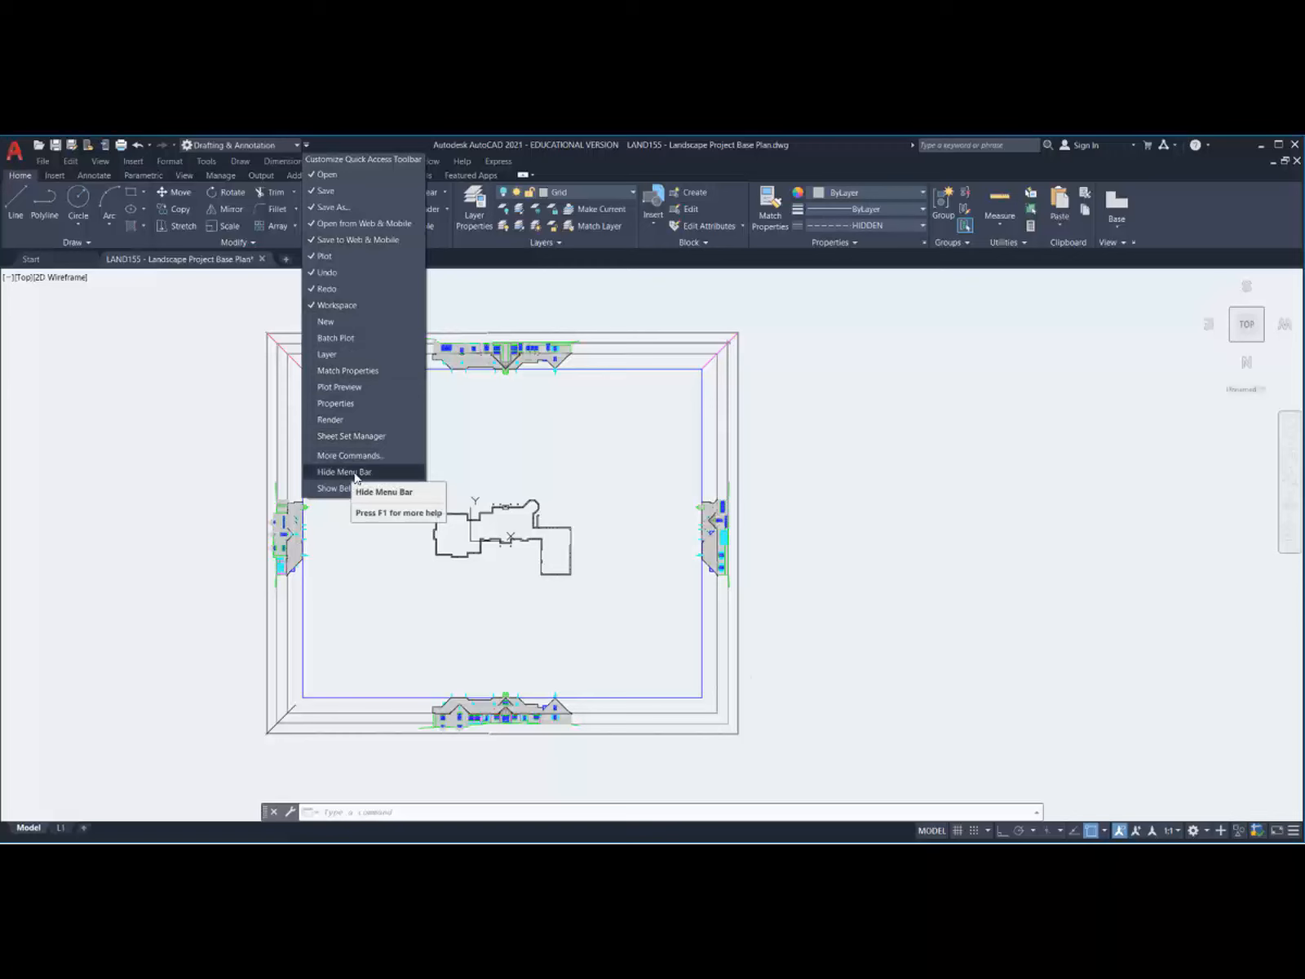
{"action": "left_click", "coordinate": [133, 166]}
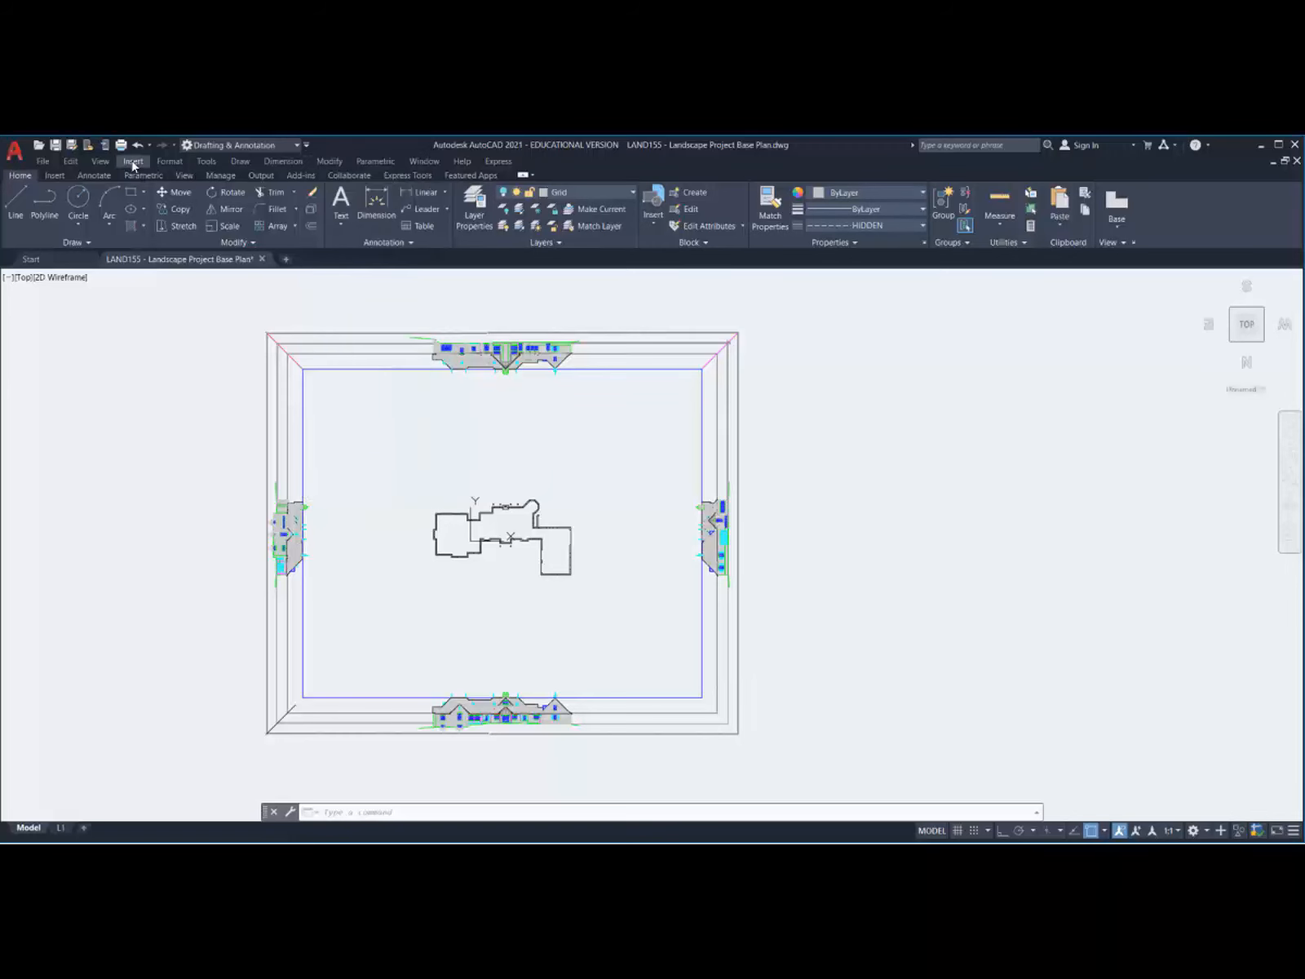
{"action": "left_click", "coordinate": [133, 163]}
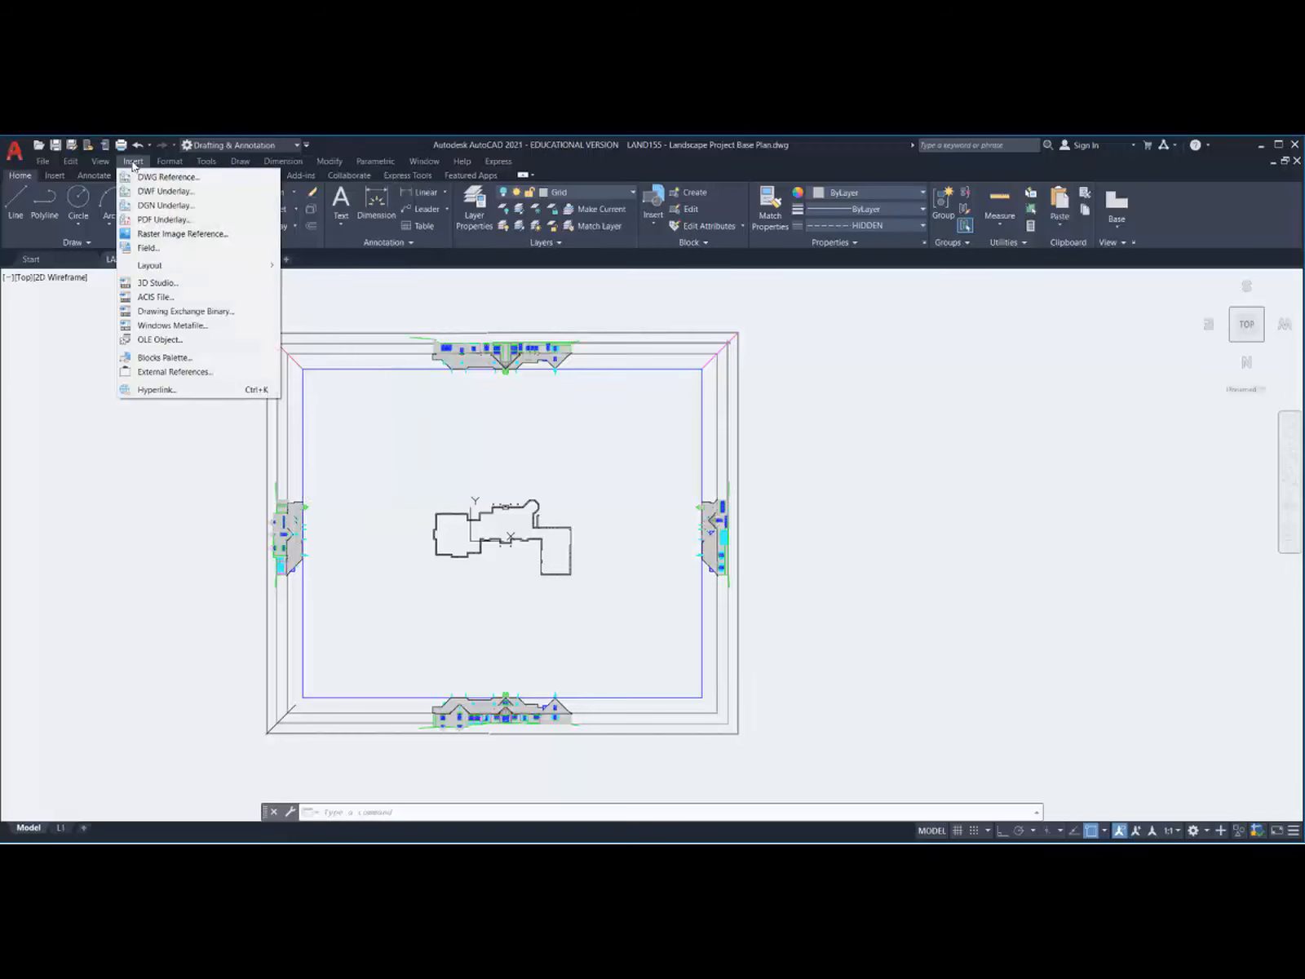
{"action": "left_click", "coordinate": [170, 220]}
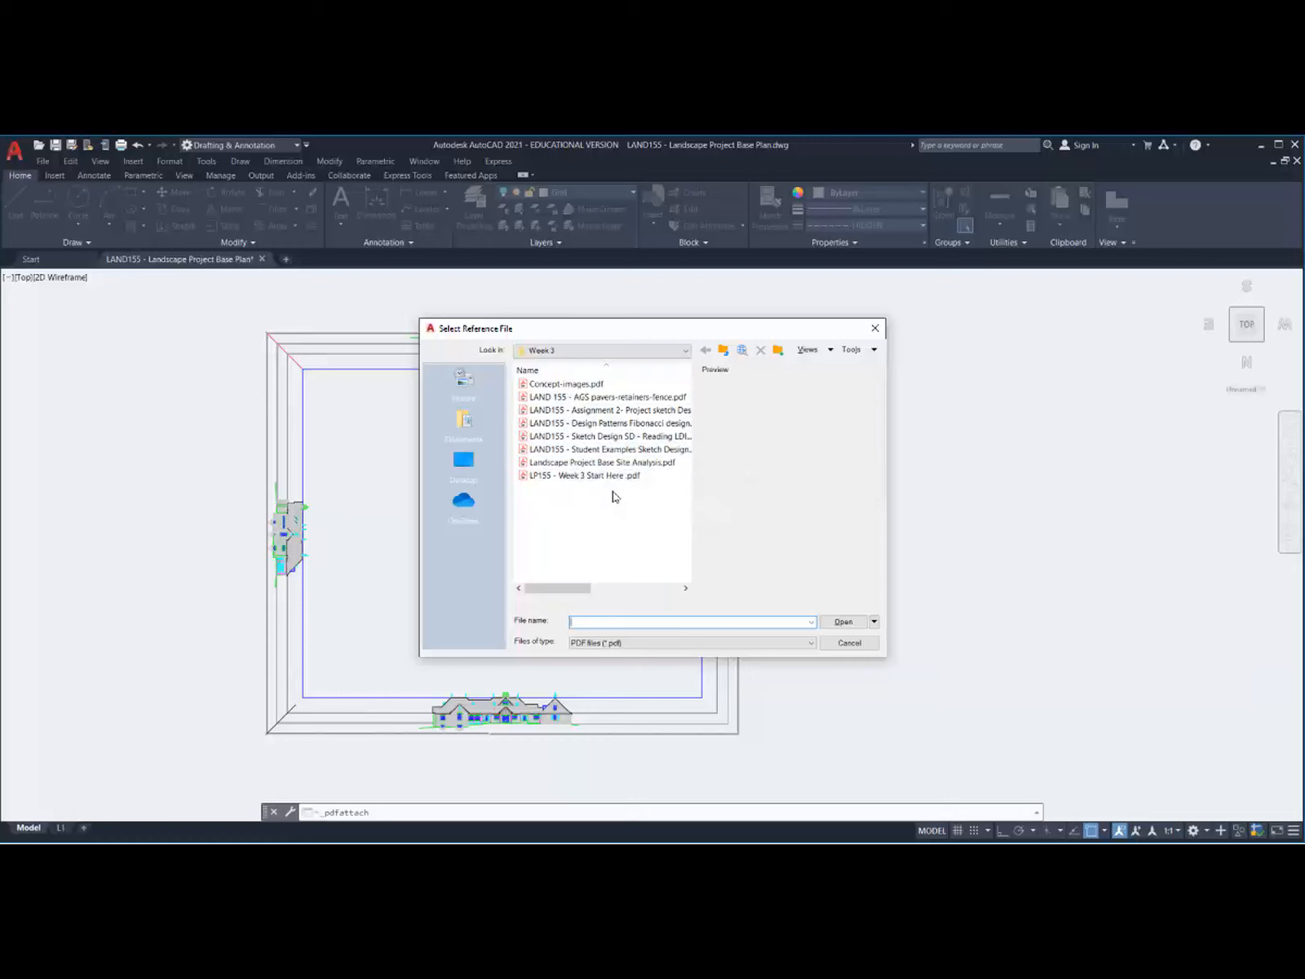
{"action": "left_click", "coordinate": [606, 449]}
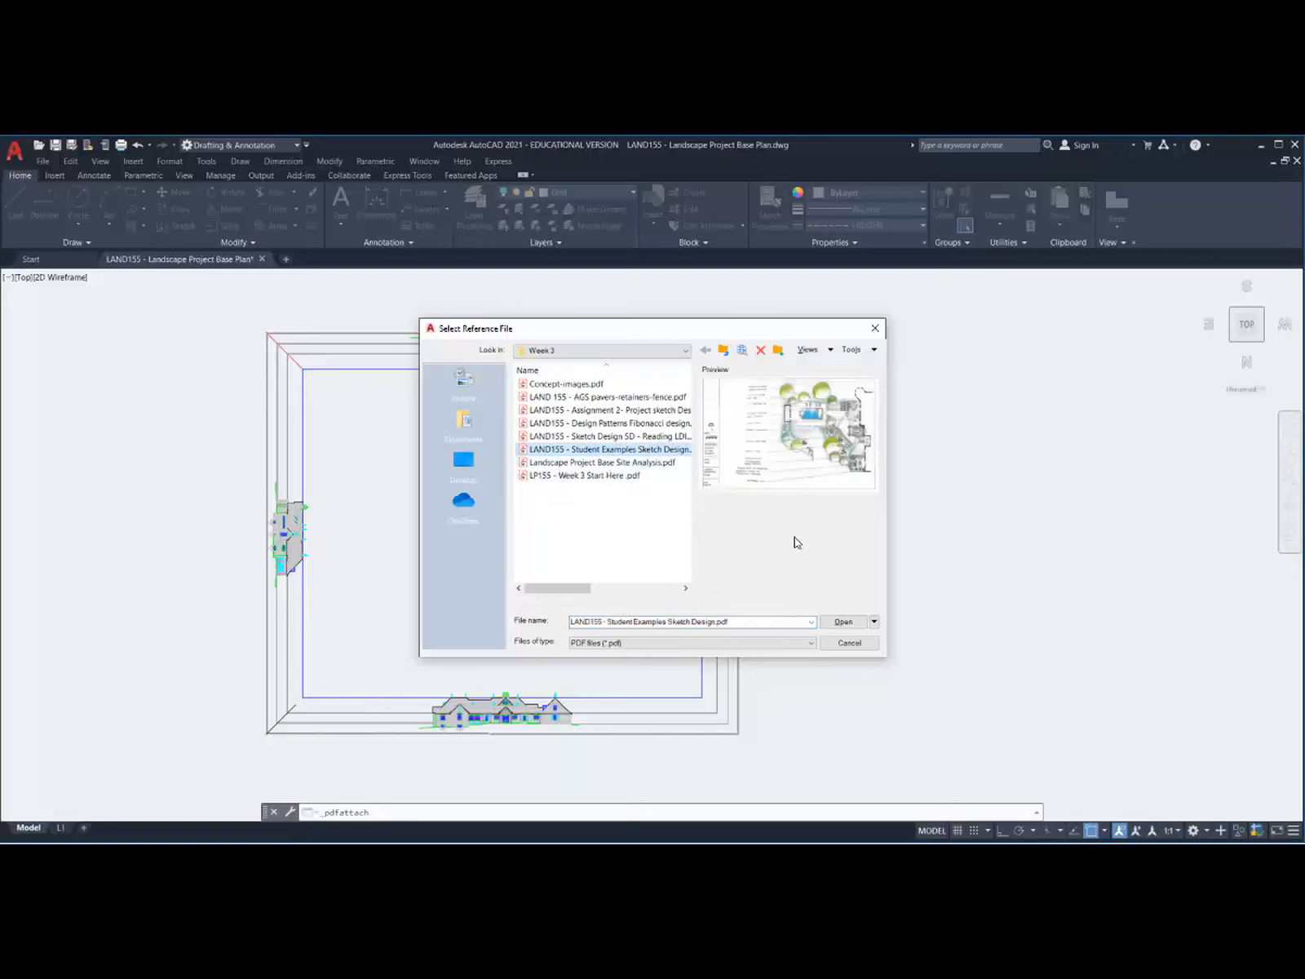
{"action": "left_click", "coordinate": [843, 622]}
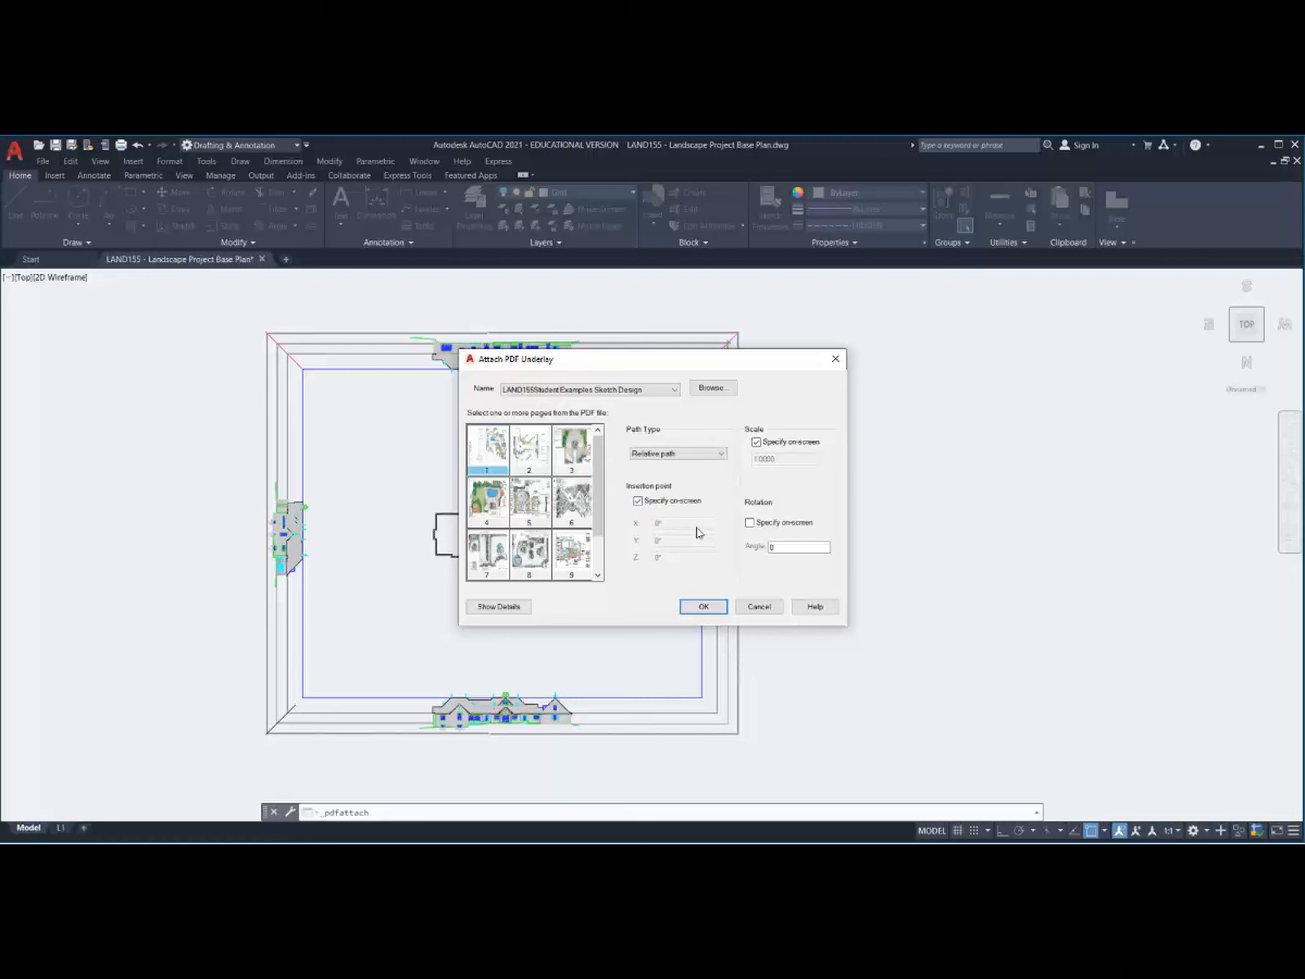
{"action": "left_click", "coordinate": [703, 607]}
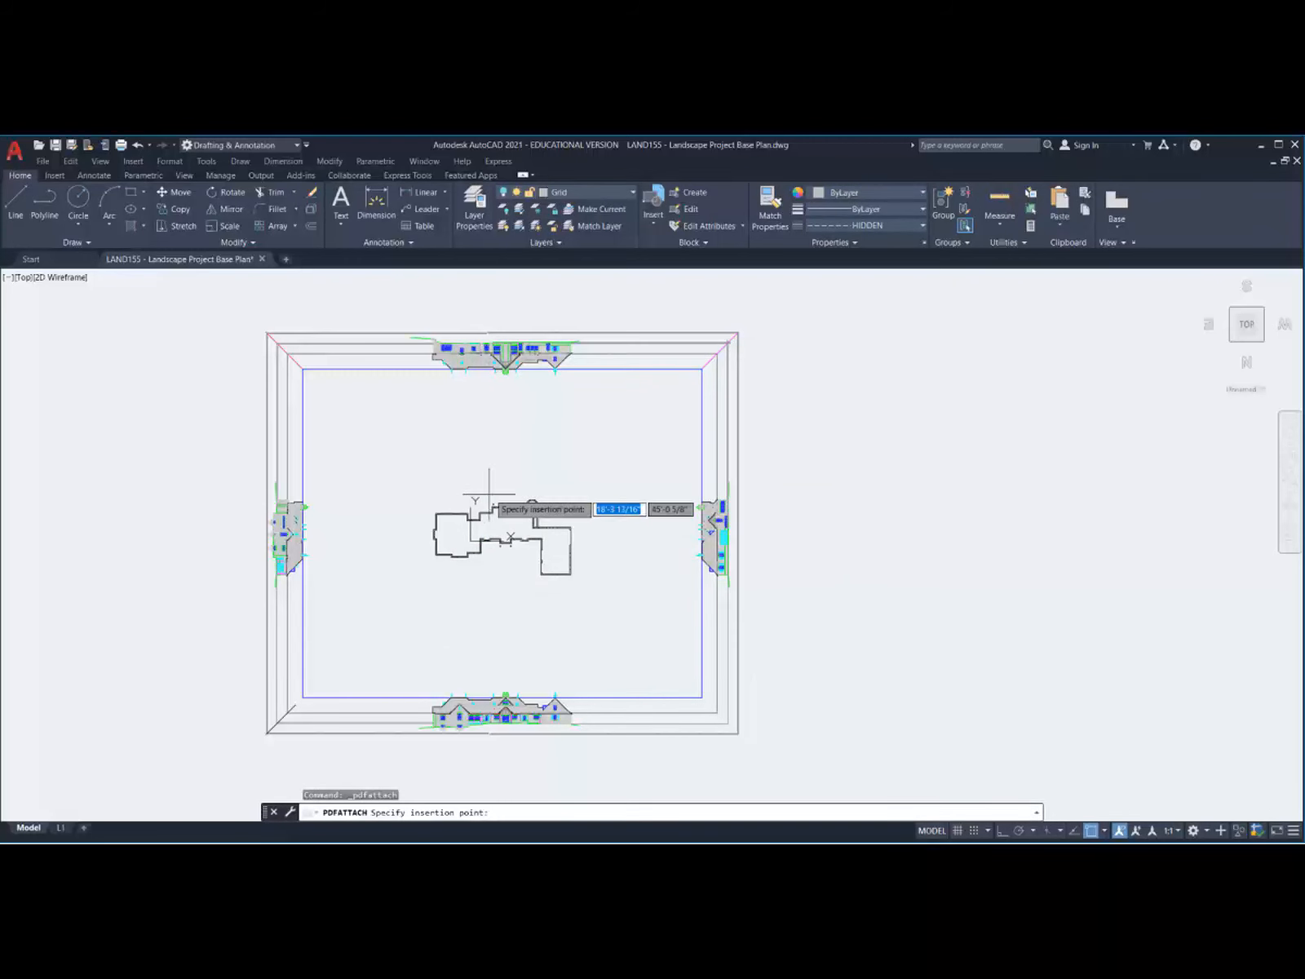
{"action": "scroll", "coordinate": [487, 492], "scroll_direction": "up", "scroll_amount": 4}
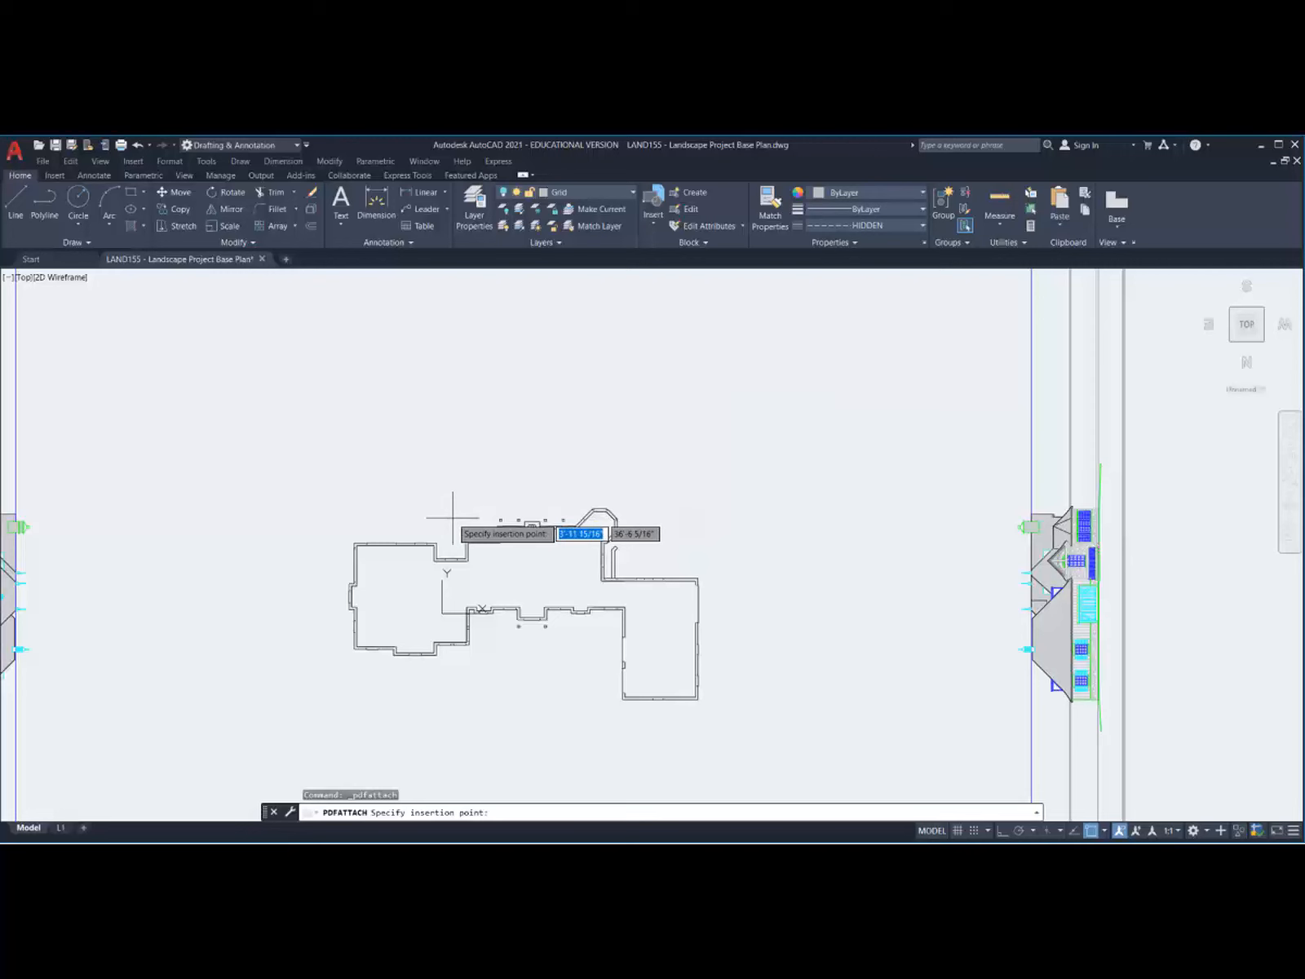
{"action": "left_click", "coordinate": [453, 518]}
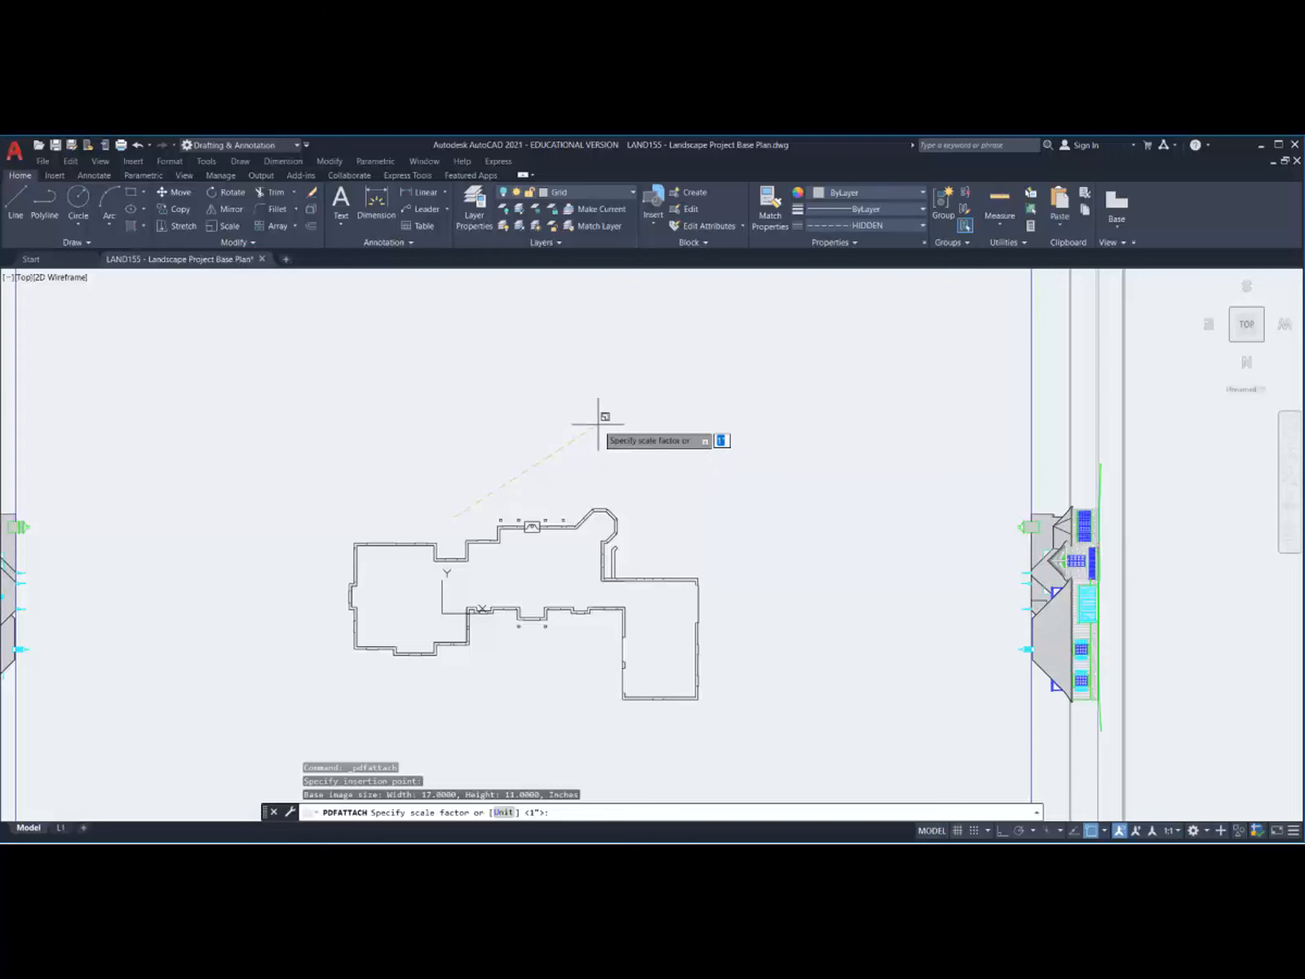
{"action": "key", "text": "Escape"}
{"action": "scroll", "coordinate": [598, 424], "scroll_direction": "down", "scroll_amount": 4}
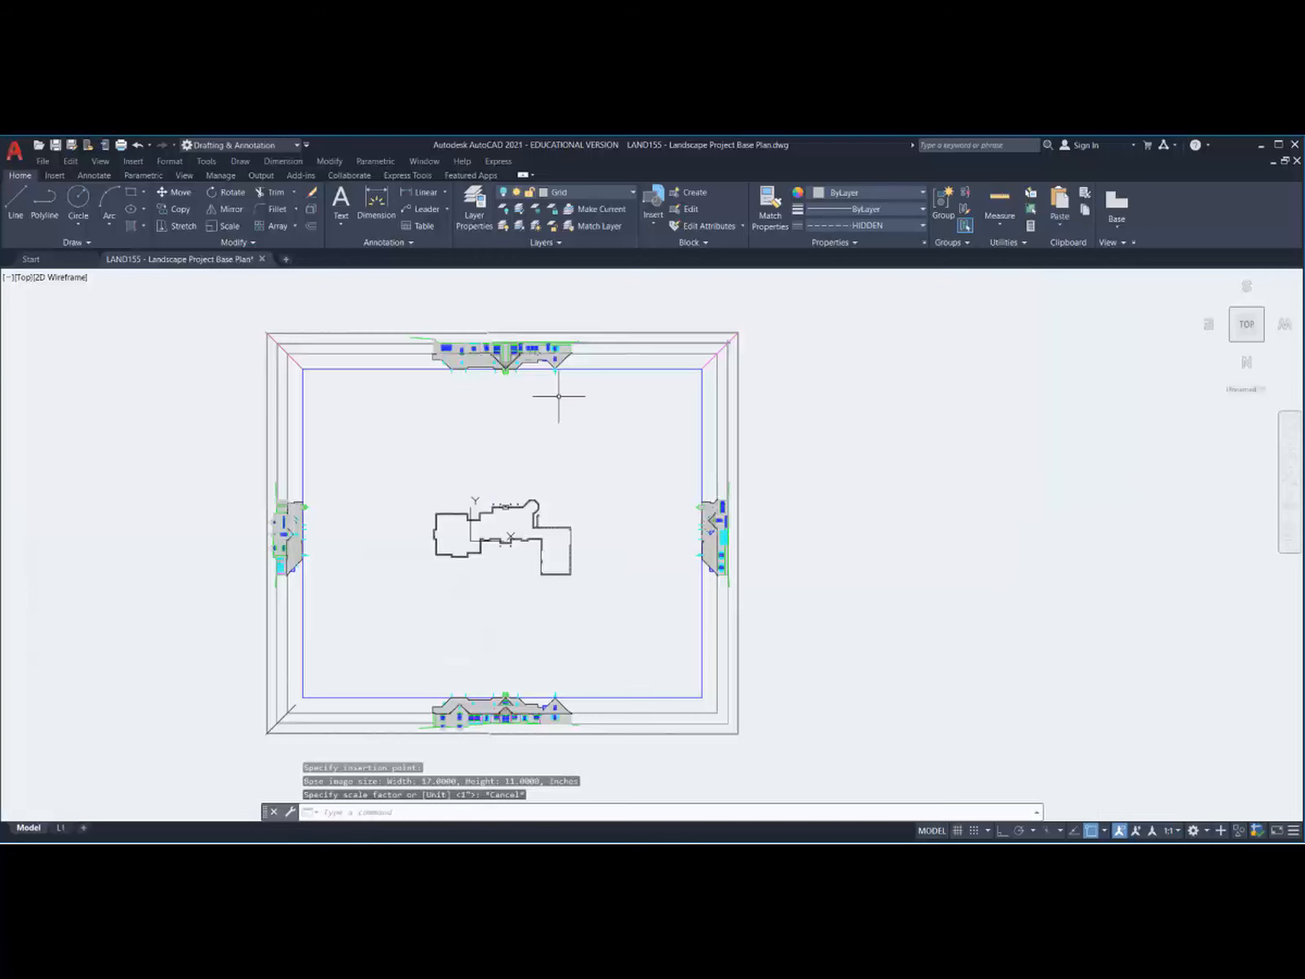
Step: Make Insert the current layer and attach page 1 of LAND155 - Student Examples Sketch Design.pdf near the house plan, scaled on screen
{"action": "left_click", "coordinate": [600, 197]}
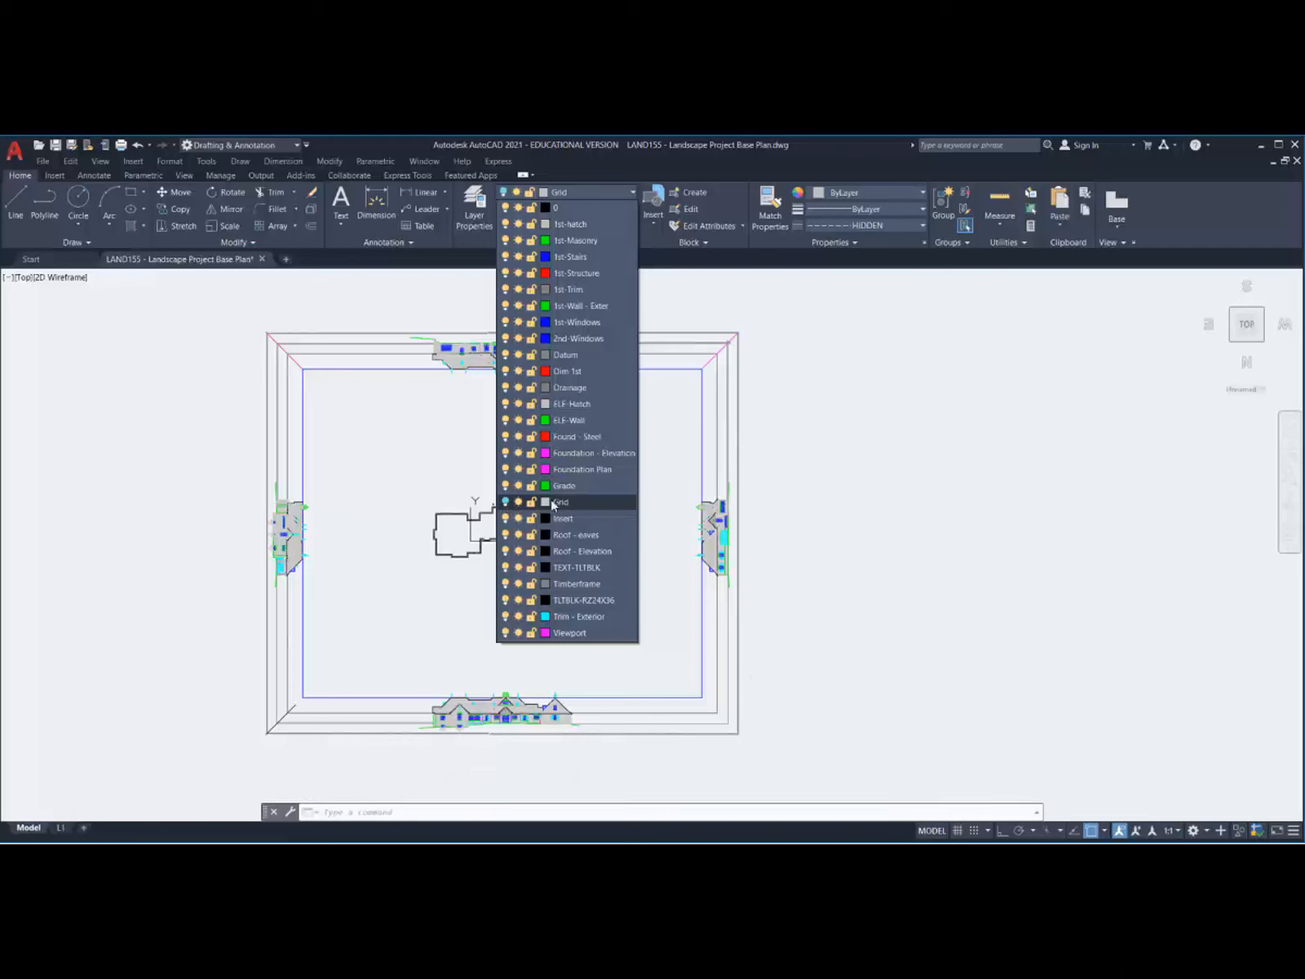
{"action": "left_click", "coordinate": [612, 519]}
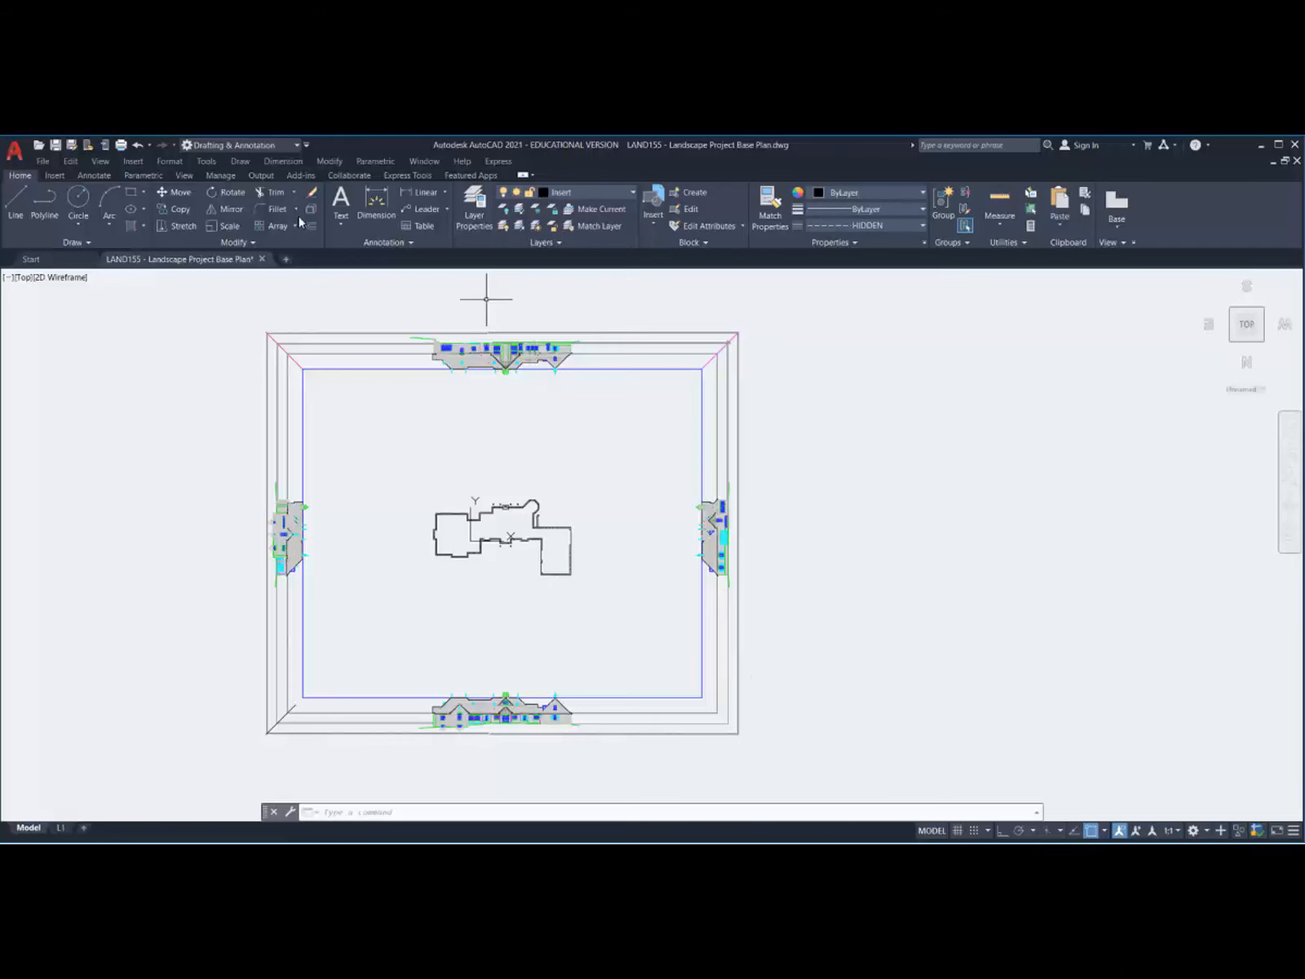
{"action": "left_click", "coordinate": [133, 162]}
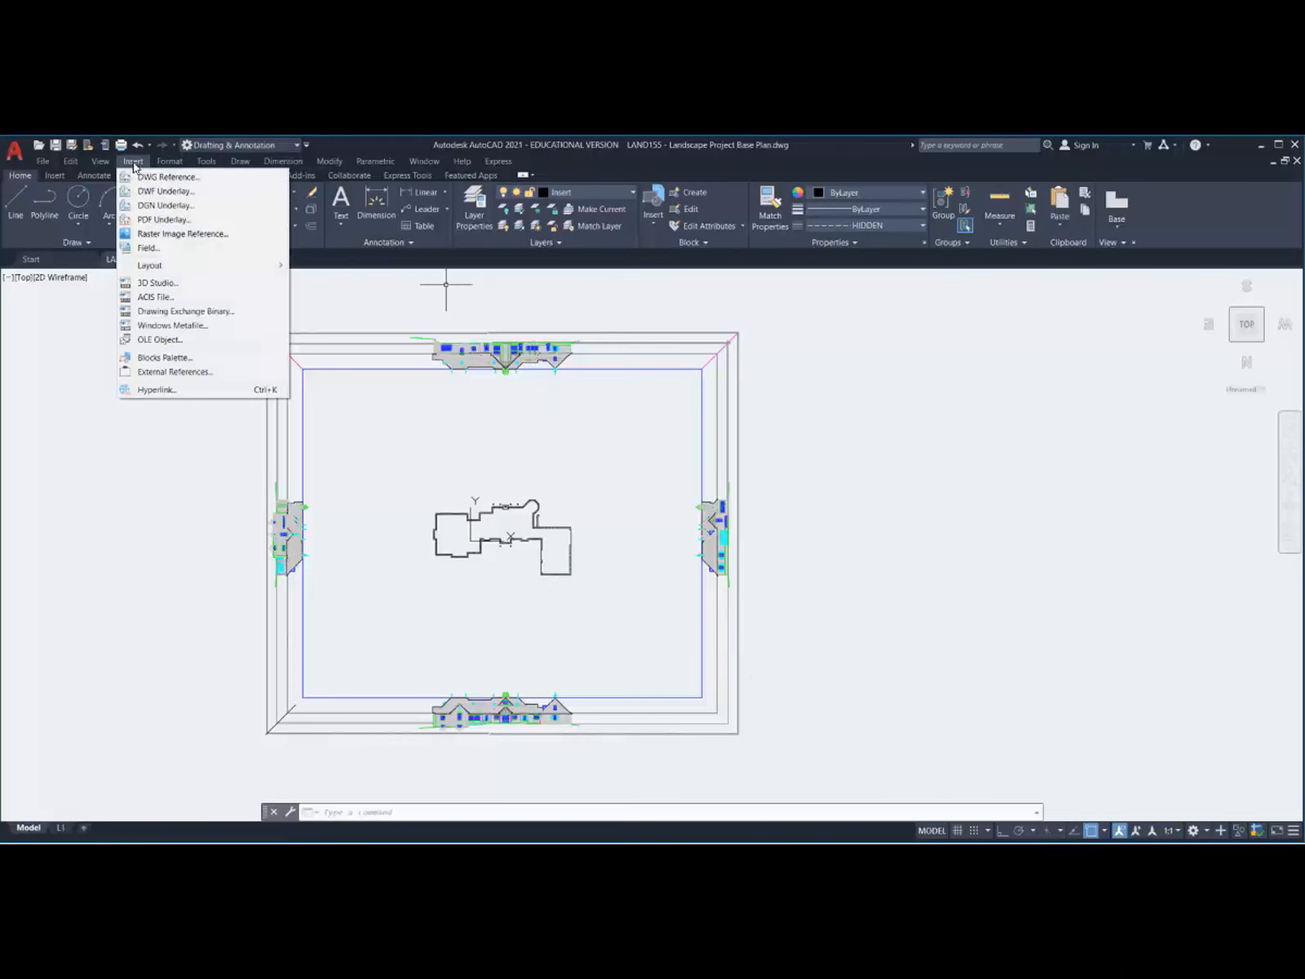
{"action": "left_click", "coordinate": [160, 220]}
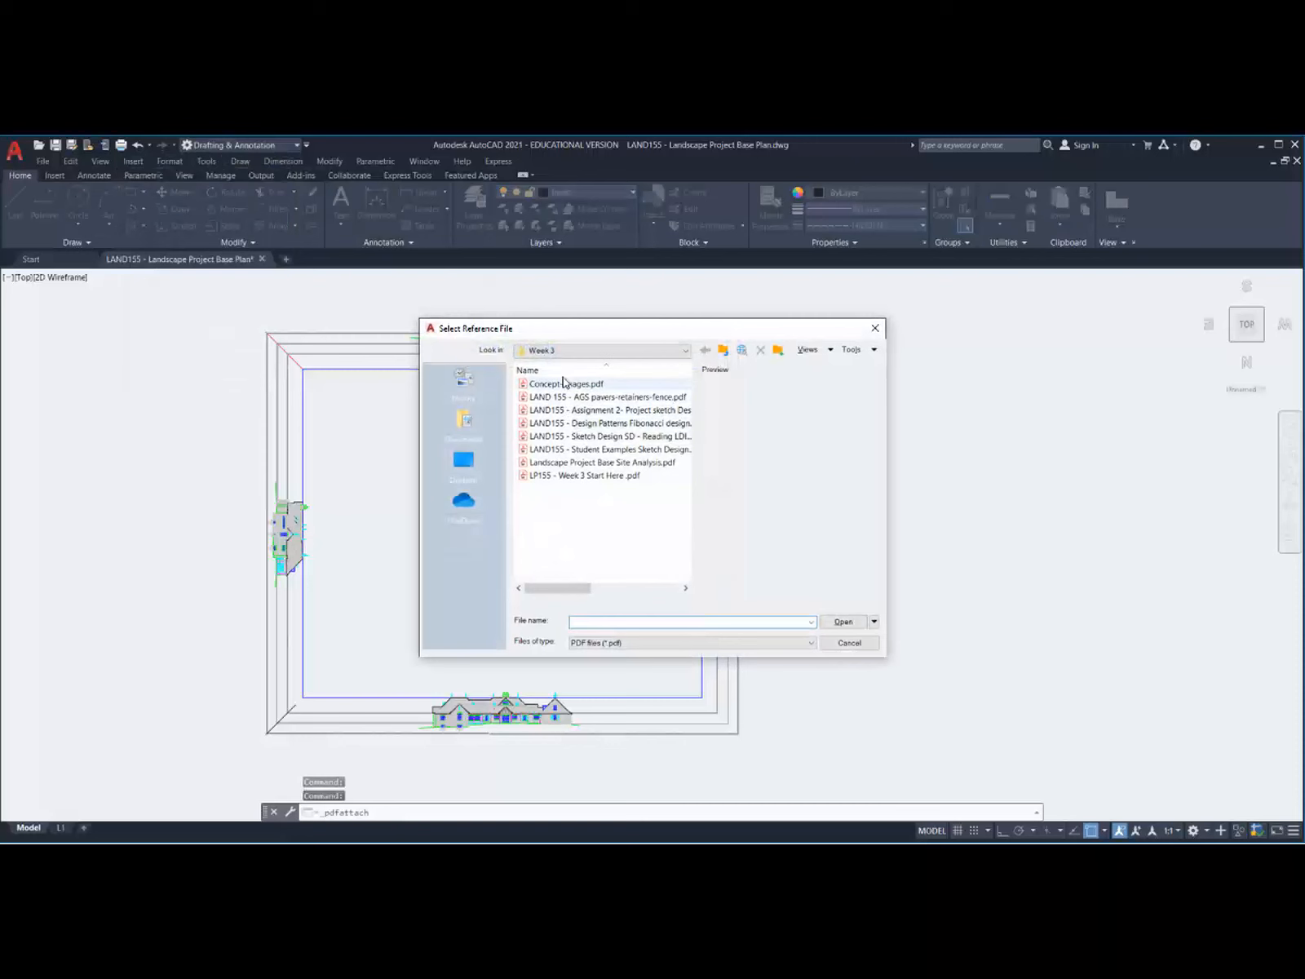
{"action": "left_click", "coordinate": [586, 449]}
{"action": "left_click", "coordinate": [844, 622]}
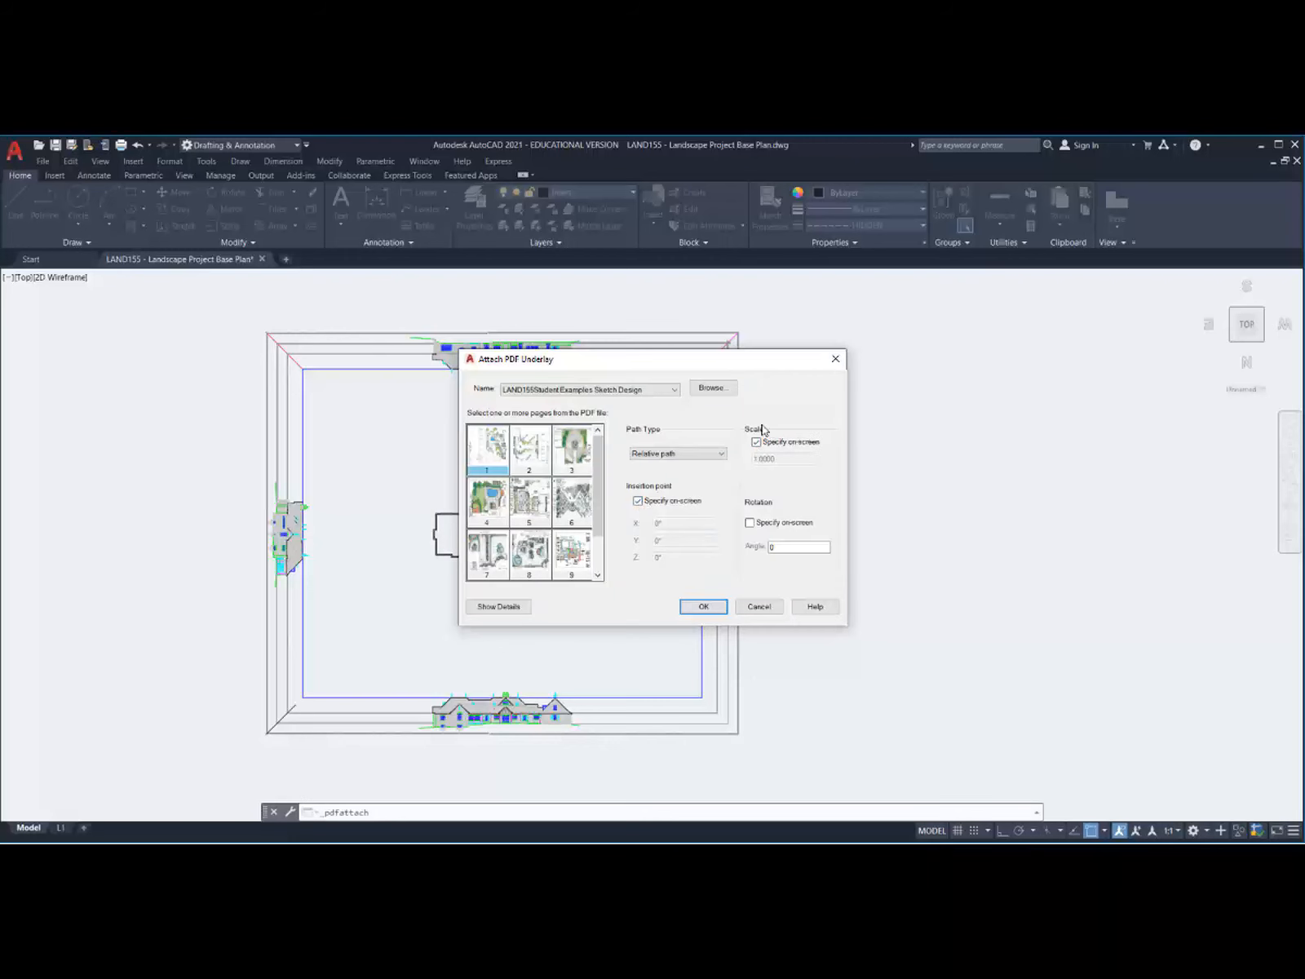
{"action": "left_click", "coordinate": [703, 604]}
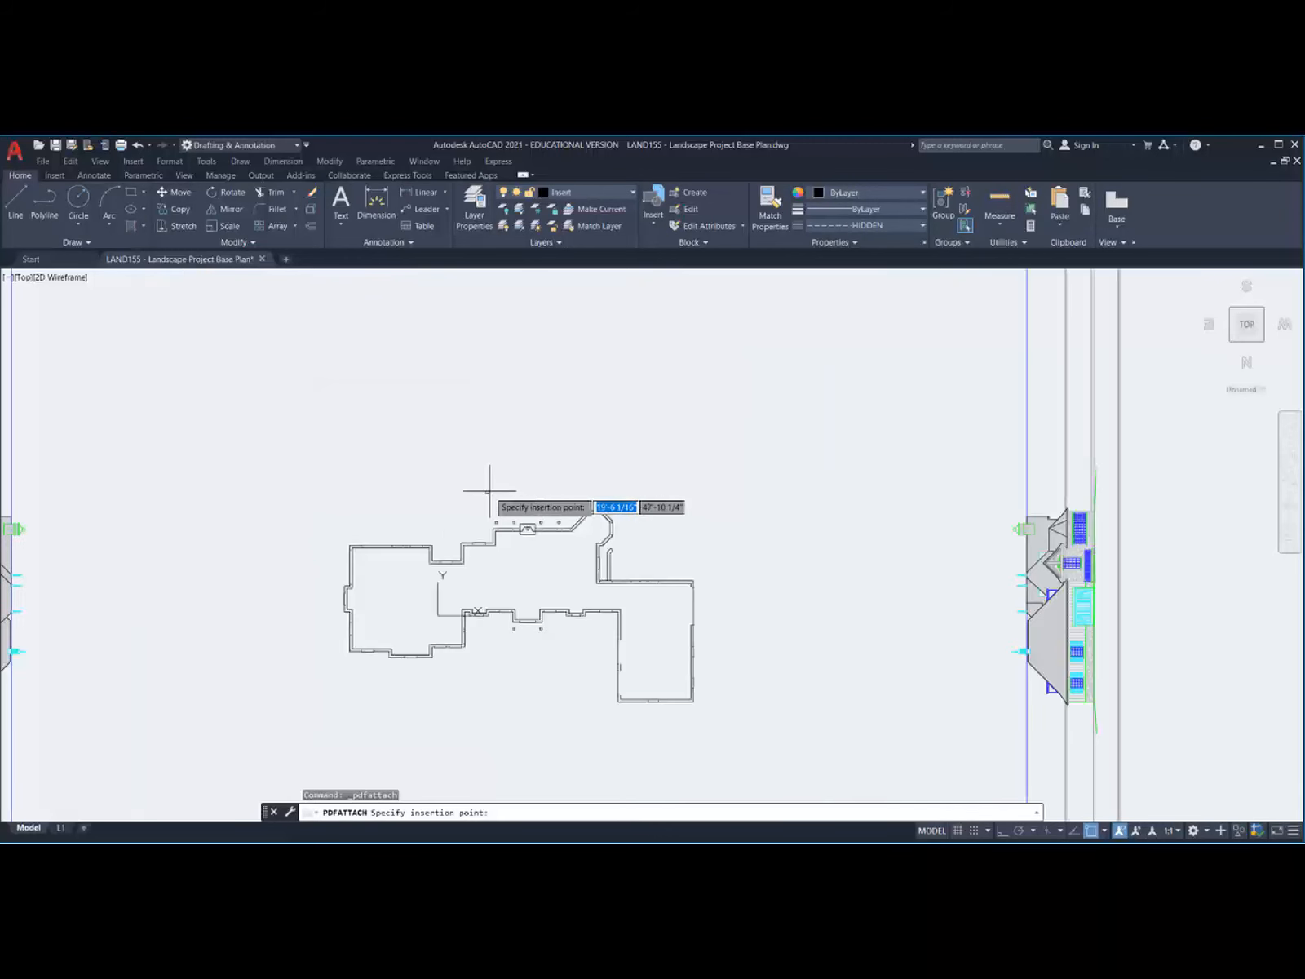
{"action": "scroll", "coordinate": [490, 495], "scroll_direction": "up", "scroll_amount": 4}
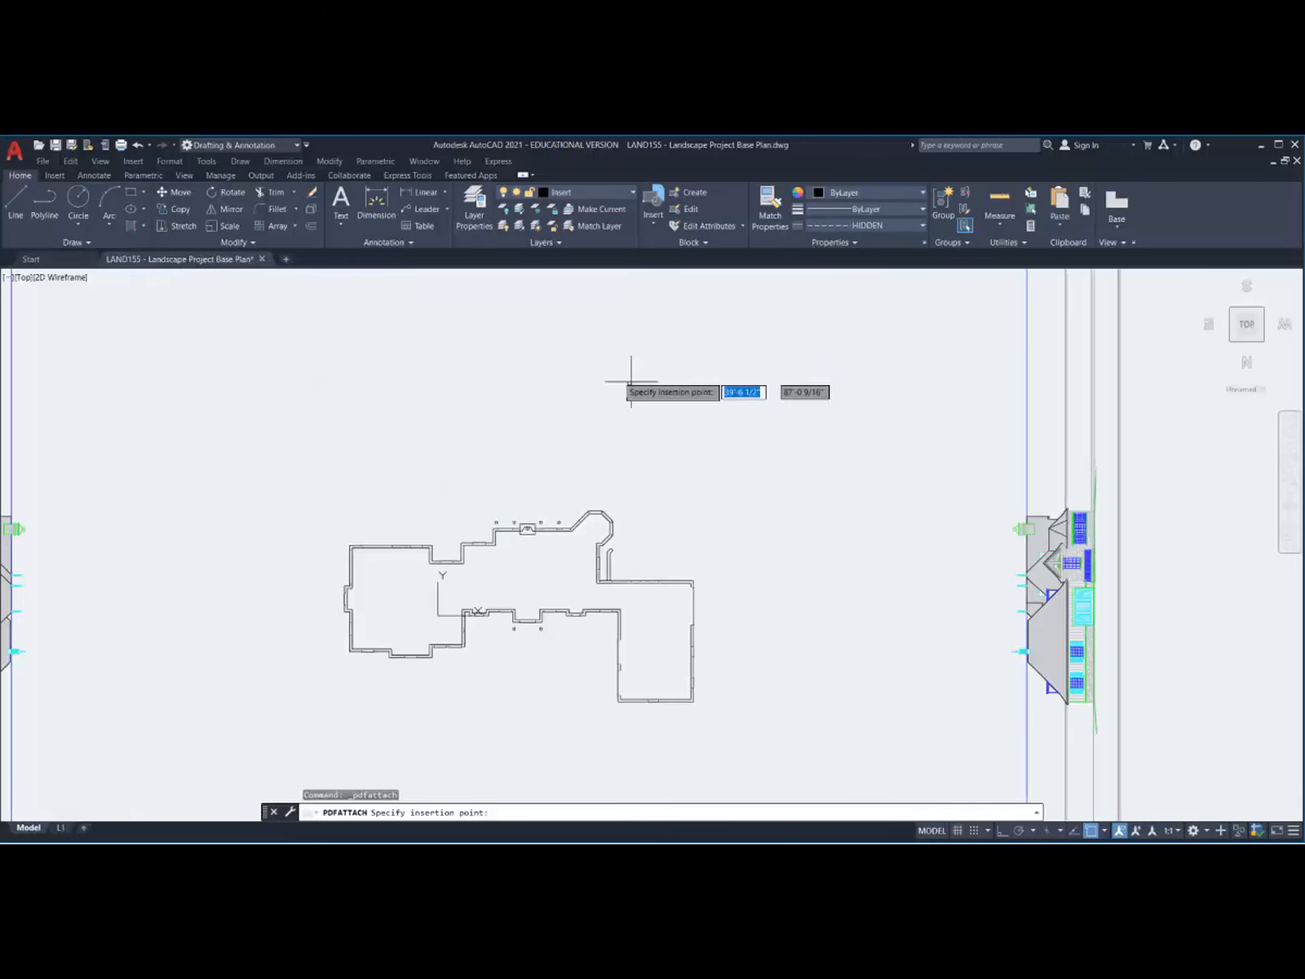
{"action": "left_click", "coordinate": [469, 514]}
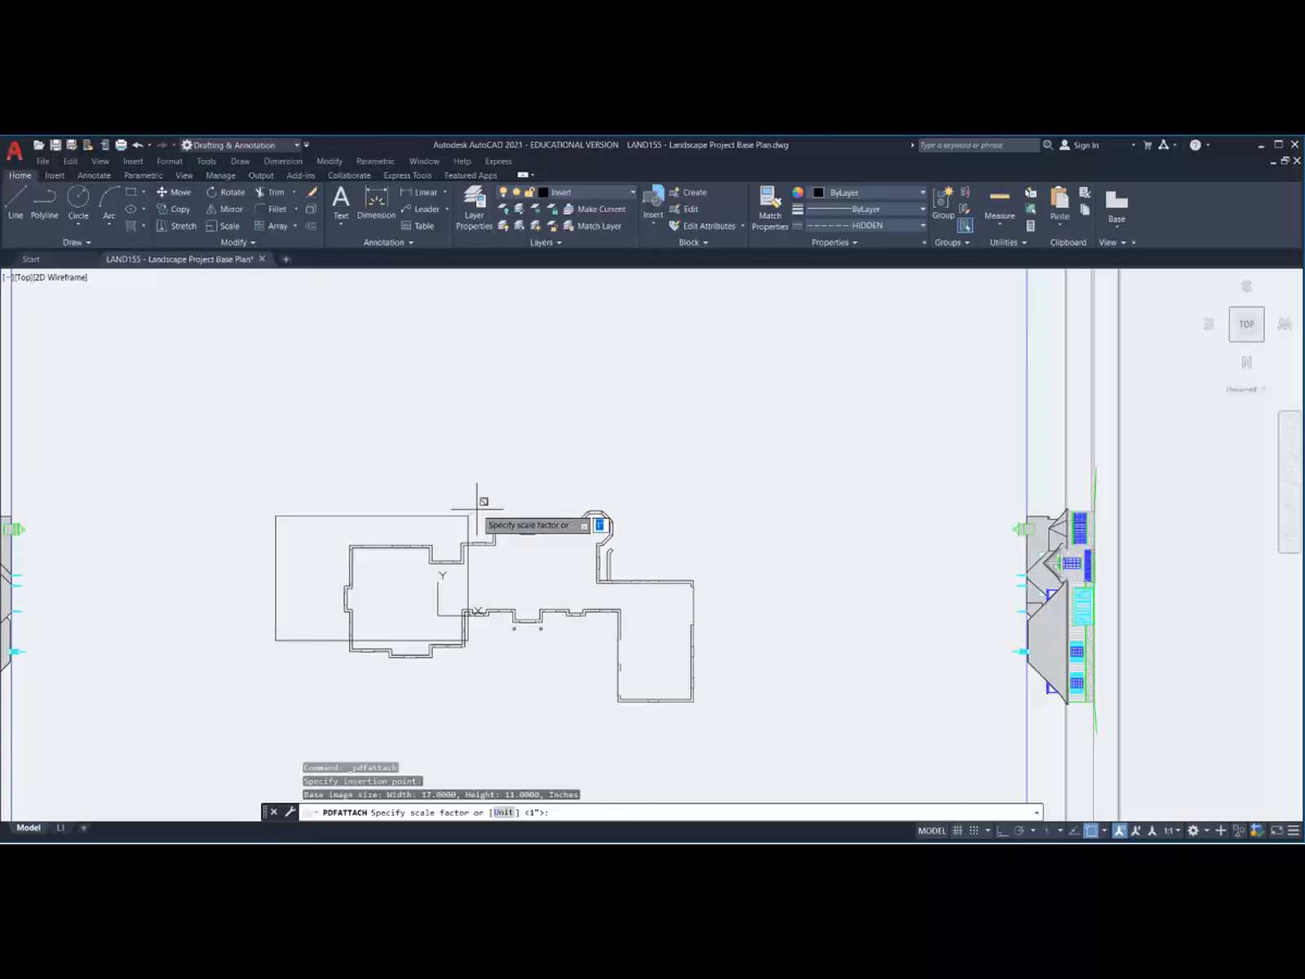
{"action": "left_click", "coordinate": [478, 508]}
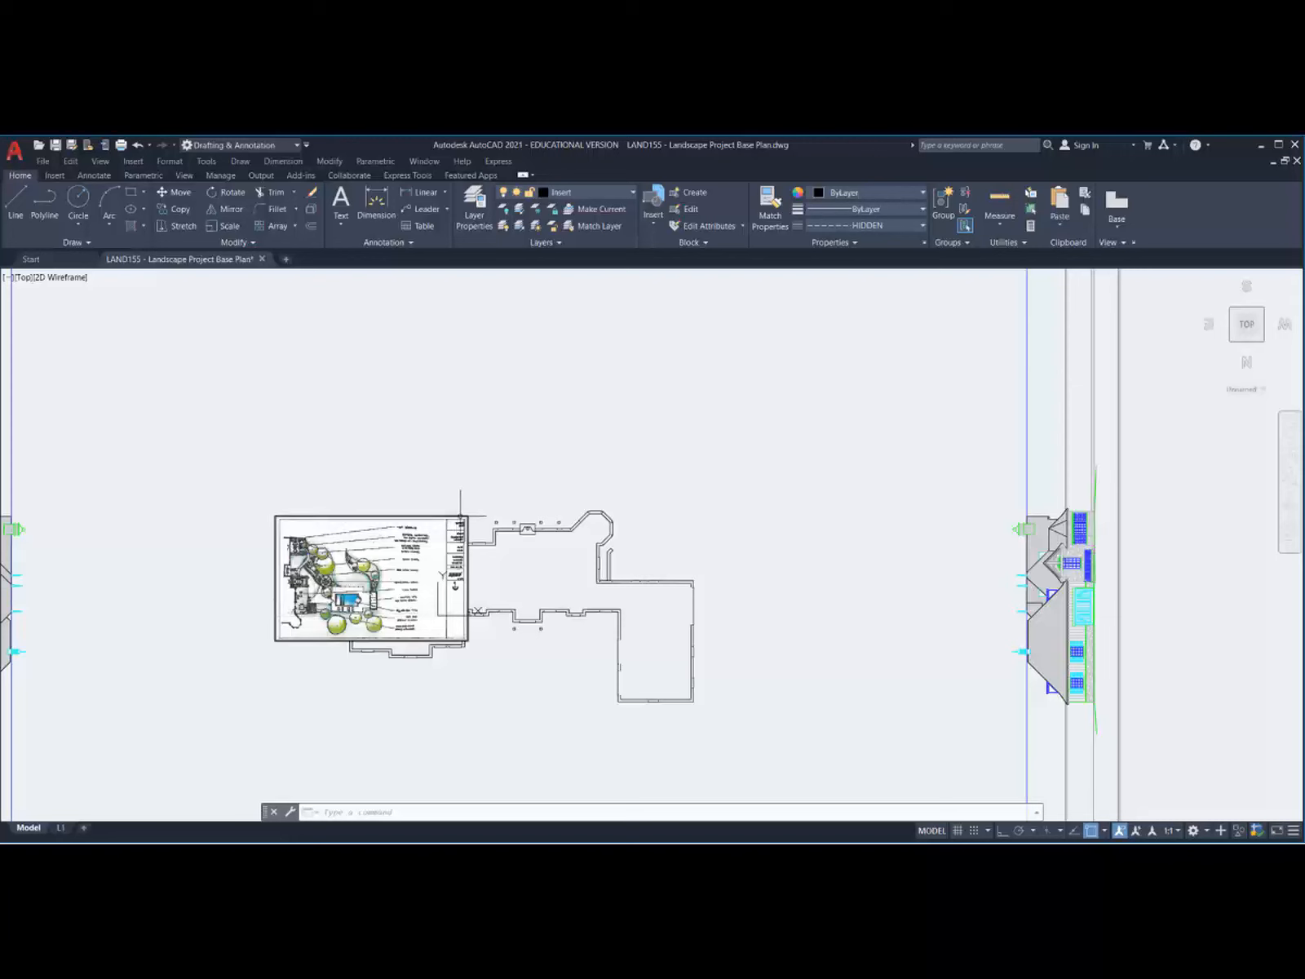
Step: Send the PDF underlay to the back of the draw order, behind the house plan linework
{"action": "mouse_move", "coordinate": [462, 516]}
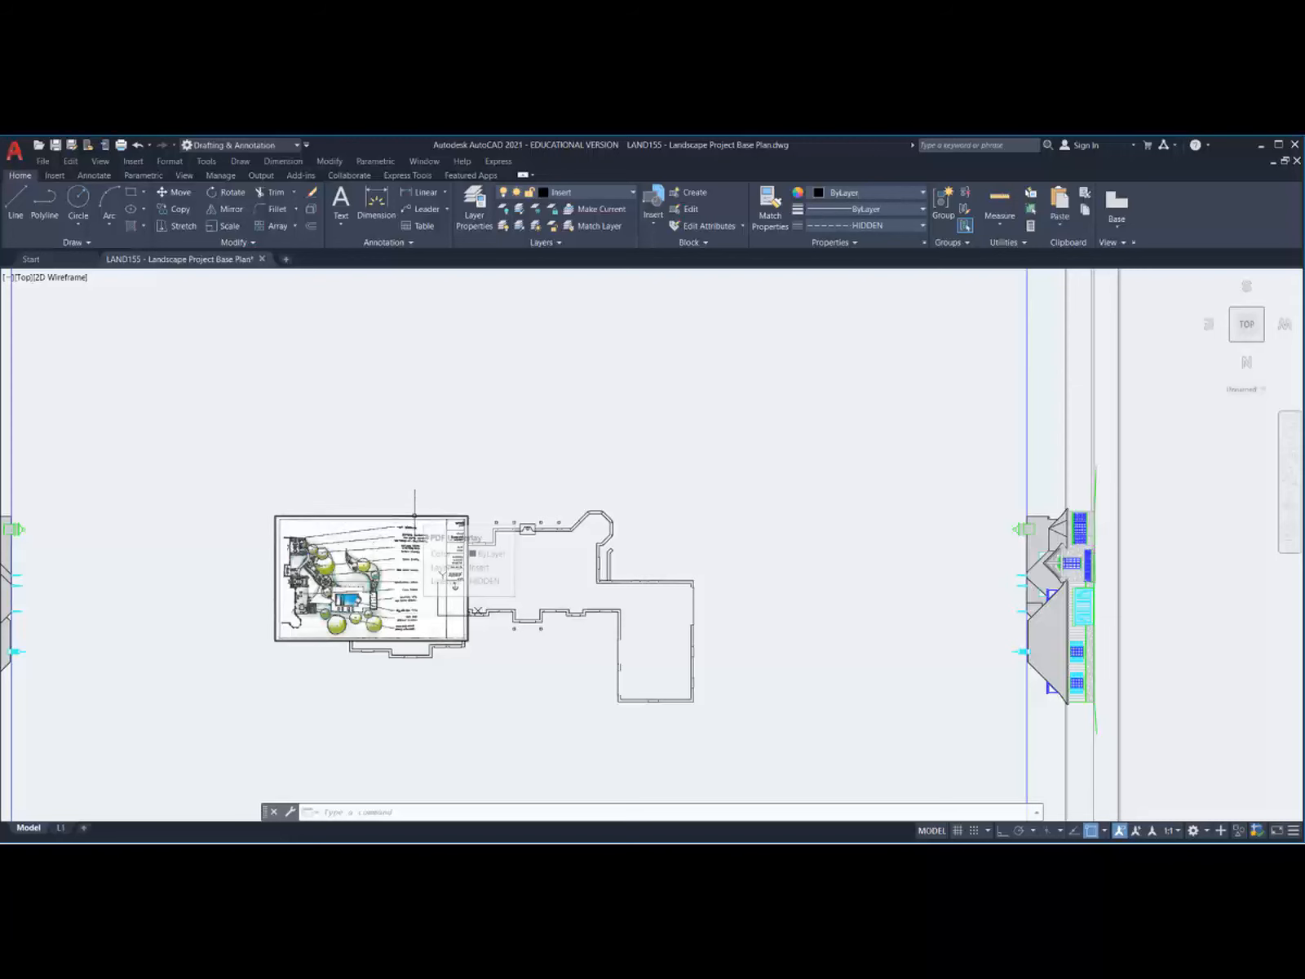
{"action": "left_click", "coordinate": [415, 515]}
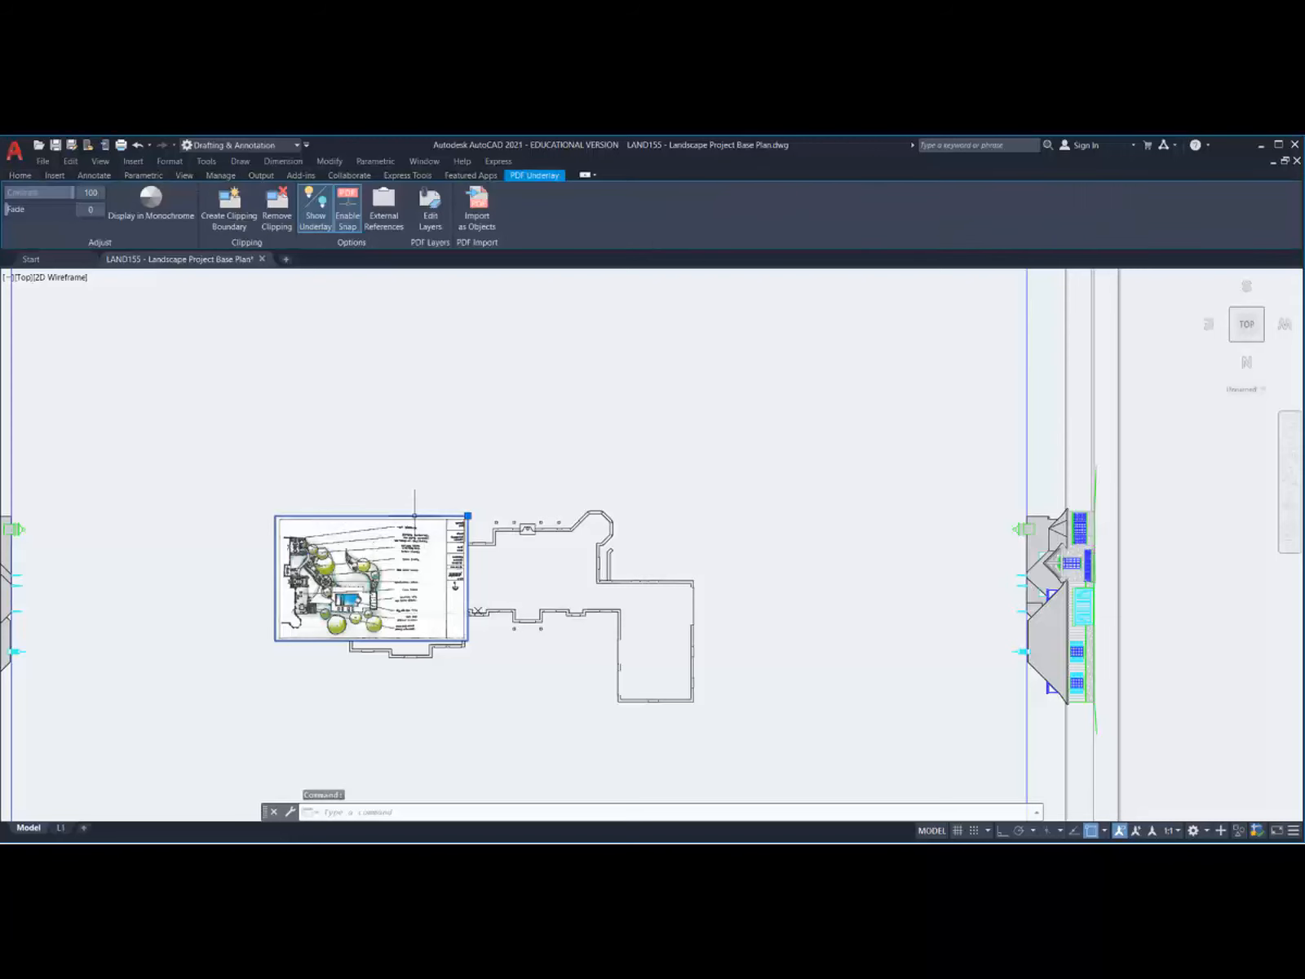
{"action": "right_click", "coordinate": [467, 516]}
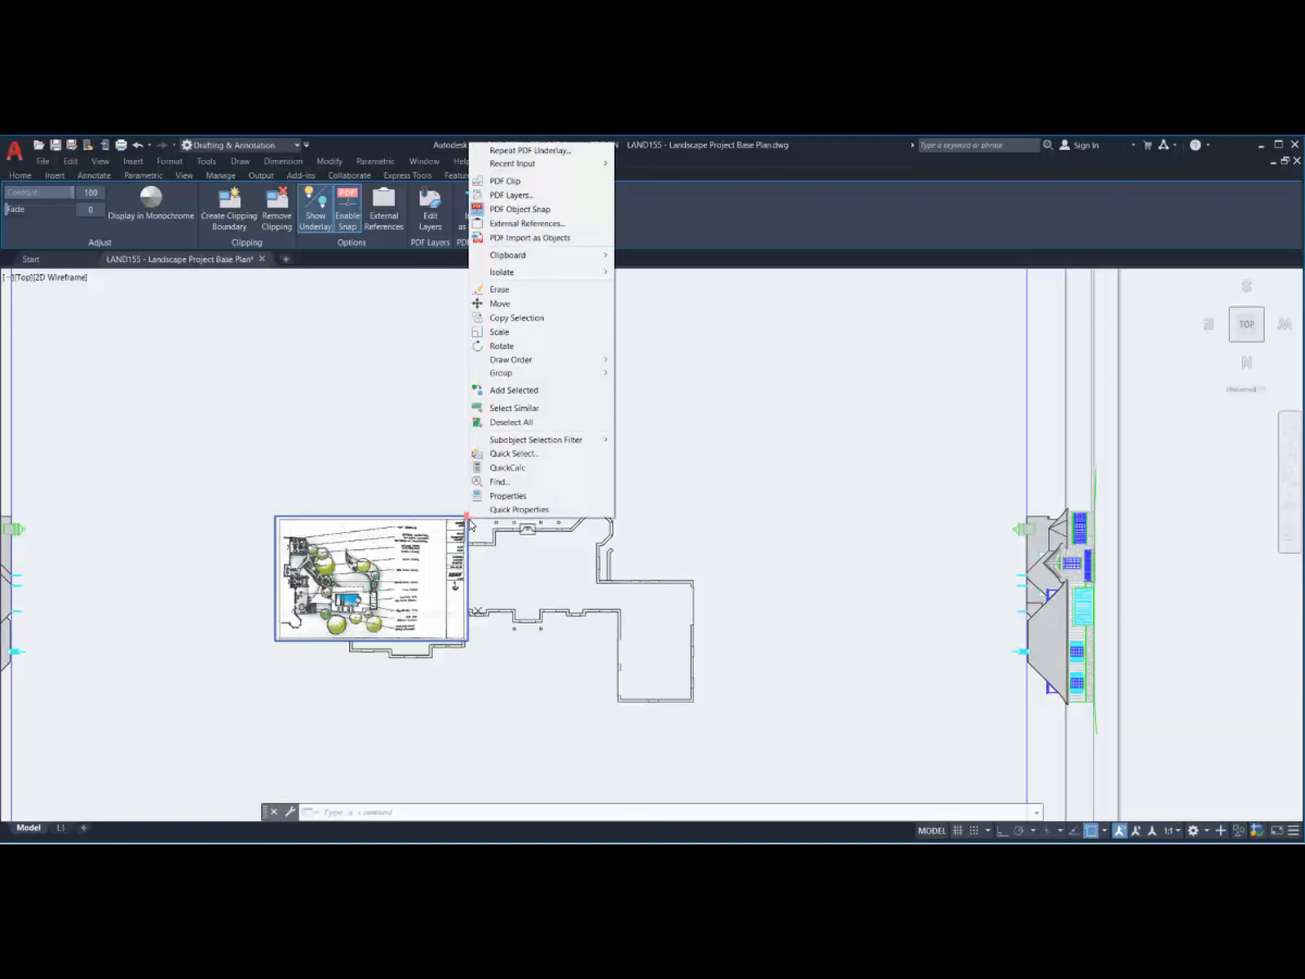
{"action": "mouse_move", "coordinate": [517, 366]}
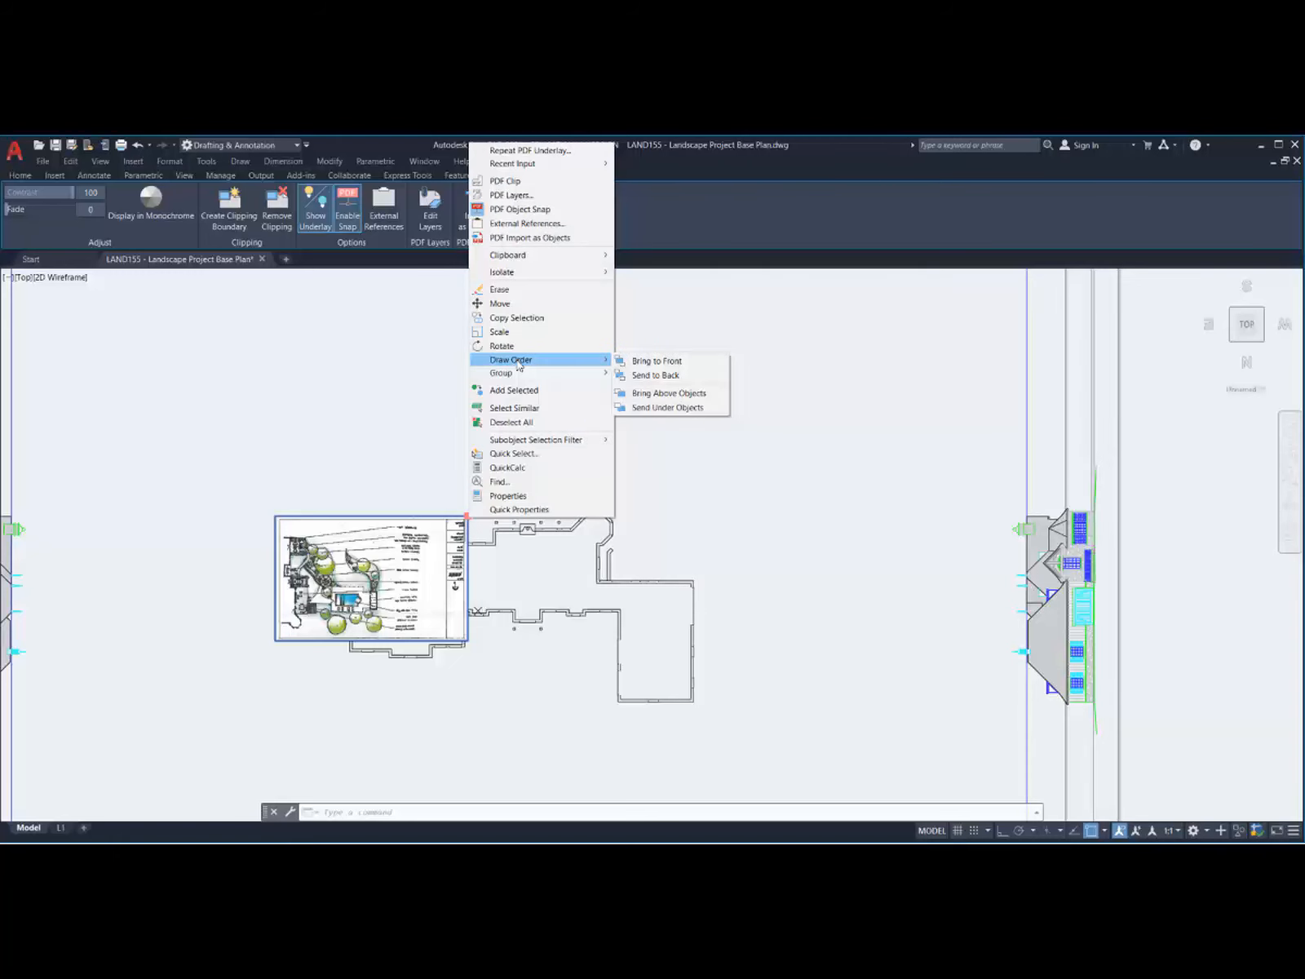
{"action": "left_click", "coordinate": [652, 376]}
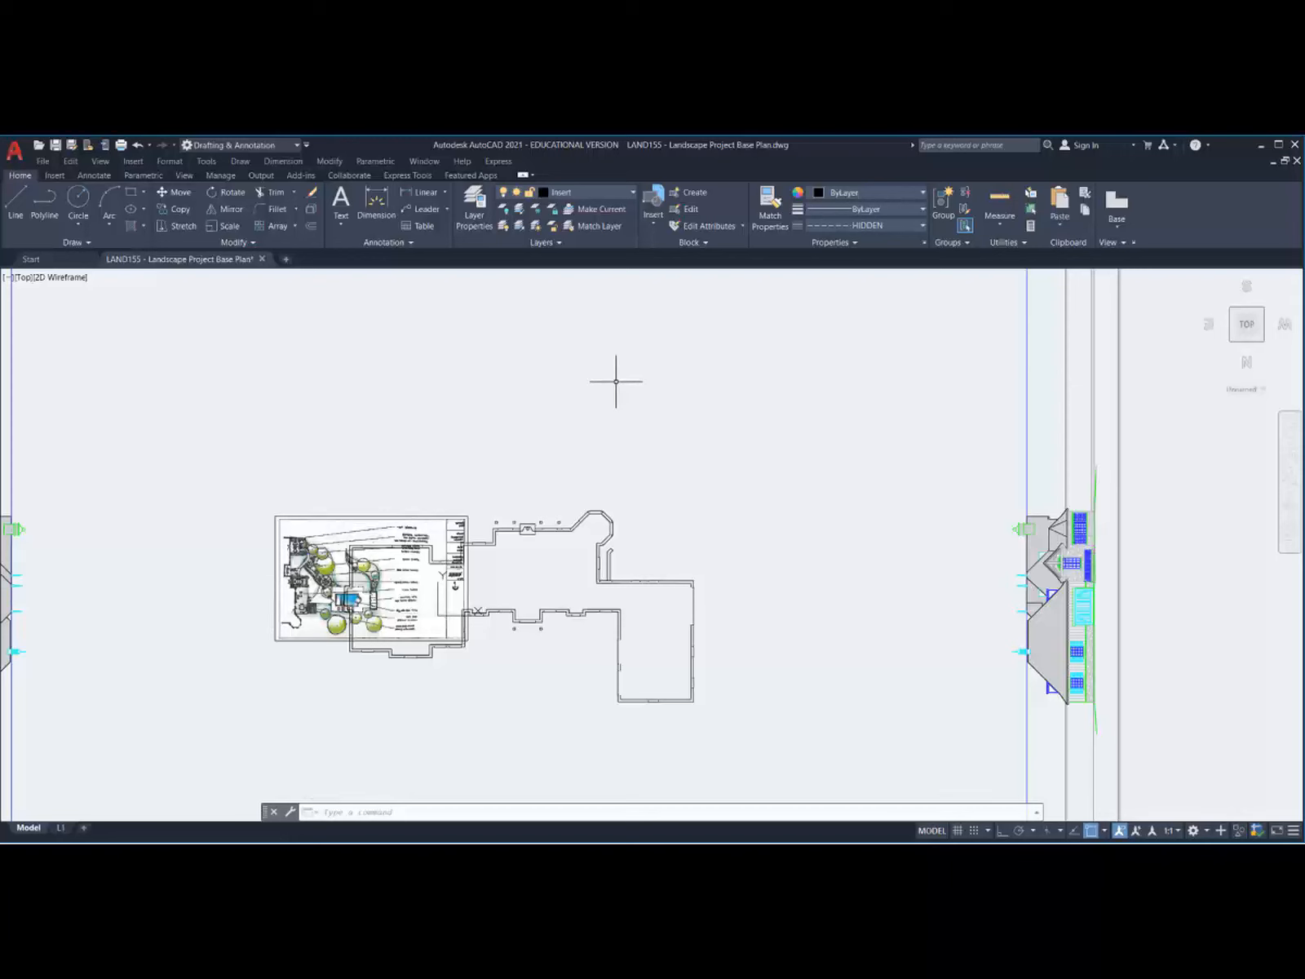
Step: Rotate the PDF underlay 90 degrees about its upper-right corner
{"action": "left_click", "coordinate": [233, 194]}
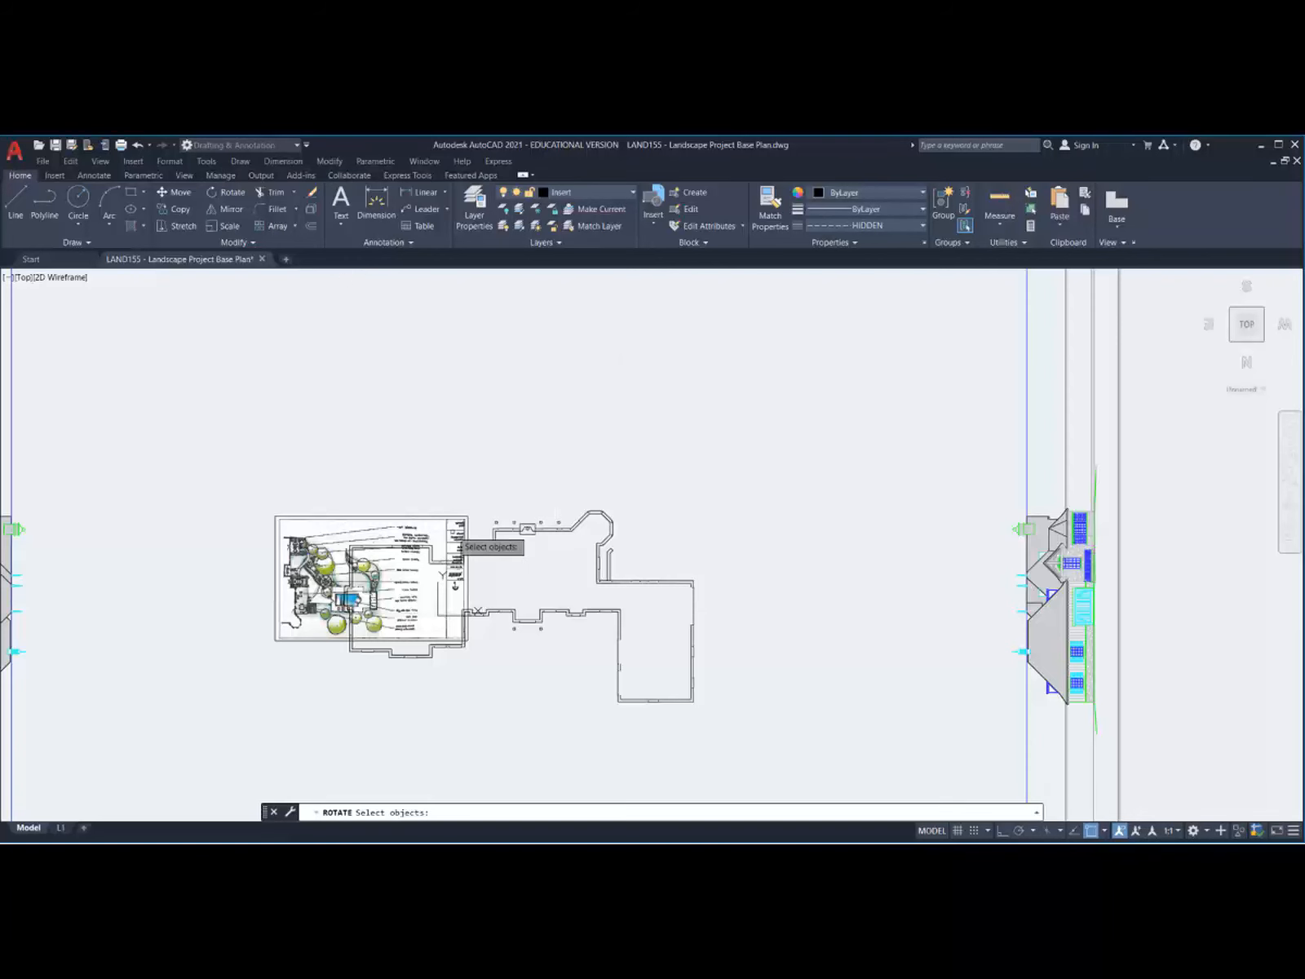
{"action": "left_click", "coordinate": [456, 517]}
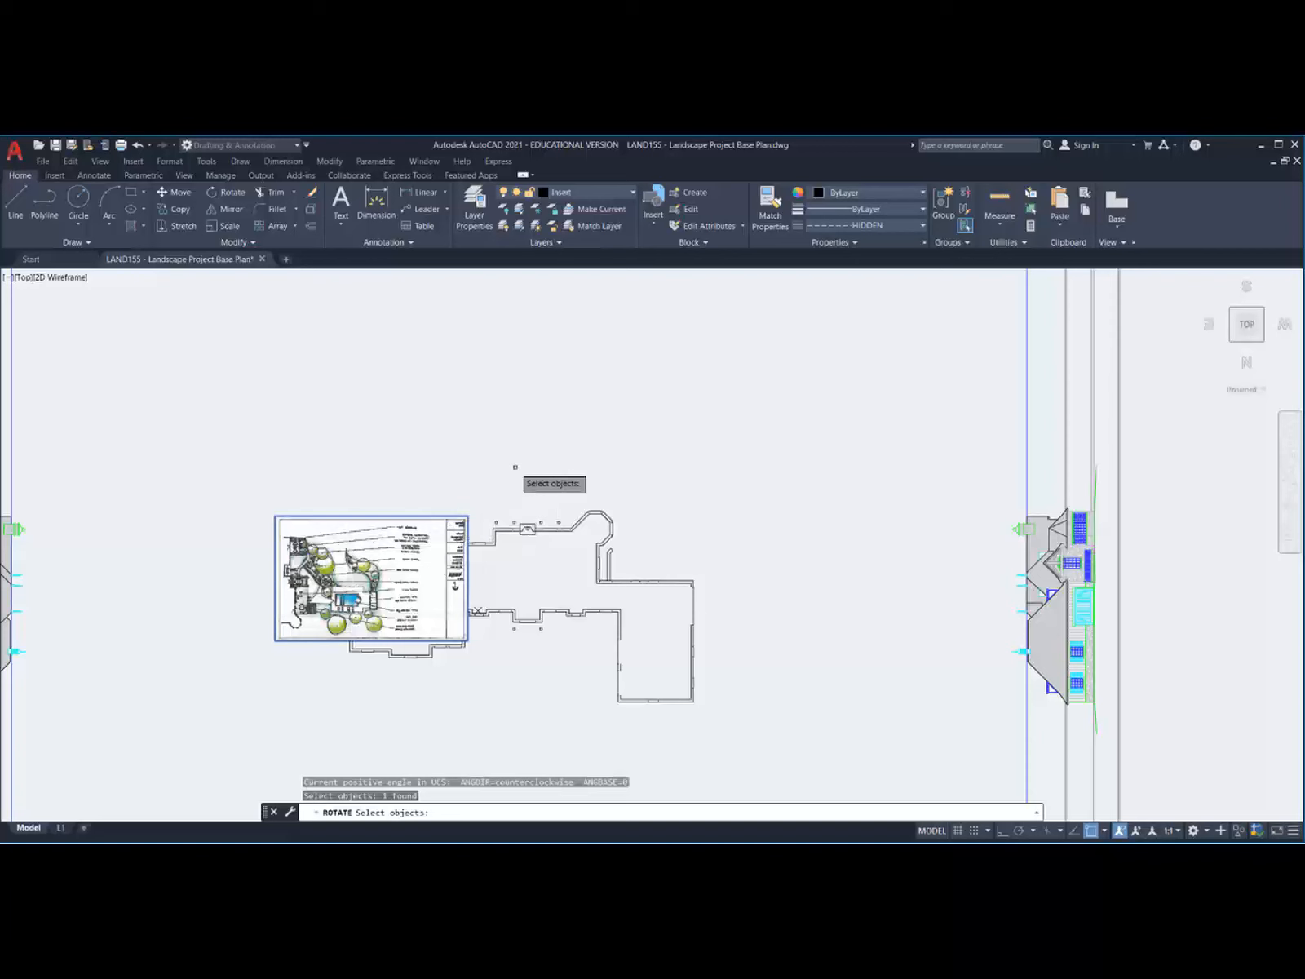
{"action": "double_click", "coordinate": [516, 498]}
{"action": "left_click", "coordinate": [494, 500]}
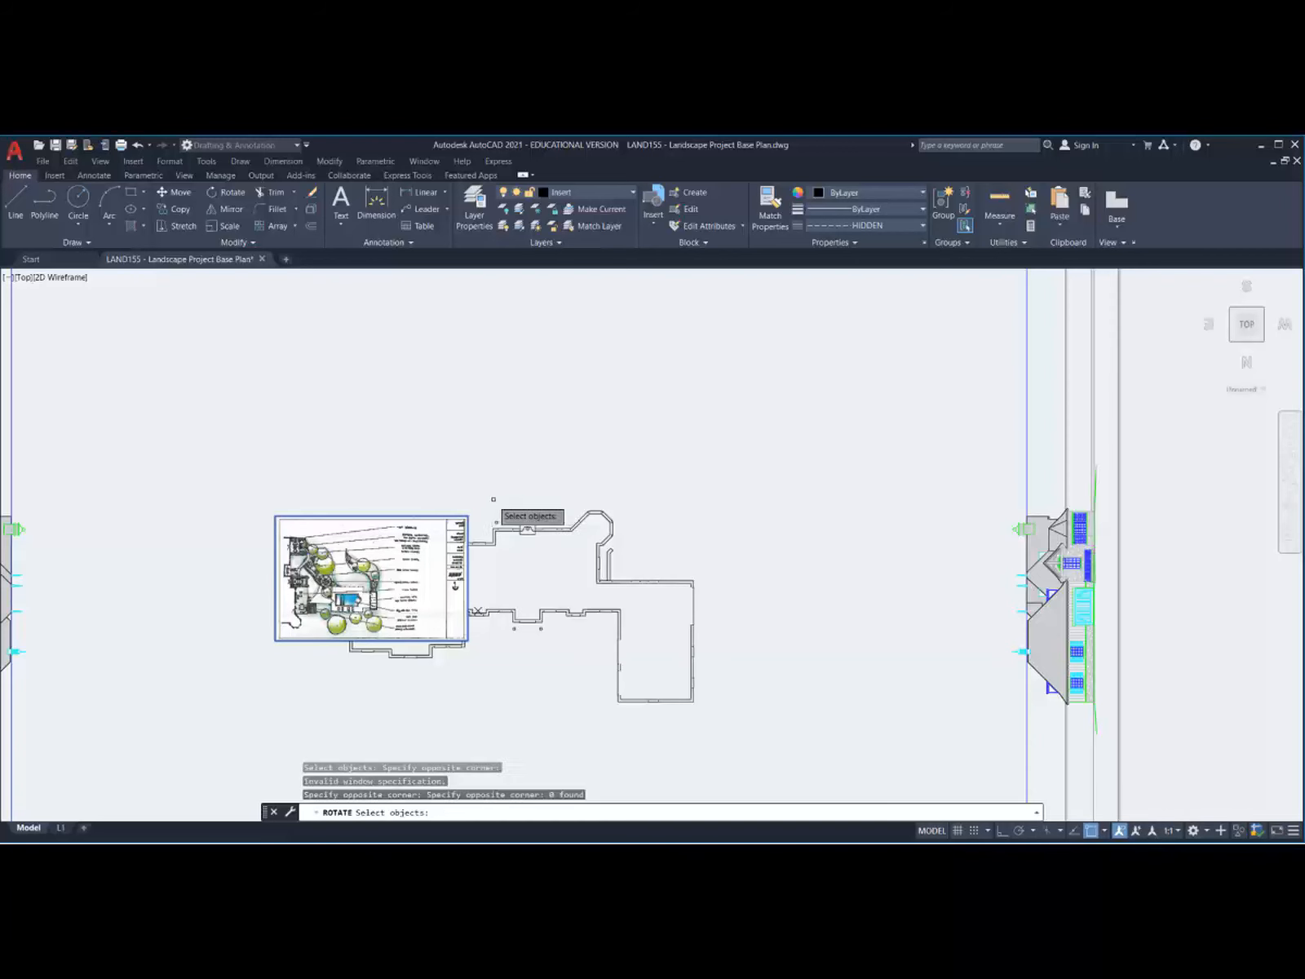
{"action": "key", "text": "Return"}
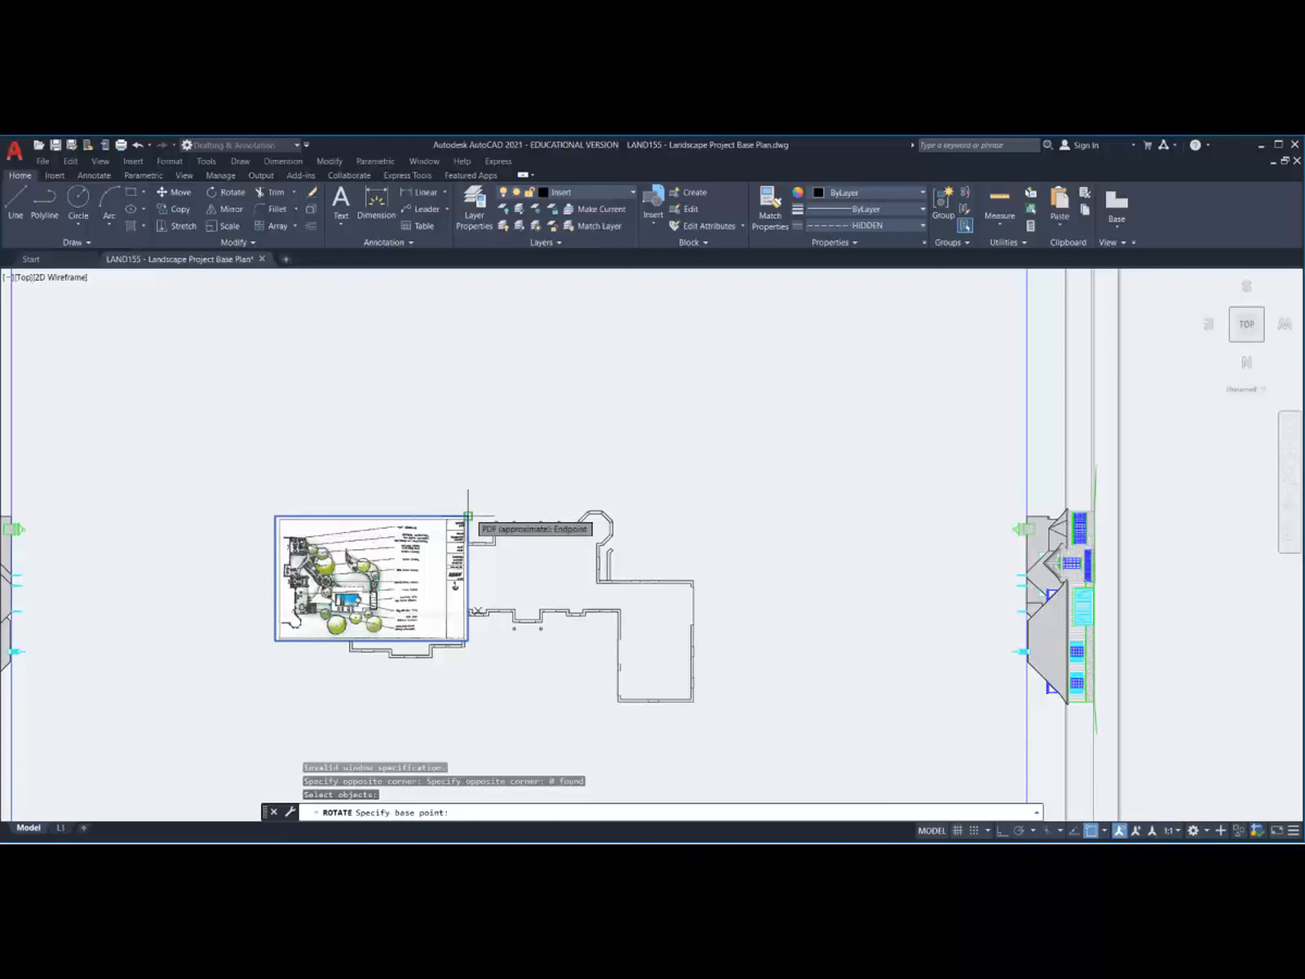
{"action": "left_click", "coordinate": [467, 517]}
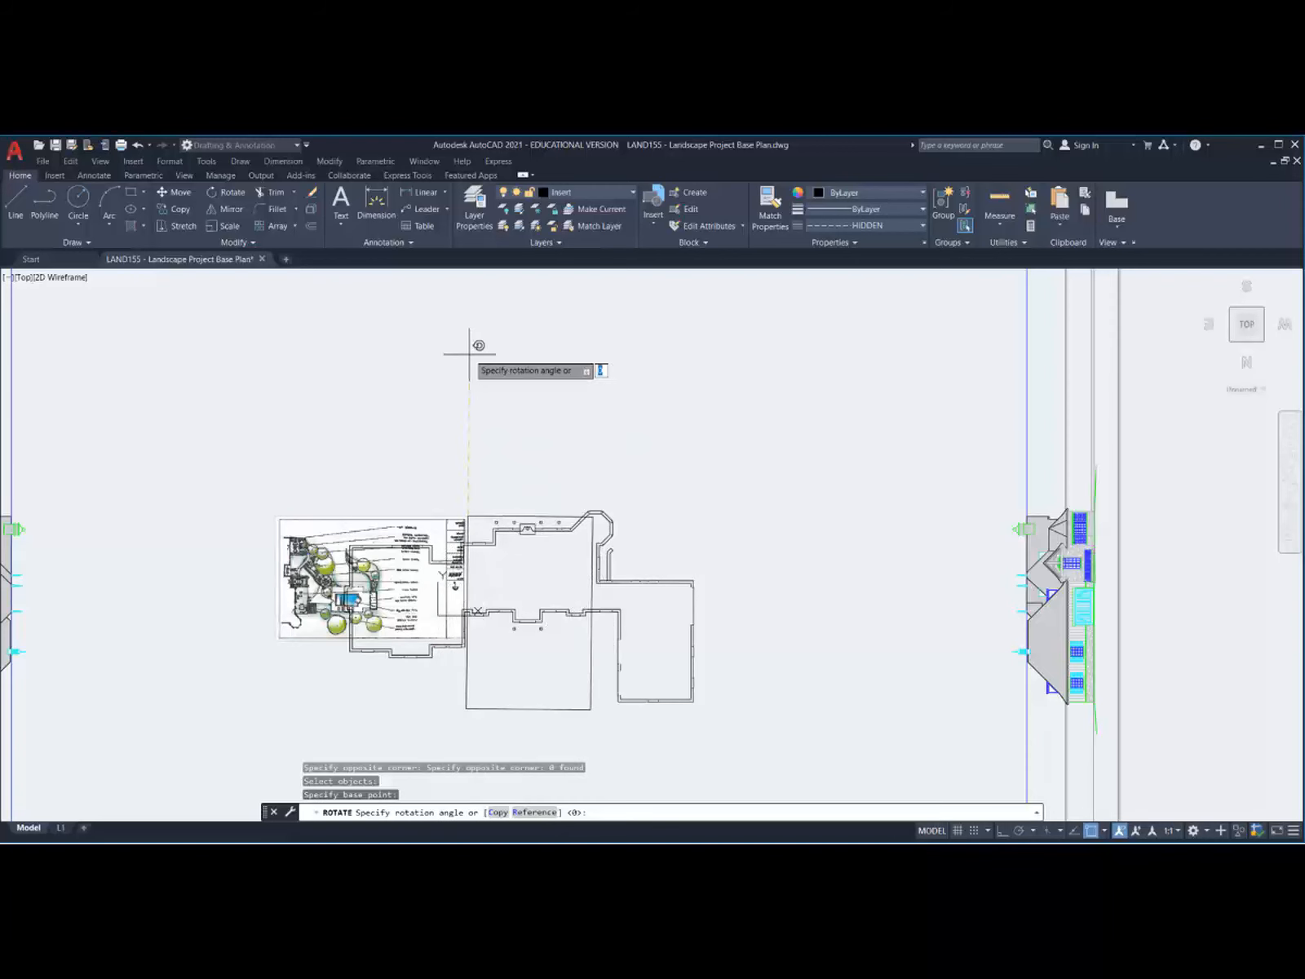
{"action": "key", "text": "Return"}
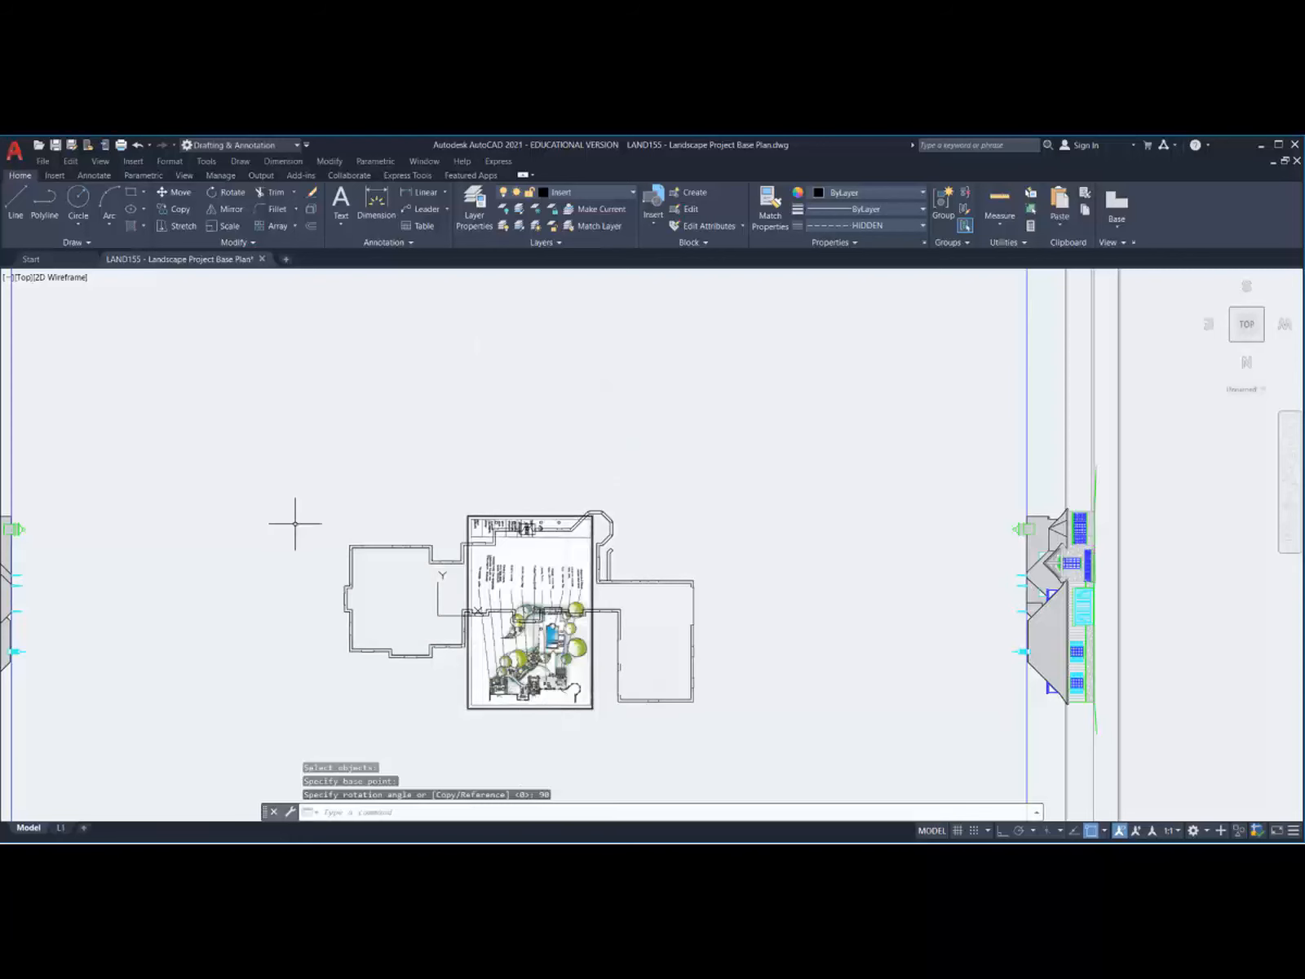
Step: Move the rotated PDF underlay by its lower-right corner into the open space just above the house plan's bay
{"action": "left_click", "coordinate": [181, 199]}
{"action": "left_click", "coordinate": [592, 708]}
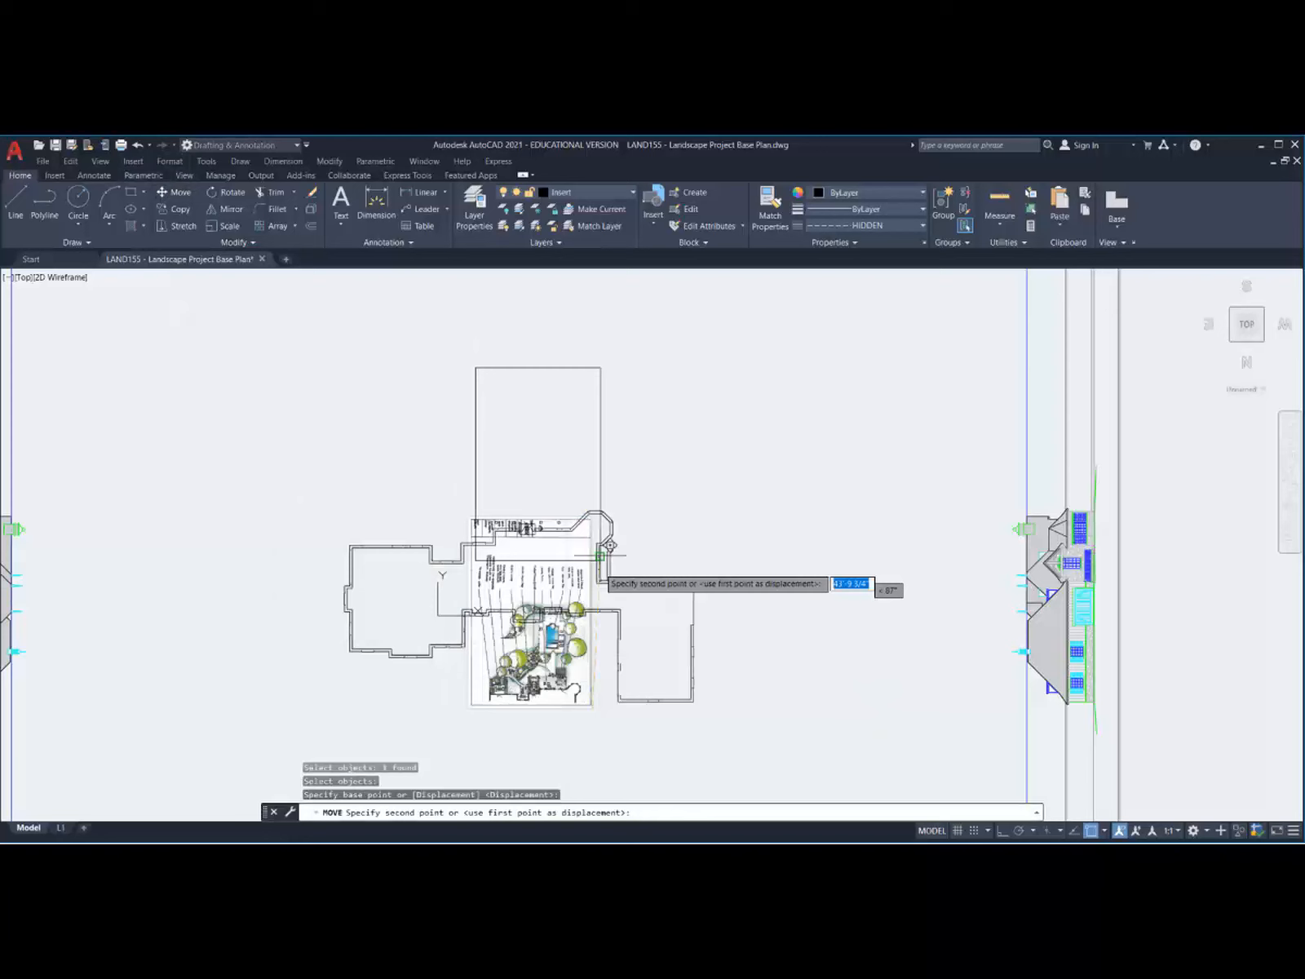
{"action": "left_click", "coordinate": [604, 487]}
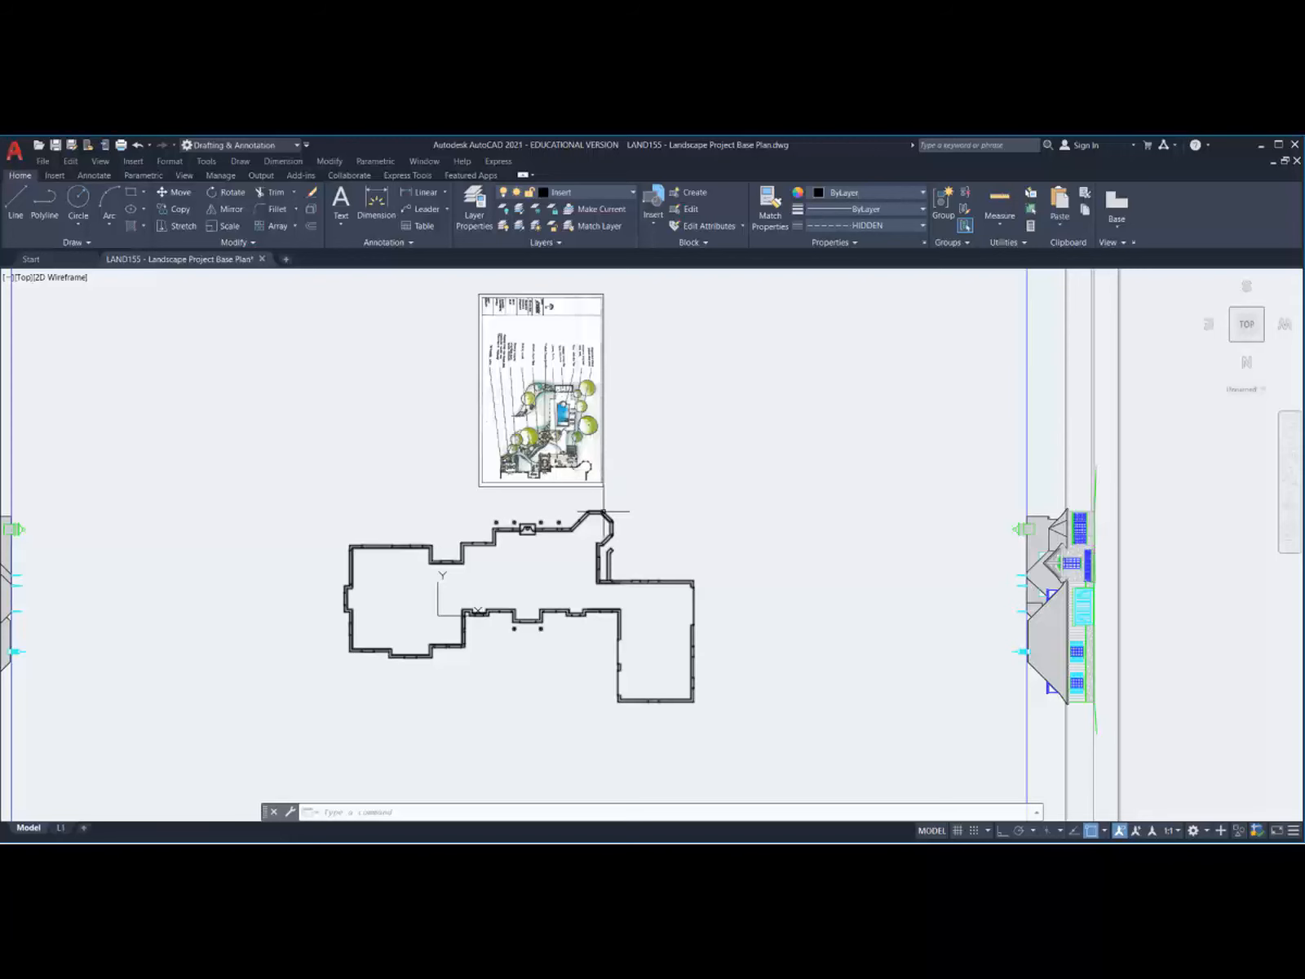
Step: Move the PDF underlay from the upper-right corner of its sketched bay onto the matching bay corner of the house plan
{"action": "scroll", "coordinate": [589, 462], "scroll_direction": "up", "scroll_amount": 2}
{"action": "scroll", "coordinate": [589, 462], "scroll_direction": "up", "scroll_amount": 4}
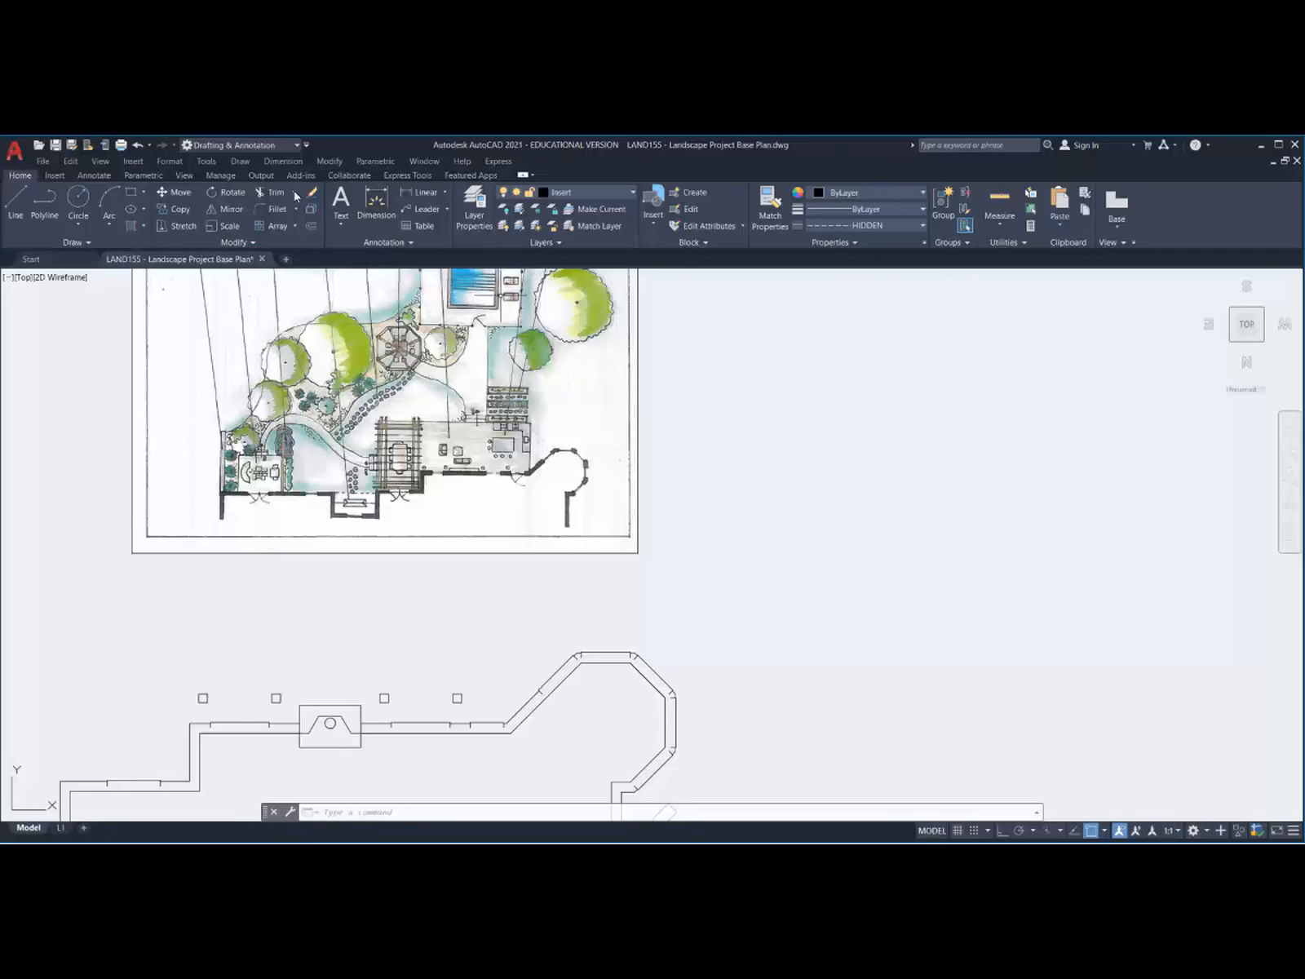
{"action": "left_click", "coordinate": [180, 191]}
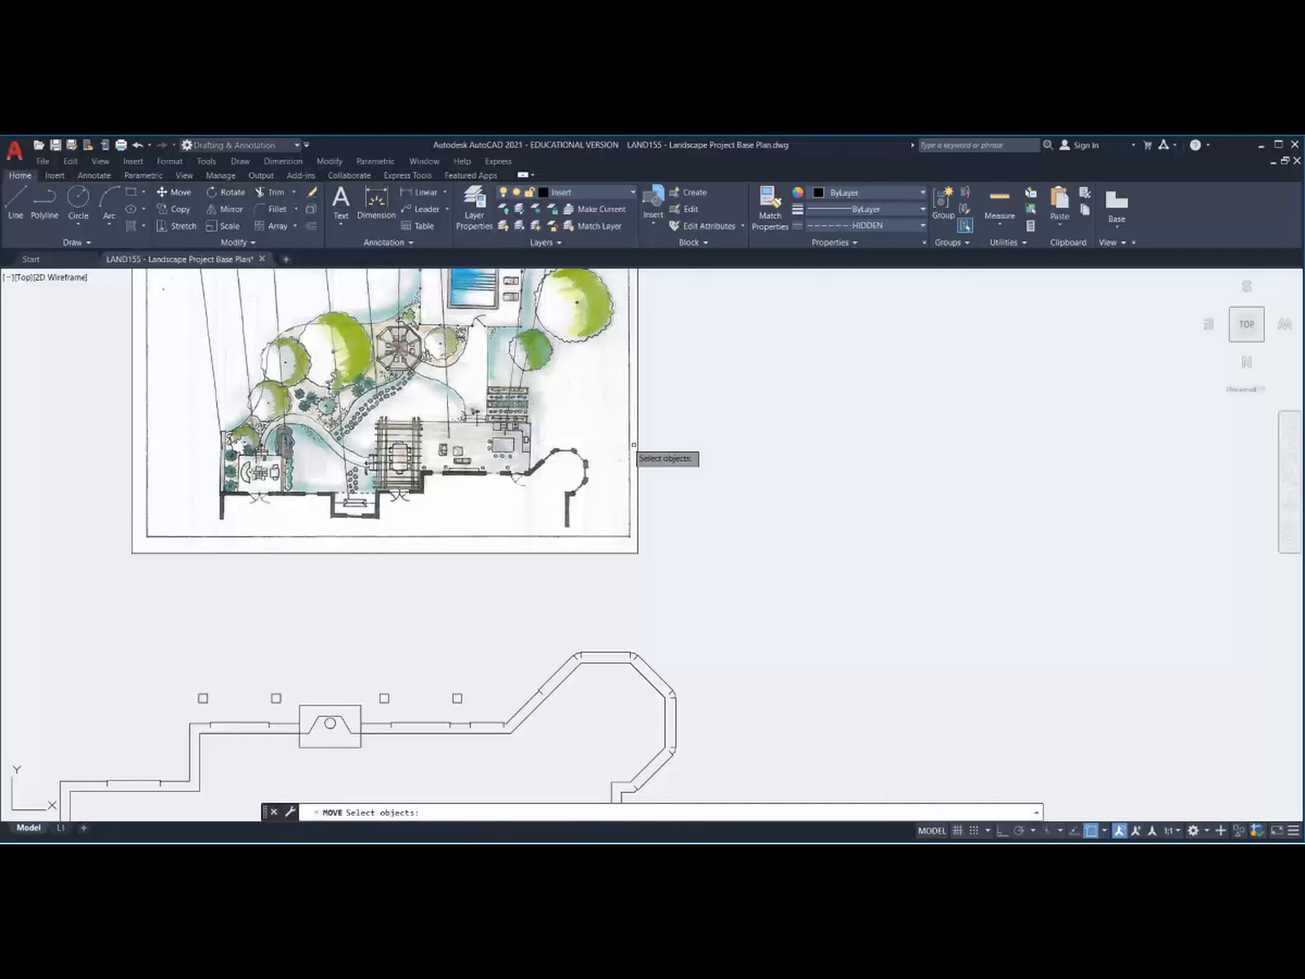
{"action": "left_click", "coordinate": [638, 552]}
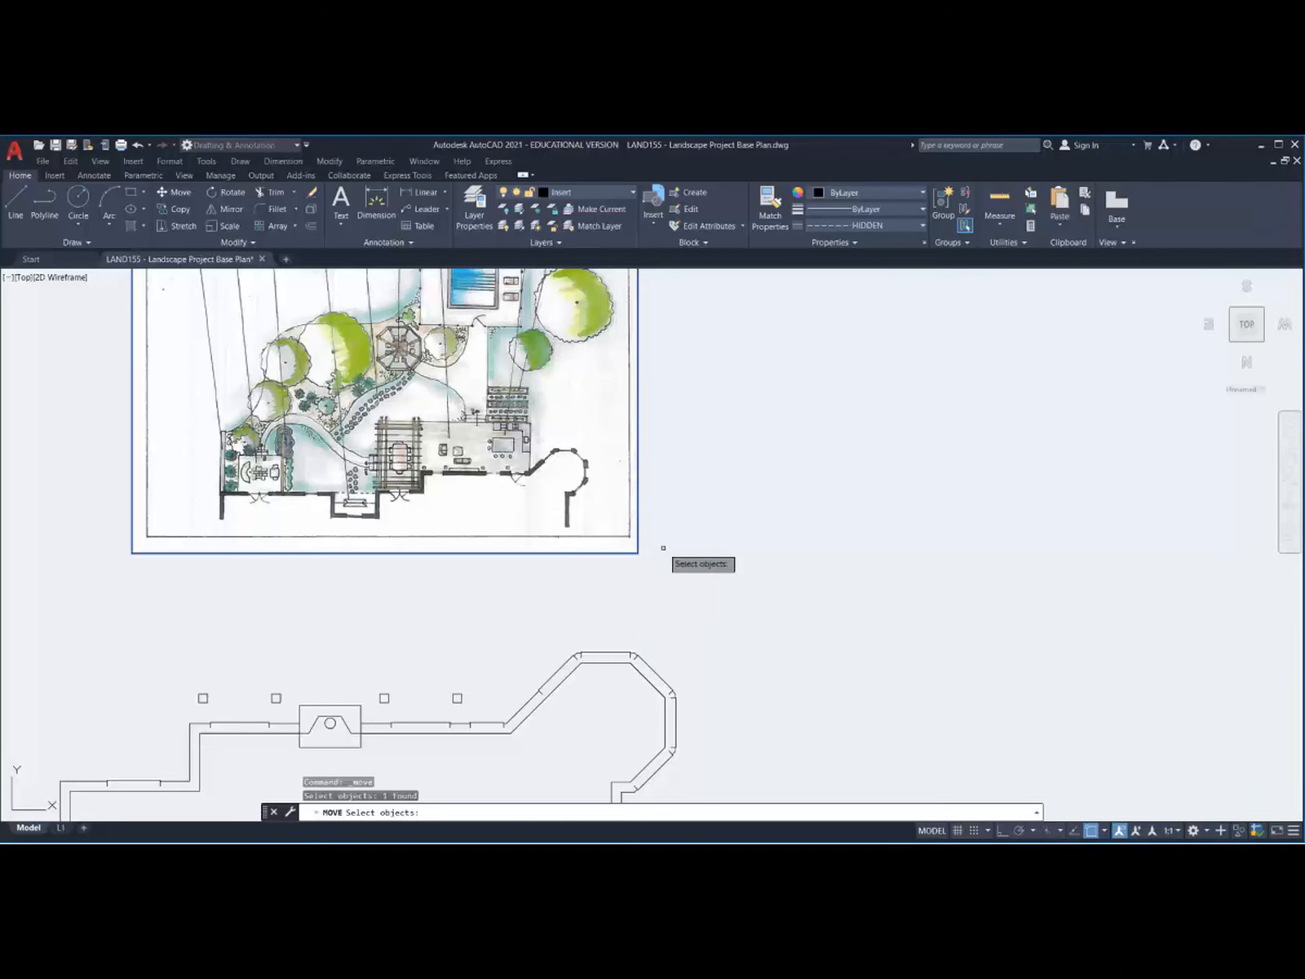
{"action": "key", "text": "Return"}
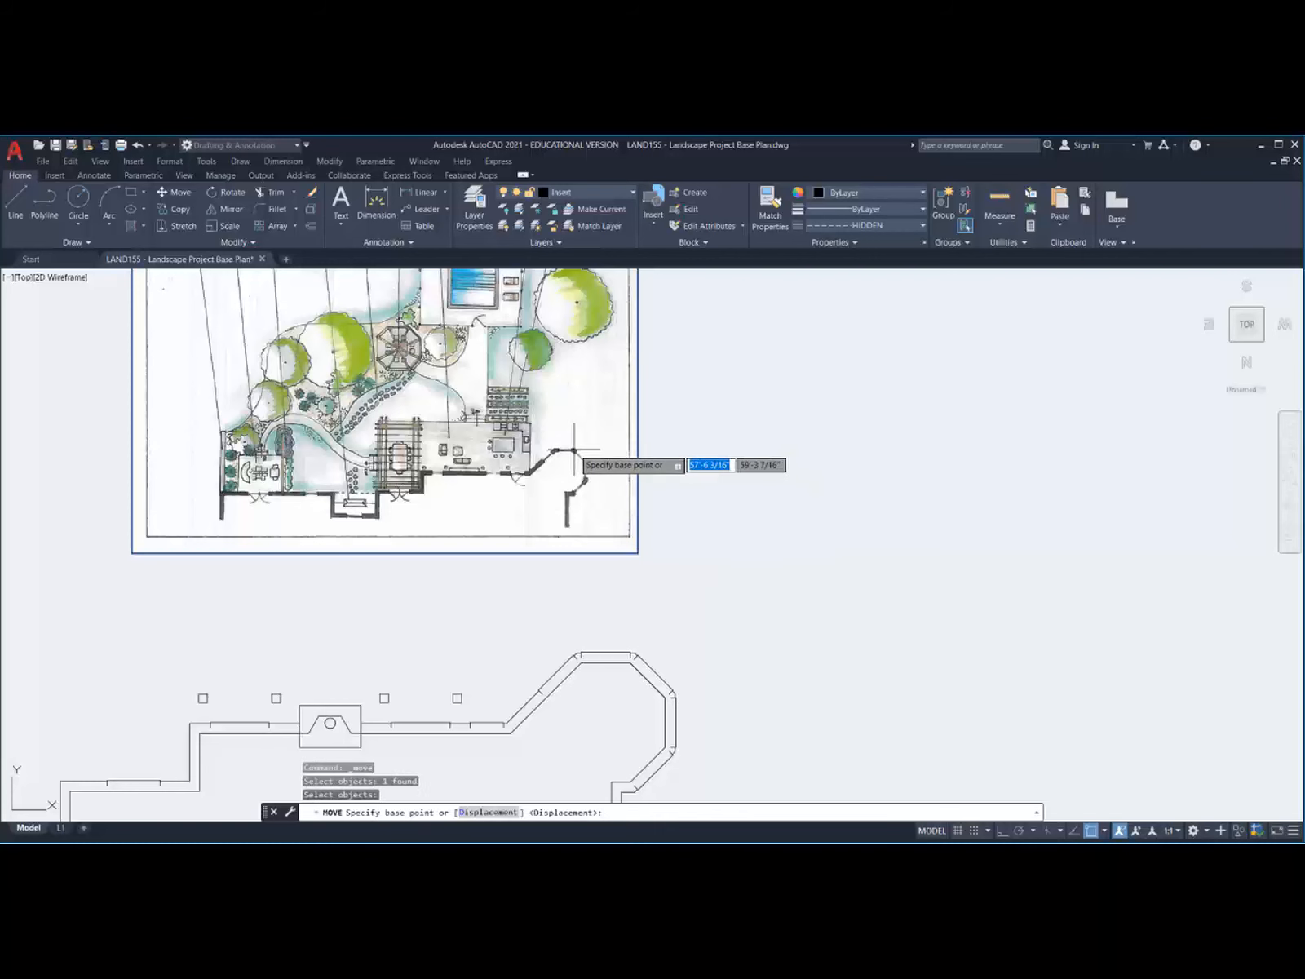
{"action": "scroll", "coordinate": [575, 449], "scroll_direction": "up", "scroll_amount": 2}
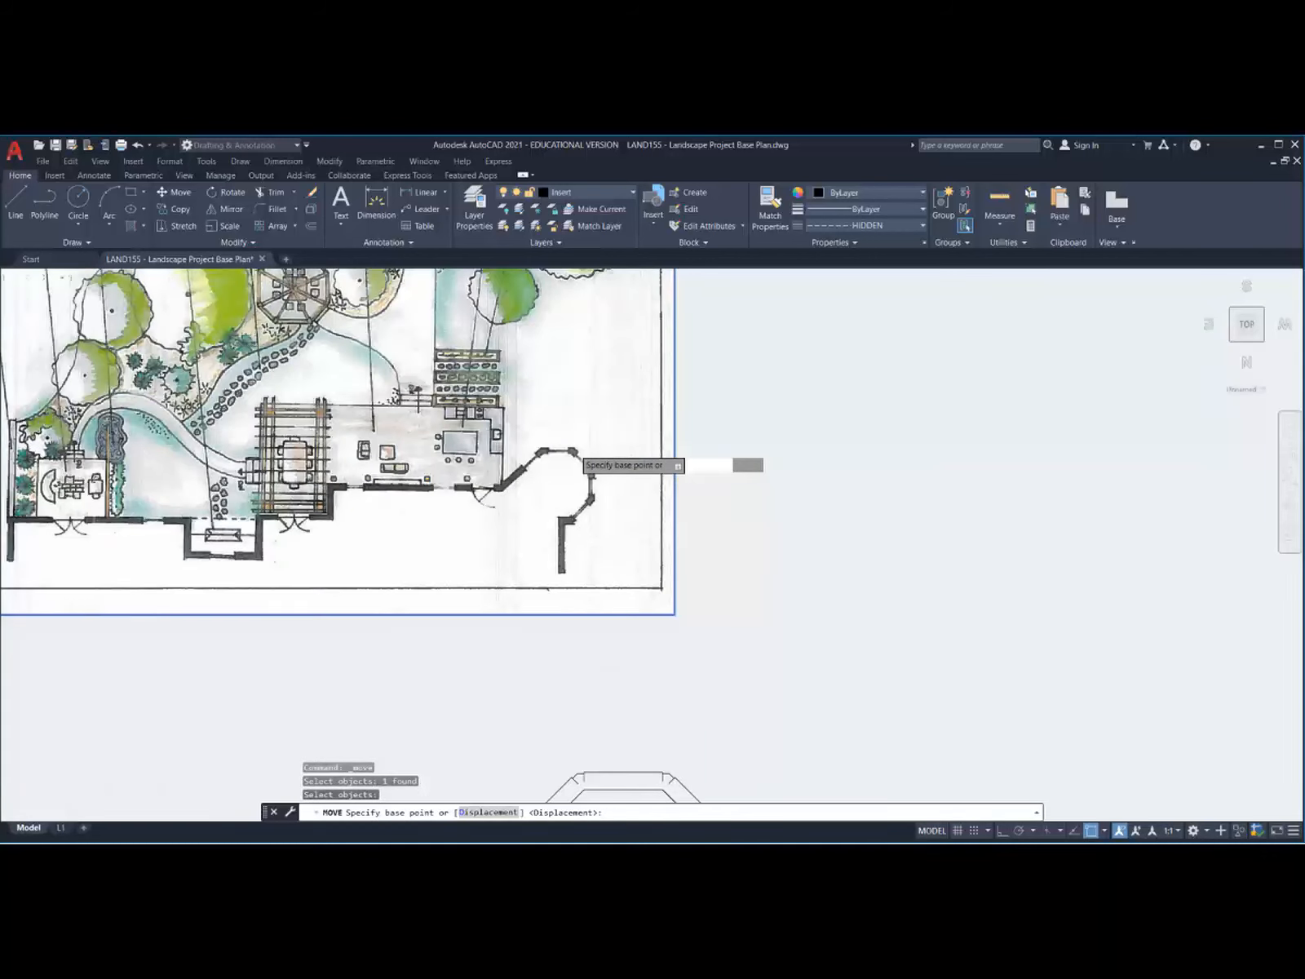
{"action": "scroll", "coordinate": [574, 450], "scroll_direction": "up", "scroll_amount": 2}
{"action": "scroll", "coordinate": [575, 451], "scroll_direction": "up", "scroll_amount": 2}
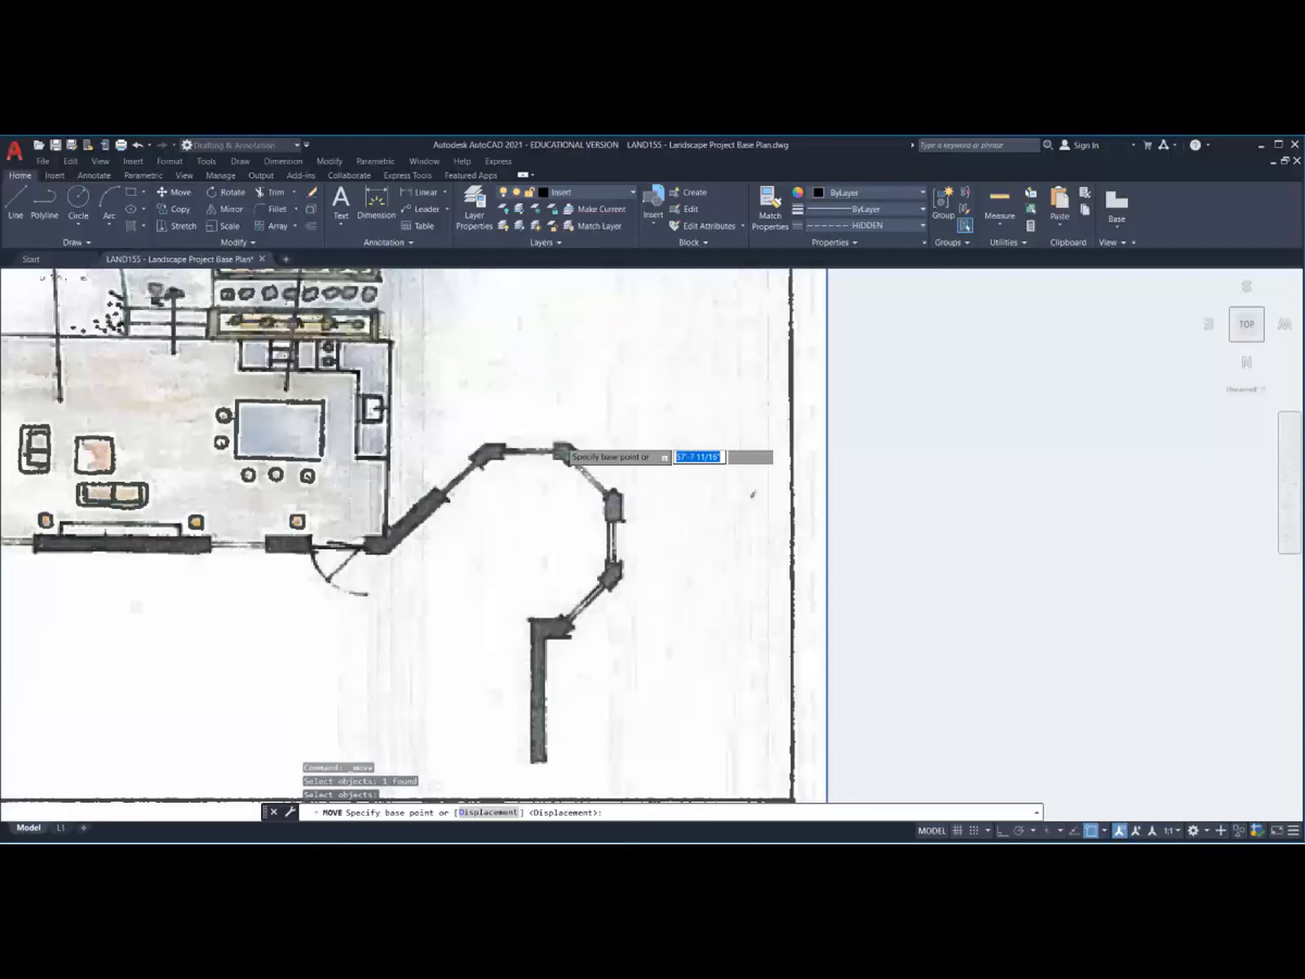
{"action": "scroll", "coordinate": [564, 451], "scroll_direction": "up", "scroll_amount": 3}
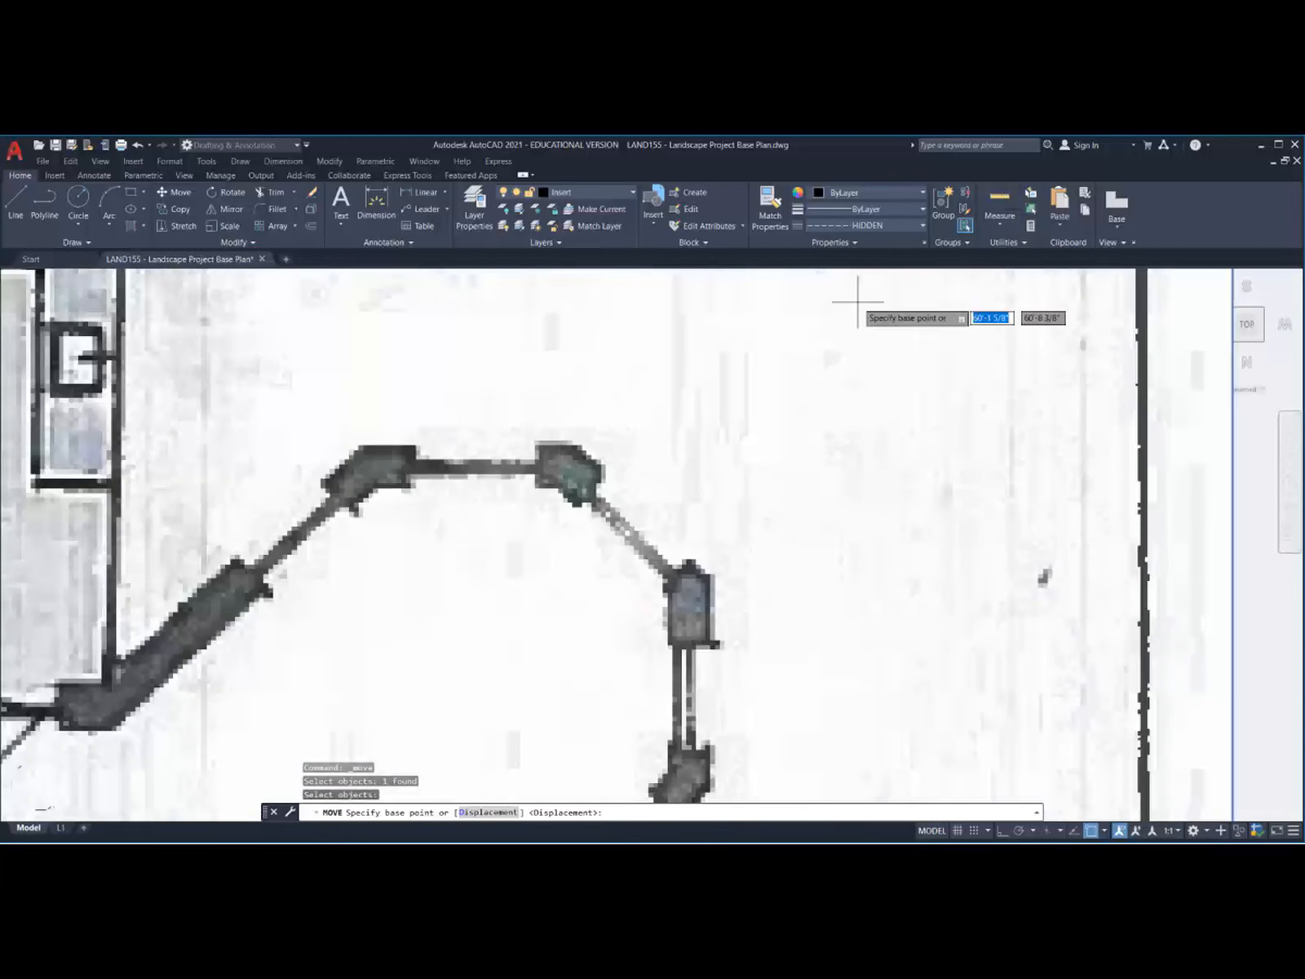
{"action": "scroll", "coordinate": [572, 461], "scroll_direction": "up", "scroll_amount": 4}
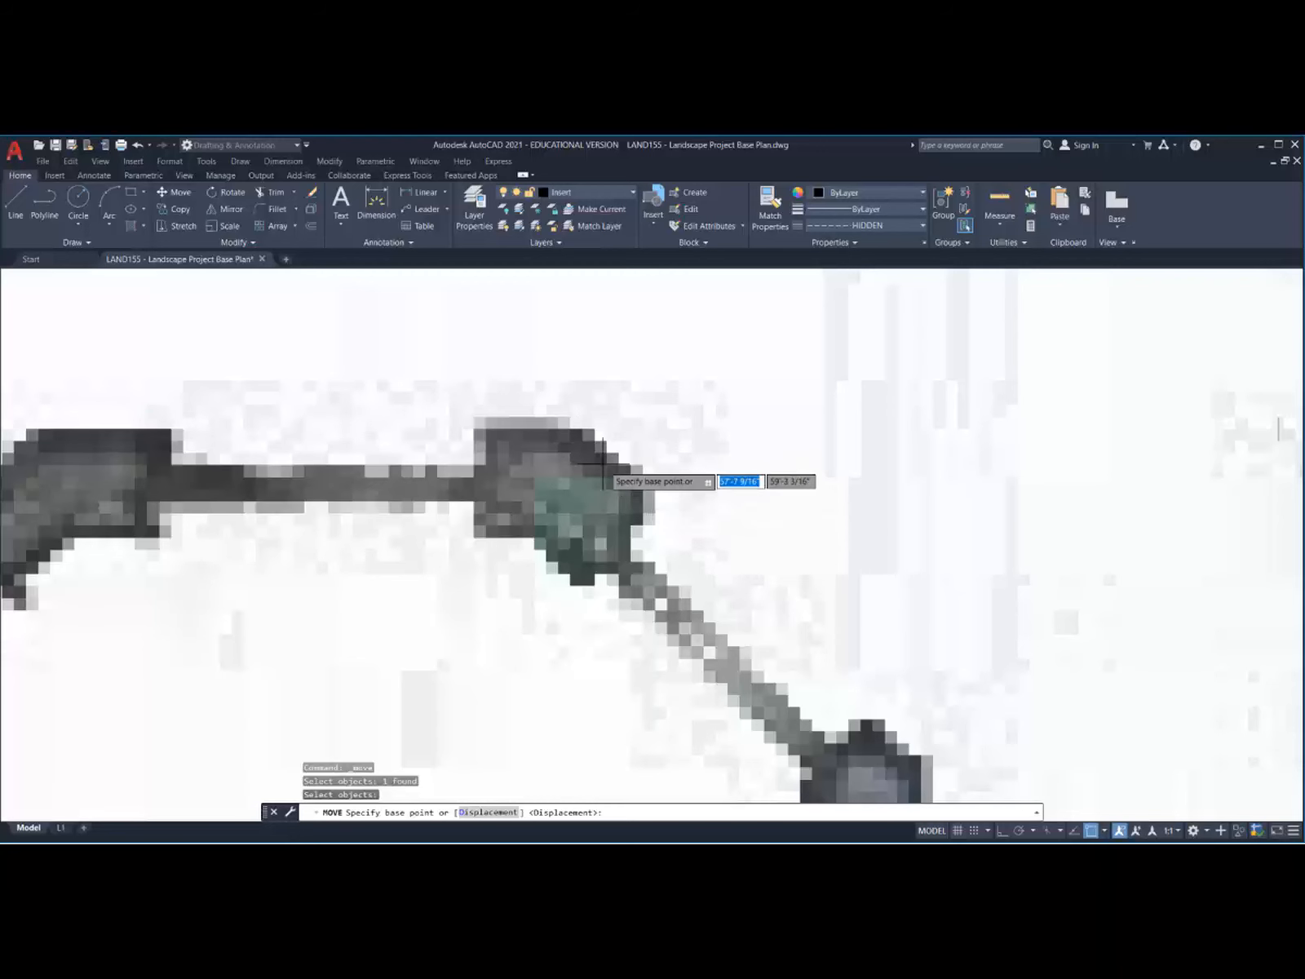
{"action": "scroll", "coordinate": [590, 448], "scroll_direction": "up", "scroll_amount": 2}
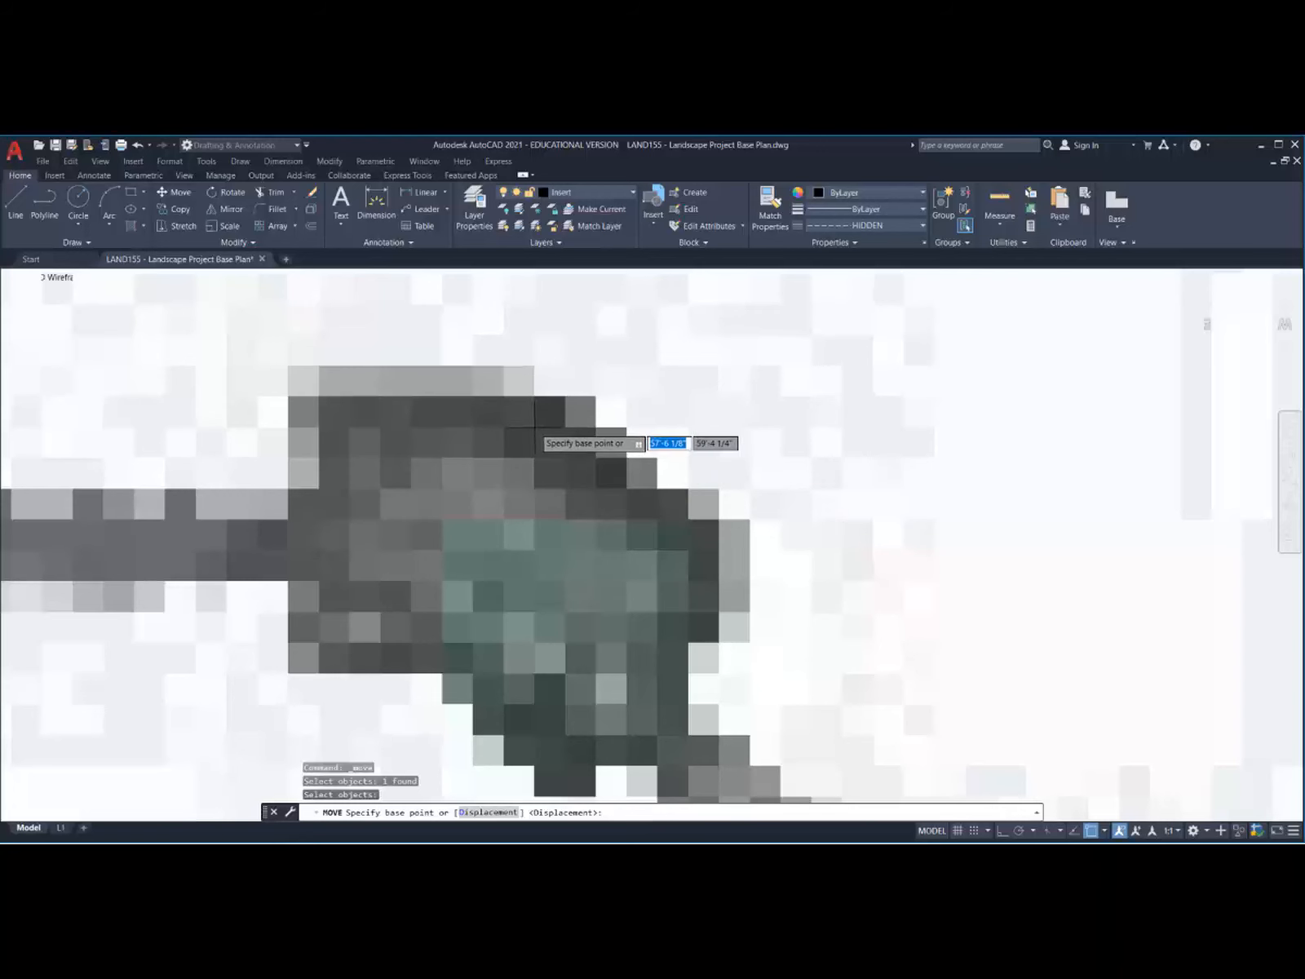
{"action": "left_click", "coordinate": [535, 426]}
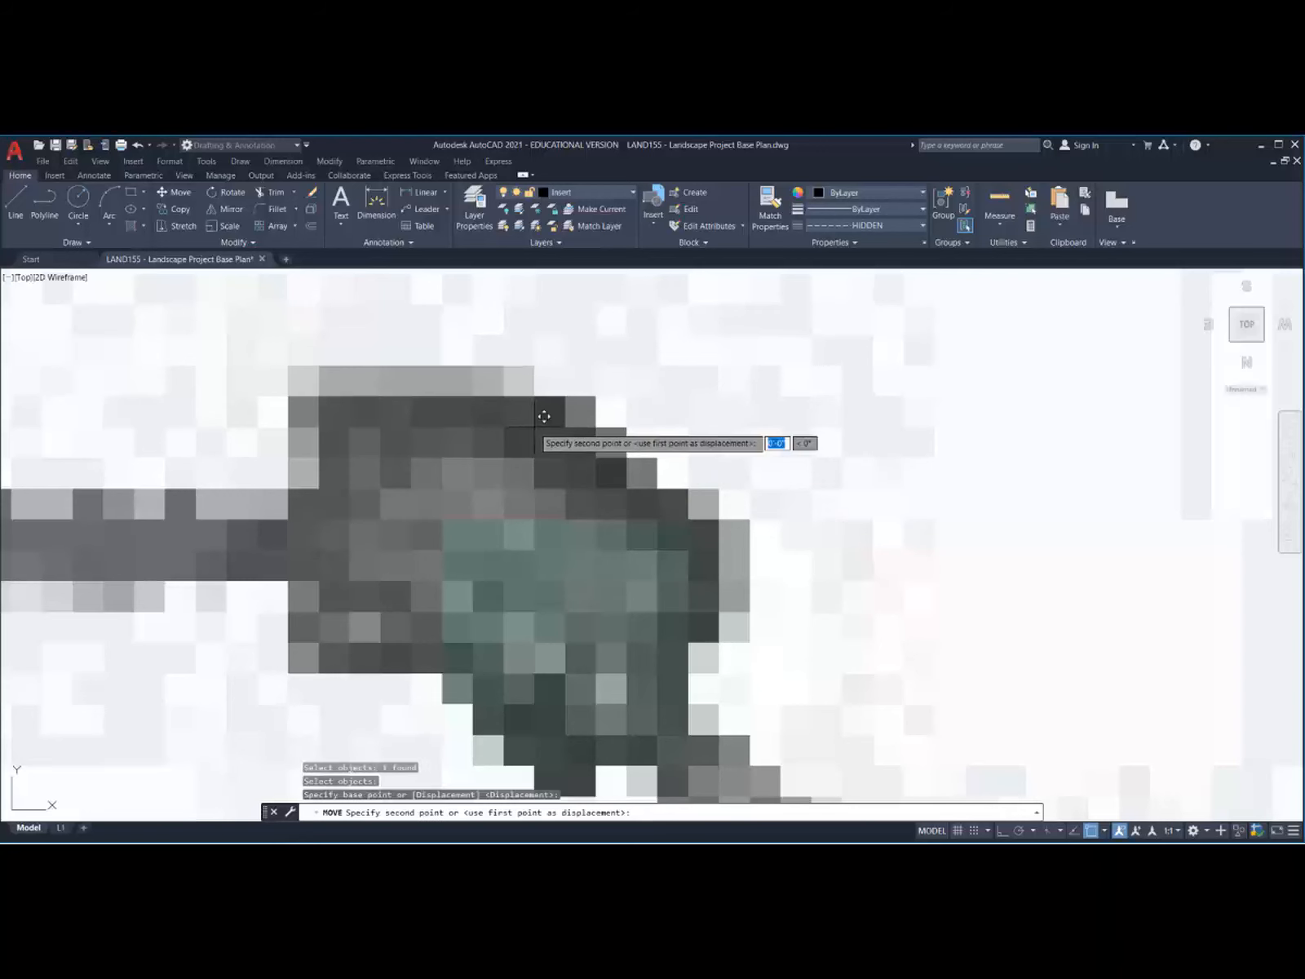
{"action": "scroll", "coordinate": [535, 426], "scroll_direction": "down", "scroll_amount": 3}
{"action": "scroll", "coordinate": [536, 425], "scroll_direction": "down", "scroll_amount": 3}
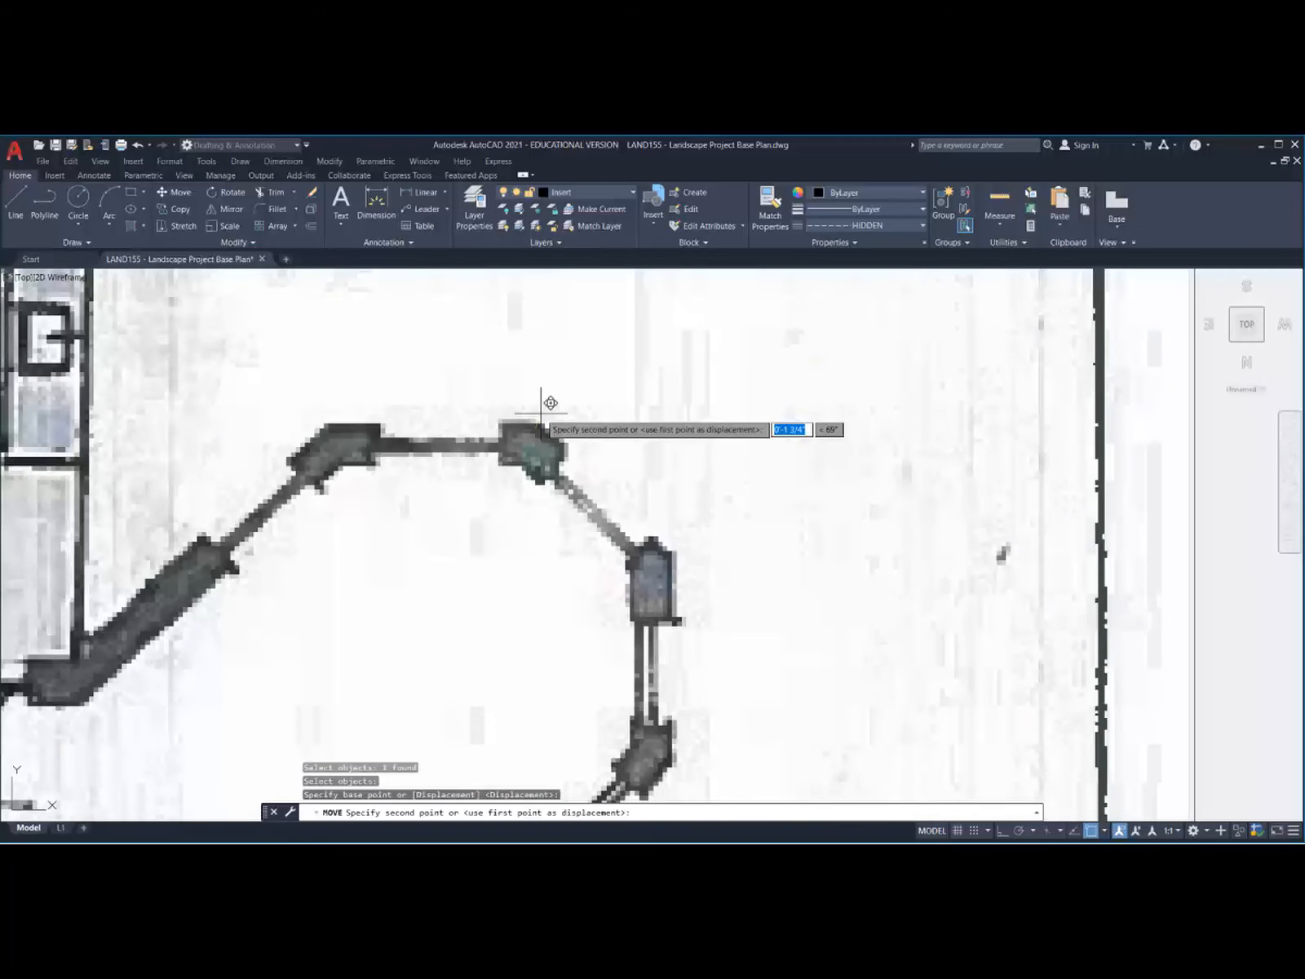
{"action": "scroll", "coordinate": [541, 414], "scroll_direction": "down", "scroll_amount": 5}
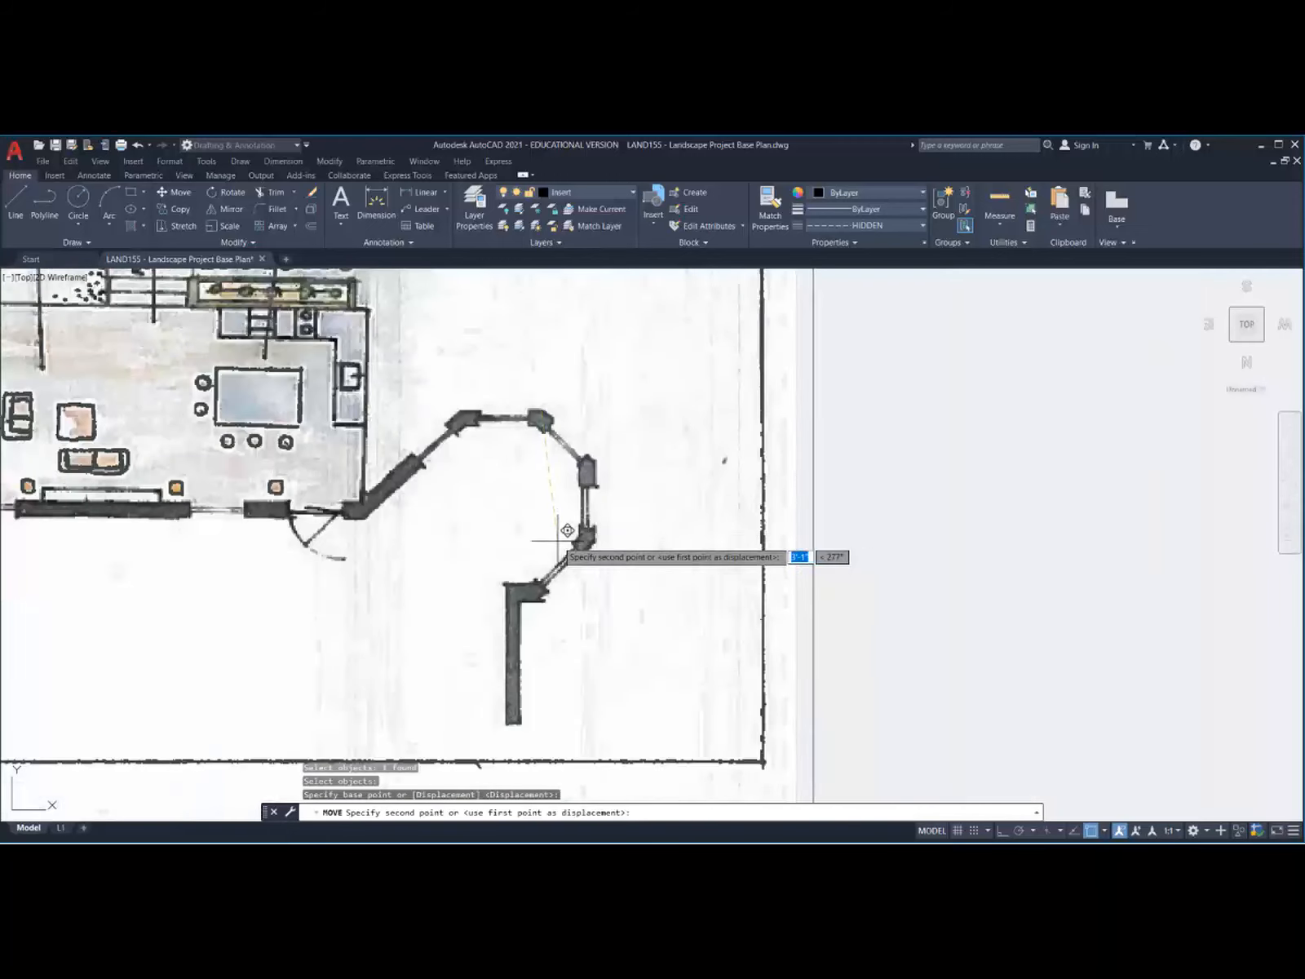
{"action": "scroll", "coordinate": [562, 532], "scroll_direction": "down", "scroll_amount": 3}
{"action": "scroll", "coordinate": [570, 526], "scroll_direction": "down", "scroll_amount": 4}
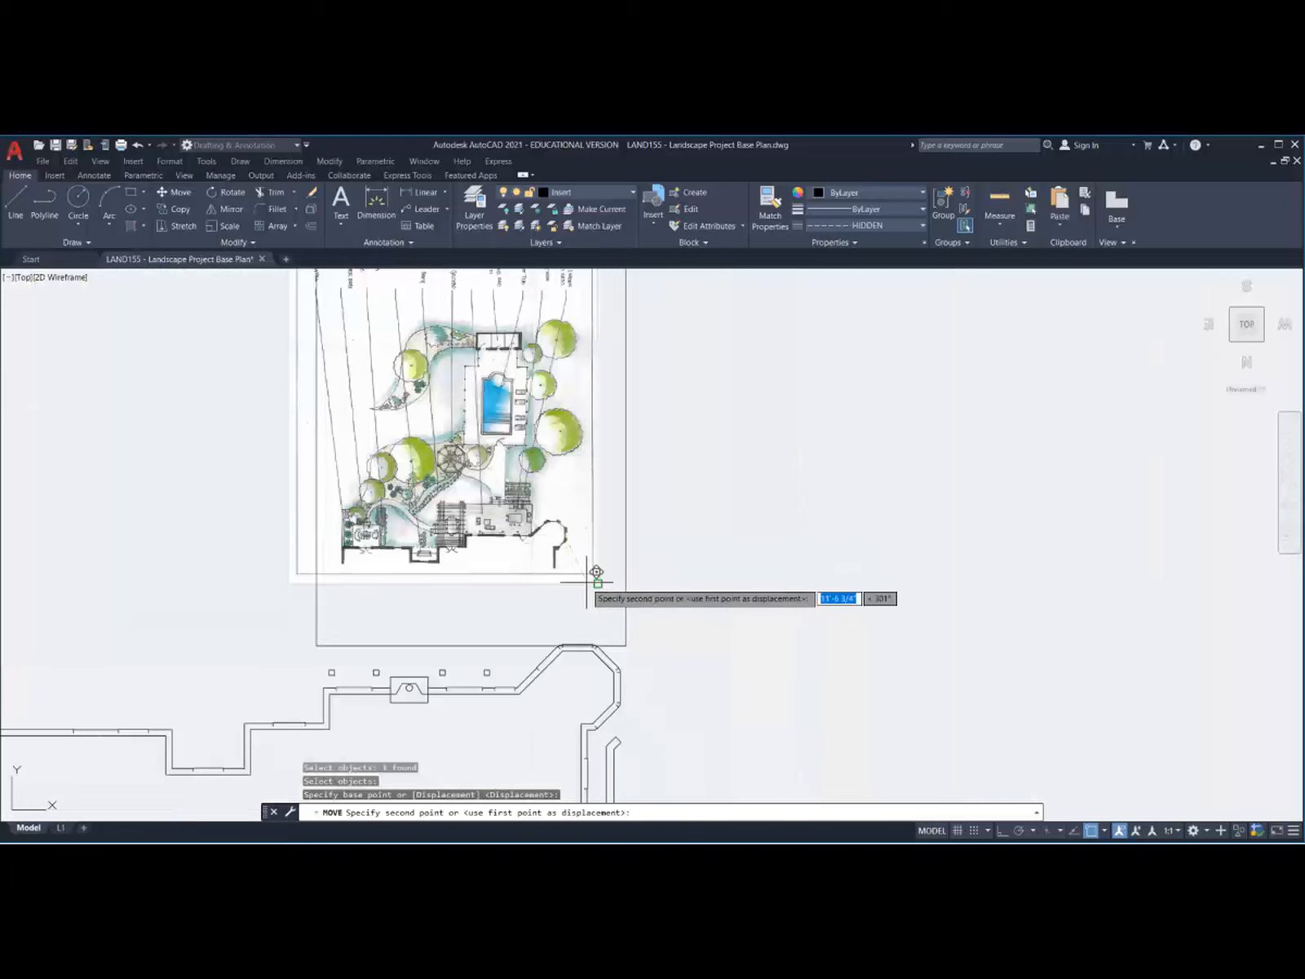
{"action": "scroll", "coordinate": [596, 636], "scroll_direction": "up", "scroll_amount": 3}
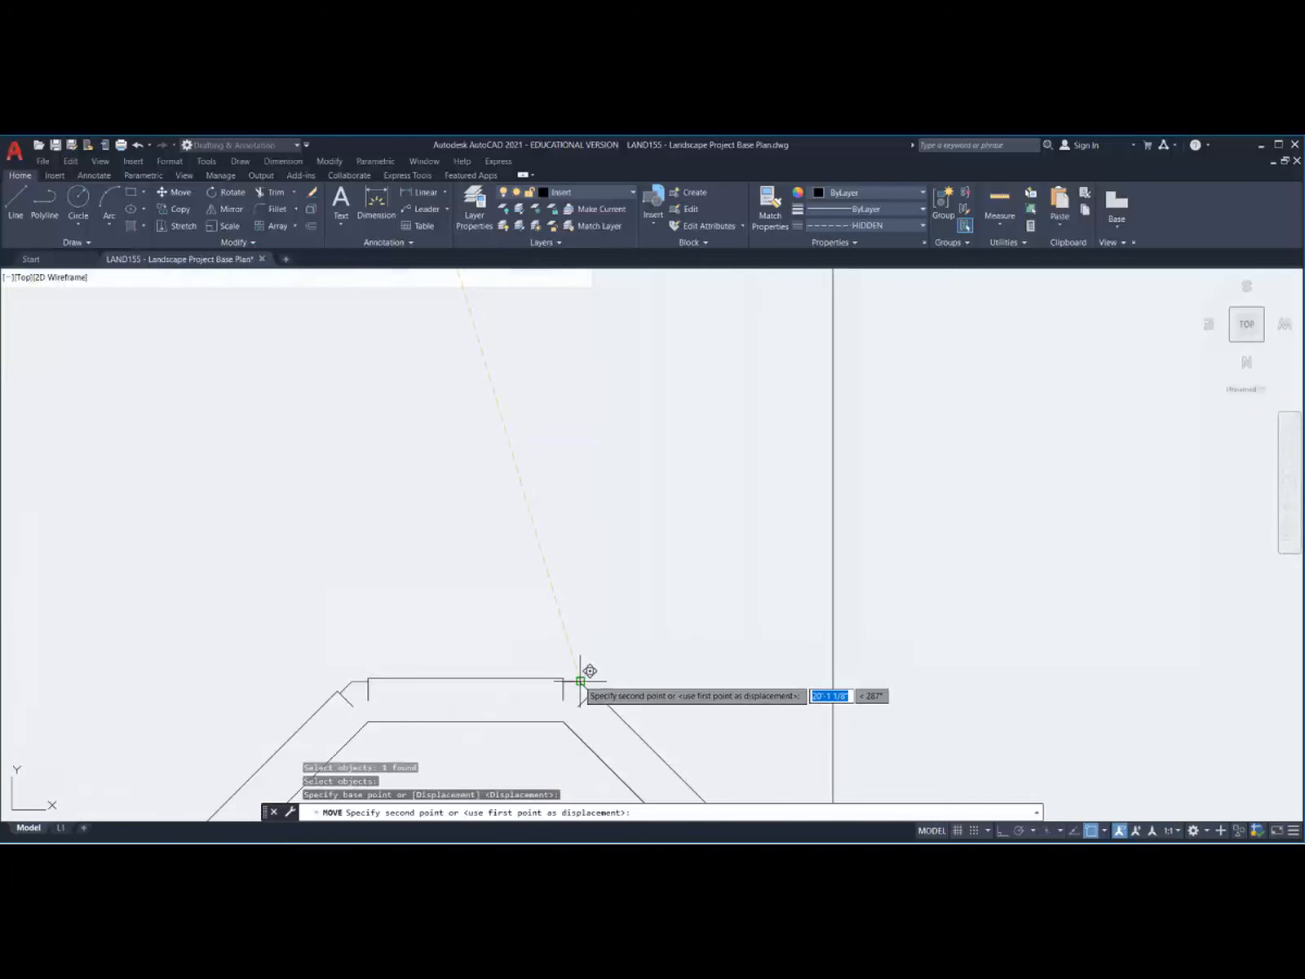
{"action": "left_click", "coordinate": [586, 673]}
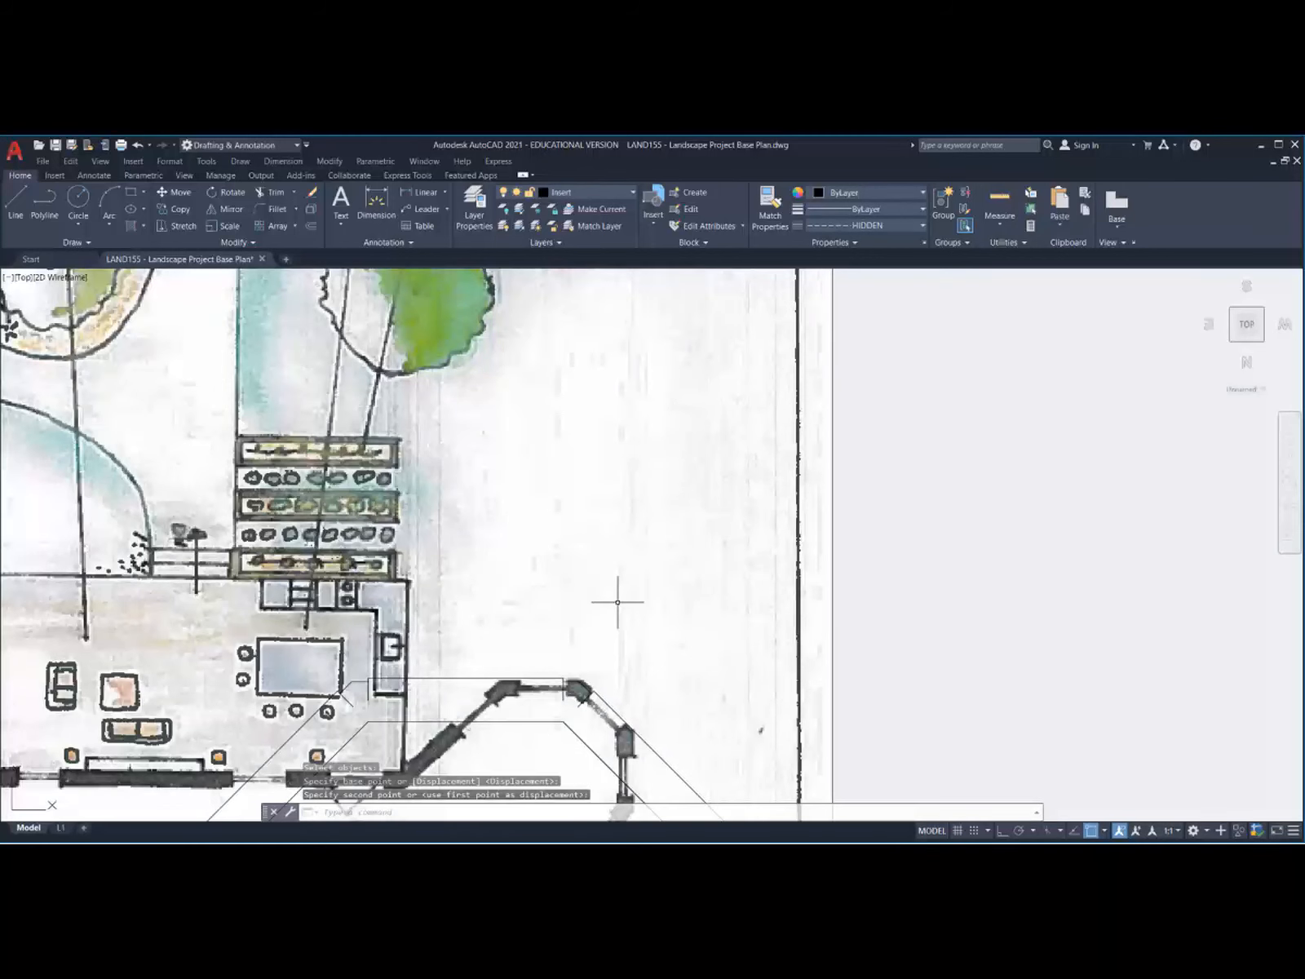
Step: Start scaling the PDF underlay with the bay corner shared by the sketch and the house plan as base point
{"action": "scroll", "coordinate": [618, 602], "scroll_direction": "down", "scroll_amount": 4}
{"action": "scroll", "coordinate": [627, 601], "scroll_direction": "down", "scroll_amount": 2}
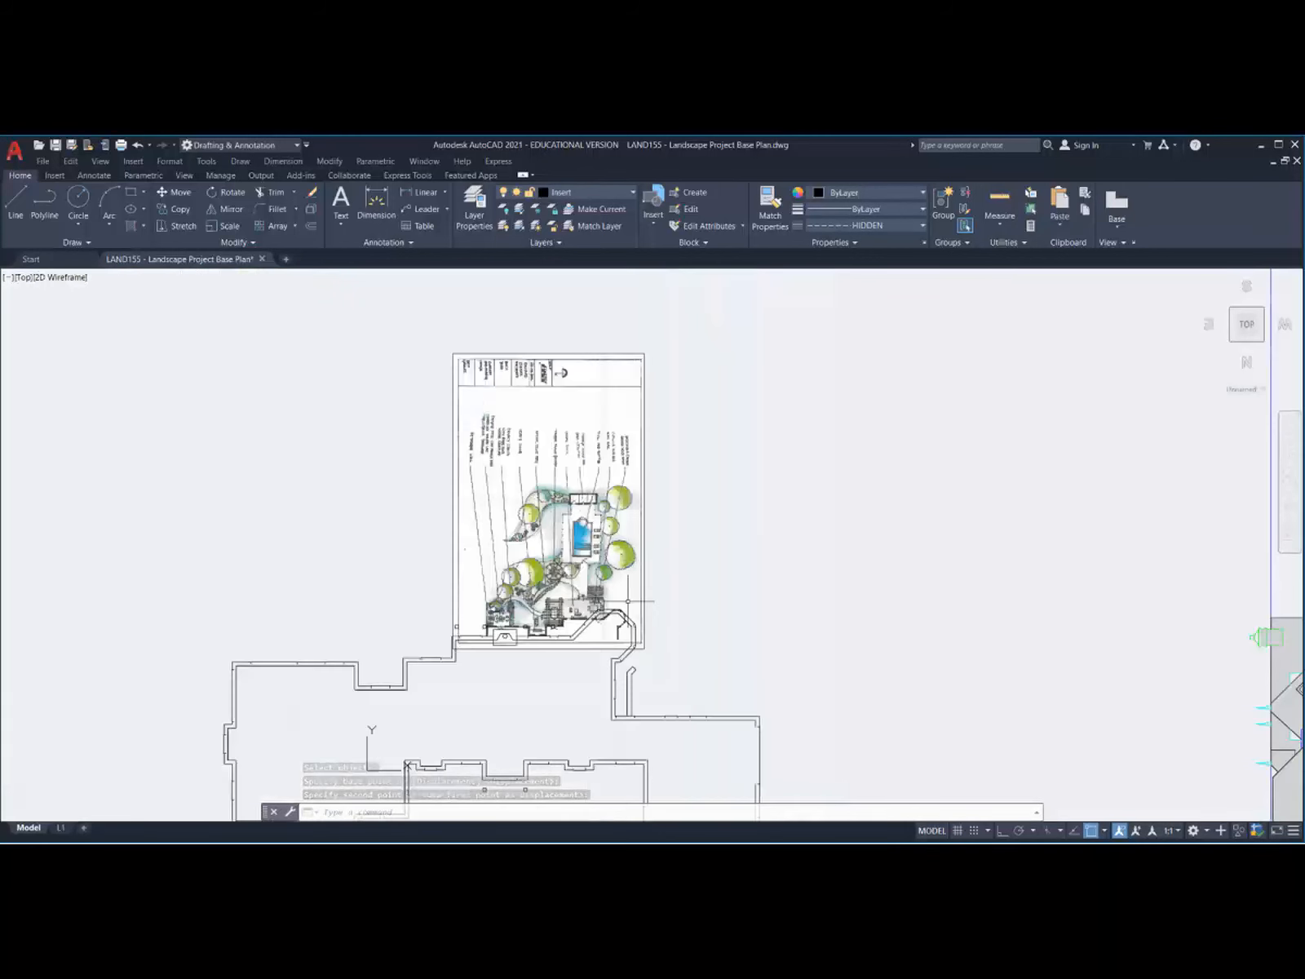
{"action": "scroll", "coordinate": [510, 592], "scroll_direction": "up", "scroll_amount": 2}
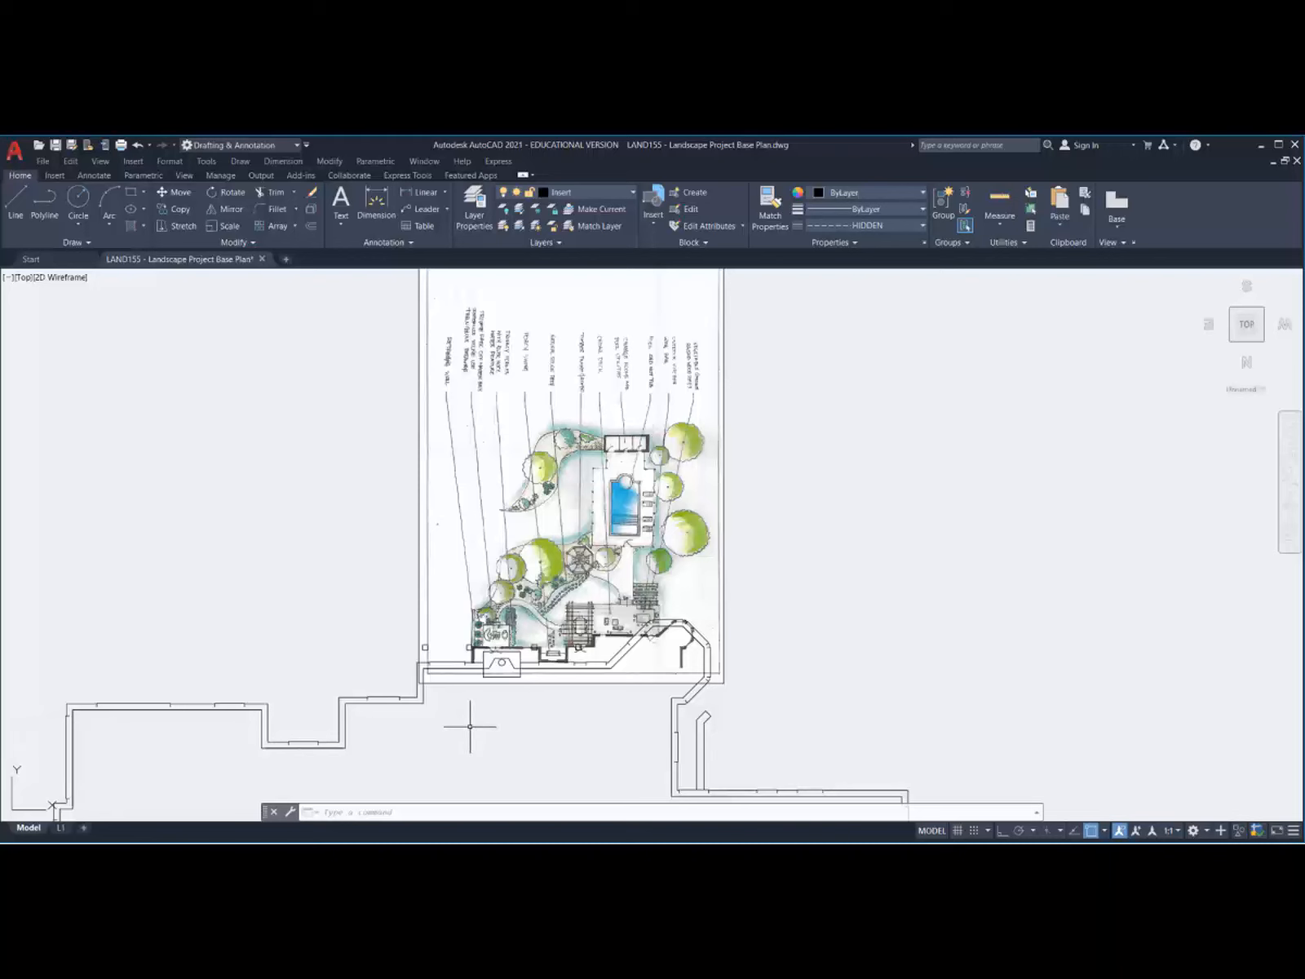
{"action": "left_click", "coordinate": [229, 228]}
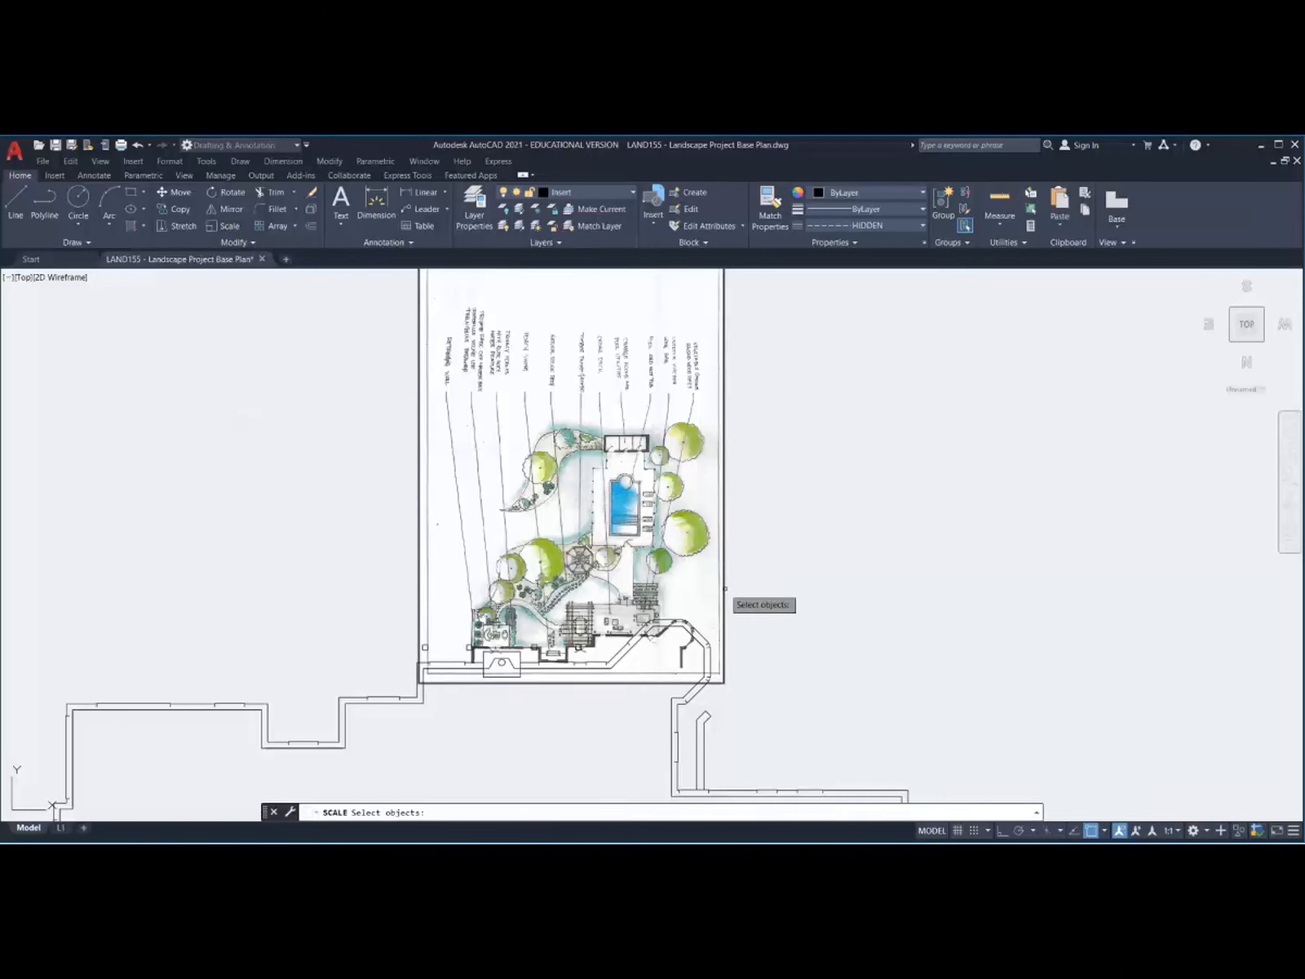
{"action": "left_click", "coordinate": [724, 587]}
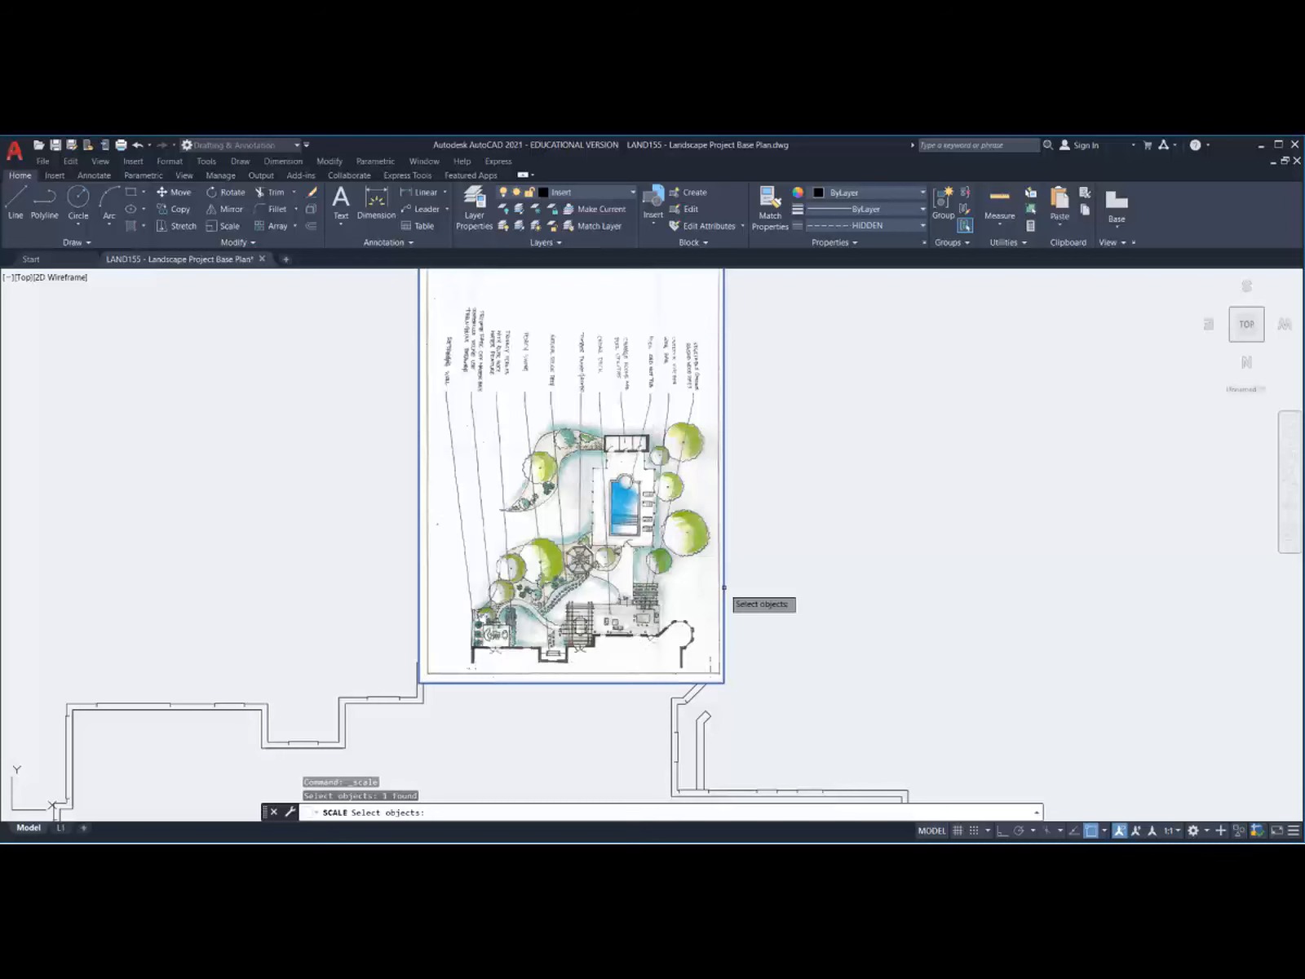
{"action": "key", "text": "Return"}
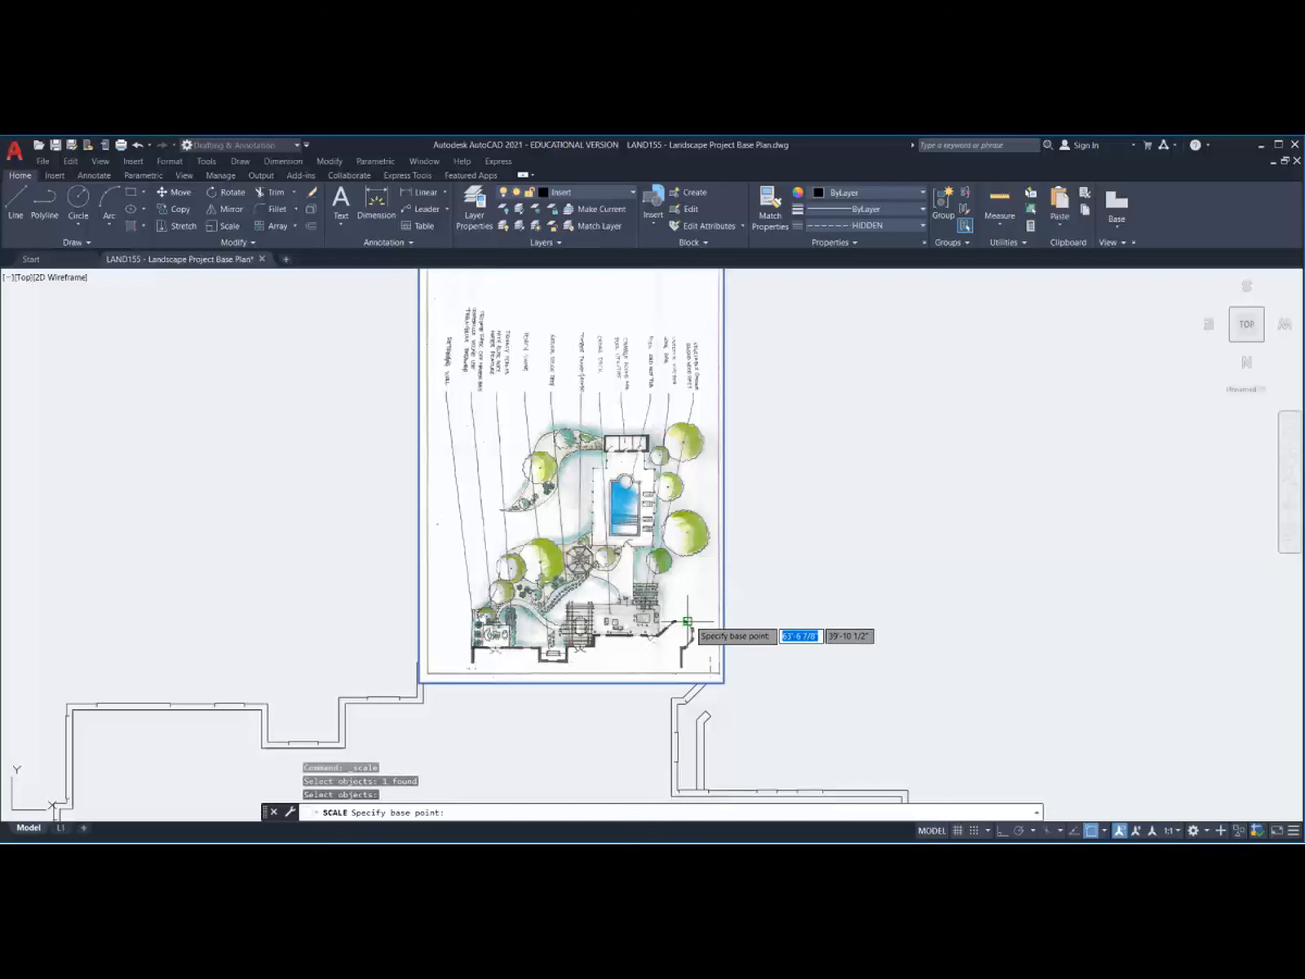
{"action": "scroll", "coordinate": [688, 621], "scroll_direction": "up", "scroll_amount": 4}
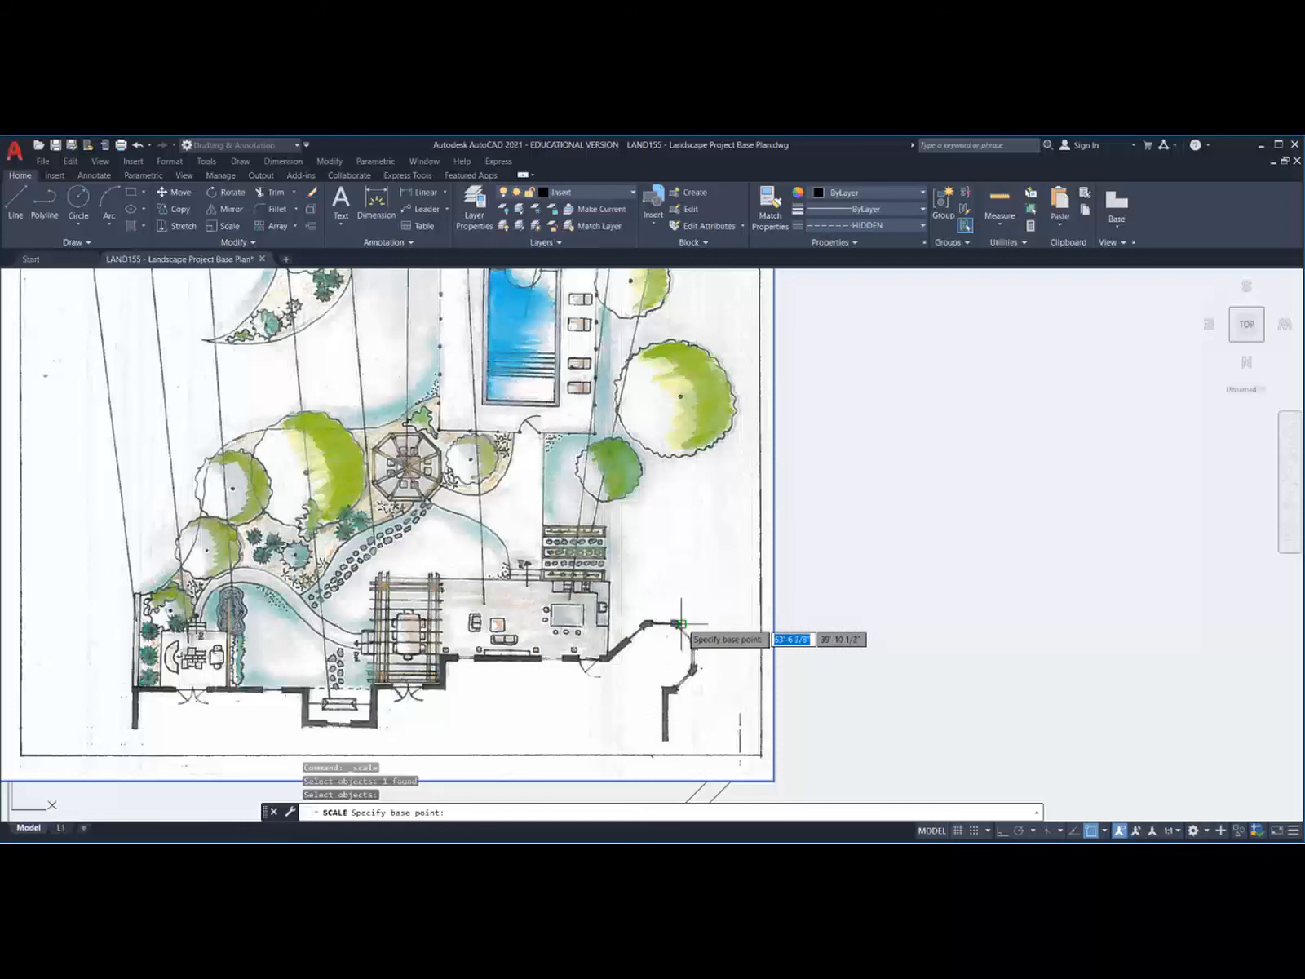
{"action": "scroll", "coordinate": [681, 625], "scroll_direction": "up", "scroll_amount": 4}
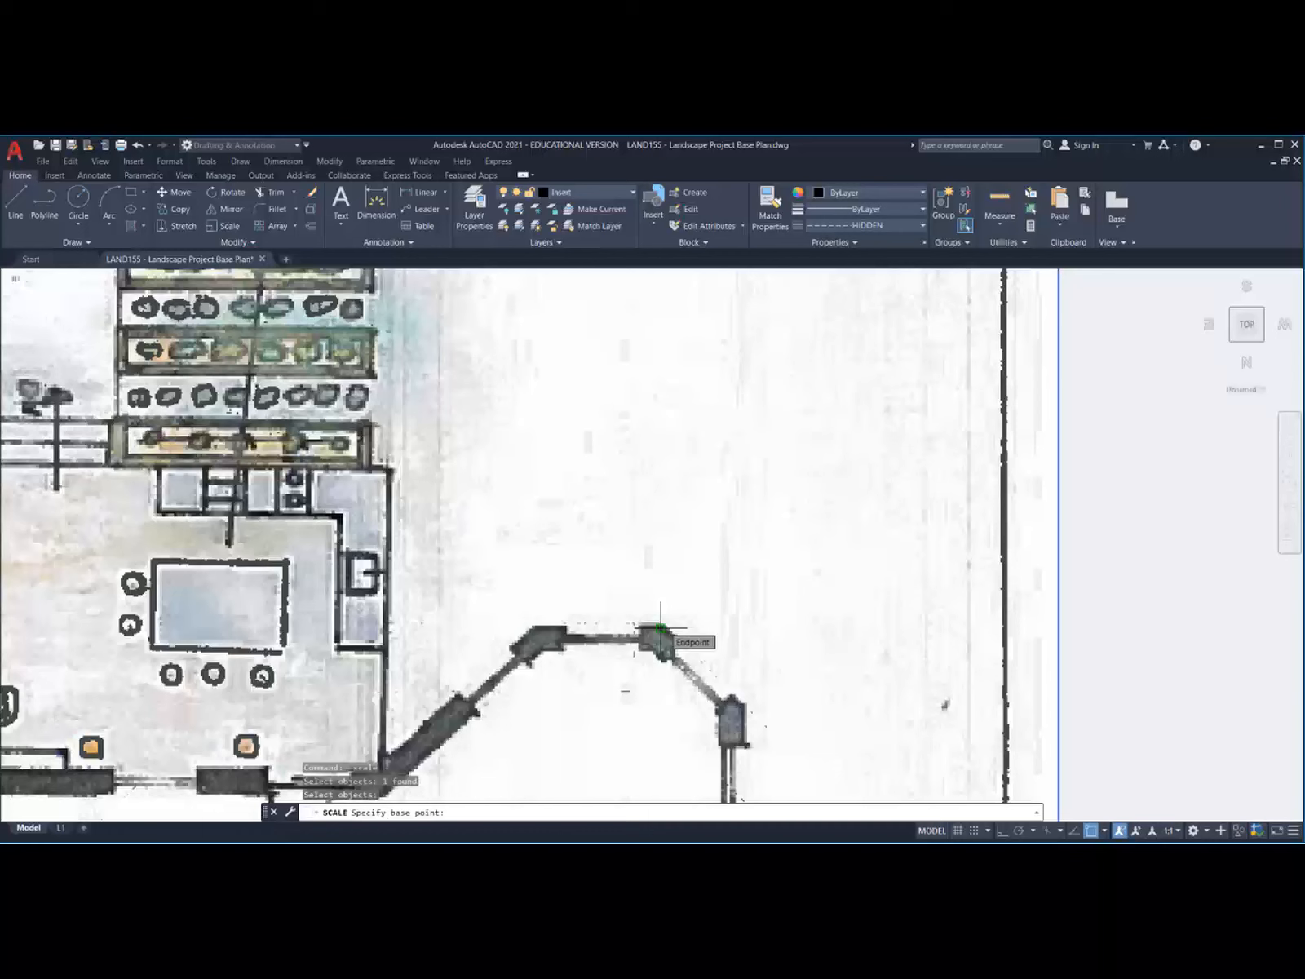
{"action": "left_click", "coordinate": [661, 627]}
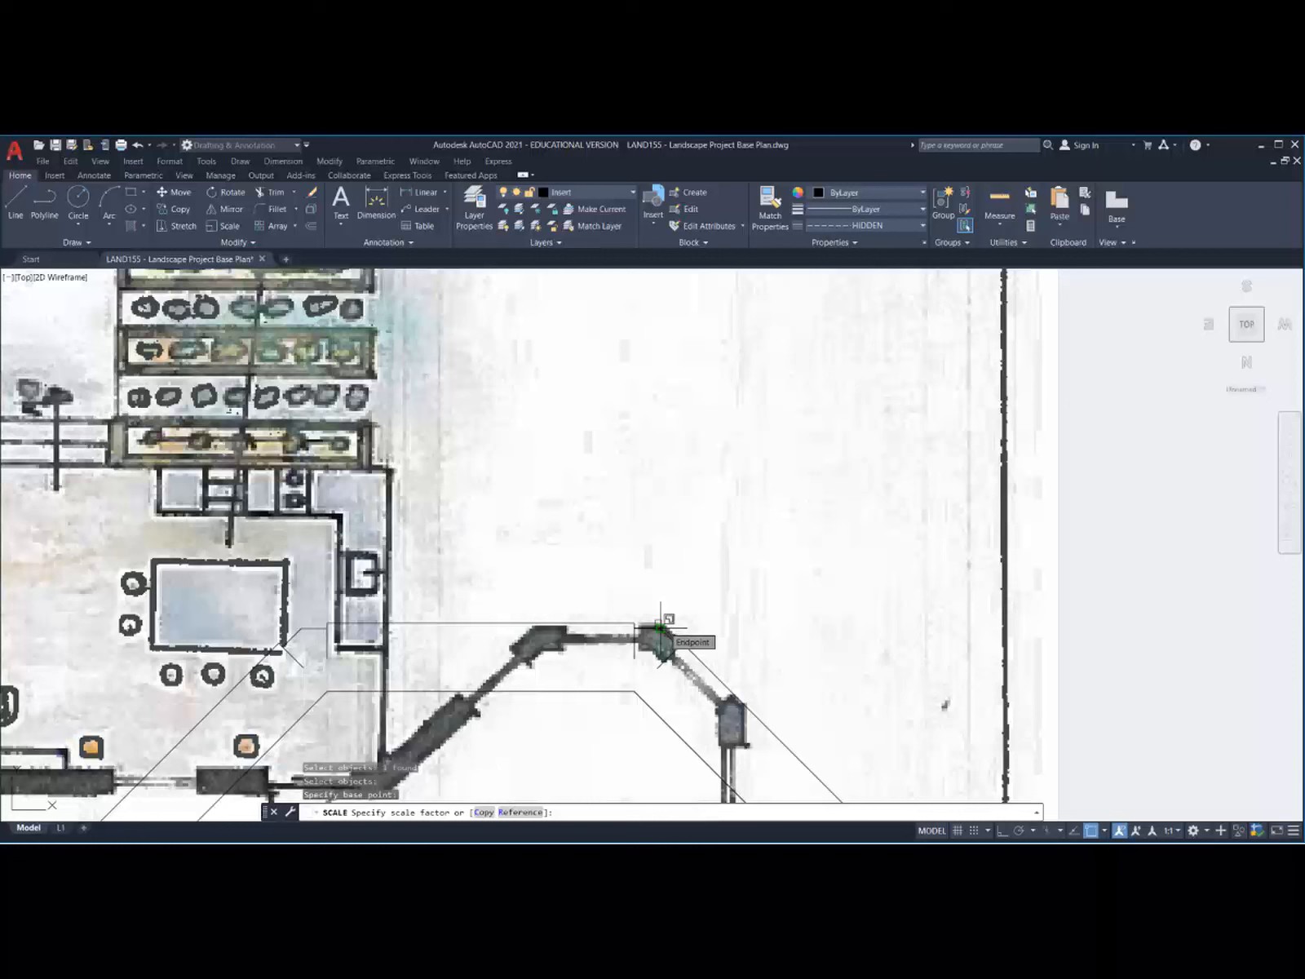
Step: Define the scale's reference length from the shared bay corner to the sketched house's upper-left wall corner, using no object snap for the second point
{"action": "type", "text": "r"}
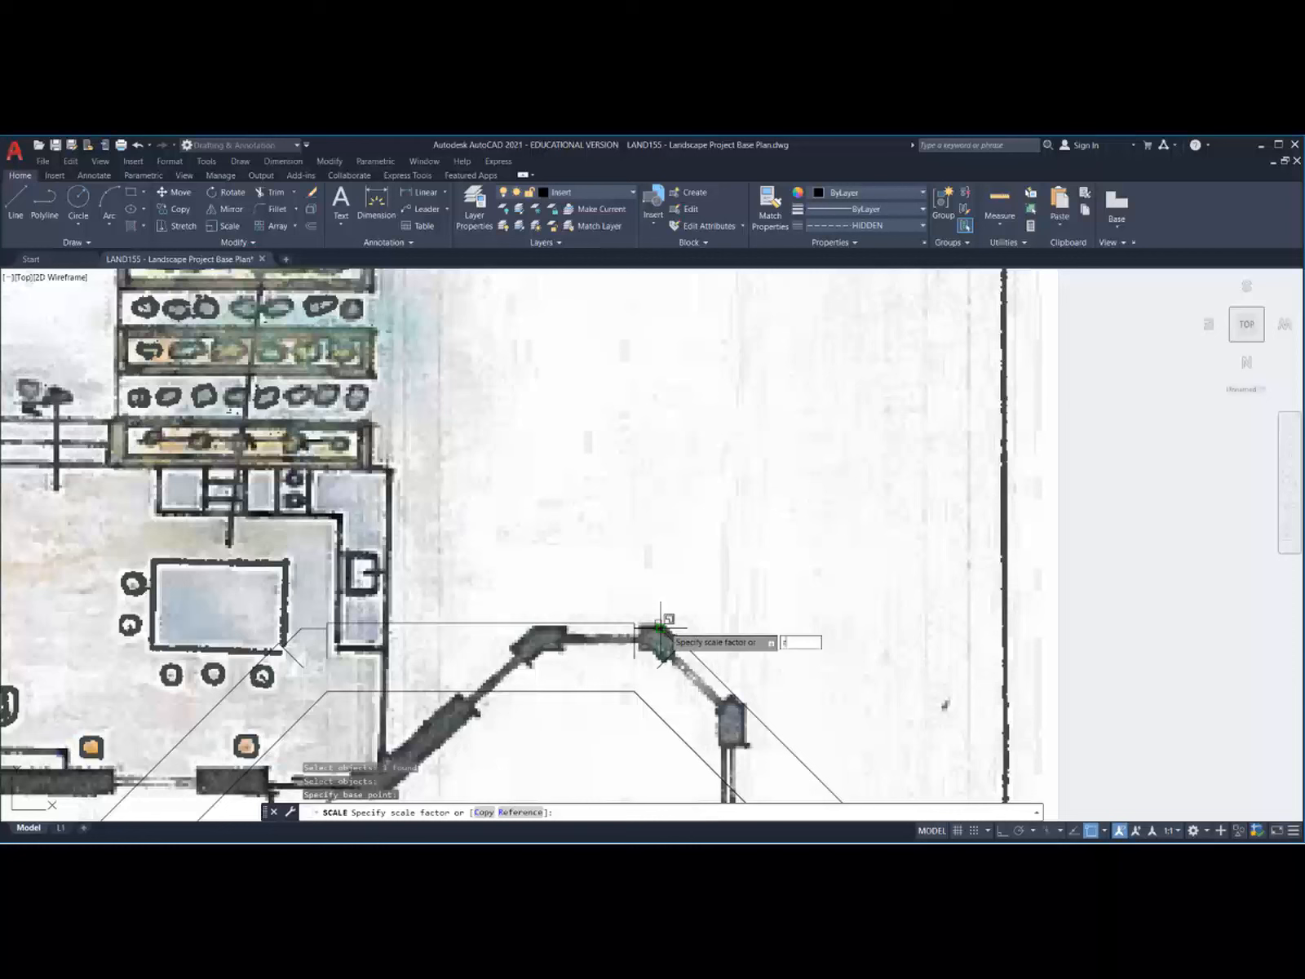
{"action": "key", "text": "Return"}
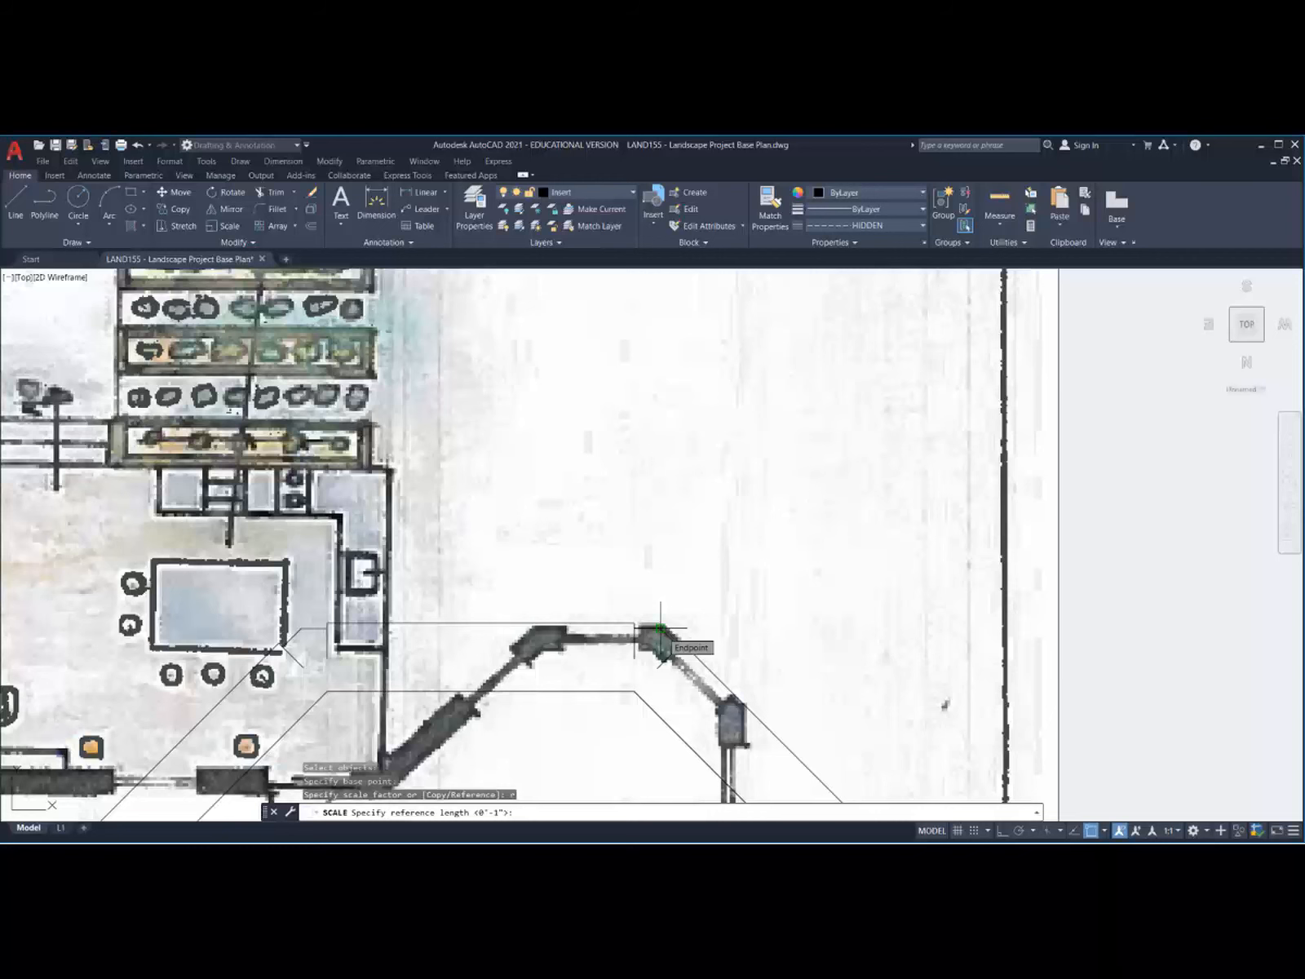
{"action": "left_click", "coordinate": [661, 629]}
{"action": "scroll", "coordinate": [661, 631], "scroll_direction": "down", "scroll_amount": 5}
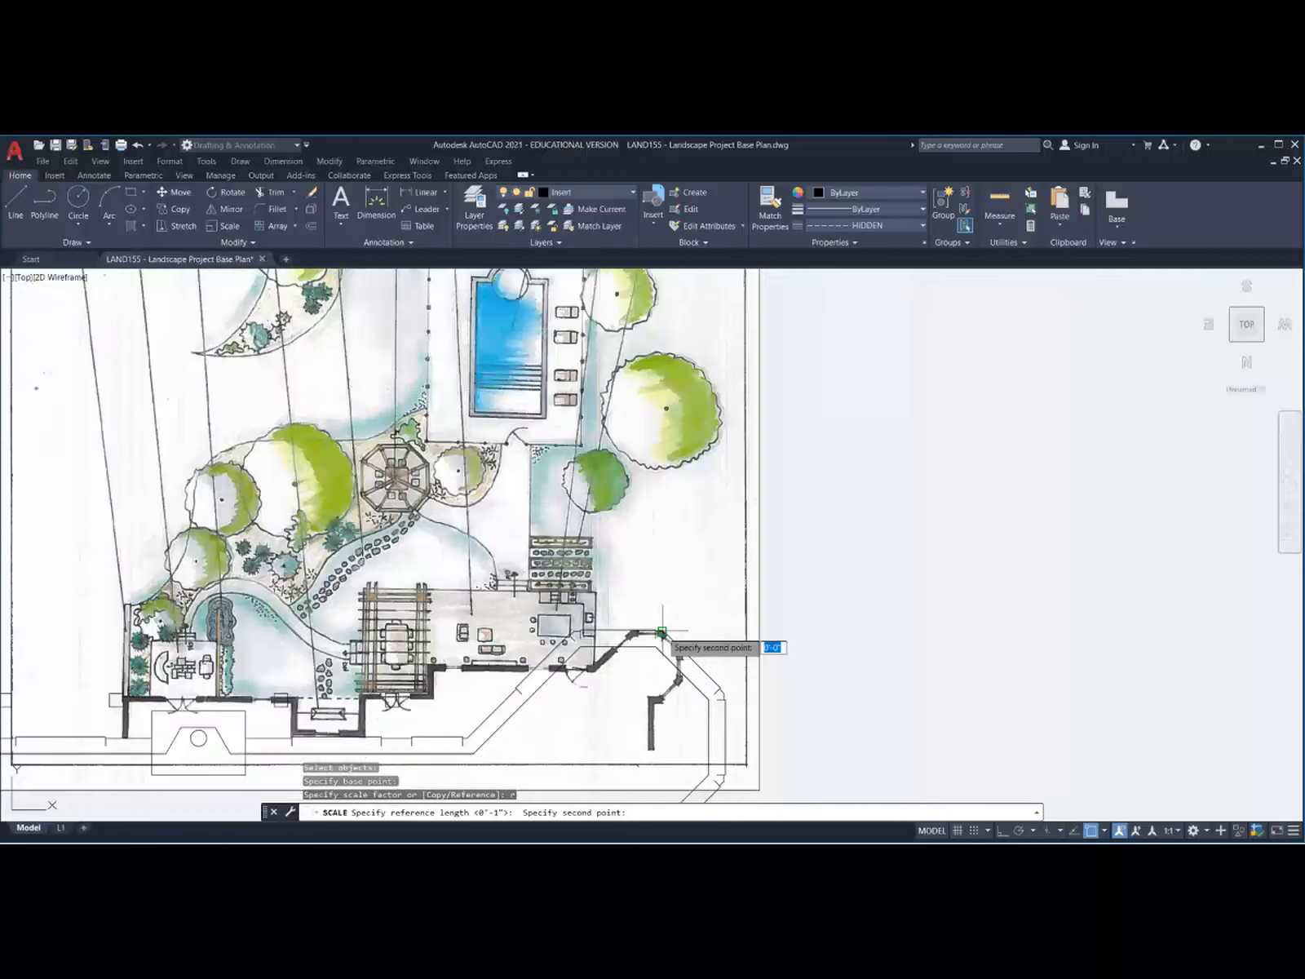
{"action": "scroll", "coordinate": [661, 630], "scroll_direction": "down", "scroll_amount": 4}
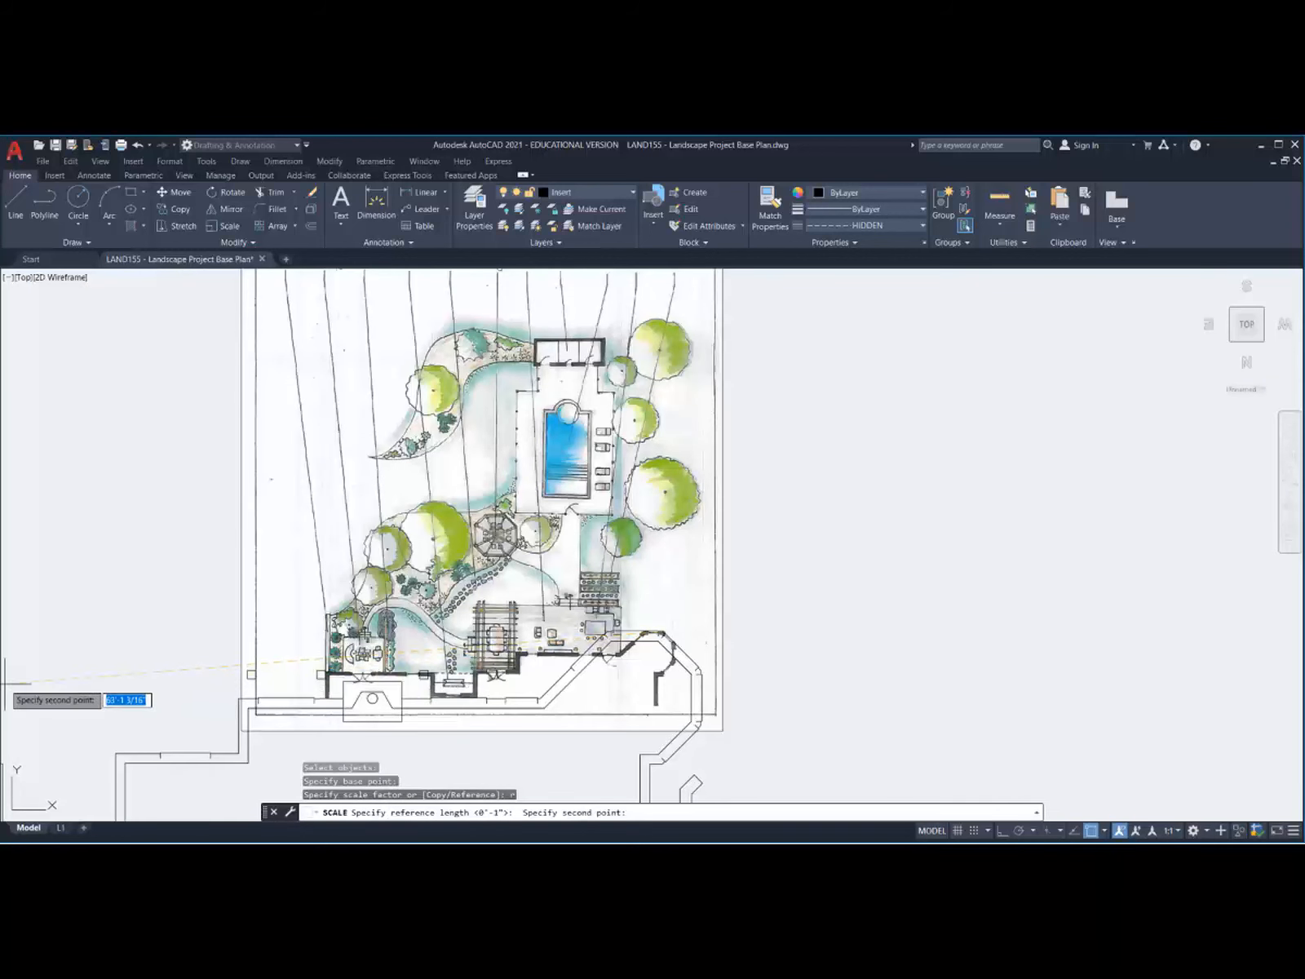
{"action": "scroll", "coordinate": [322, 677], "scroll_direction": "up", "scroll_amount": 8}
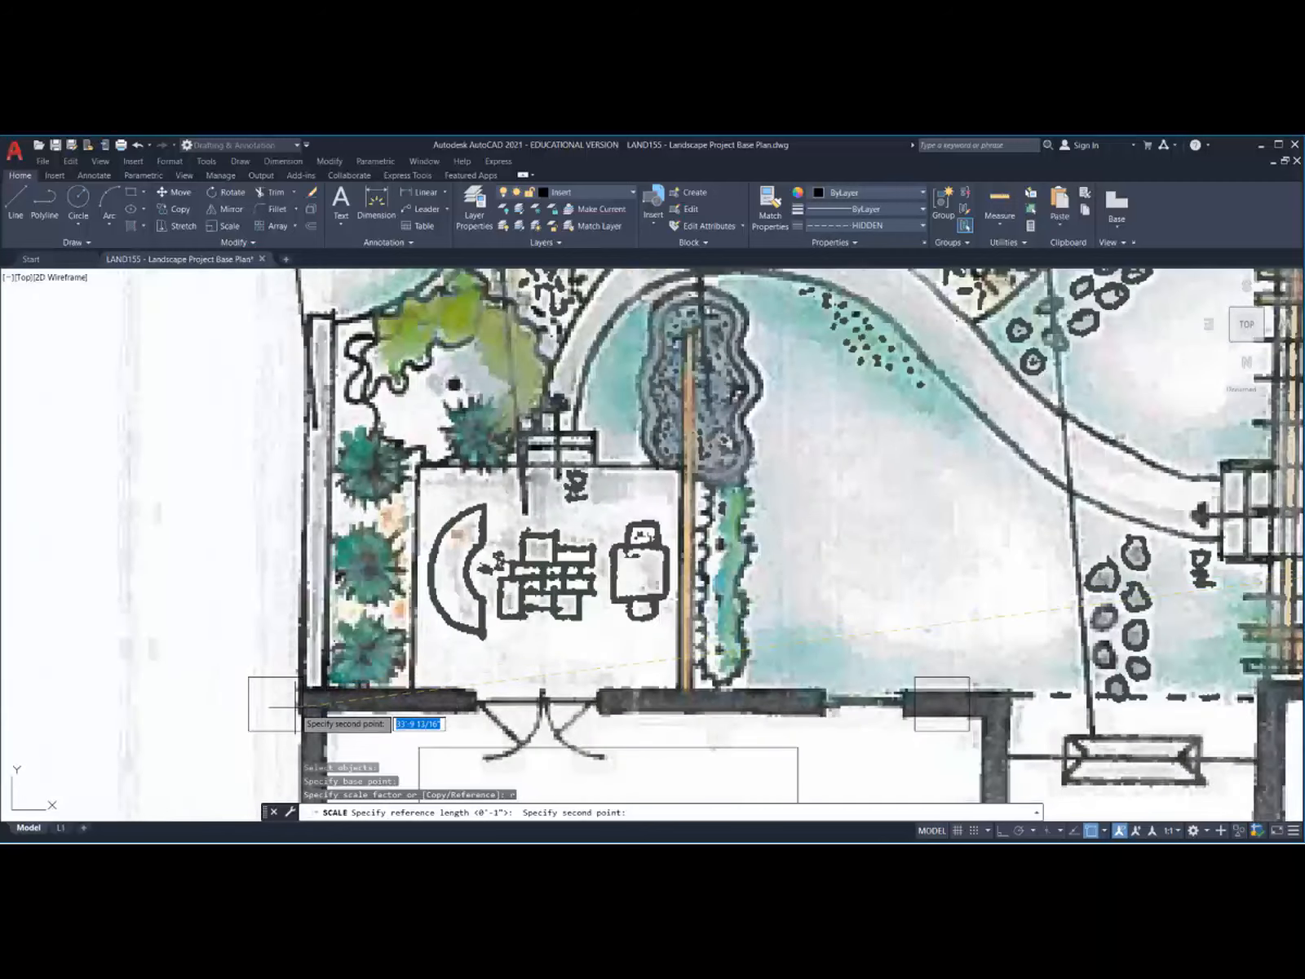
{"action": "scroll", "coordinate": [296, 708], "scroll_direction": "up", "scroll_amount": 10}
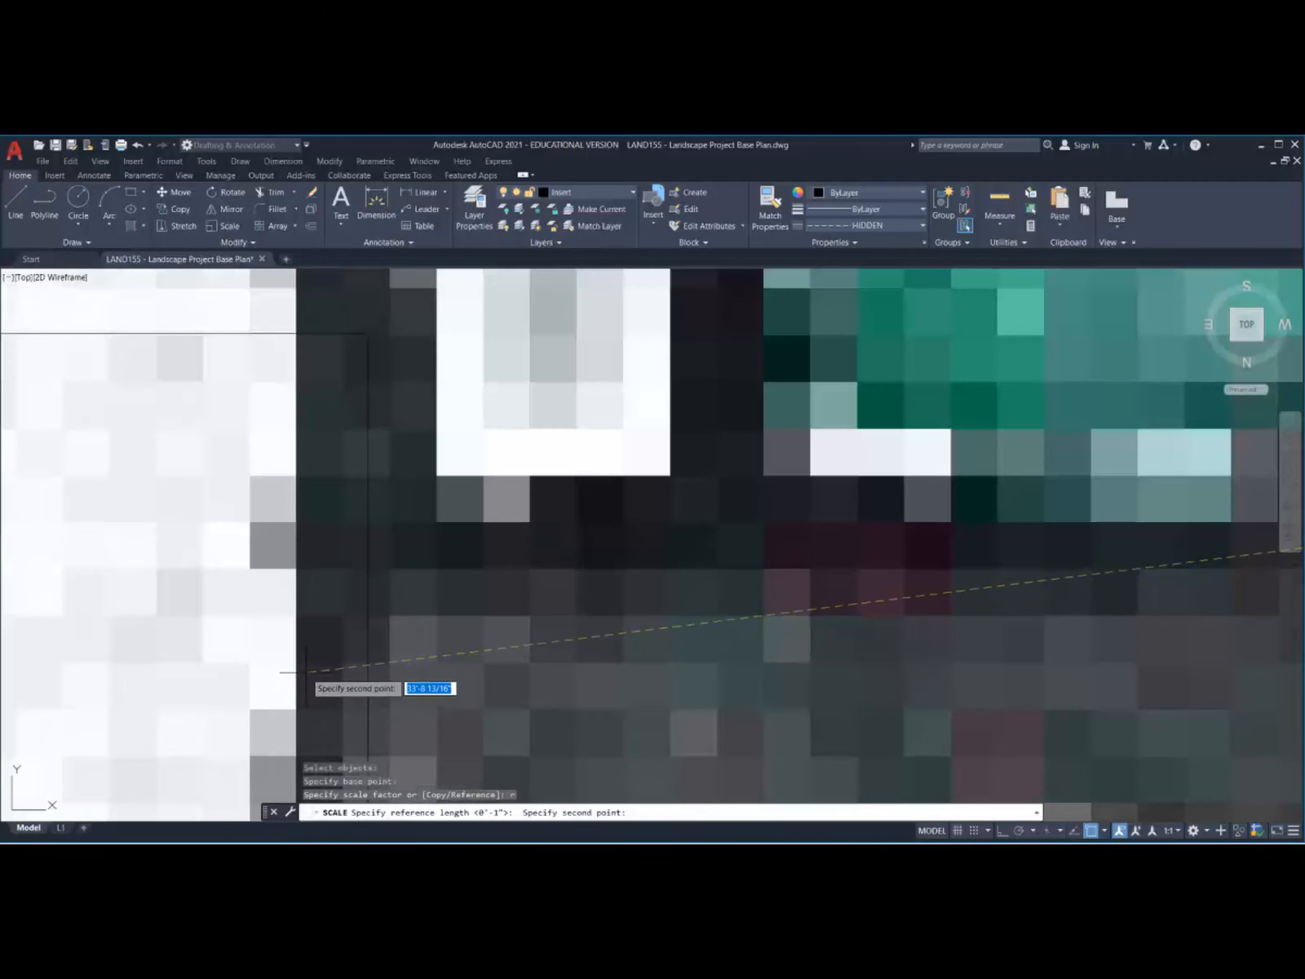
{"action": "right_click", "coordinate": [349, 523], "text": "shift"}
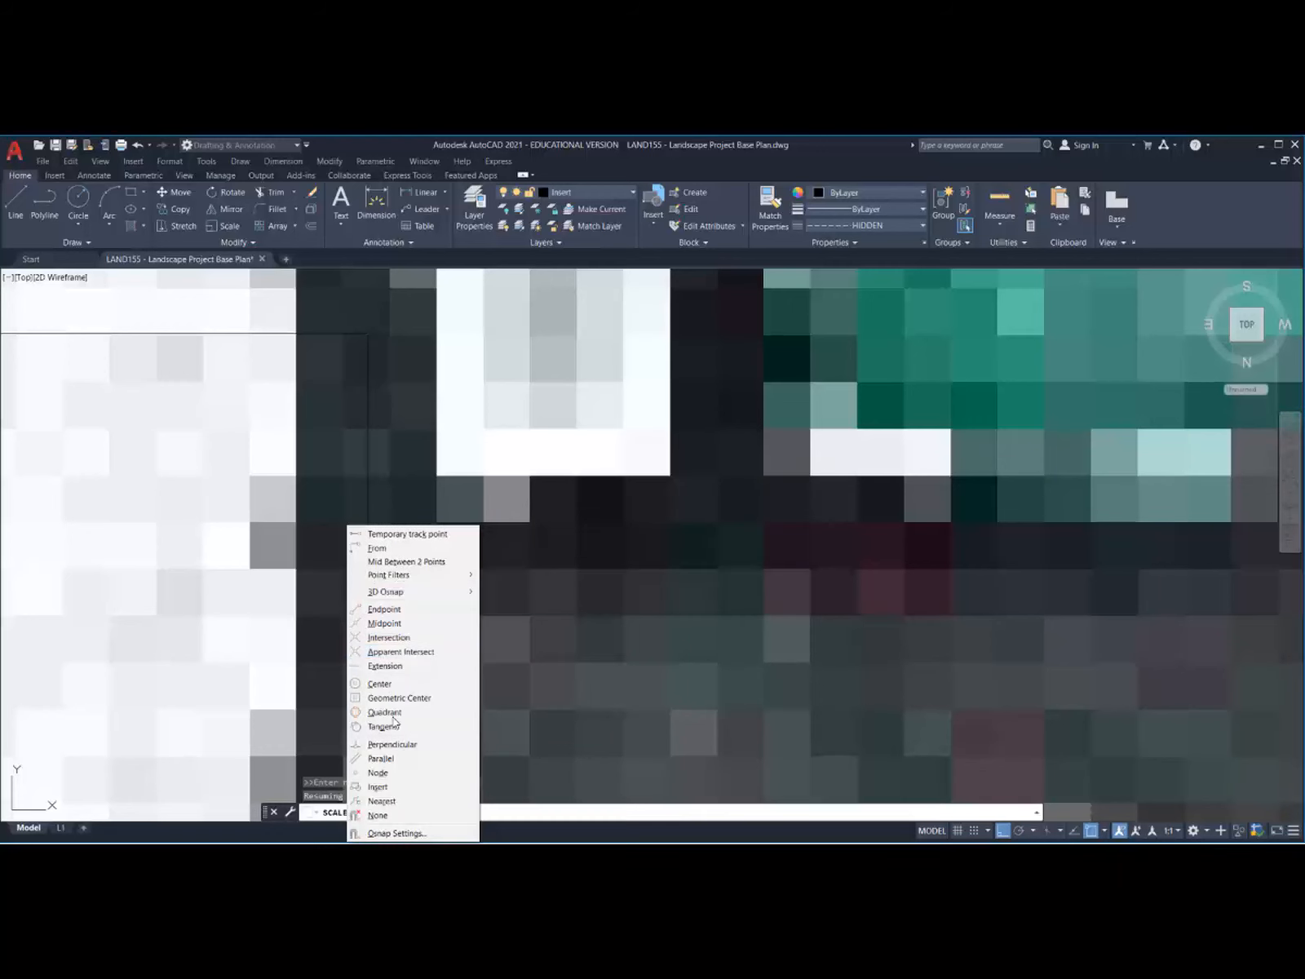
{"action": "left_click", "coordinate": [388, 816]}
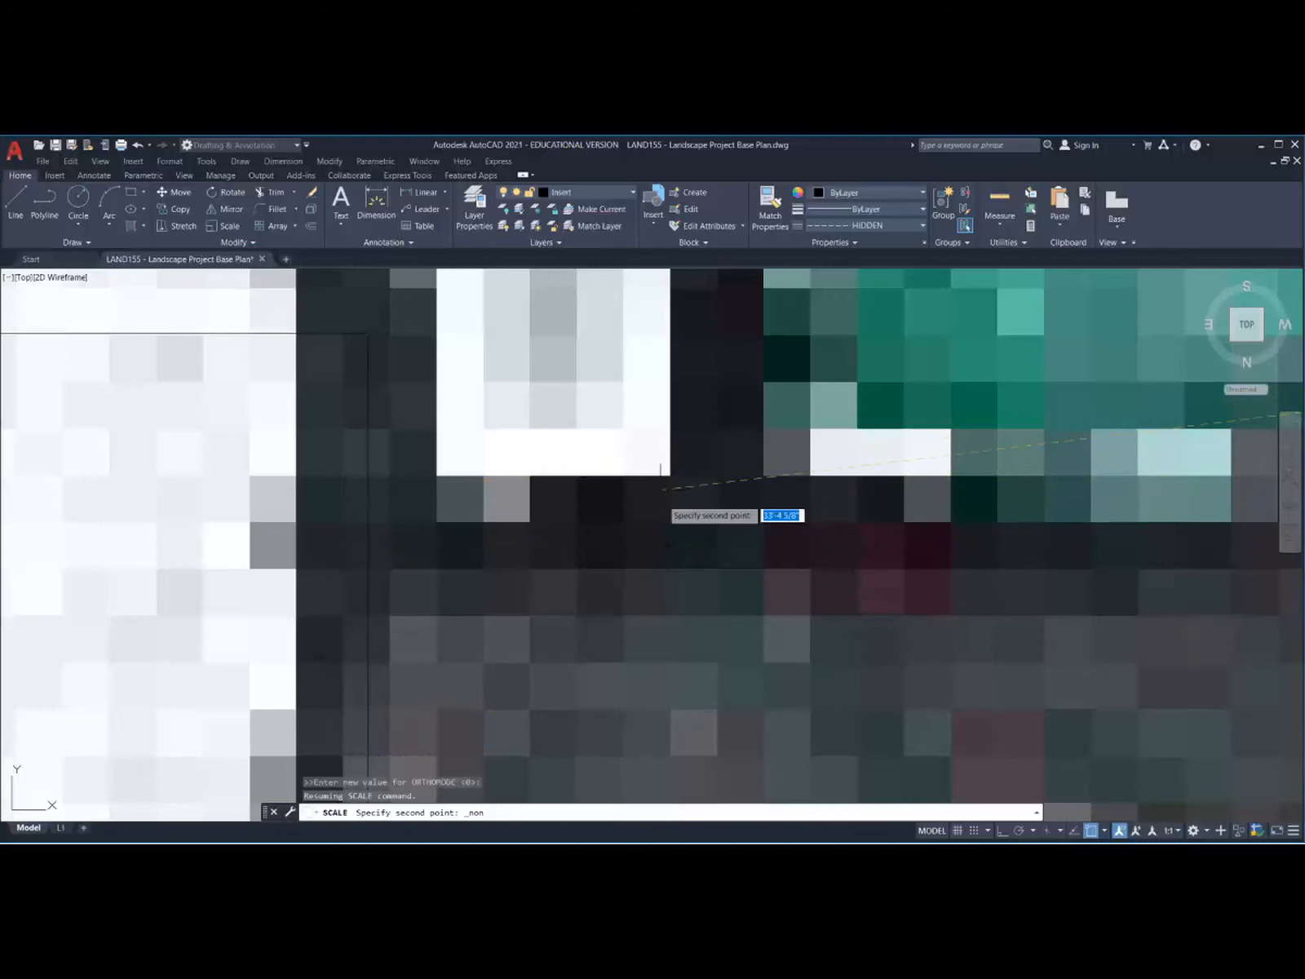
{"action": "left_click", "coordinate": [343, 522]}
Step: Scale the PDF underlay up to the house plan's matching upper-left outer wall corner as the new length
{"action": "scroll", "coordinate": [350, 514], "scroll_direction": "down", "scroll_amount": 10}
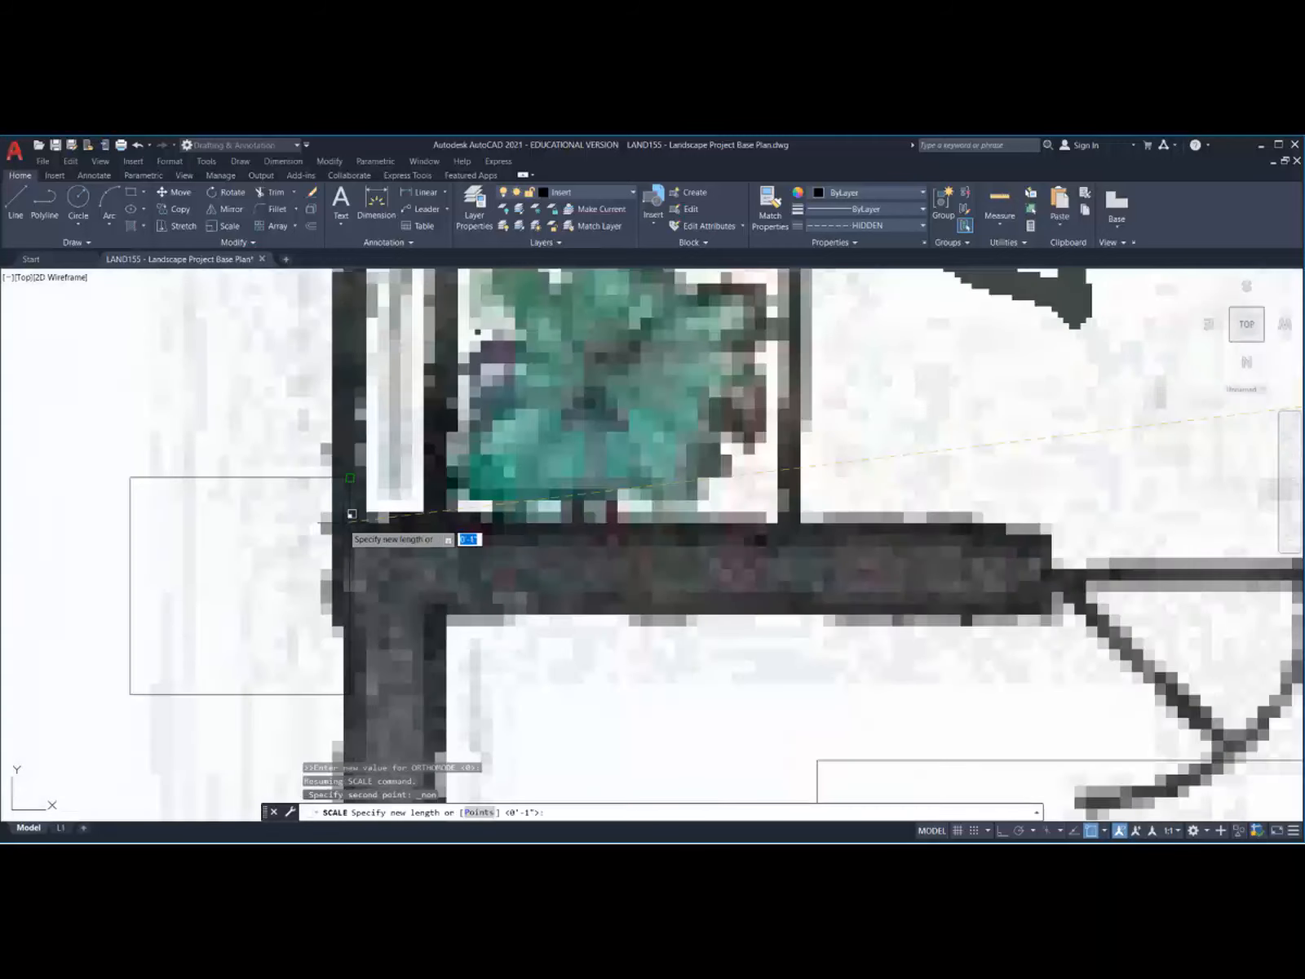
{"action": "scroll", "coordinate": [343, 521], "scroll_direction": "down", "scroll_amount": 8}
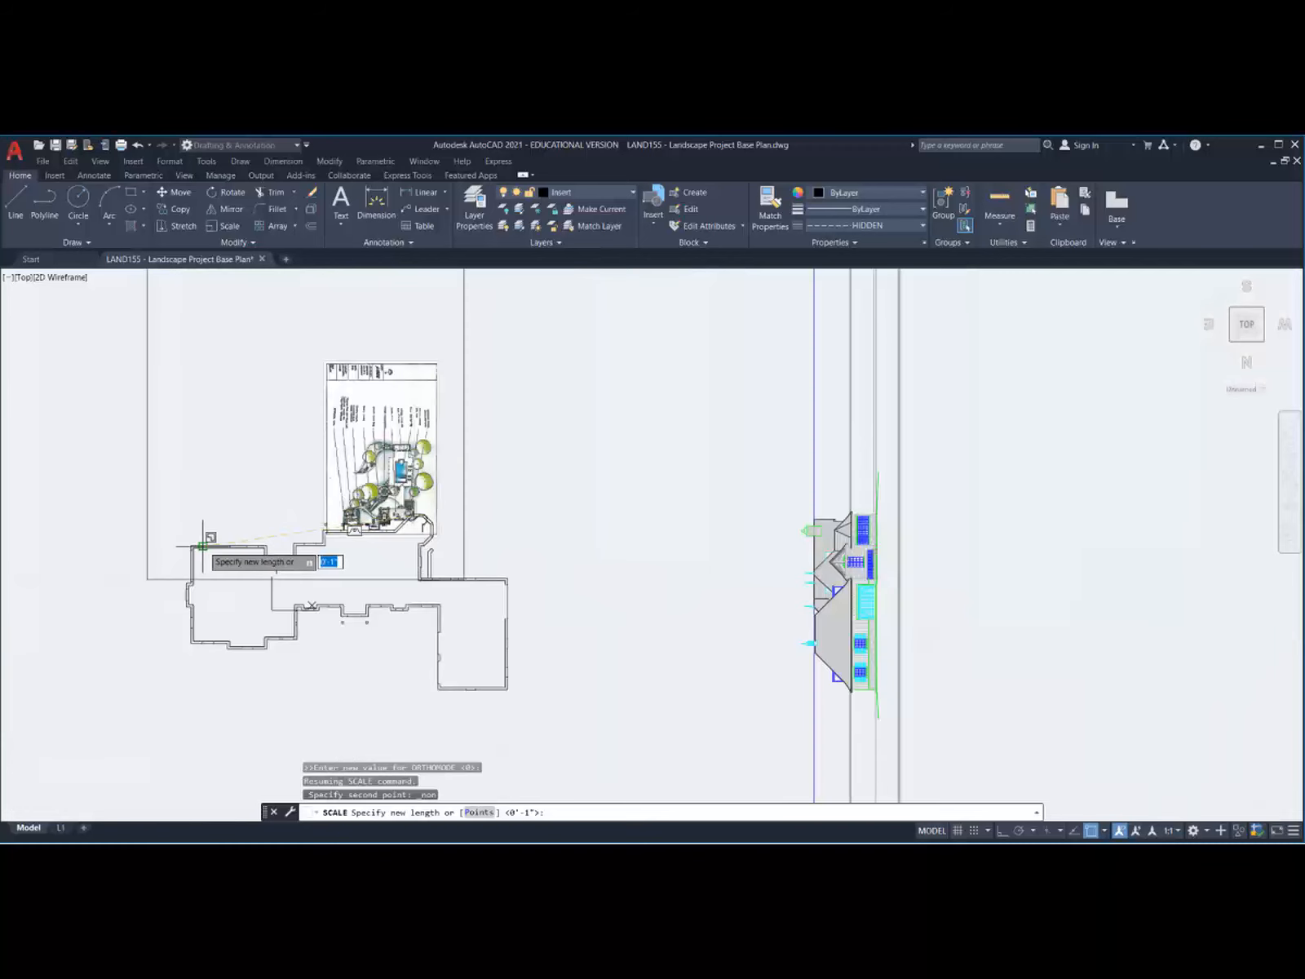
{"action": "scroll", "coordinate": [193, 543], "scroll_direction": "up", "scroll_amount": 5}
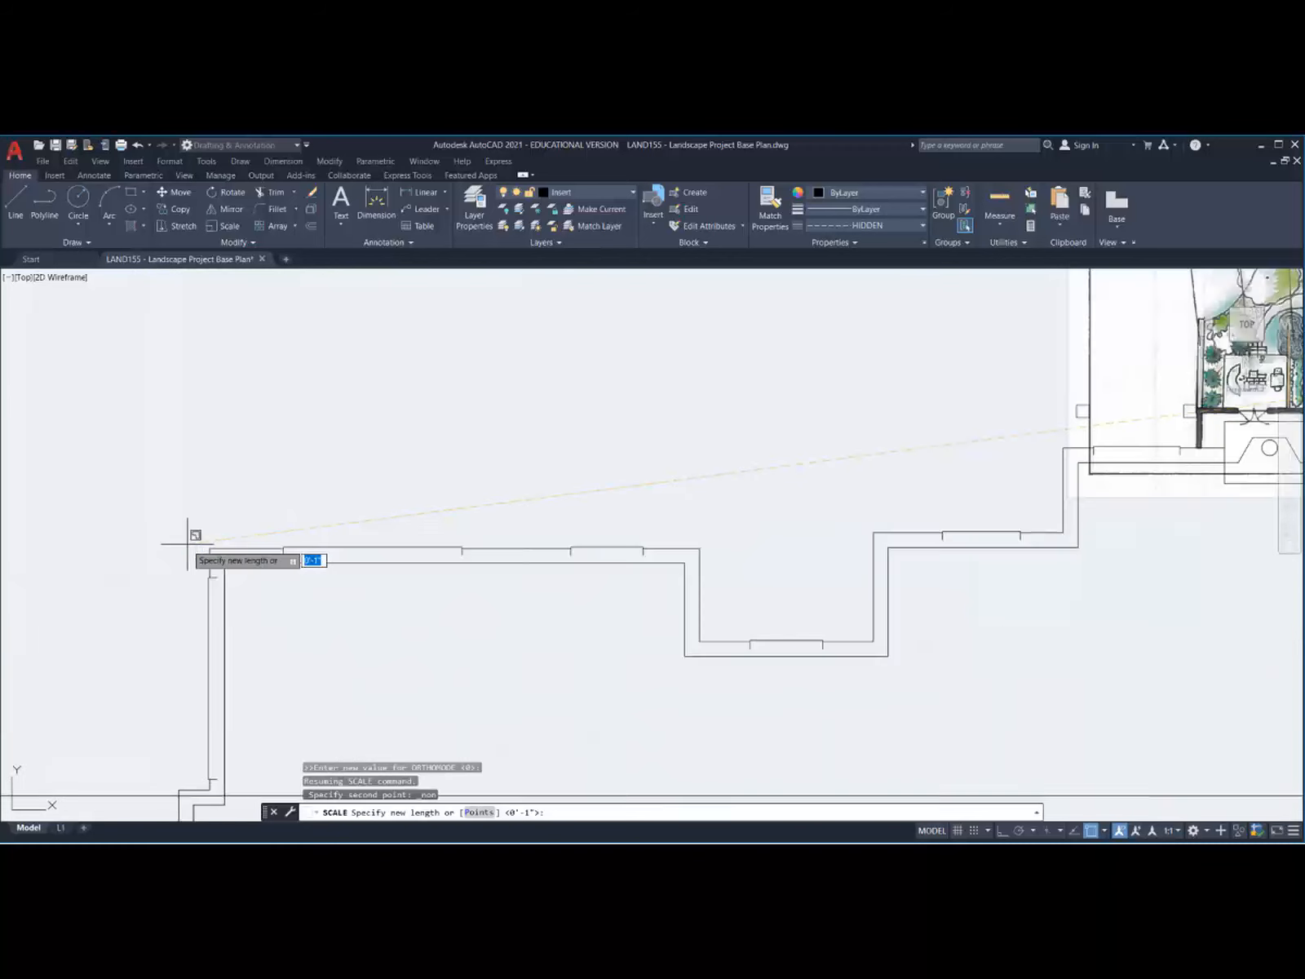
{"action": "left_click", "coordinate": [210, 540]}
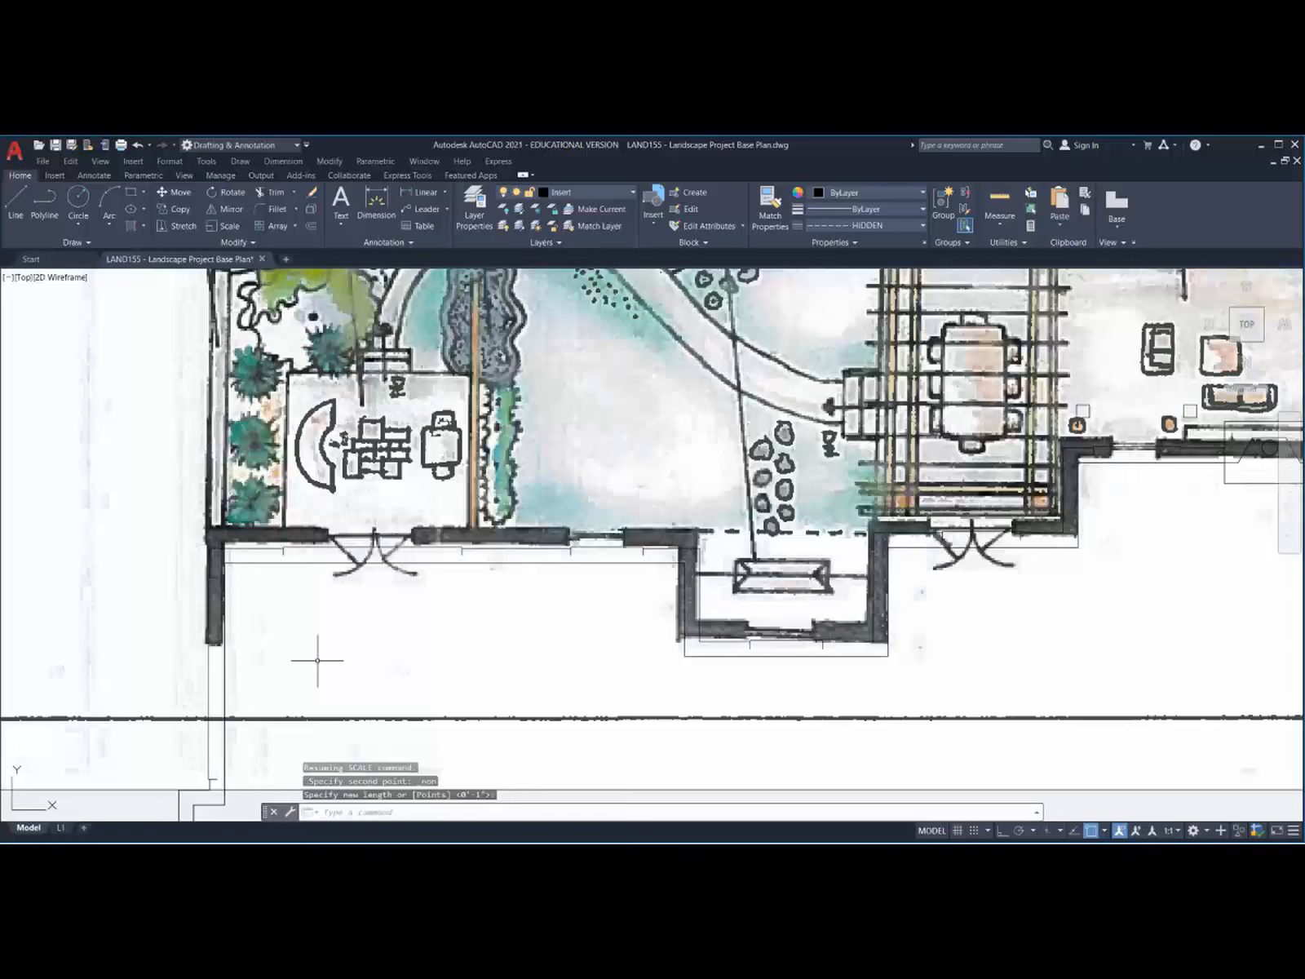
Step: Start rotating the scaled PDF underlay about the bay corner shared with the house plan
{"action": "scroll", "coordinate": [536, 591], "scroll_direction": "down", "scroll_amount": 5}
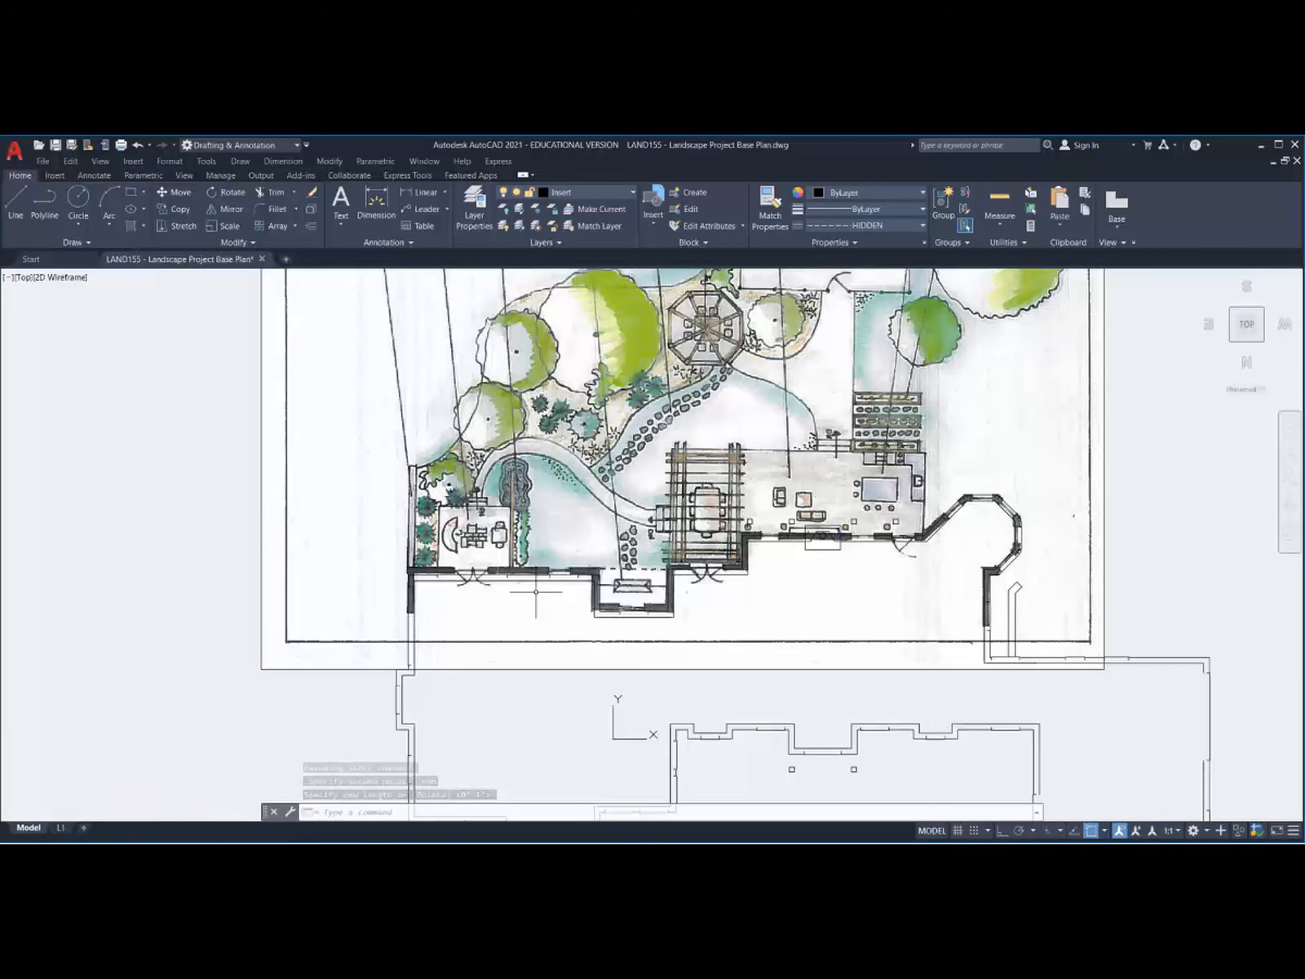
{"action": "scroll", "coordinate": [967, 473], "scroll_direction": "down", "scroll_amount": 2}
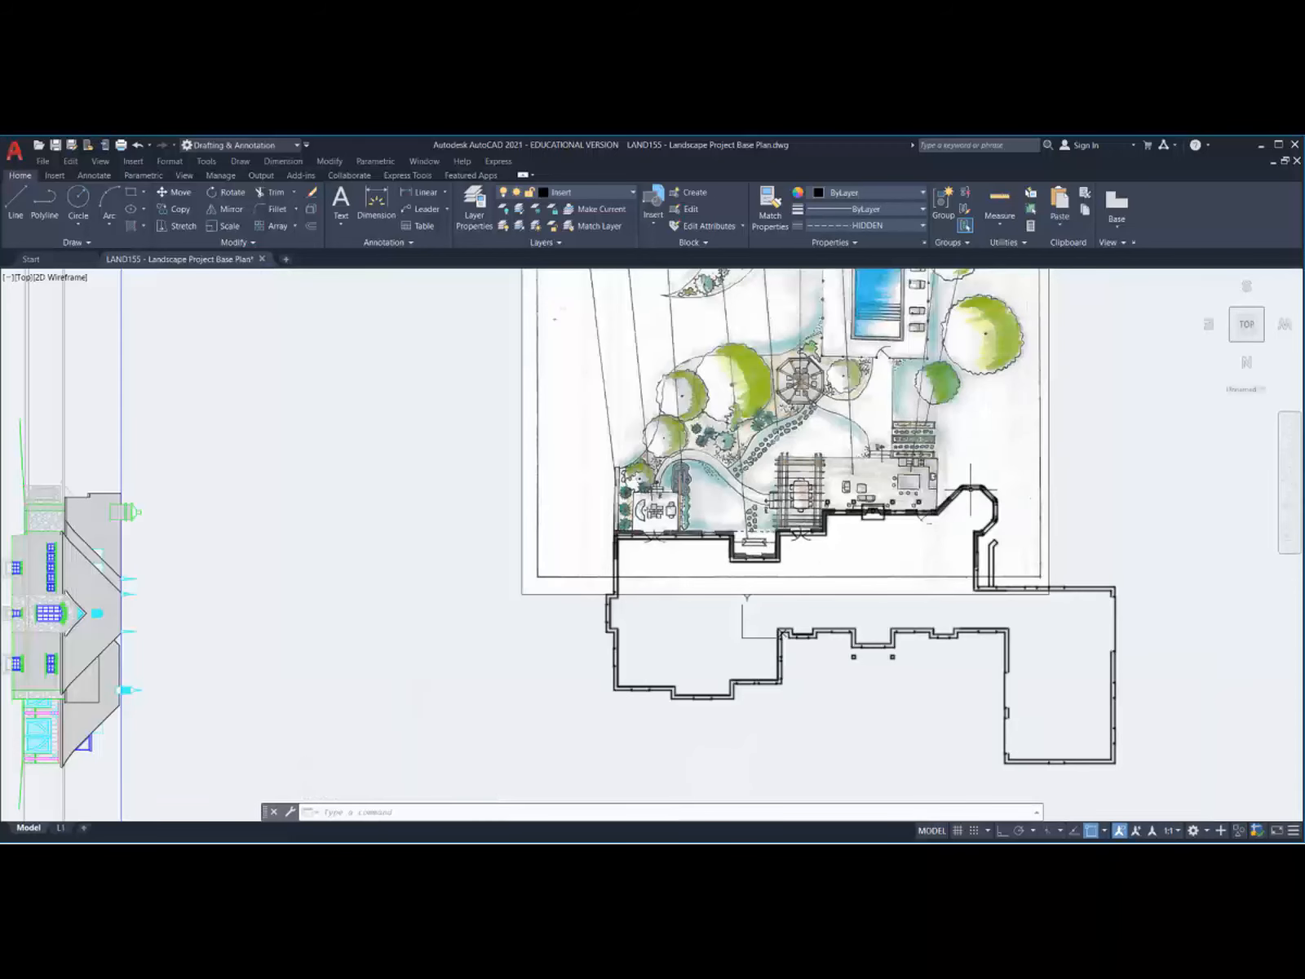
{"action": "scroll", "coordinate": [970, 489], "scroll_direction": "up", "scroll_amount": 8}
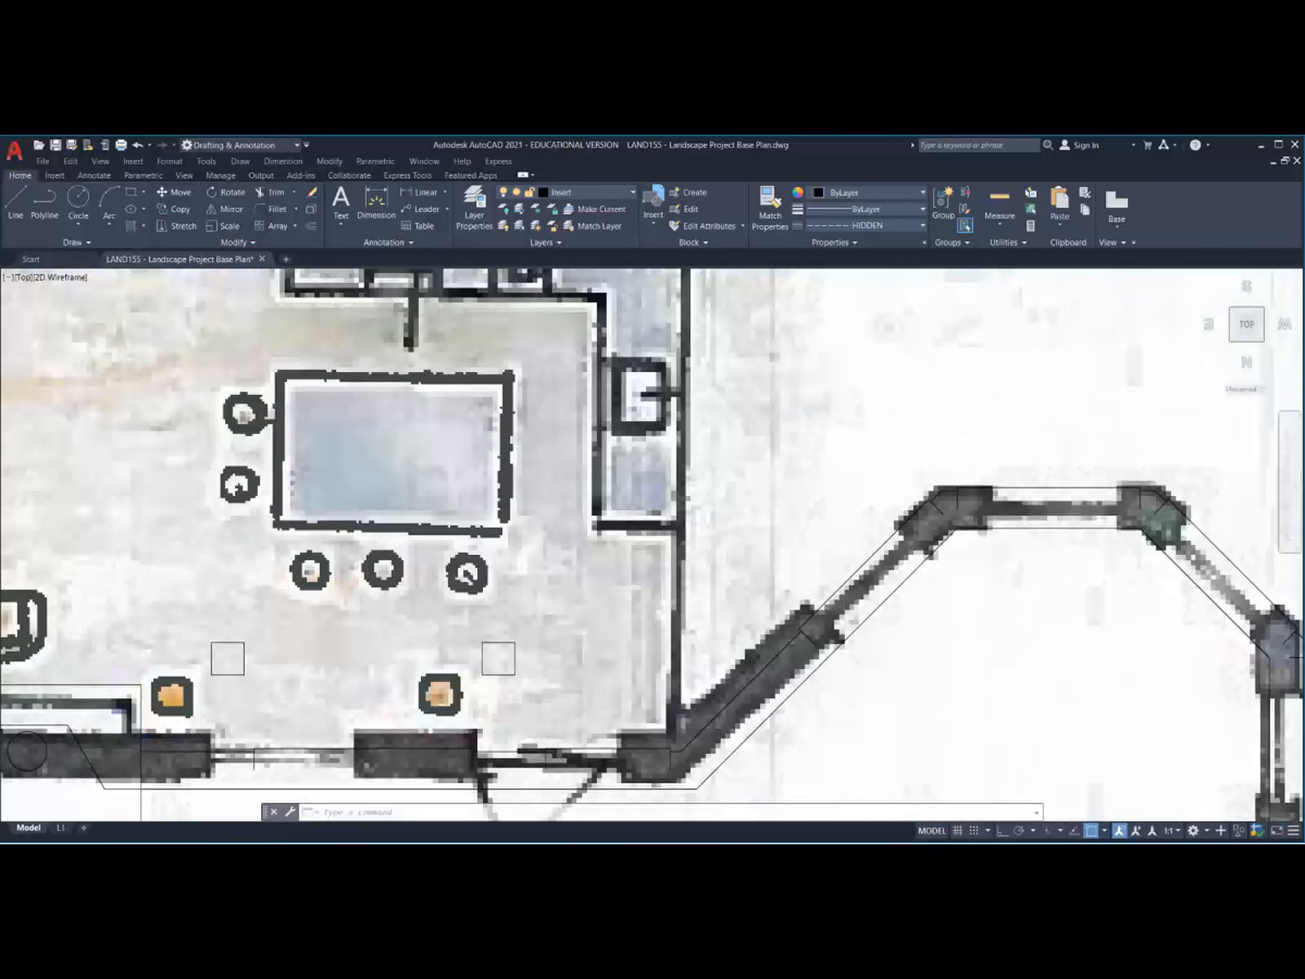
{"action": "scroll", "coordinate": [926, 484], "scroll_direction": "down", "scroll_amount": 8}
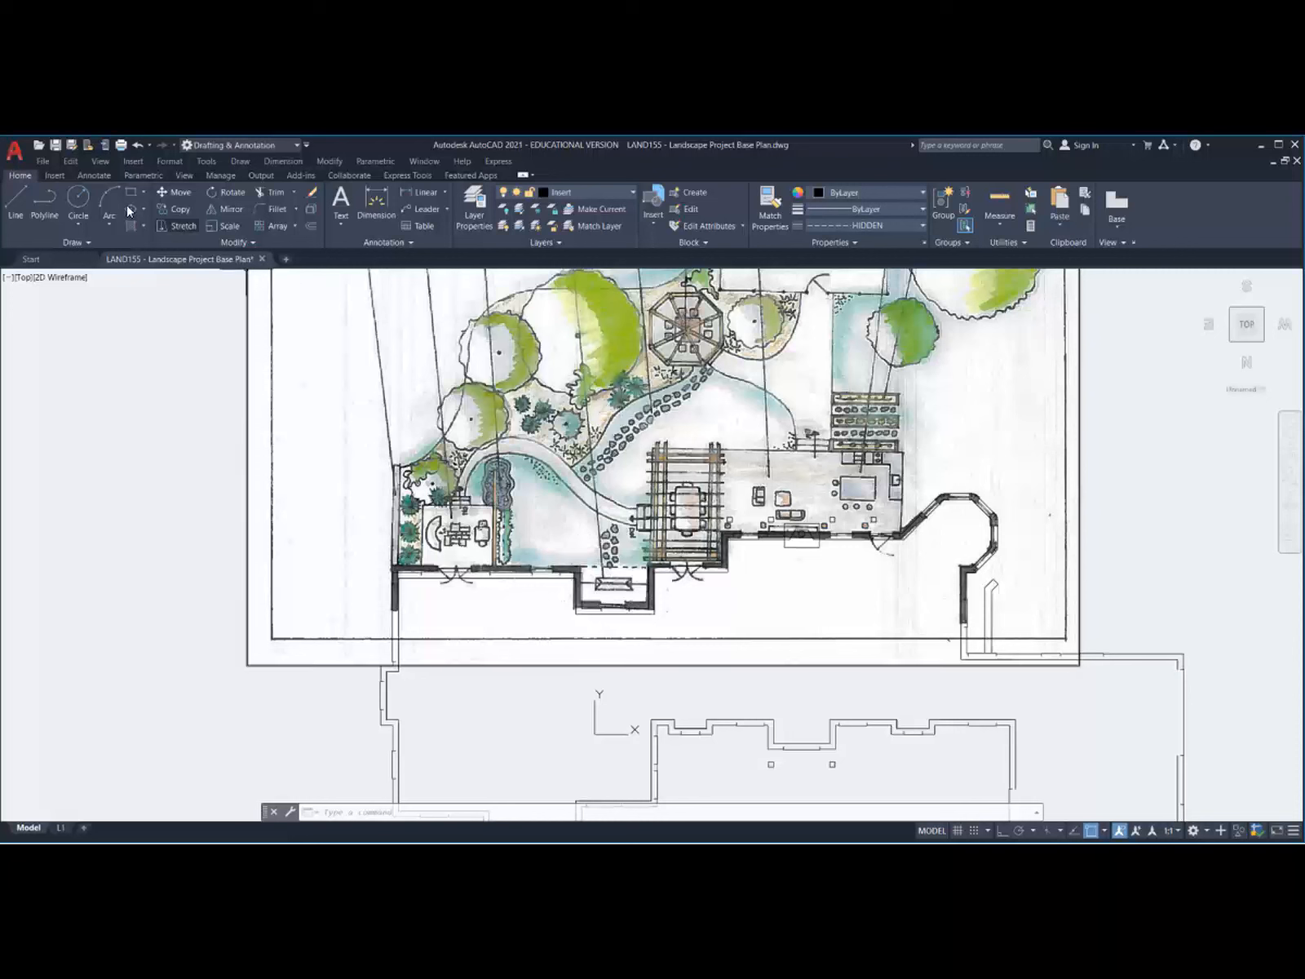
{"action": "left_click", "coordinate": [226, 193]}
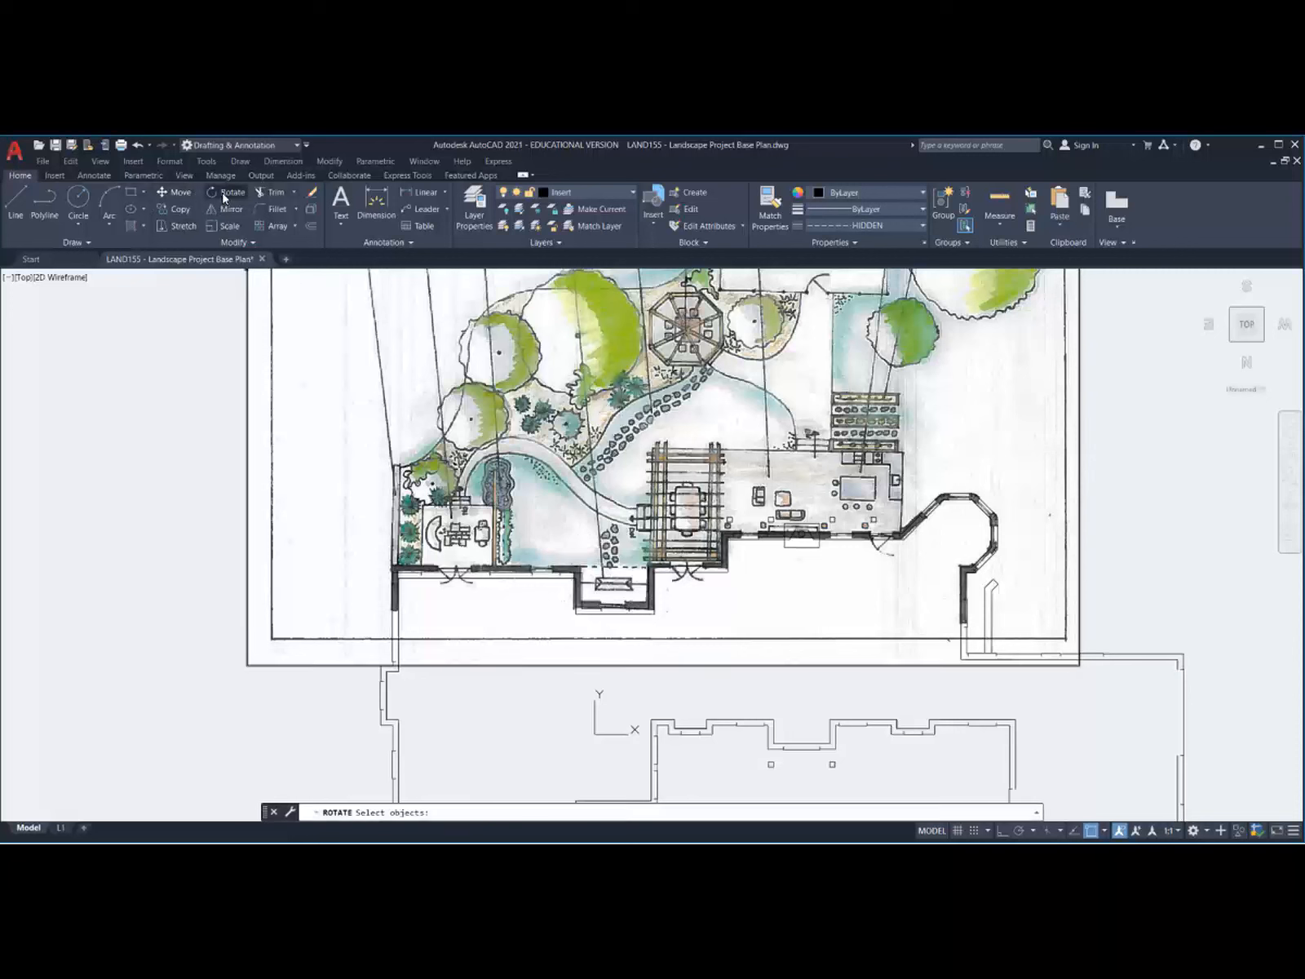
{"action": "left_click", "coordinate": [246, 423]}
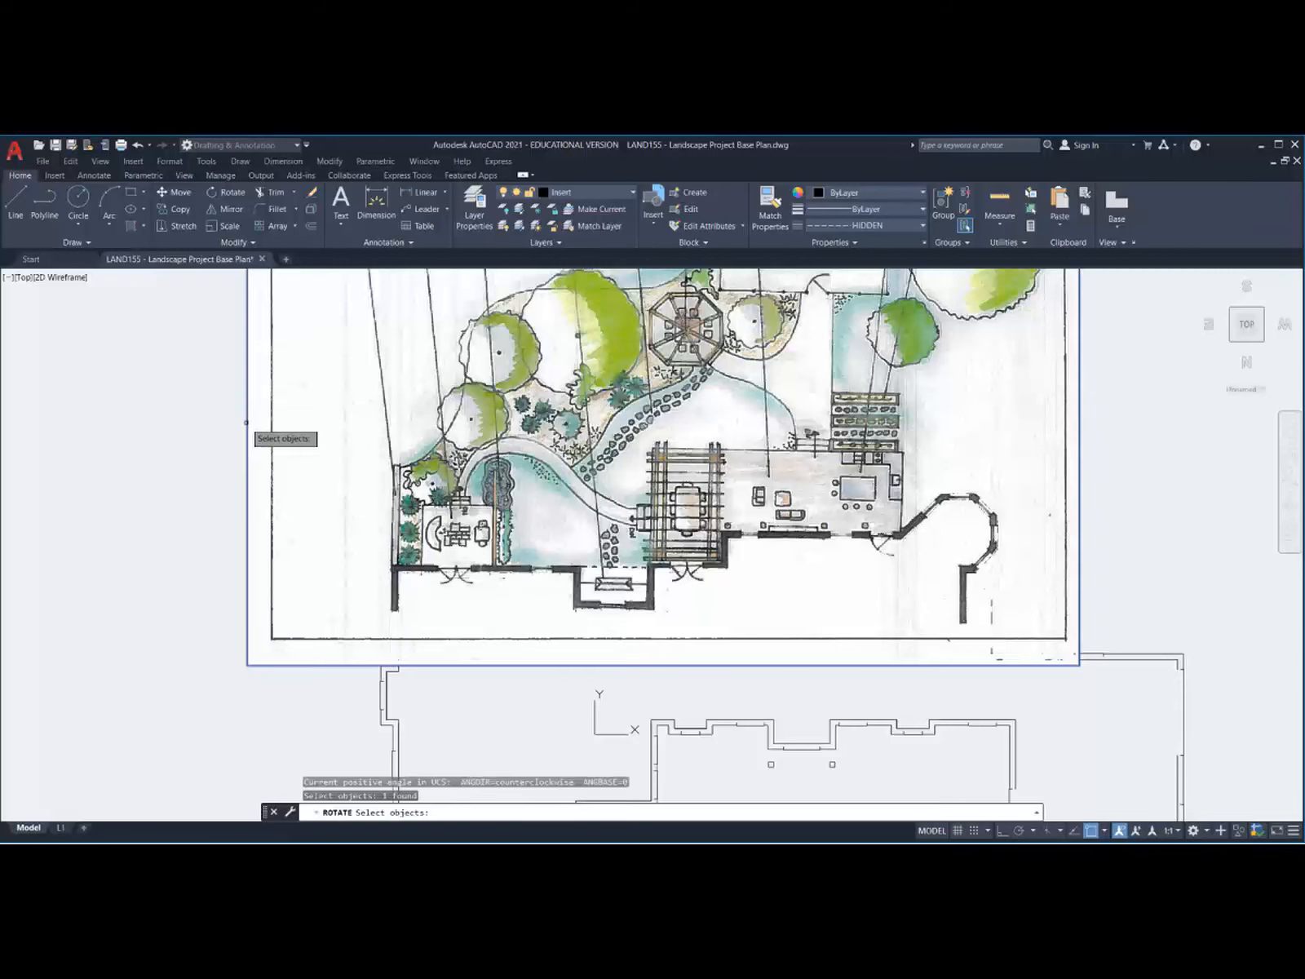
{"action": "key", "text": "Return"}
{"action": "scroll", "coordinate": [911, 555], "scroll_direction": "up", "scroll_amount": 5}
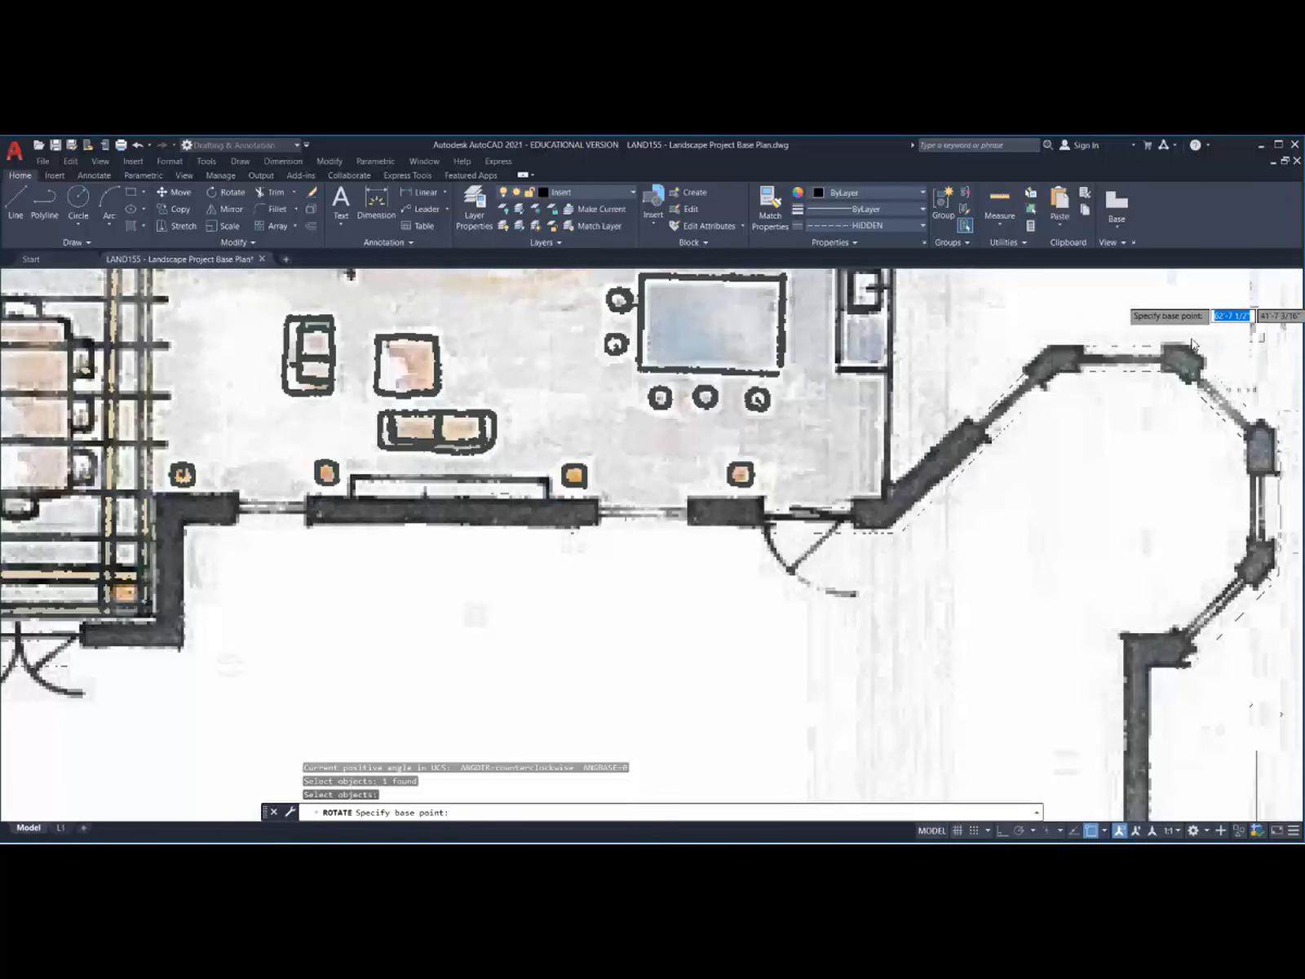
{"action": "scroll", "coordinate": [1187, 351], "scroll_direction": "up", "scroll_amount": 5}
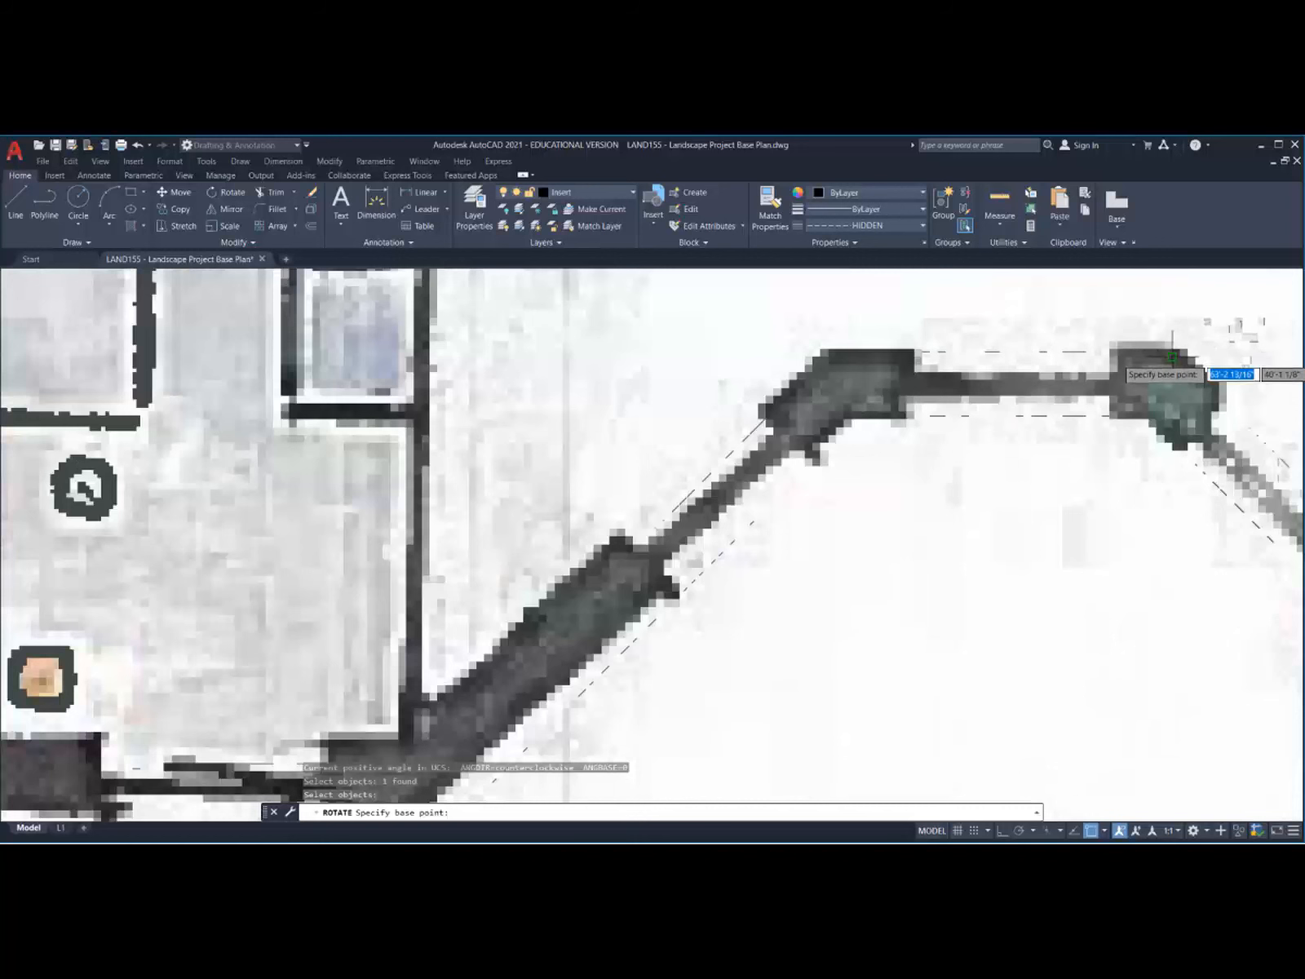
{"action": "left_click", "coordinate": [1172, 356]}
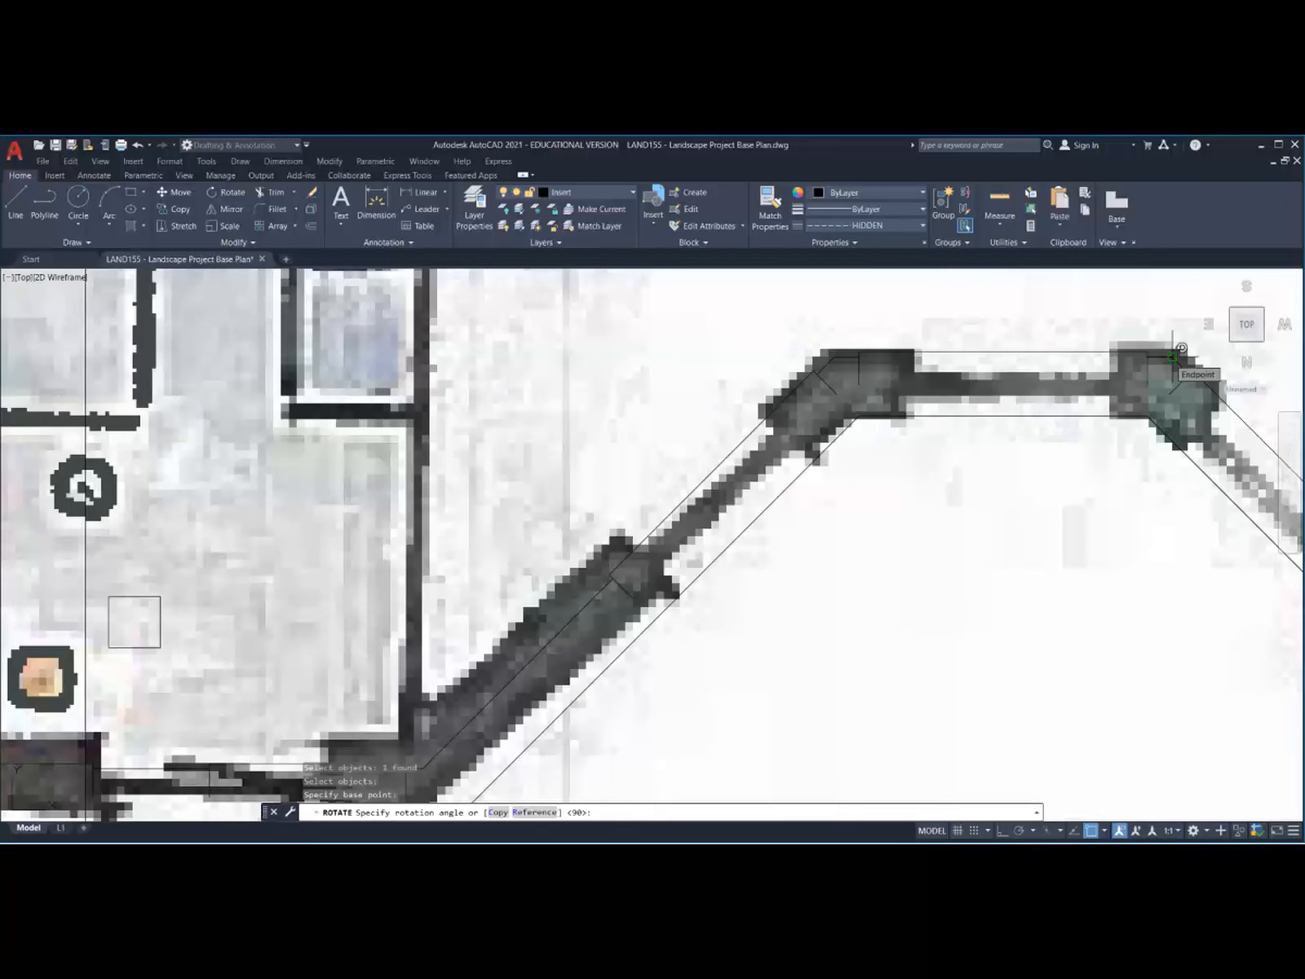
Step: Rotate the PDF underlay by reference, taking the bay corner shared with the house plan as the reference angle's first point
{"action": "scroll", "coordinate": [1172, 356], "scroll_direction": "down", "scroll_amount": 2}
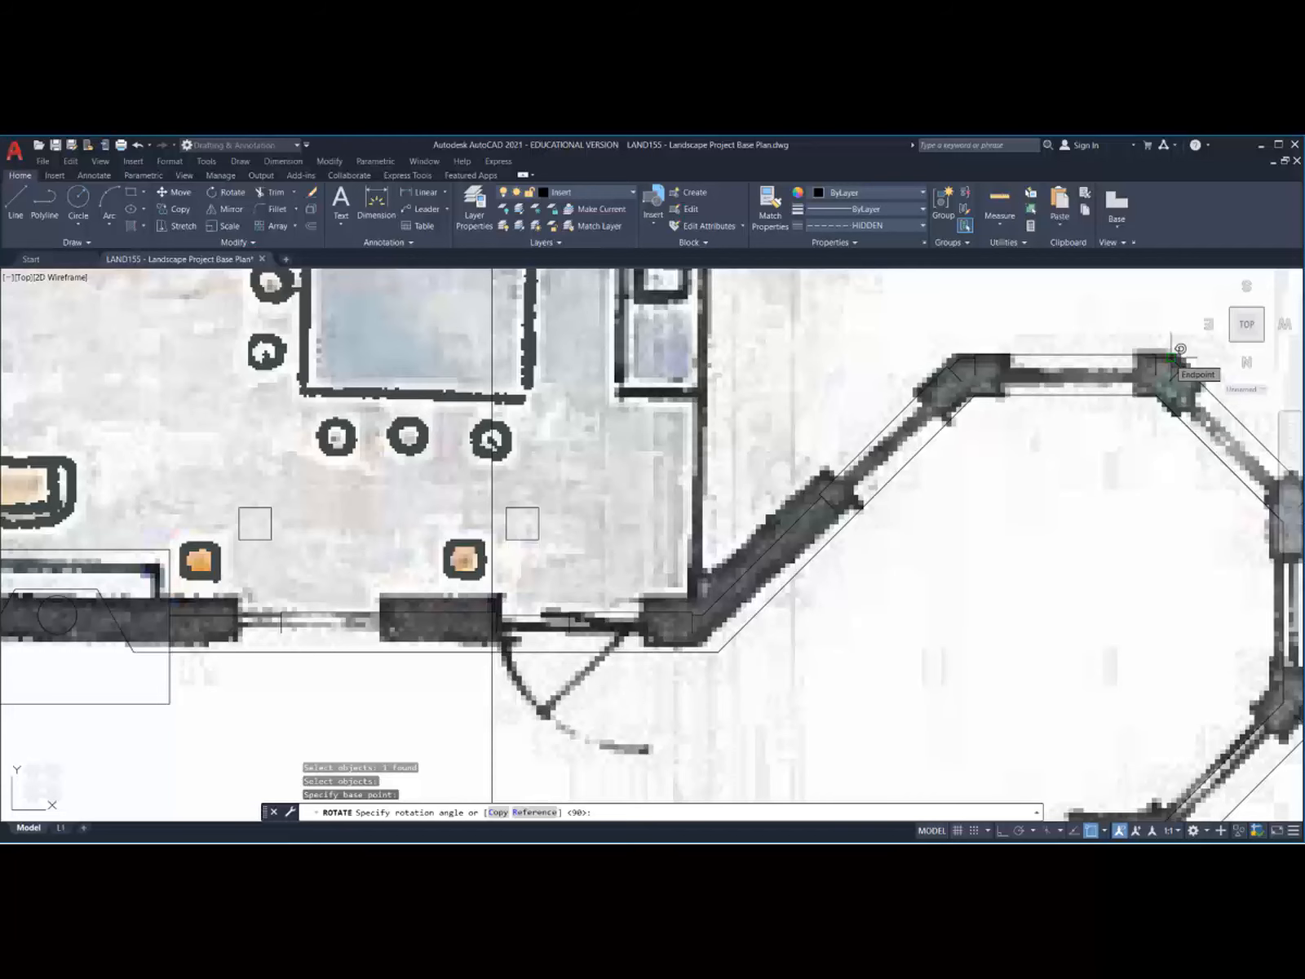
{"action": "type", "text": "r"}
{"action": "key", "text": "Return"}
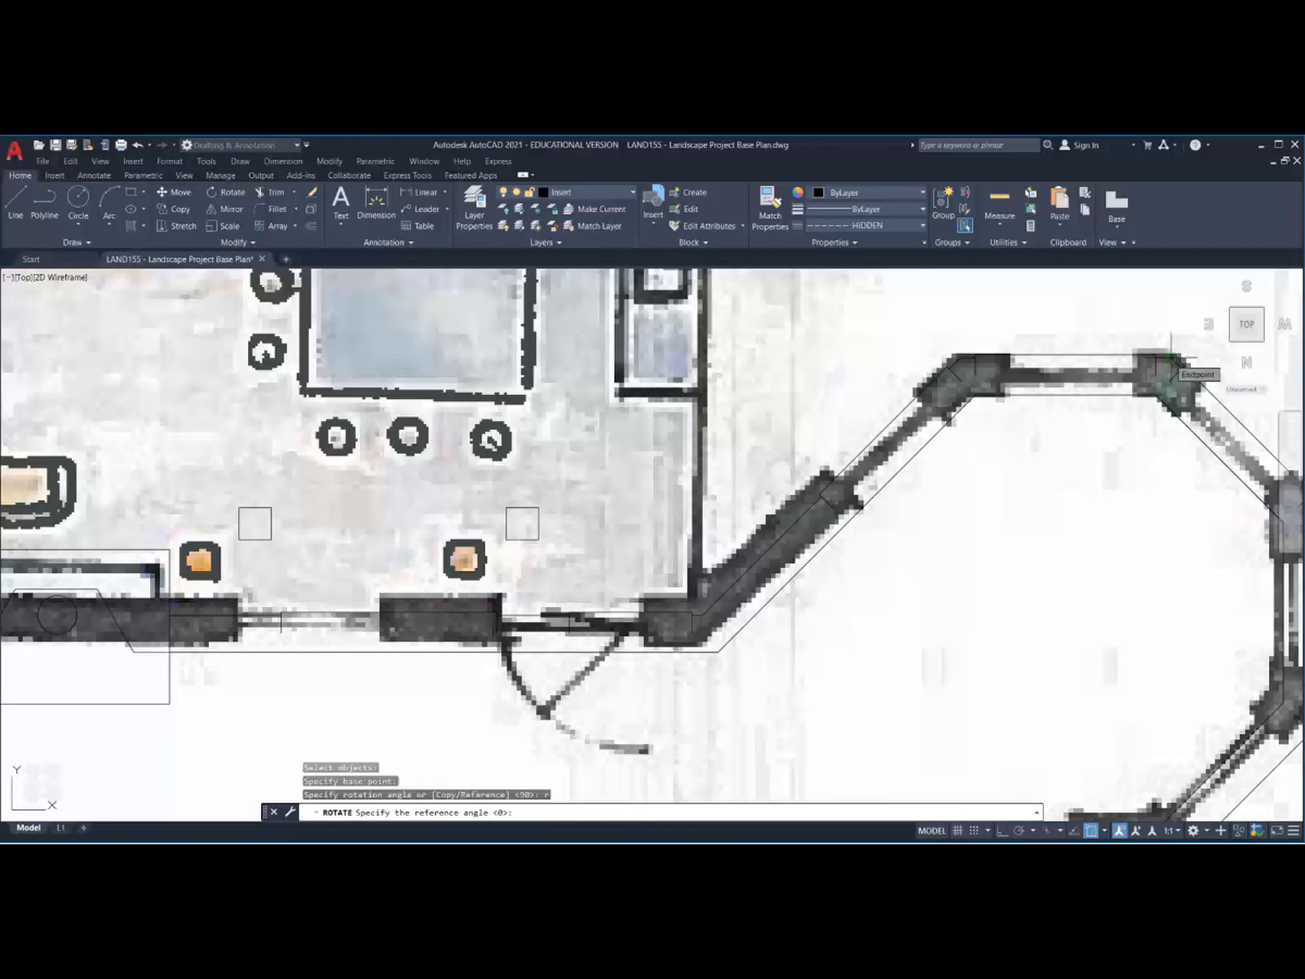
{"action": "scroll", "coordinate": [1171, 359], "scroll_direction": "up", "scroll_amount": 4}
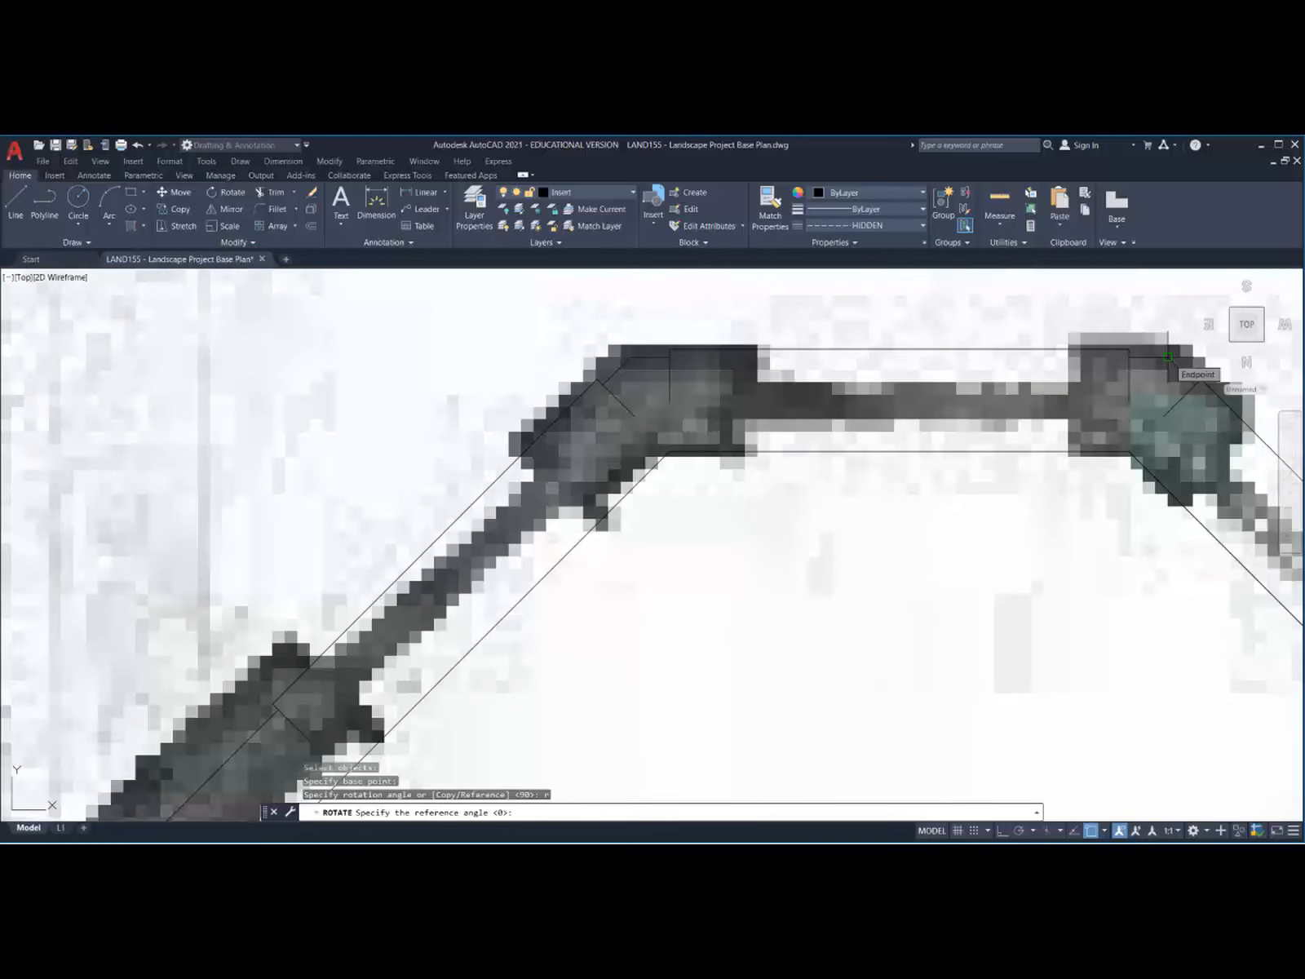
{"action": "left_click", "coordinate": [1169, 356]}
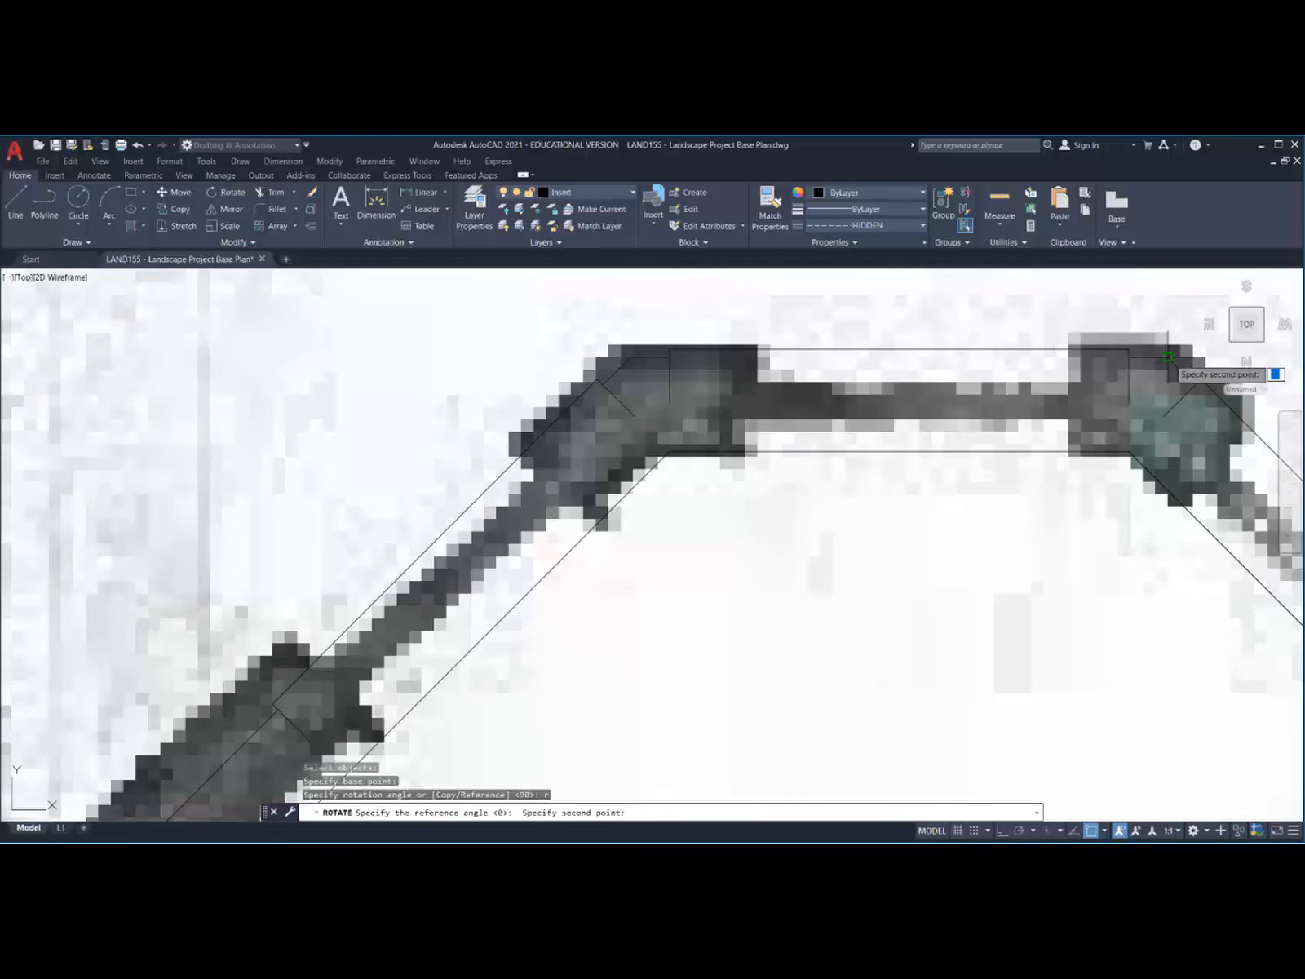
Step: Set the reference angle's second point at the sketched house's upper-left wall corner and rotate the underlay to the house plan's matching corner
{"action": "scroll", "coordinate": [1168, 359], "scroll_direction": "down", "scroll_amount": 5}
{"action": "scroll", "coordinate": [1169, 359], "scroll_direction": "down", "scroll_amount": 6}
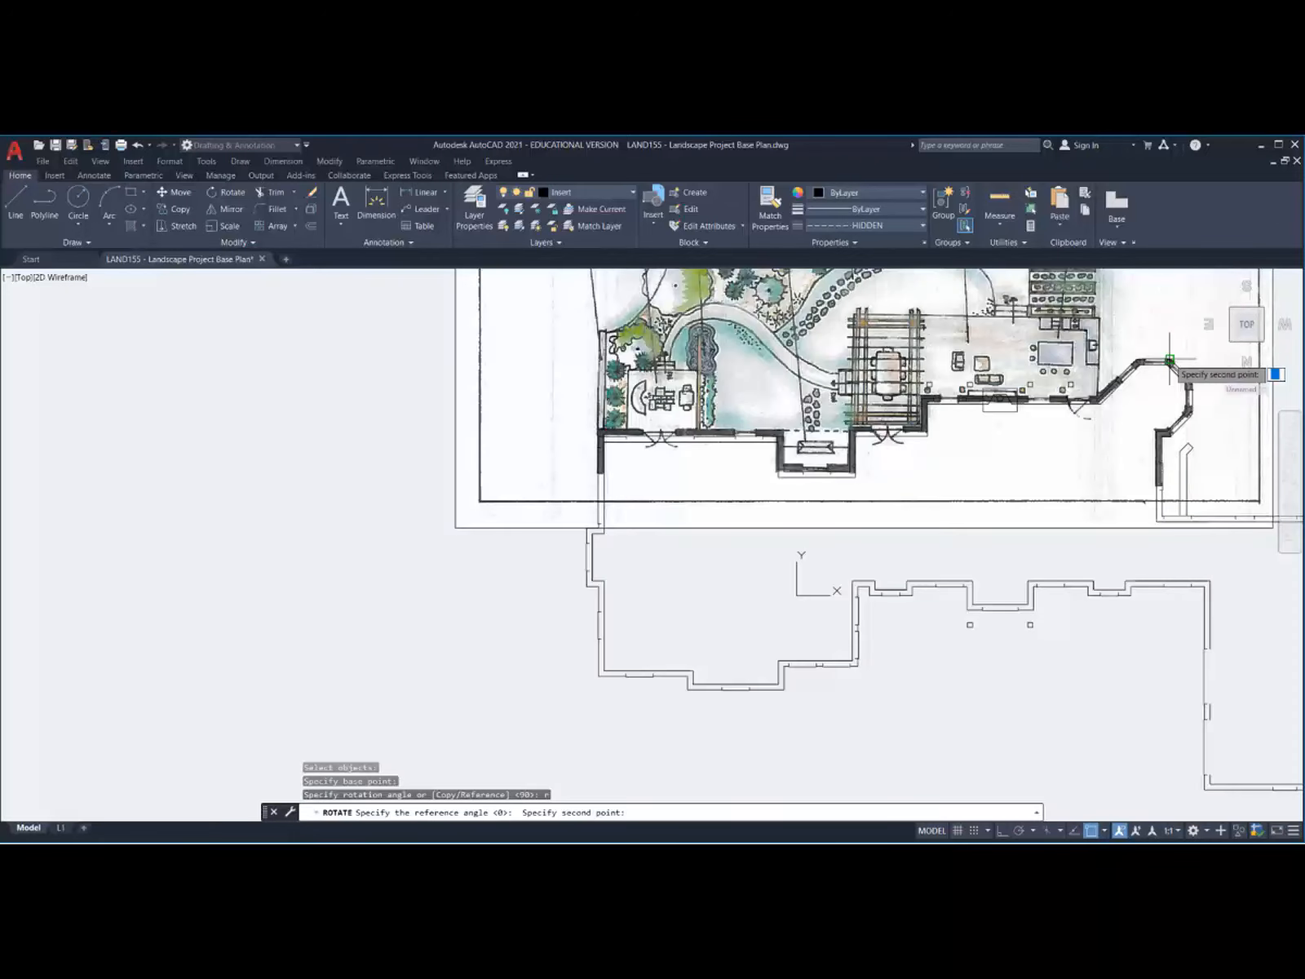
{"action": "scroll", "coordinate": [601, 427], "scroll_direction": "up", "scroll_amount": 2}
{"action": "scroll", "coordinate": [605, 430], "scroll_direction": "up", "scroll_amount": 8}
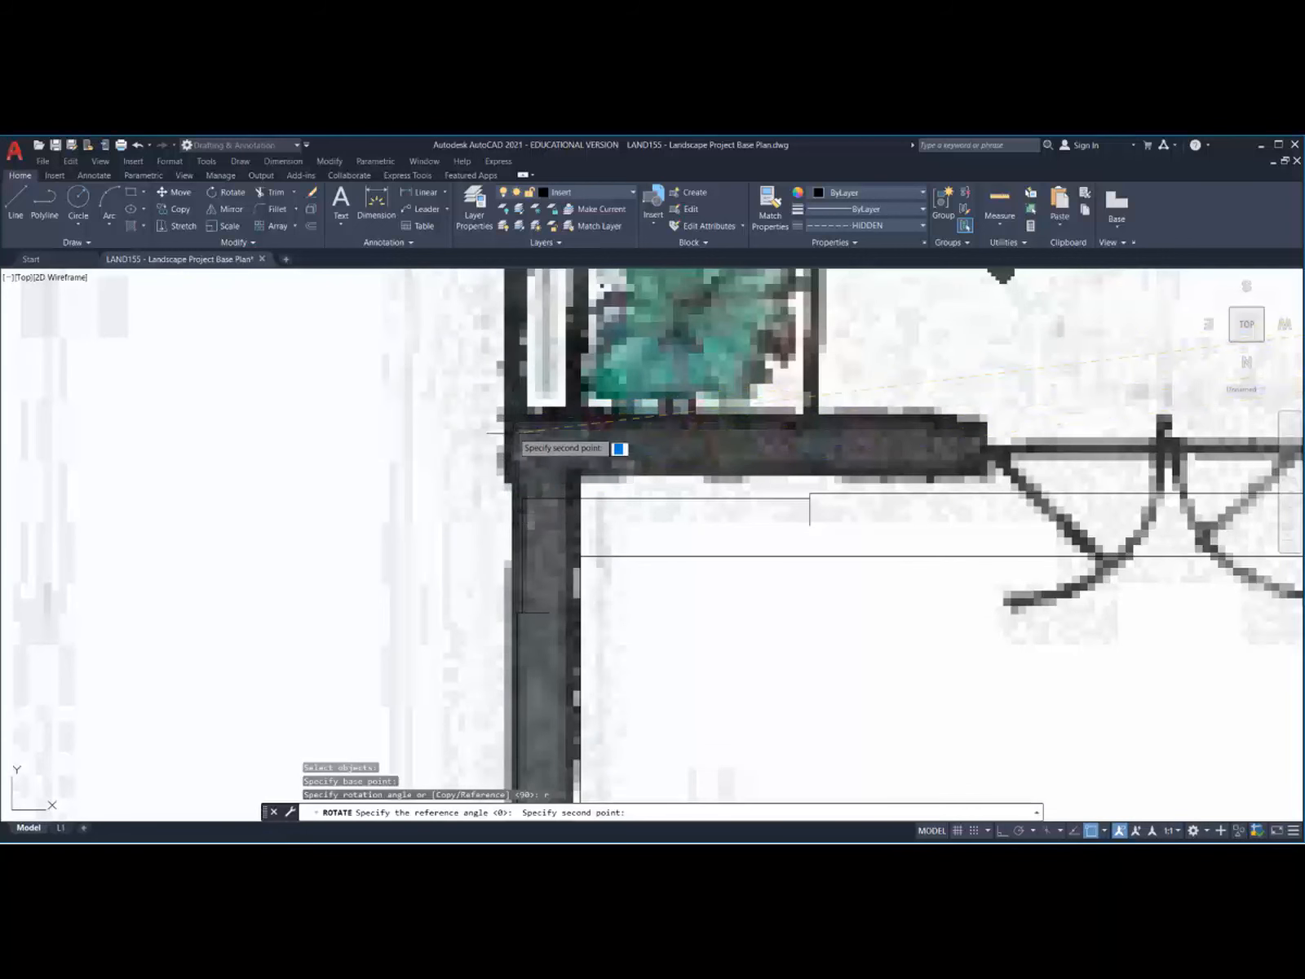
{"action": "scroll", "coordinate": [522, 428], "scroll_direction": "up", "scroll_amount": 5}
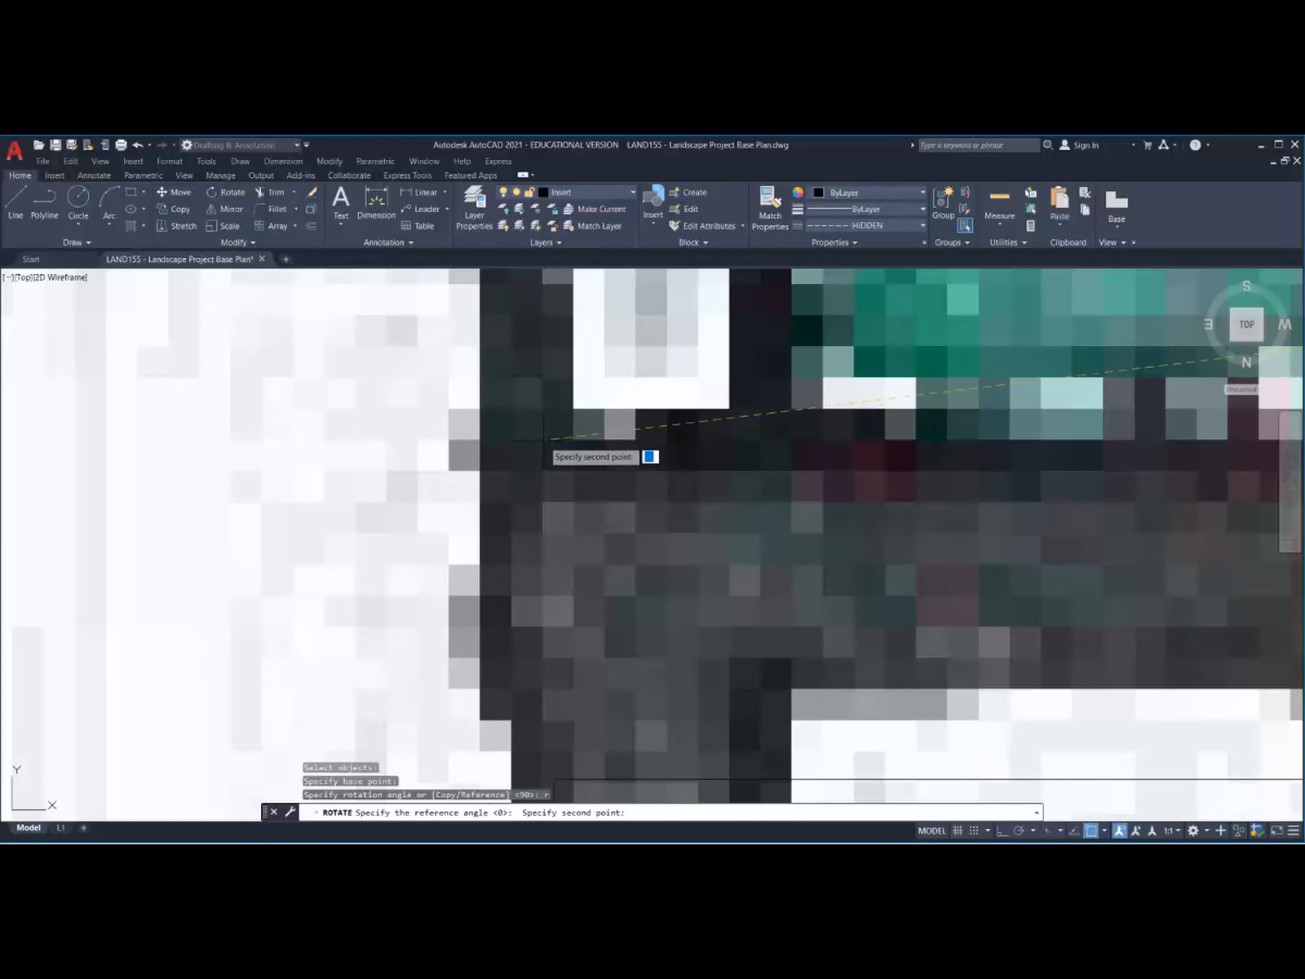
{"action": "left_click", "coordinate": [548, 434]}
{"action": "scroll", "coordinate": [550, 432], "scroll_direction": "down", "scroll_amount": 3}
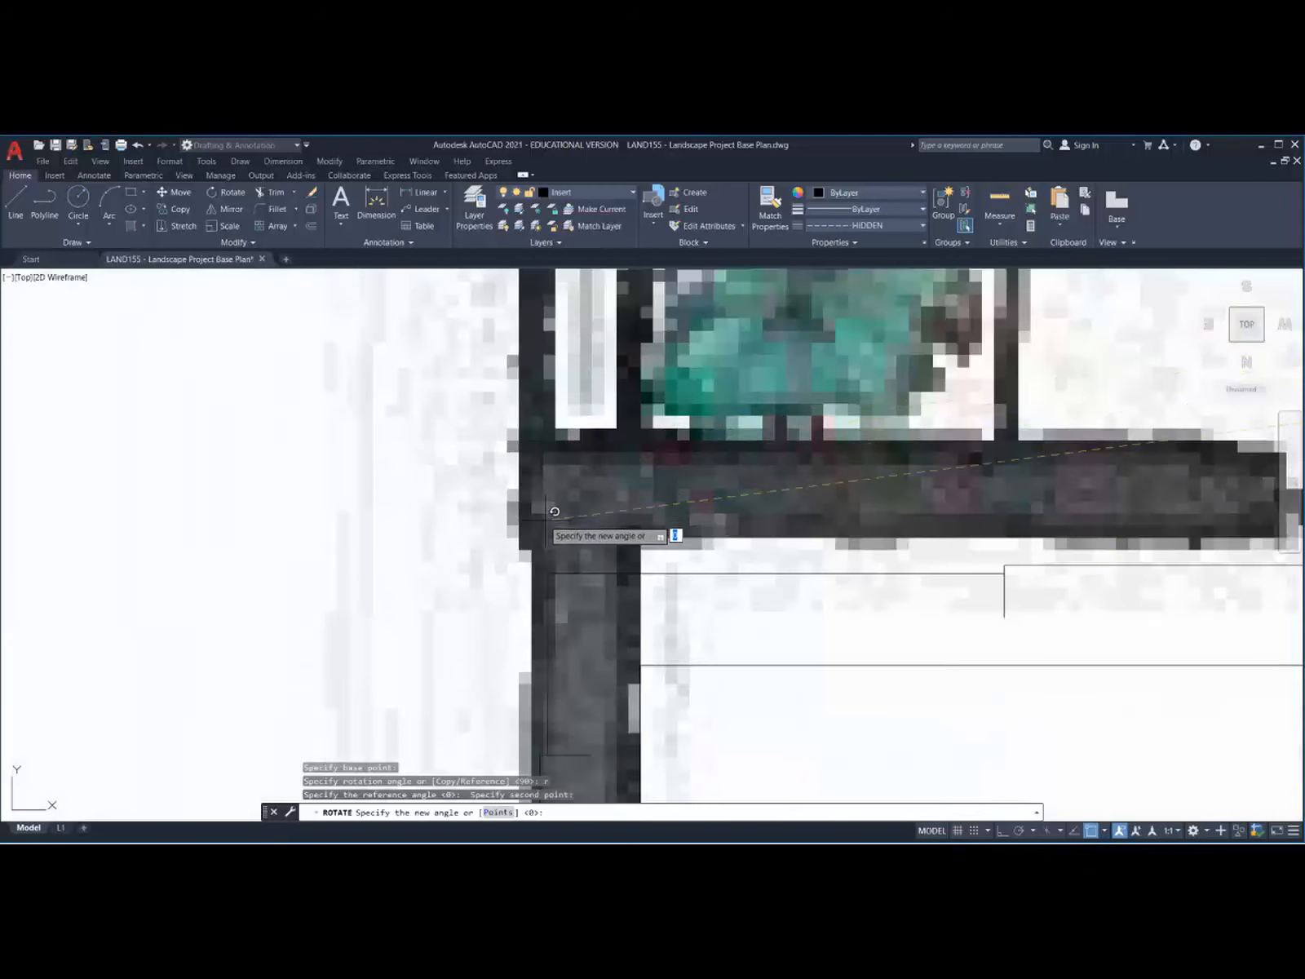
{"action": "left_click", "coordinate": [558, 563]}
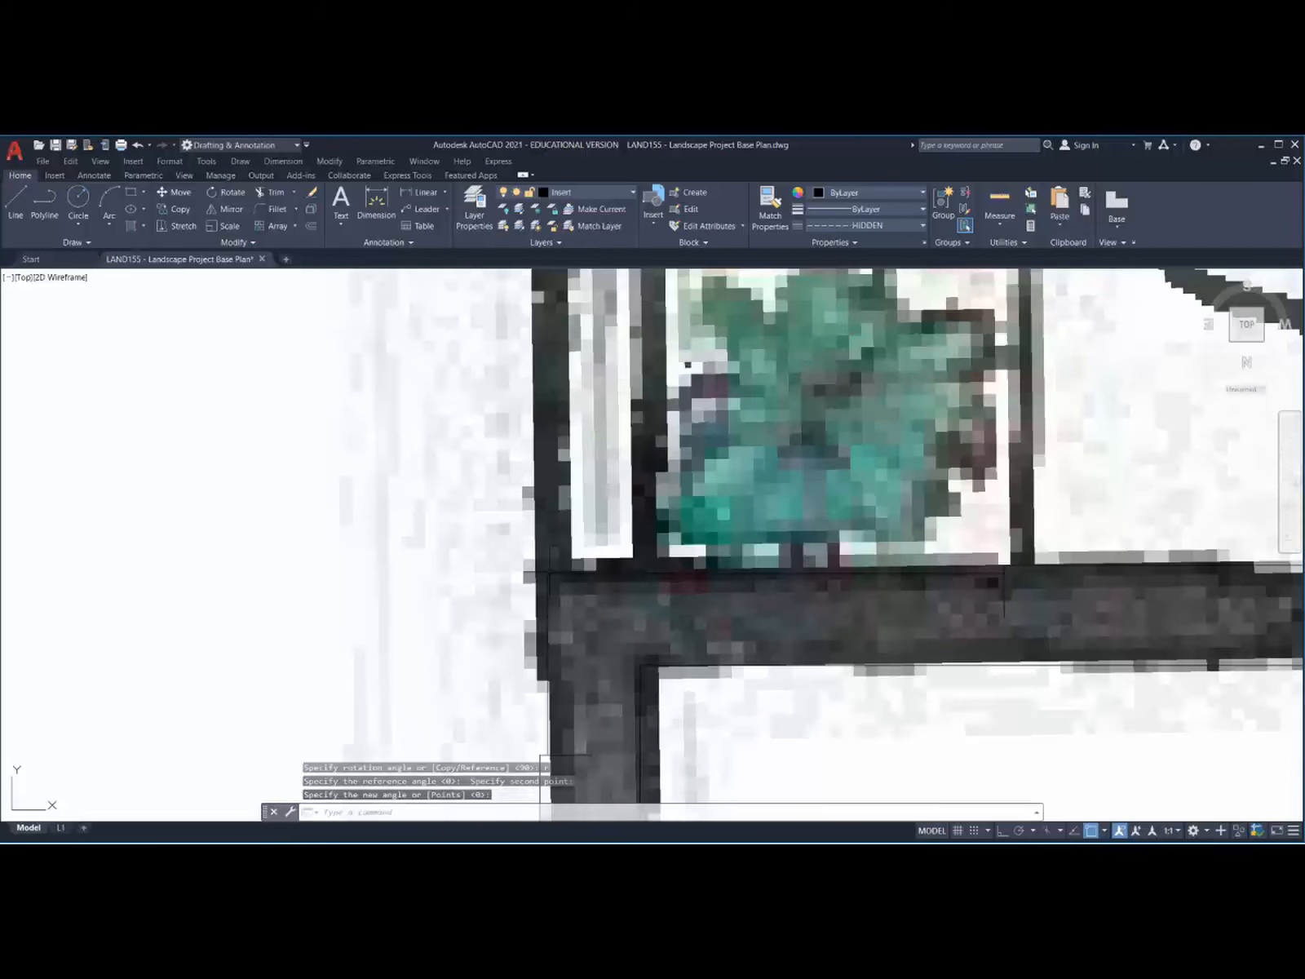
Step: Examine how the rotated sketch lines up with the house plan along the rear walls, pergola doors and bay
{"action": "scroll", "coordinate": [682, 598], "scroll_direction": "down", "scroll_amount": 6}
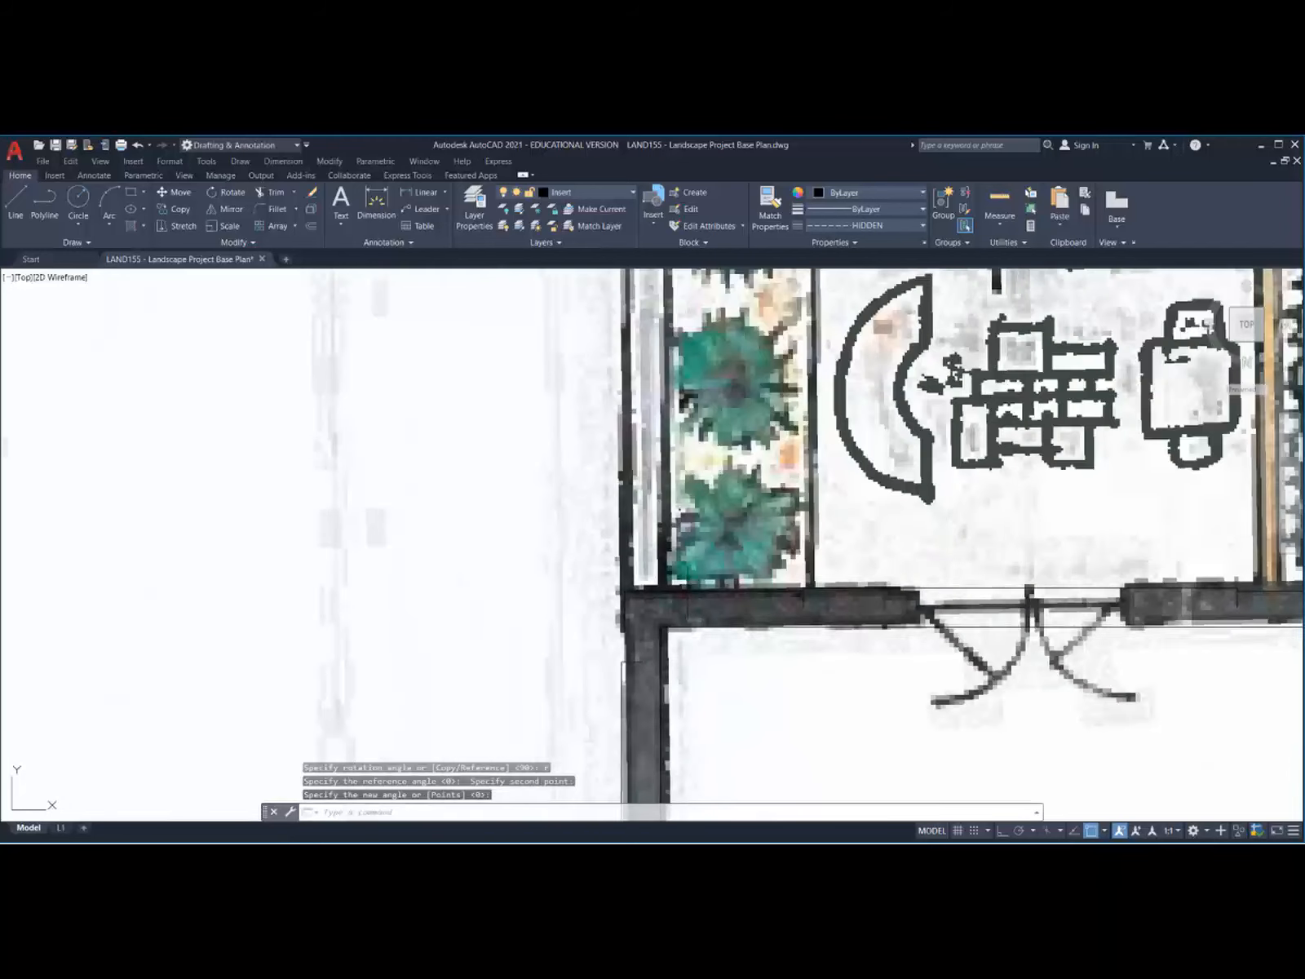
{"action": "scroll", "coordinate": [952, 562], "scroll_direction": "down", "scroll_amount": 6}
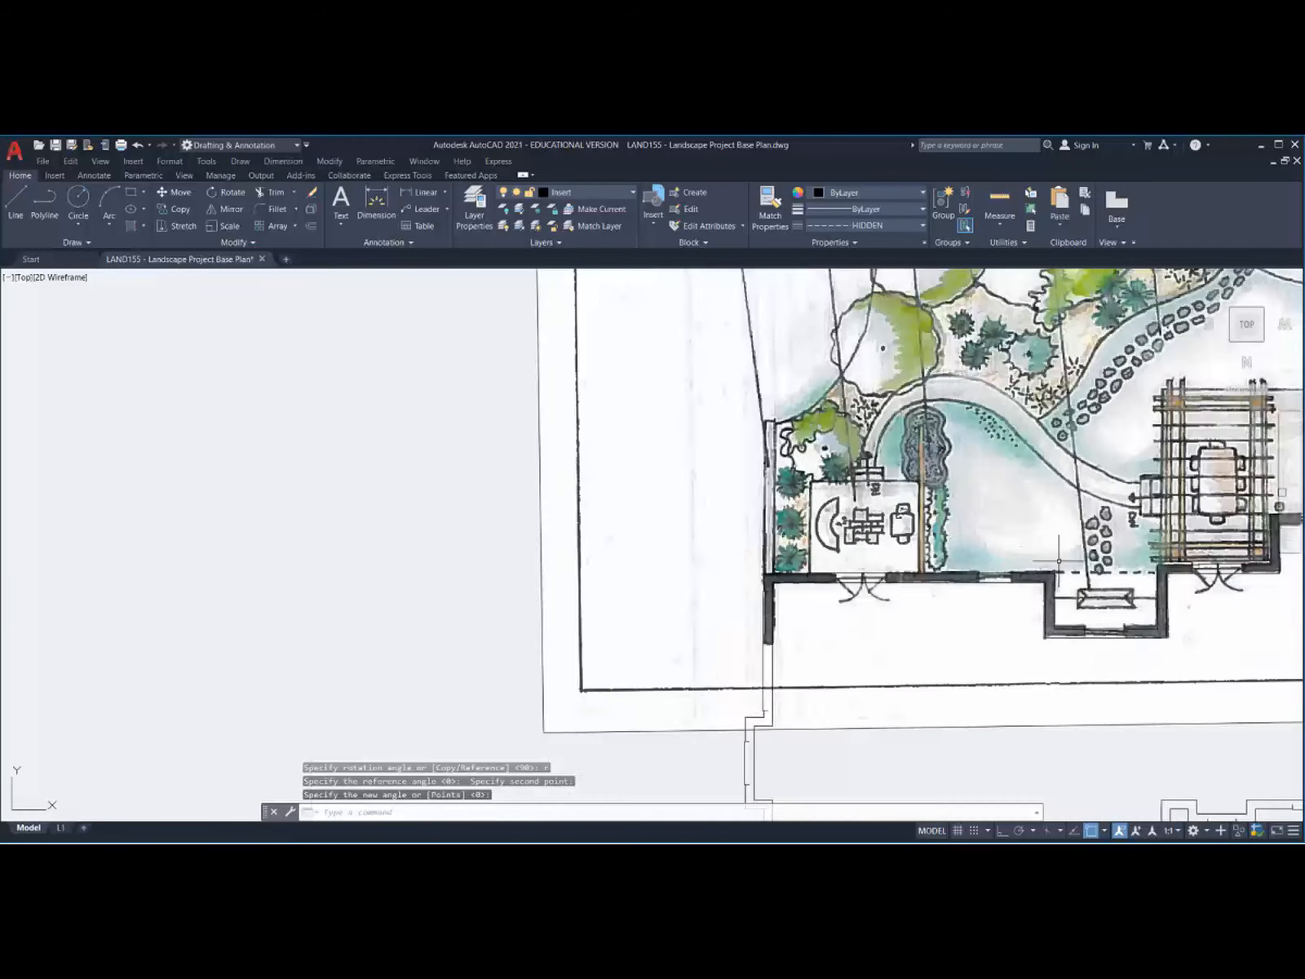
{"action": "middle_click_drag", "start_coordinate": [1063, 539], "coordinate": [534, 575]}
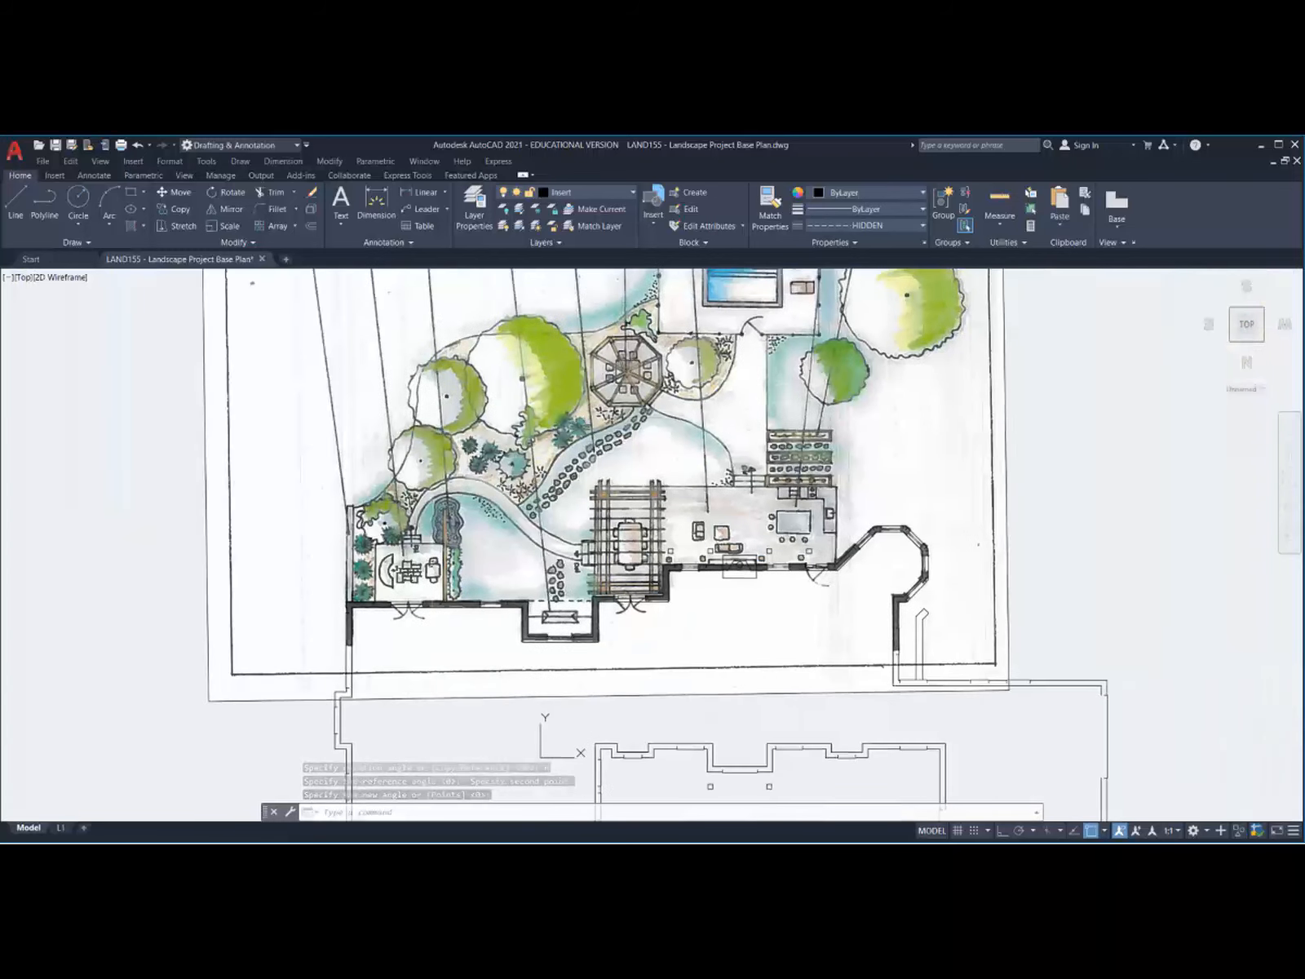
{"action": "scroll", "coordinate": [604, 581], "scroll_direction": "up", "scroll_amount": 5}
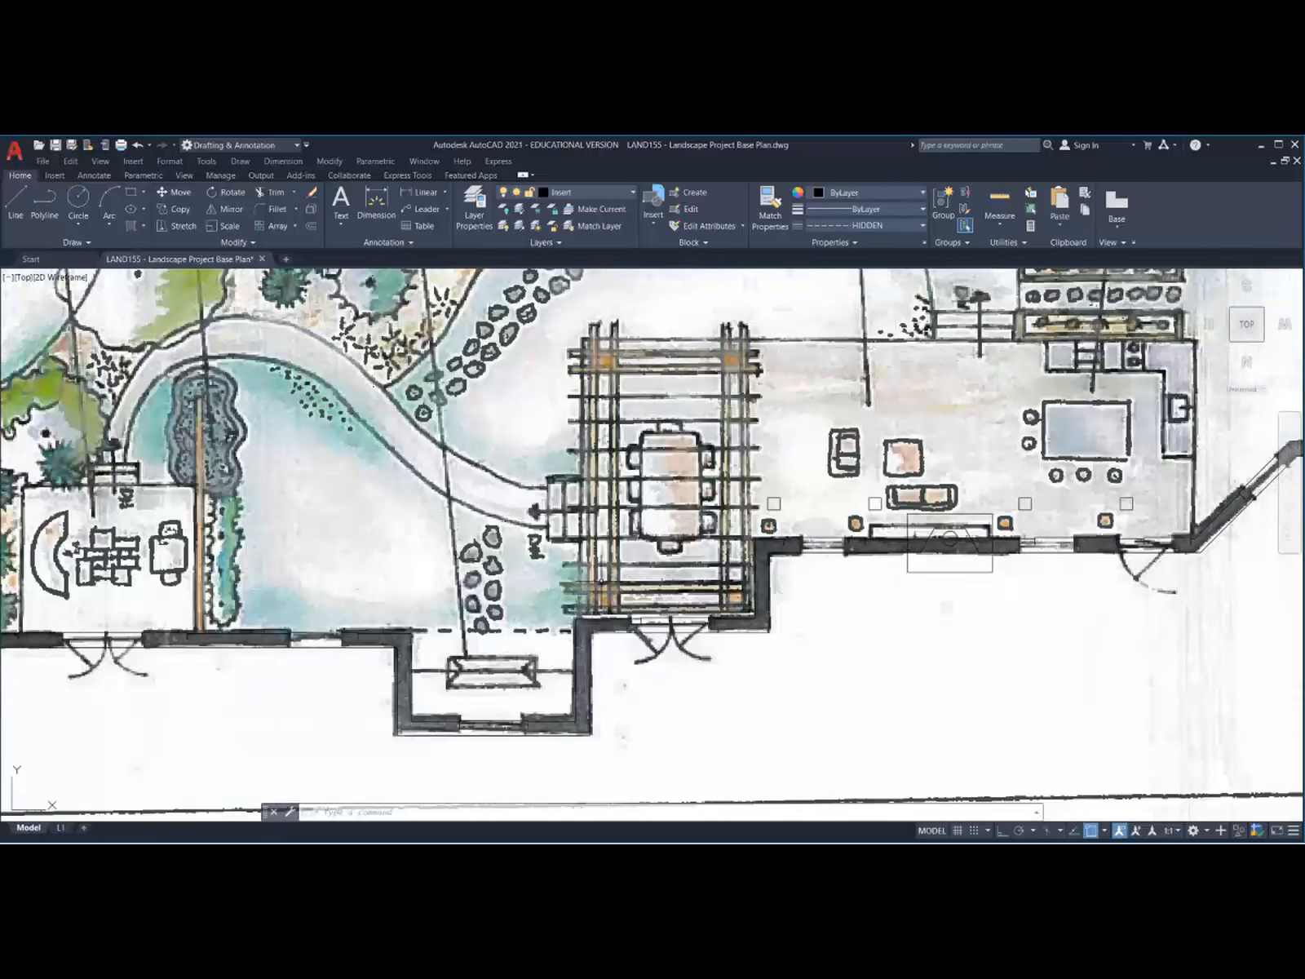
{"action": "scroll", "coordinate": [604, 580], "scroll_direction": "down", "scroll_amount": 2}
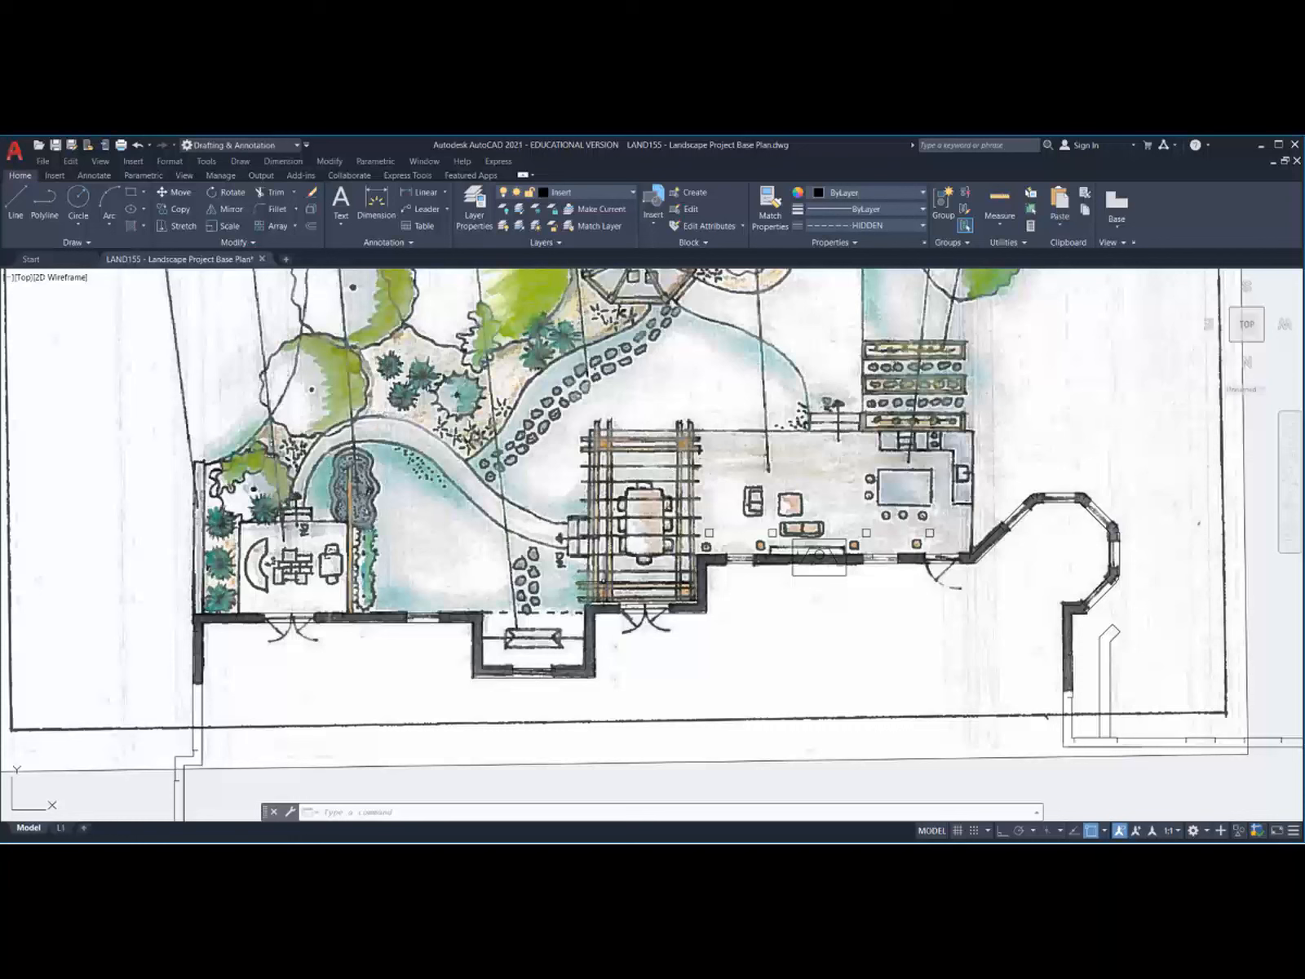
{"action": "scroll", "coordinate": [674, 600], "scroll_direction": "up", "scroll_amount": 5}
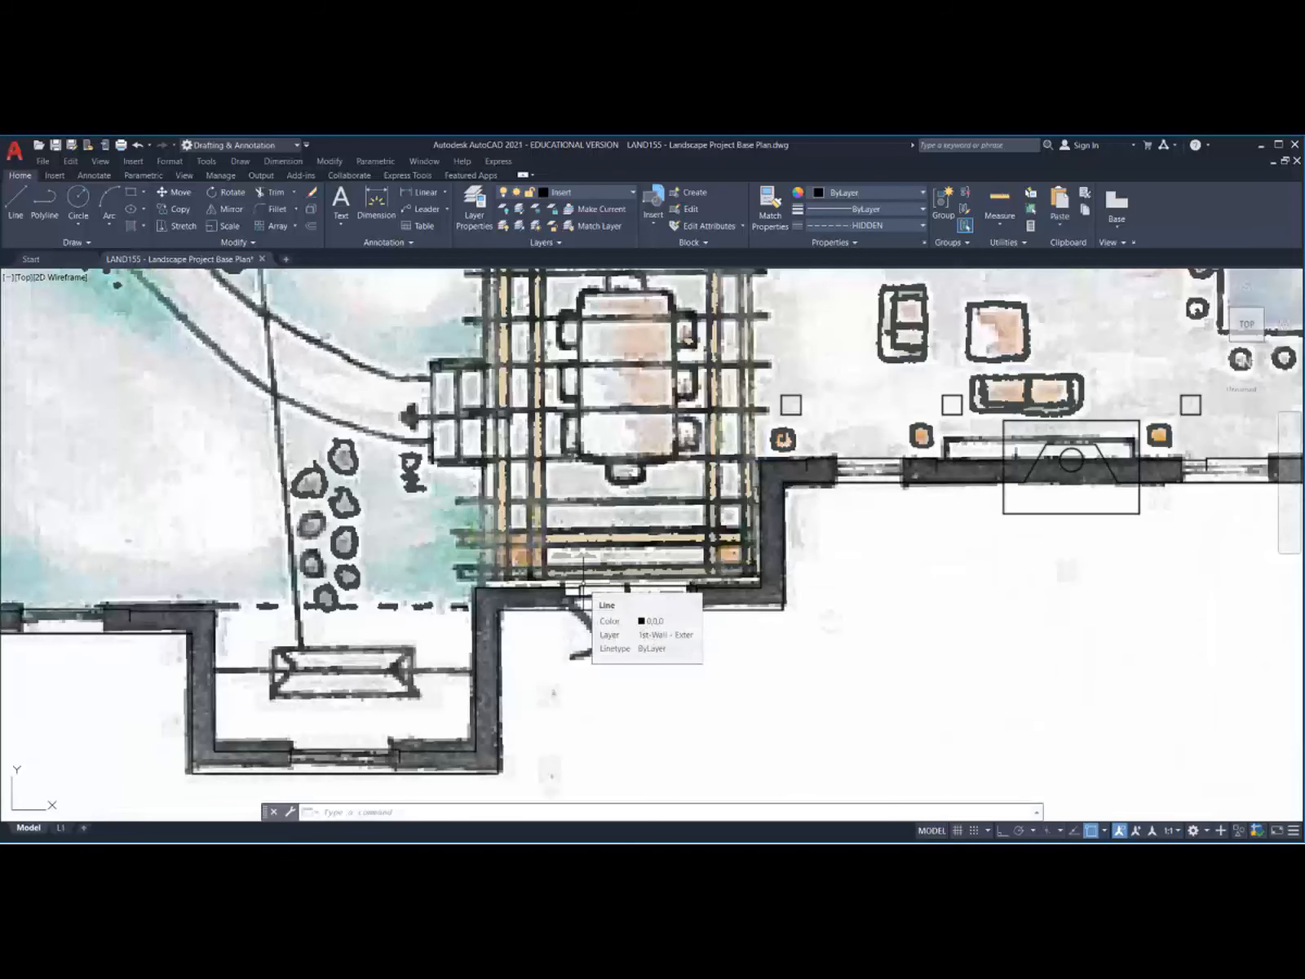
{"action": "scroll", "coordinate": [581, 567], "scroll_direction": "down", "scroll_amount": 5}
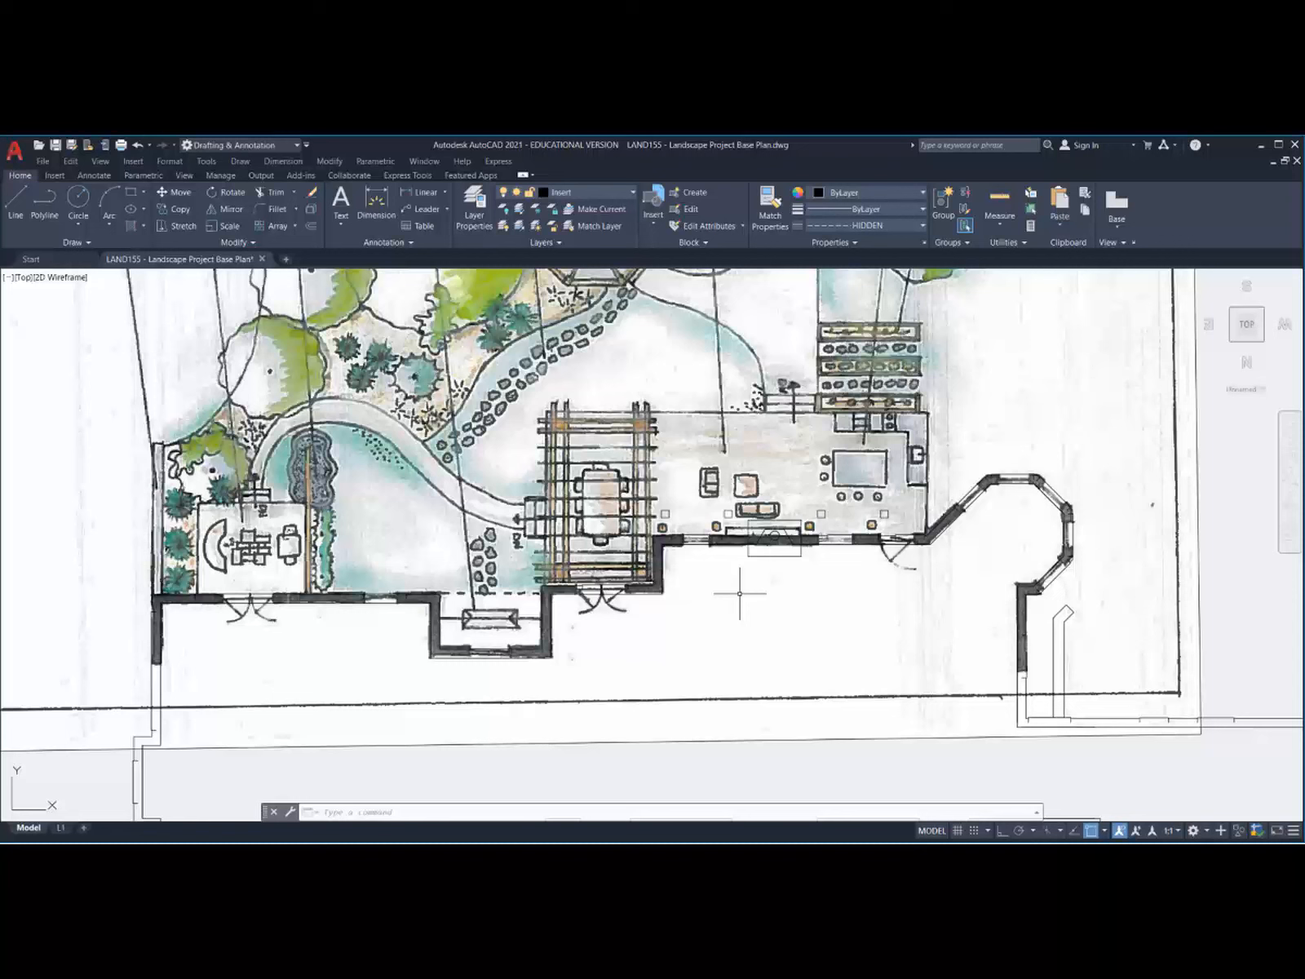
{"action": "scroll", "coordinate": [665, 563], "scroll_direction": "down", "scroll_amount": 3}
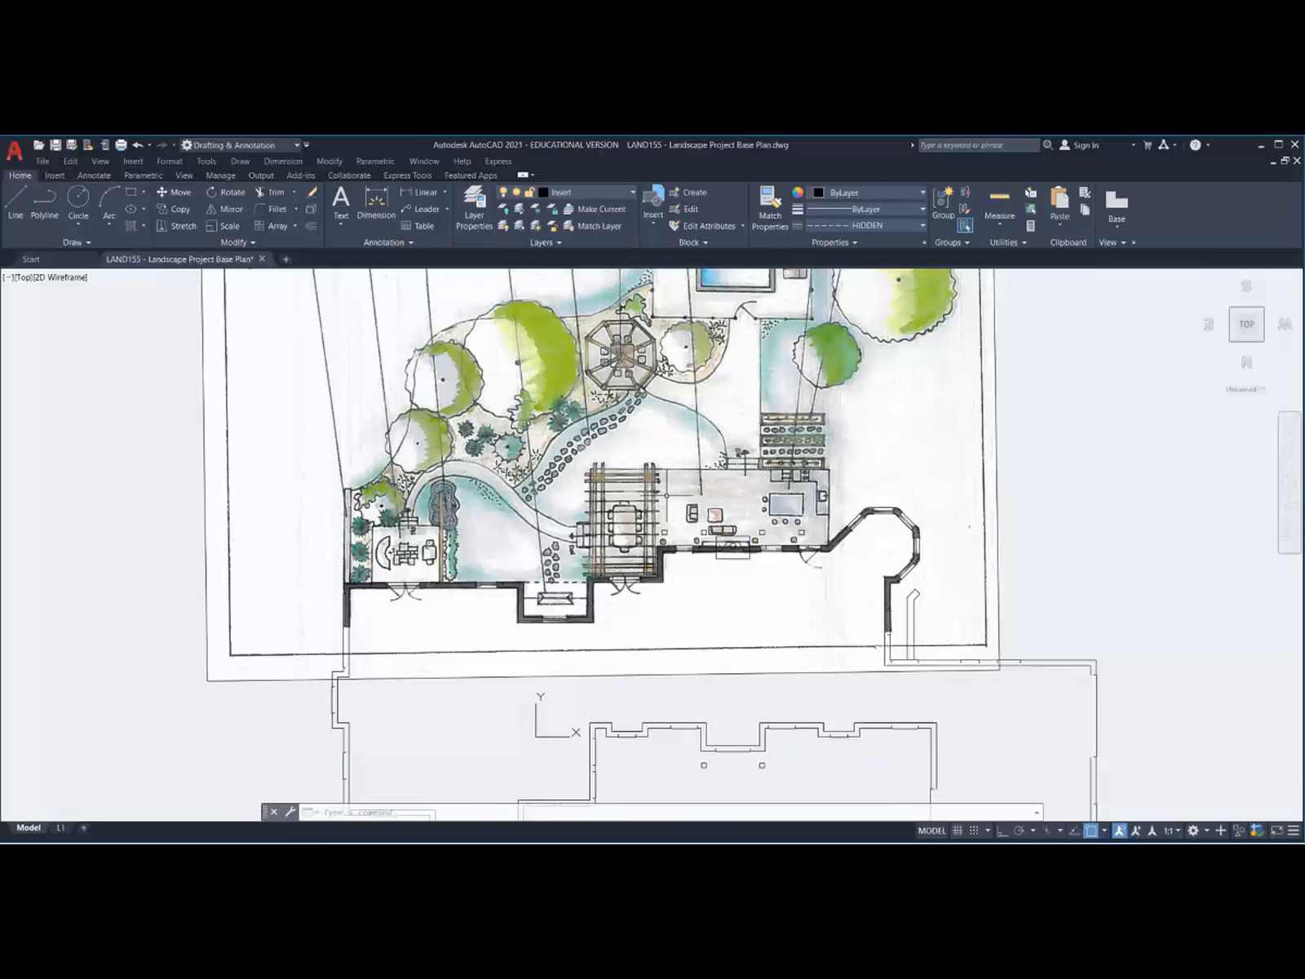
{"action": "scroll", "coordinate": [531, 649], "scroll_direction": "down", "scroll_amount": 2}
{"action": "middle_click_drag", "start_coordinate": [623, 545], "coordinate": [601, 564]}
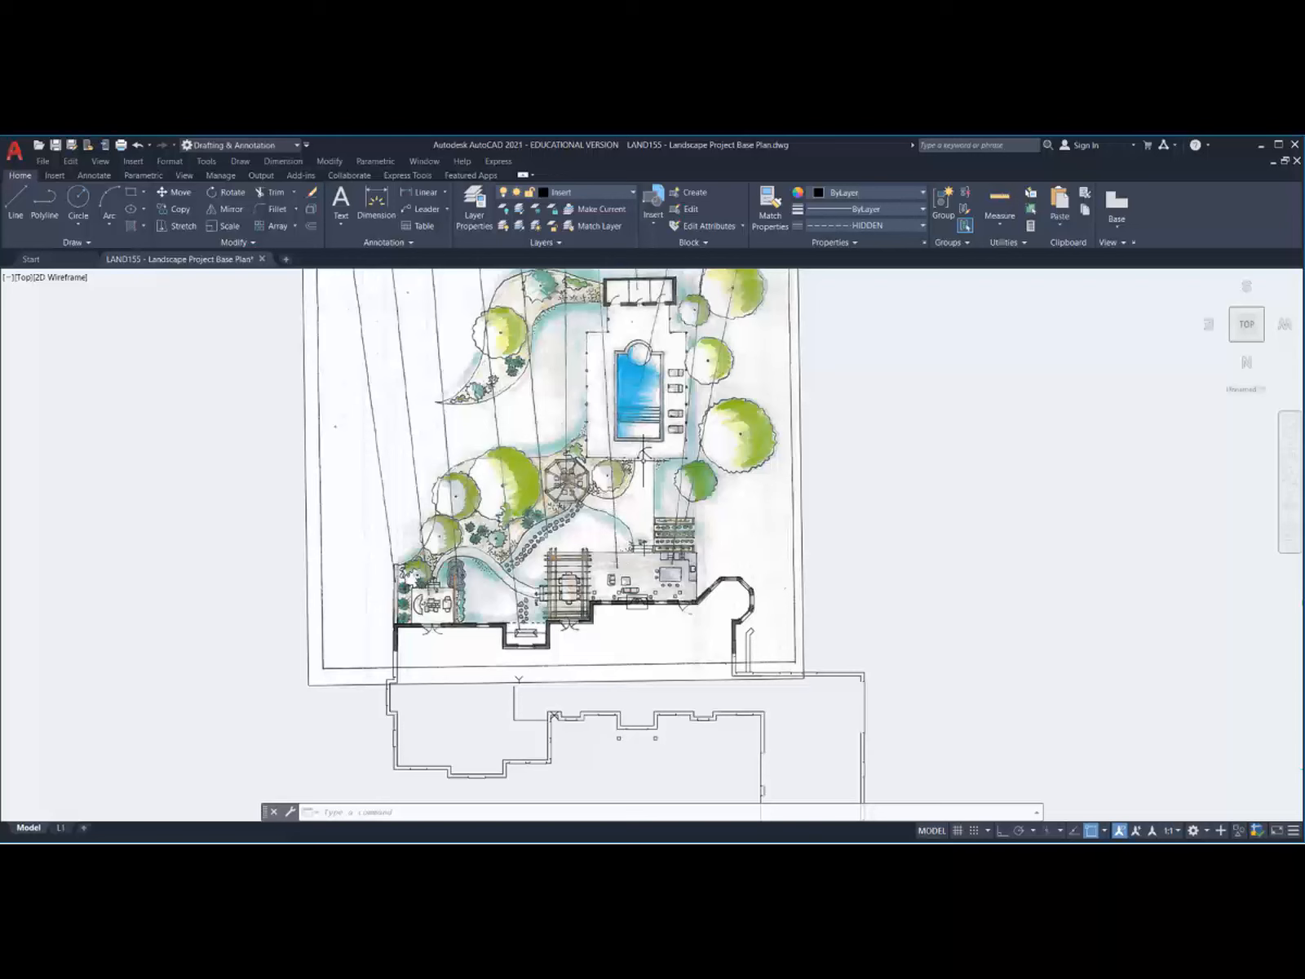
Step: Set the PDF underlay's fade to 62 and deselect the underlay
{"action": "key", "text": "alt+Tab"}
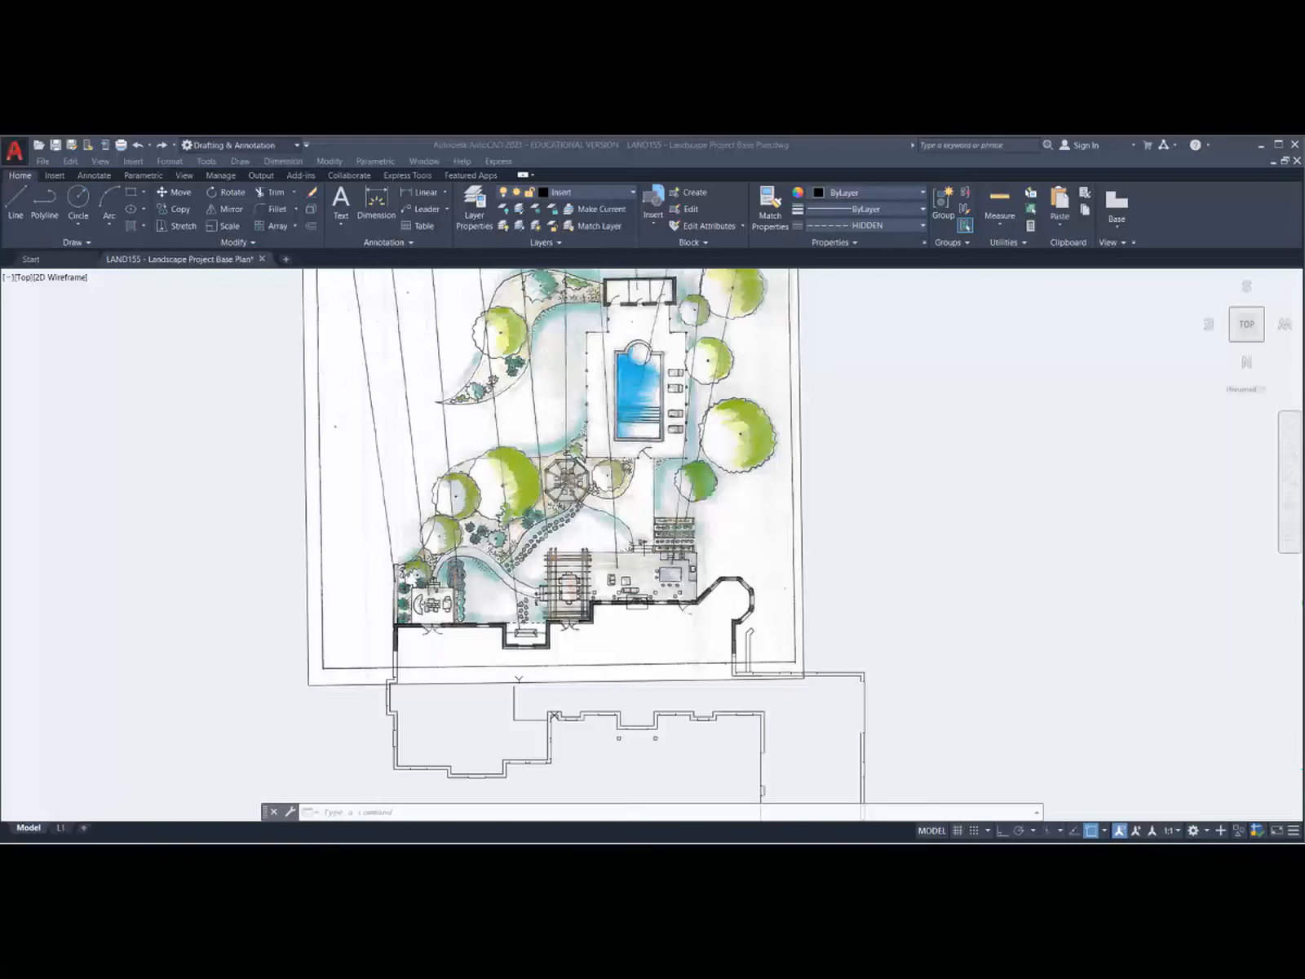
{"action": "left_click", "coordinate": [803, 499]}
{"action": "left_click", "coordinate": [802, 497]}
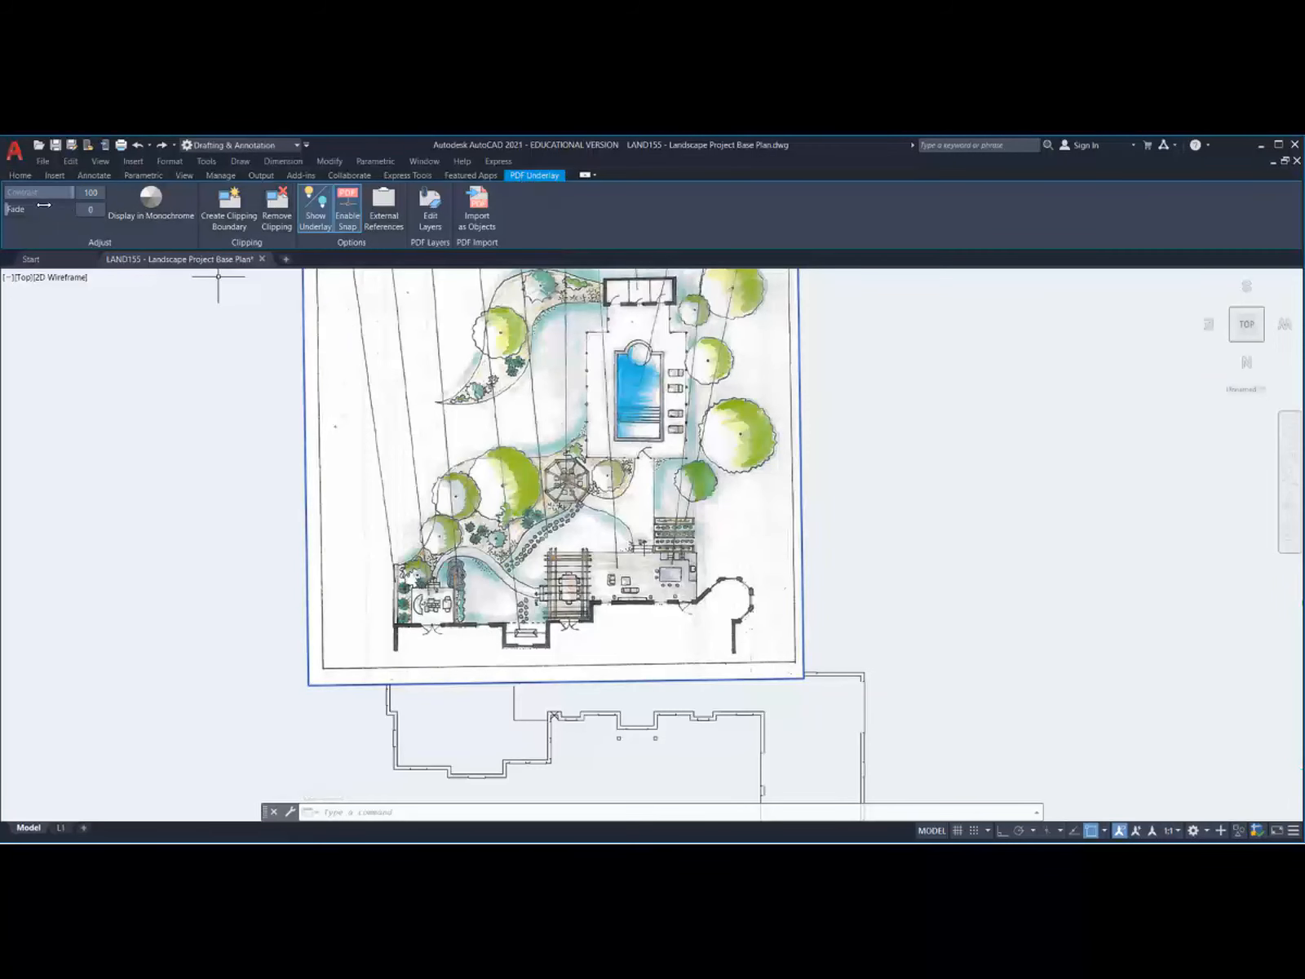
{"action": "left_click_drag", "start_coordinate": [16, 209], "coordinate": [47, 209]}
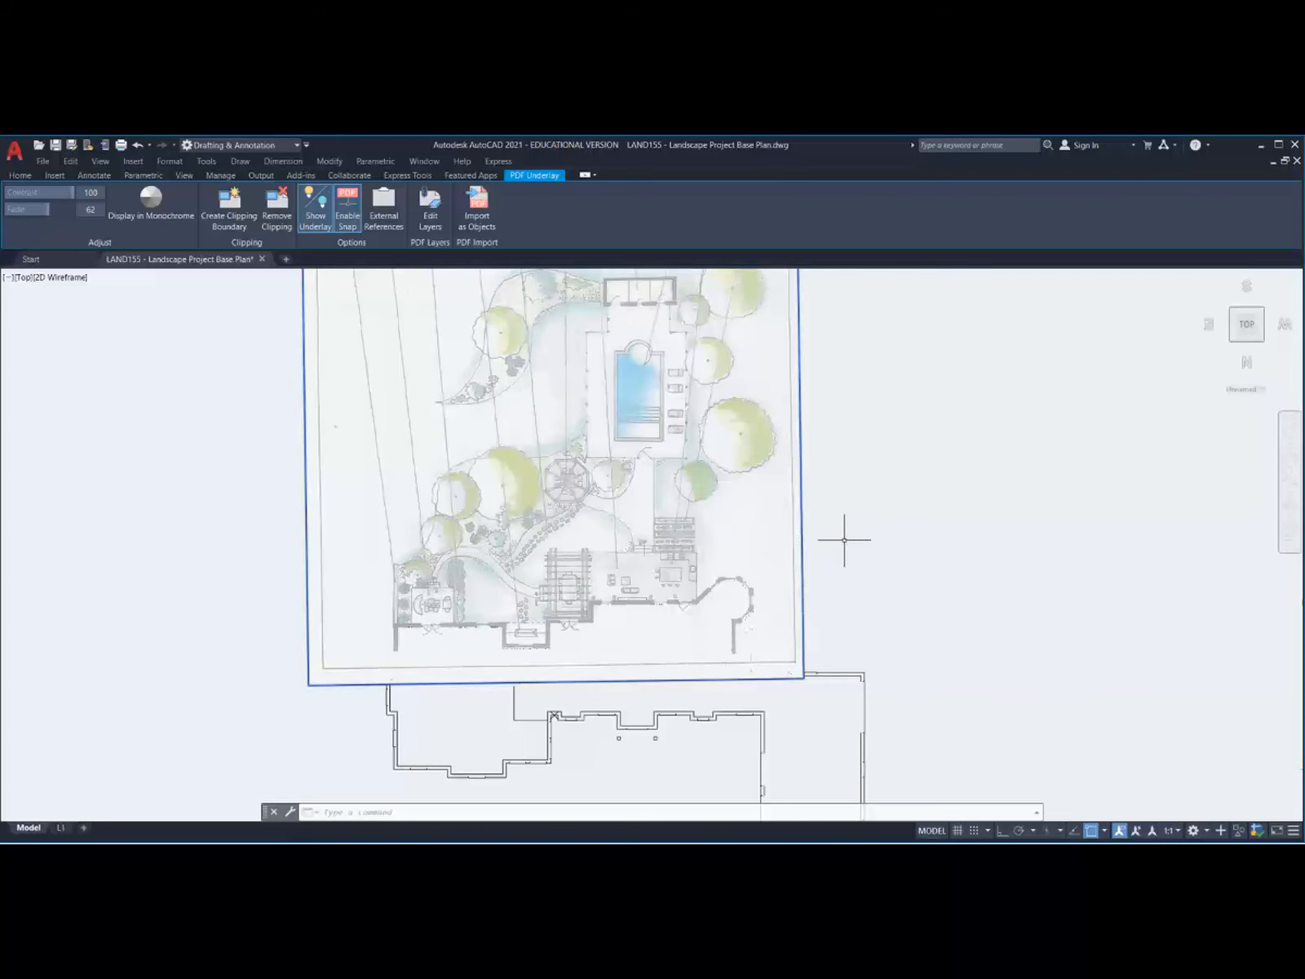
{"action": "left_click", "coordinate": [889, 487]}
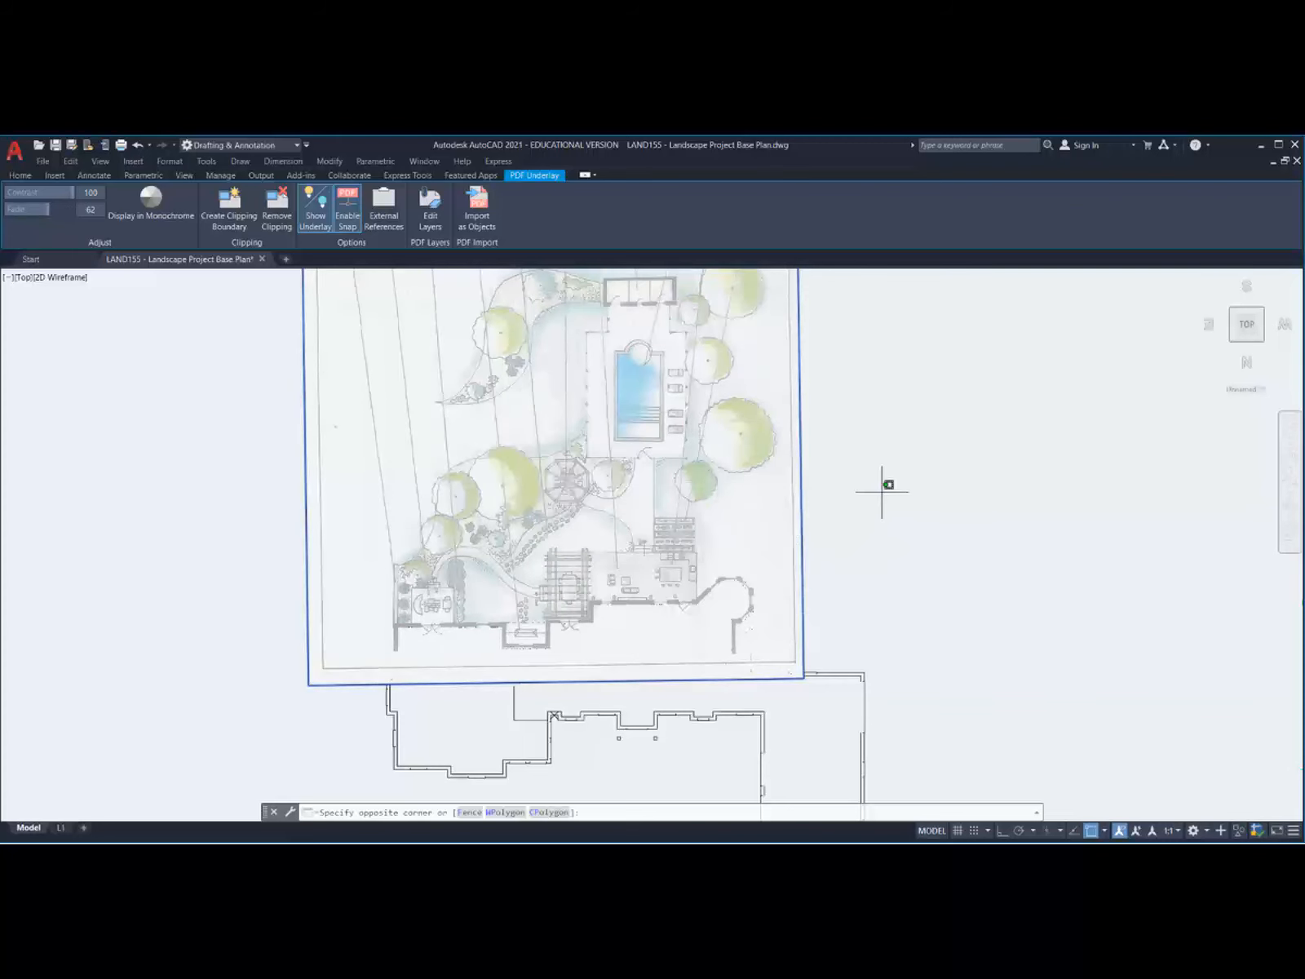
{"action": "key", "text": "Escape"}
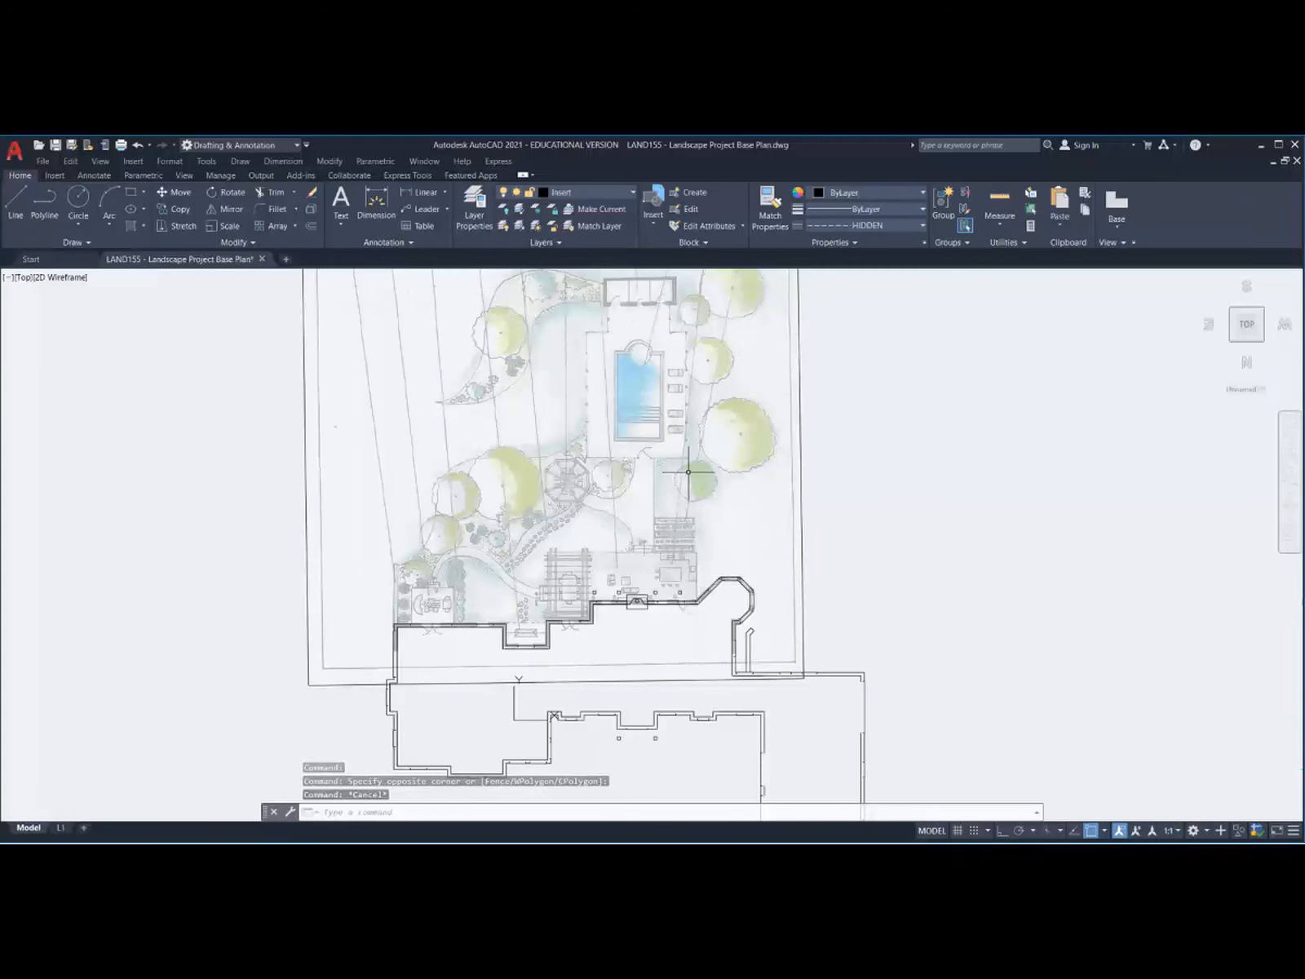
Step: Lock the Insert layer that holds the PDF underlay
{"action": "left_click", "coordinate": [634, 194]}
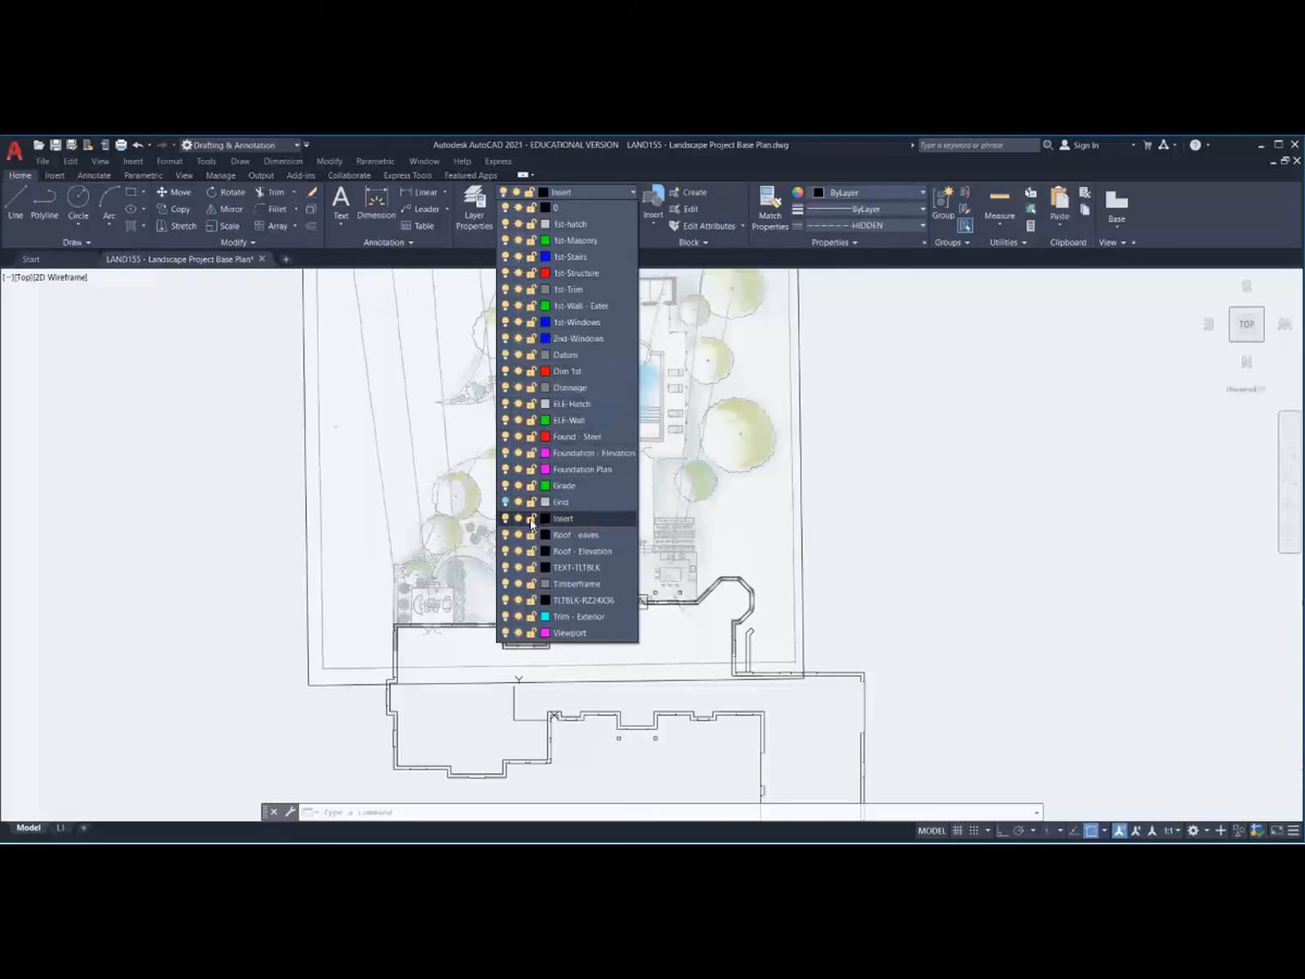
{"action": "left_click", "coordinate": [532, 519]}
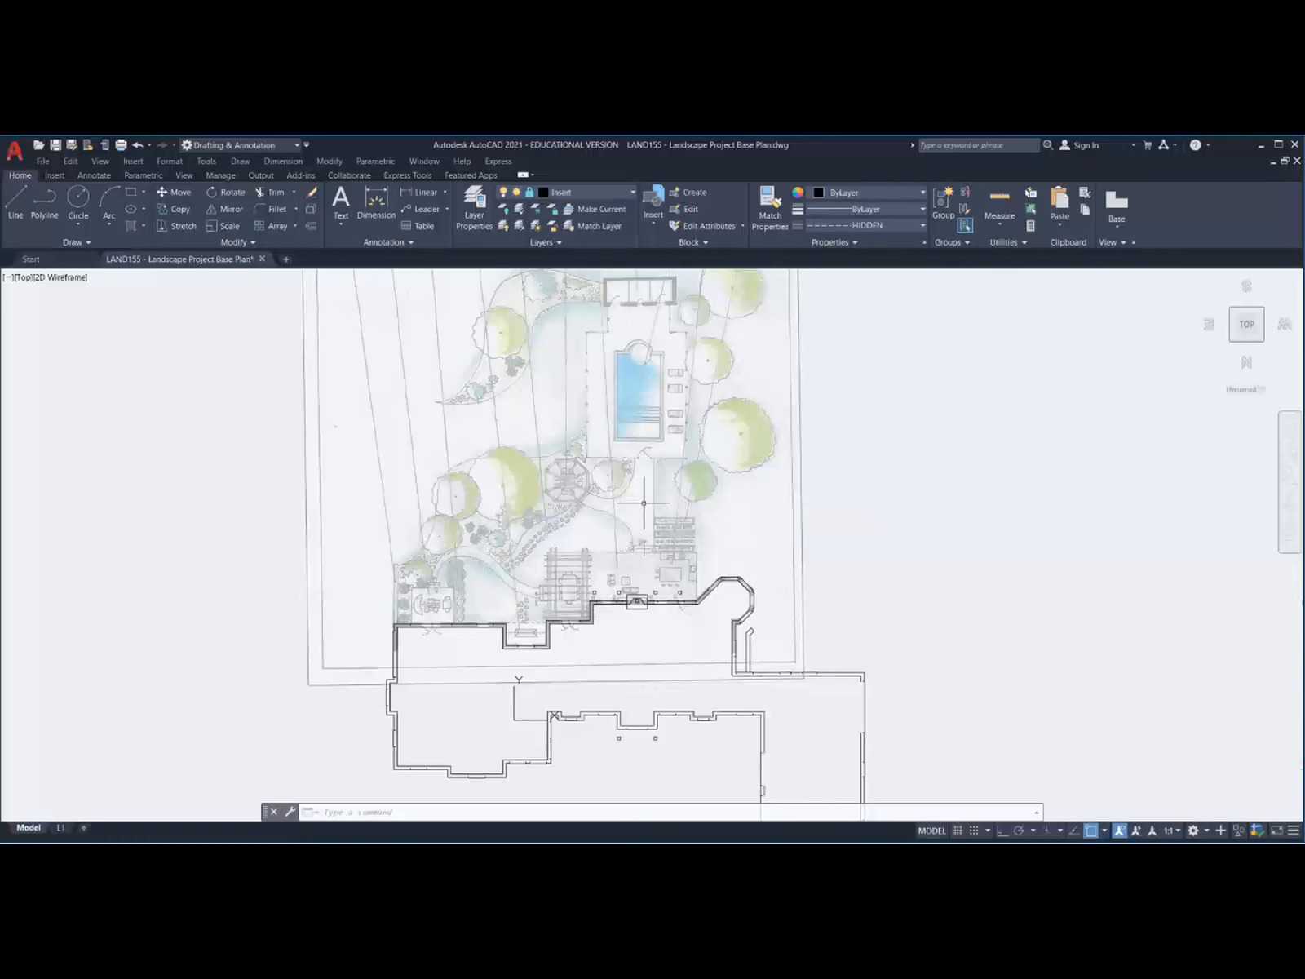
Step: Create a new layer named Back Deck and give it index color 8
{"action": "left_click", "coordinate": [476, 210]}
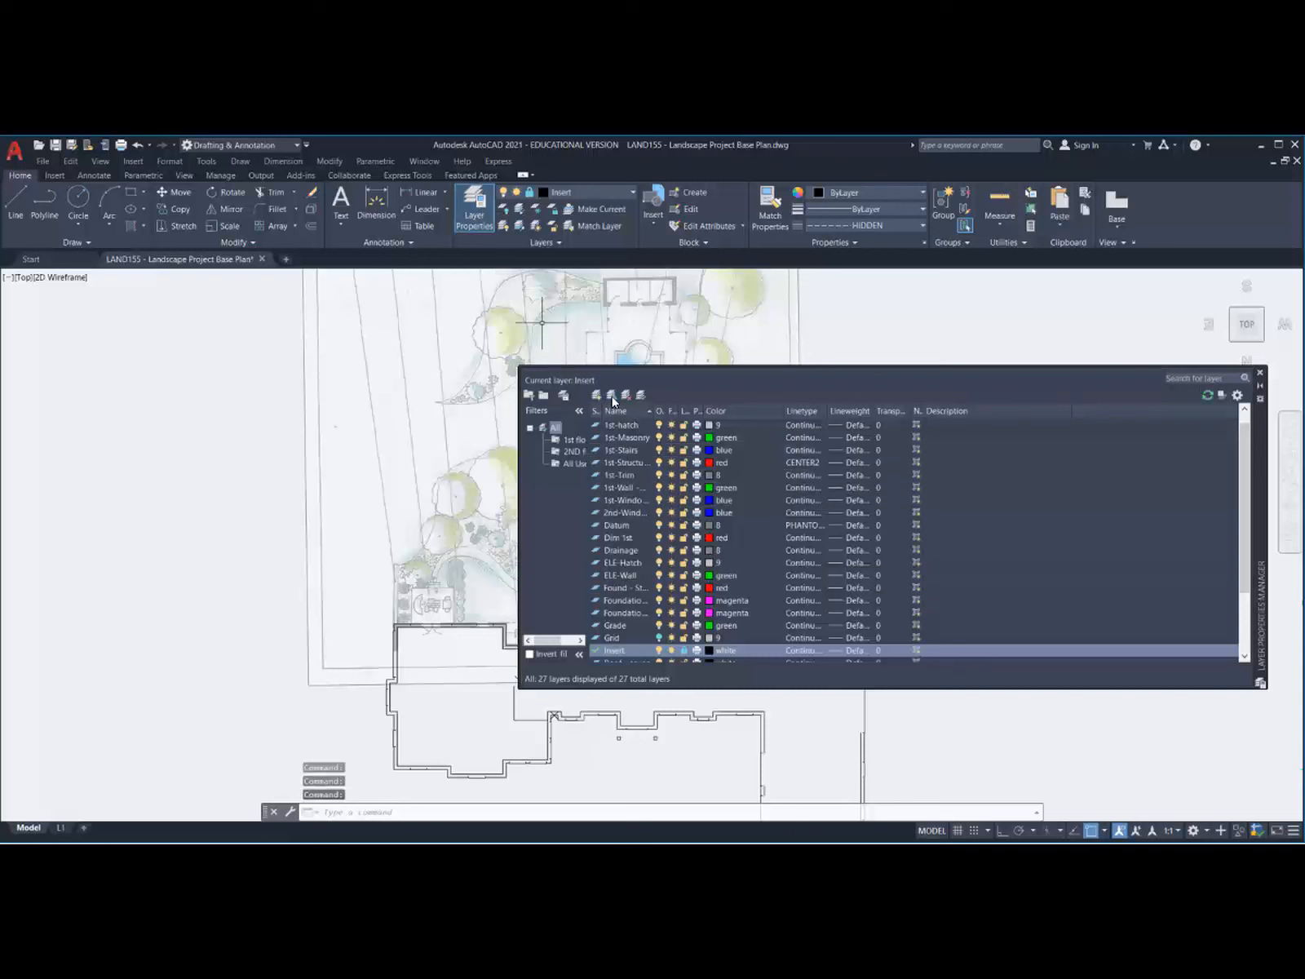
{"action": "left_click", "coordinate": [612, 395]}
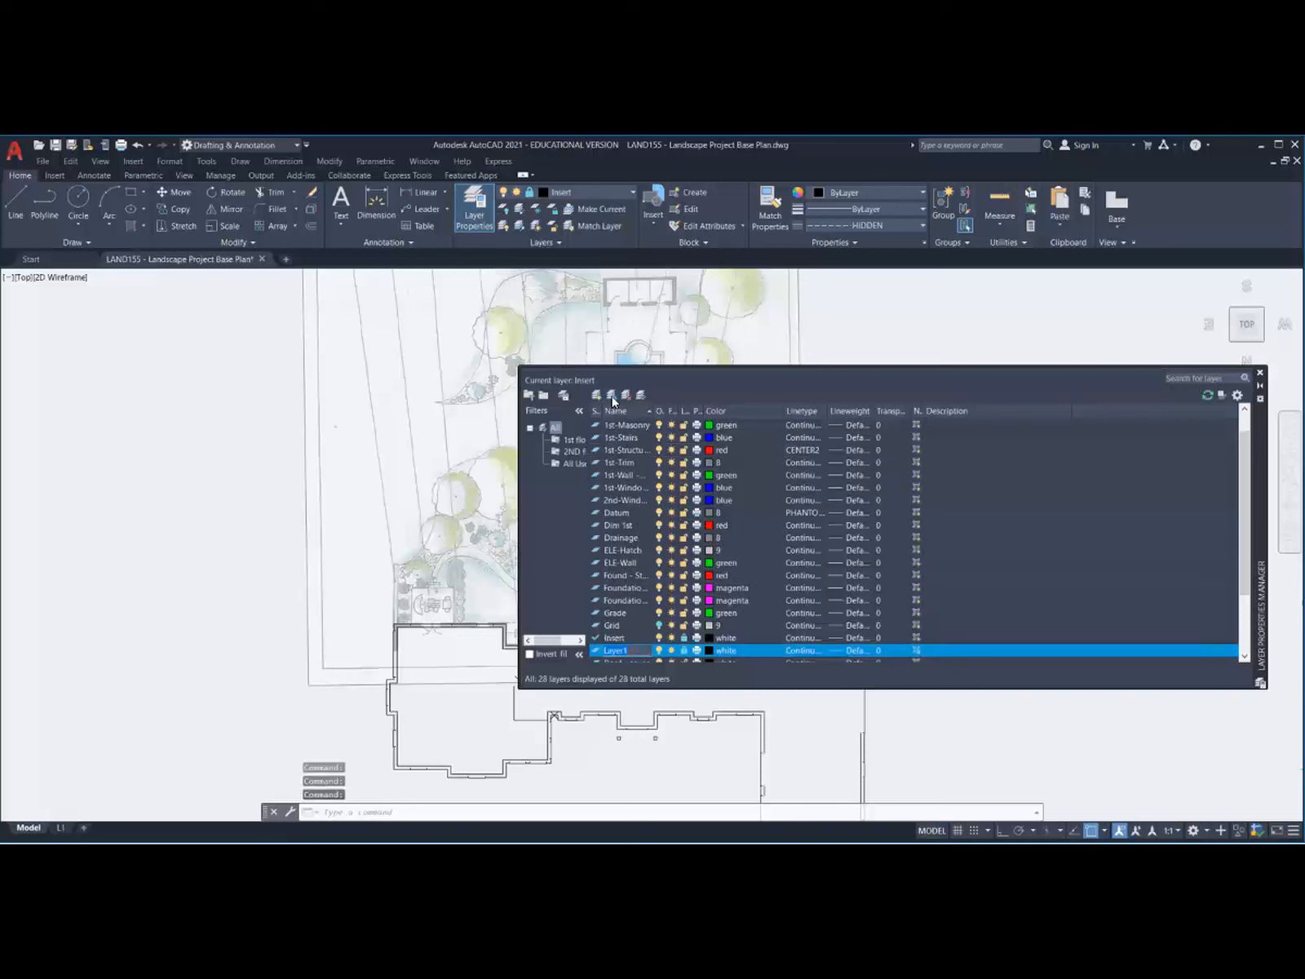
{"action": "type", "text": "Back Deck"}
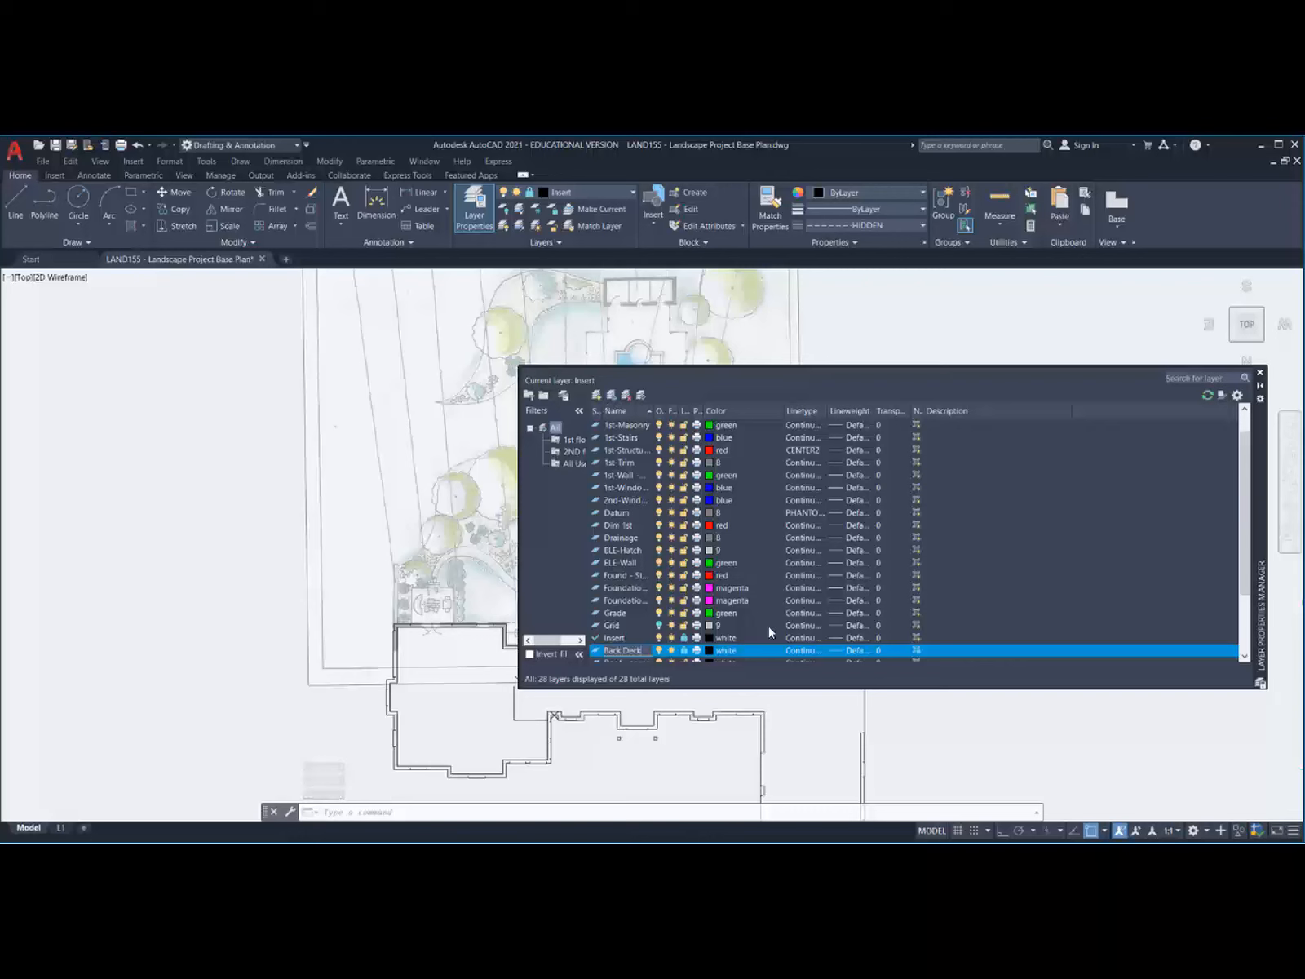
{"action": "left_click", "coordinate": [710, 652]}
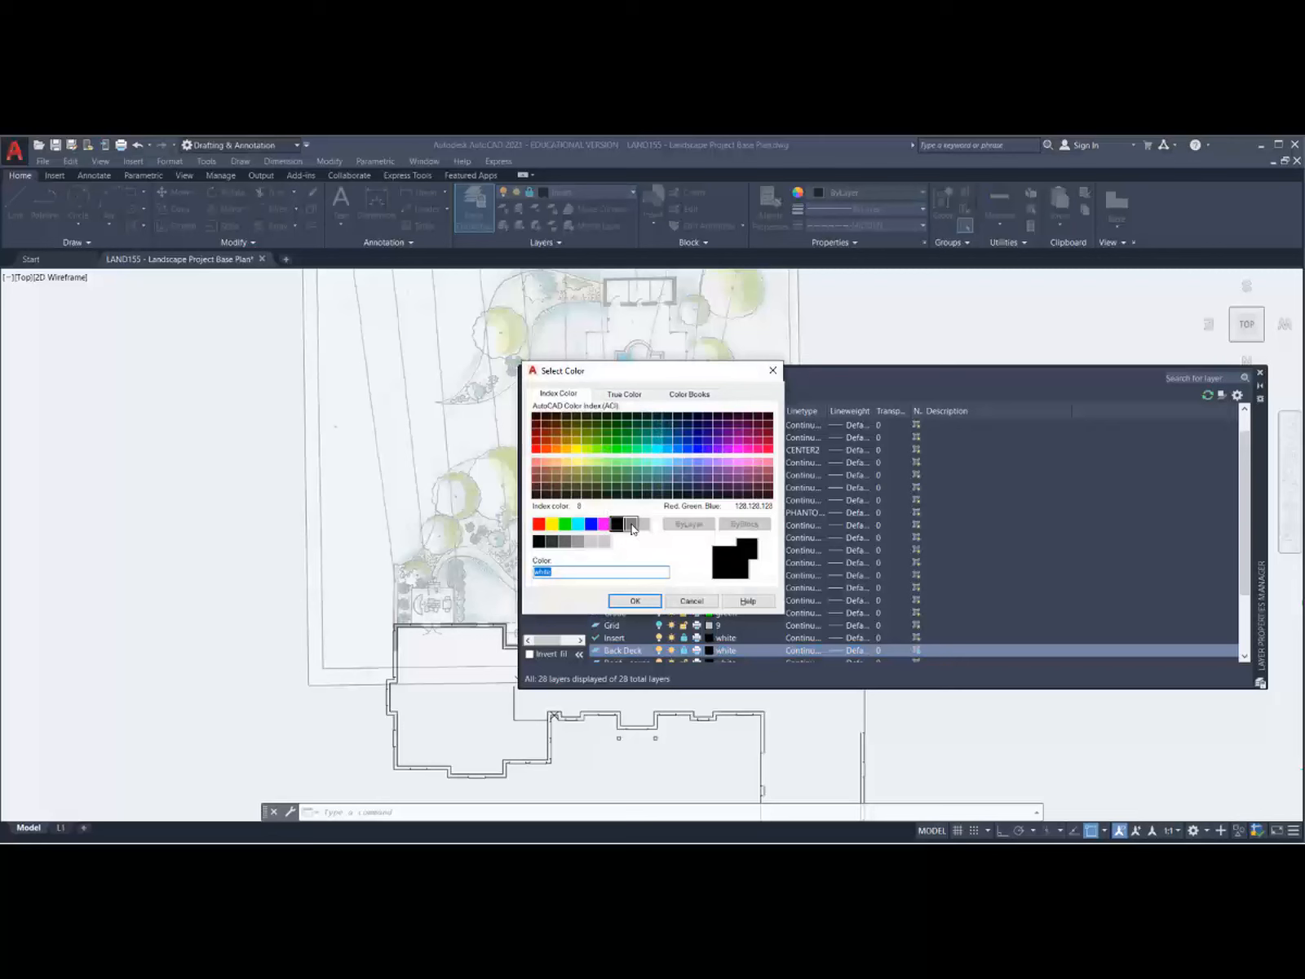
{"action": "left_click", "coordinate": [632, 526]}
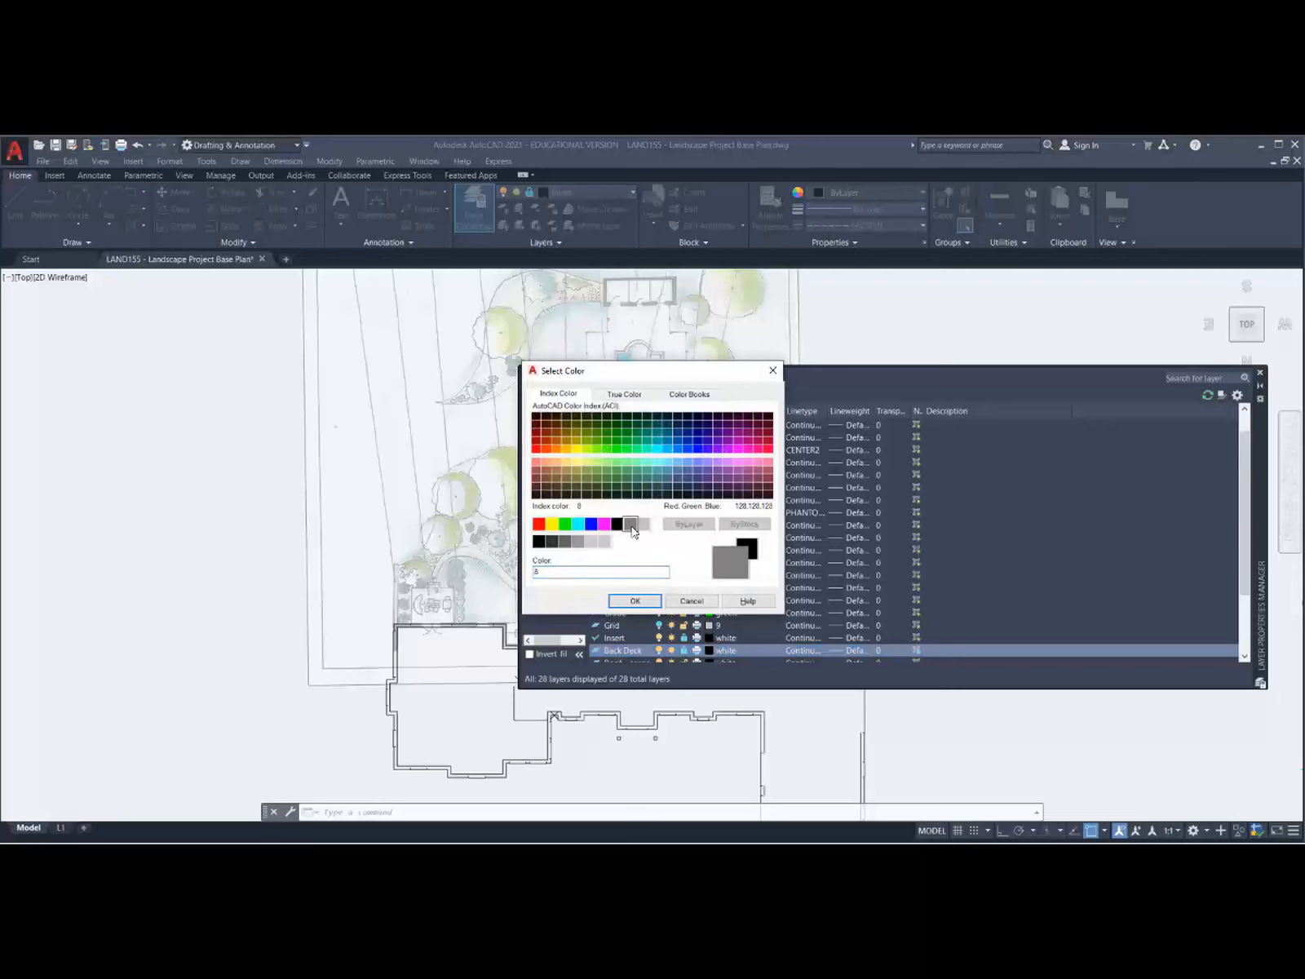
{"action": "left_click", "coordinate": [643, 607]}
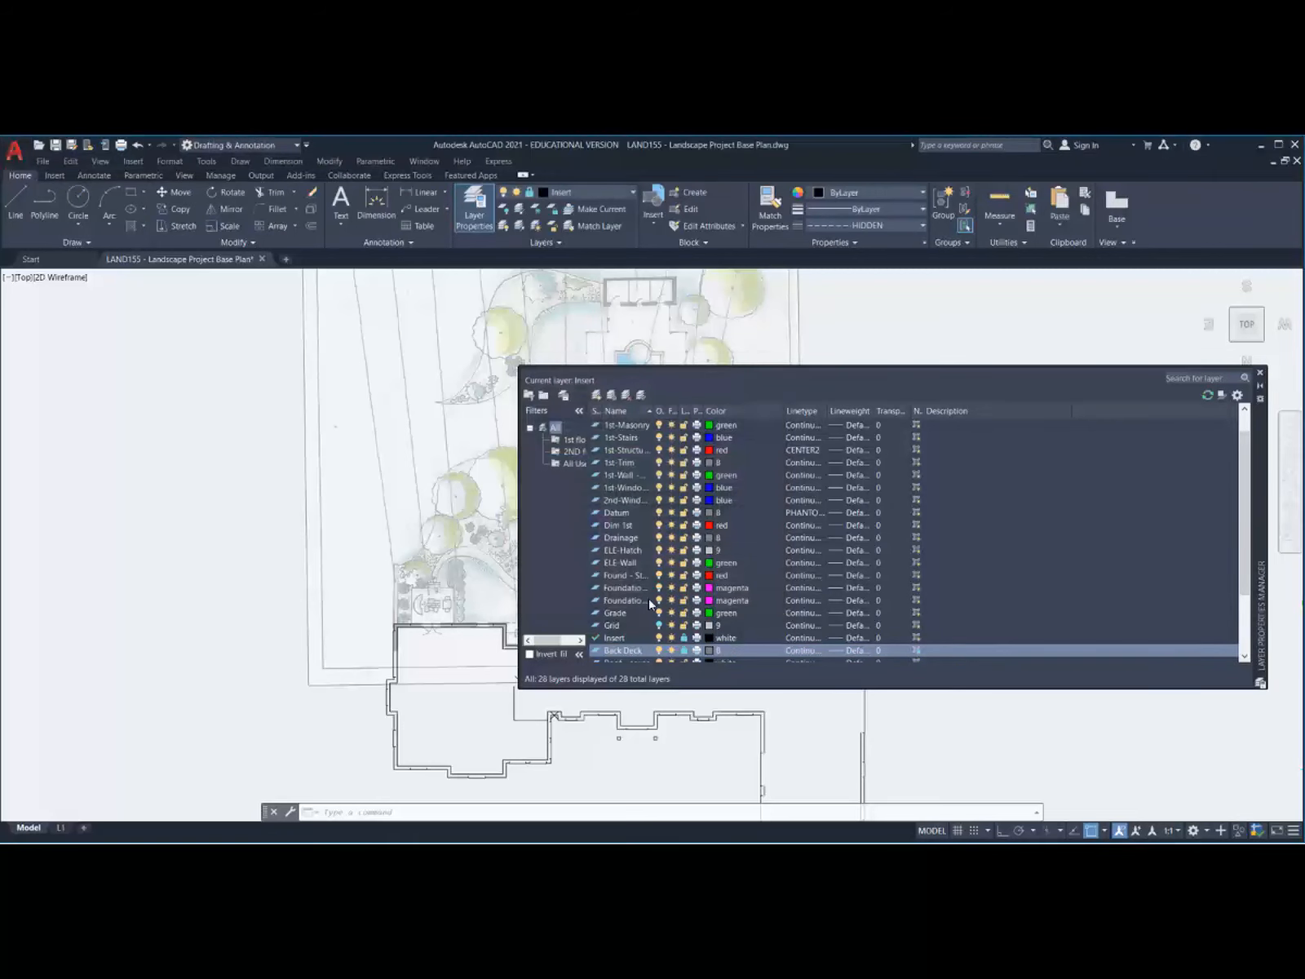
Step: Make Back Deck the current layer and close the layer manager
{"action": "left_click", "coordinate": [601, 651]}
{"action": "double_click", "coordinate": [595, 650]}
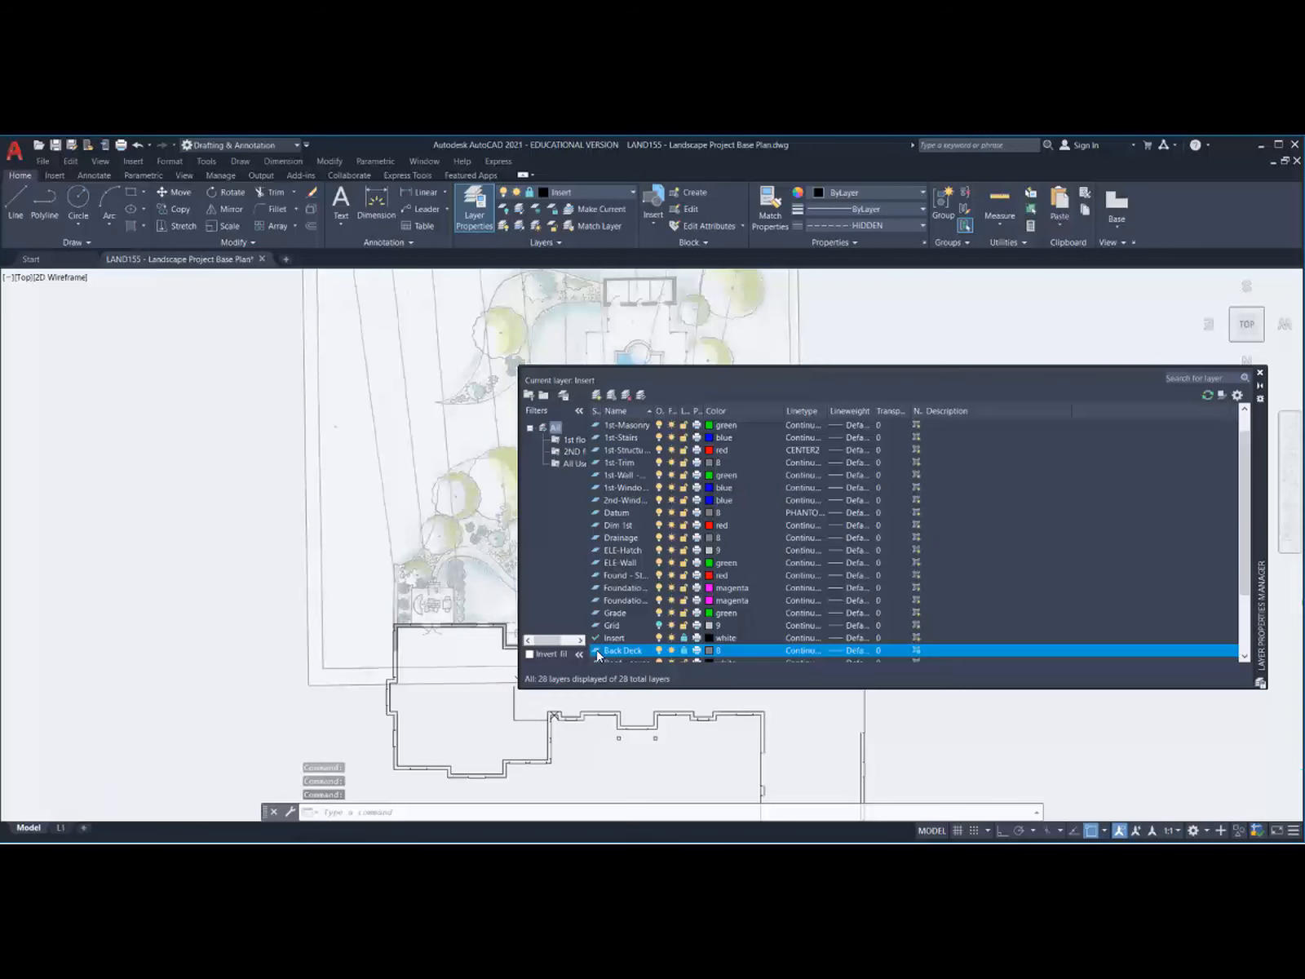
{"action": "left_click", "coordinate": [1260, 372]}
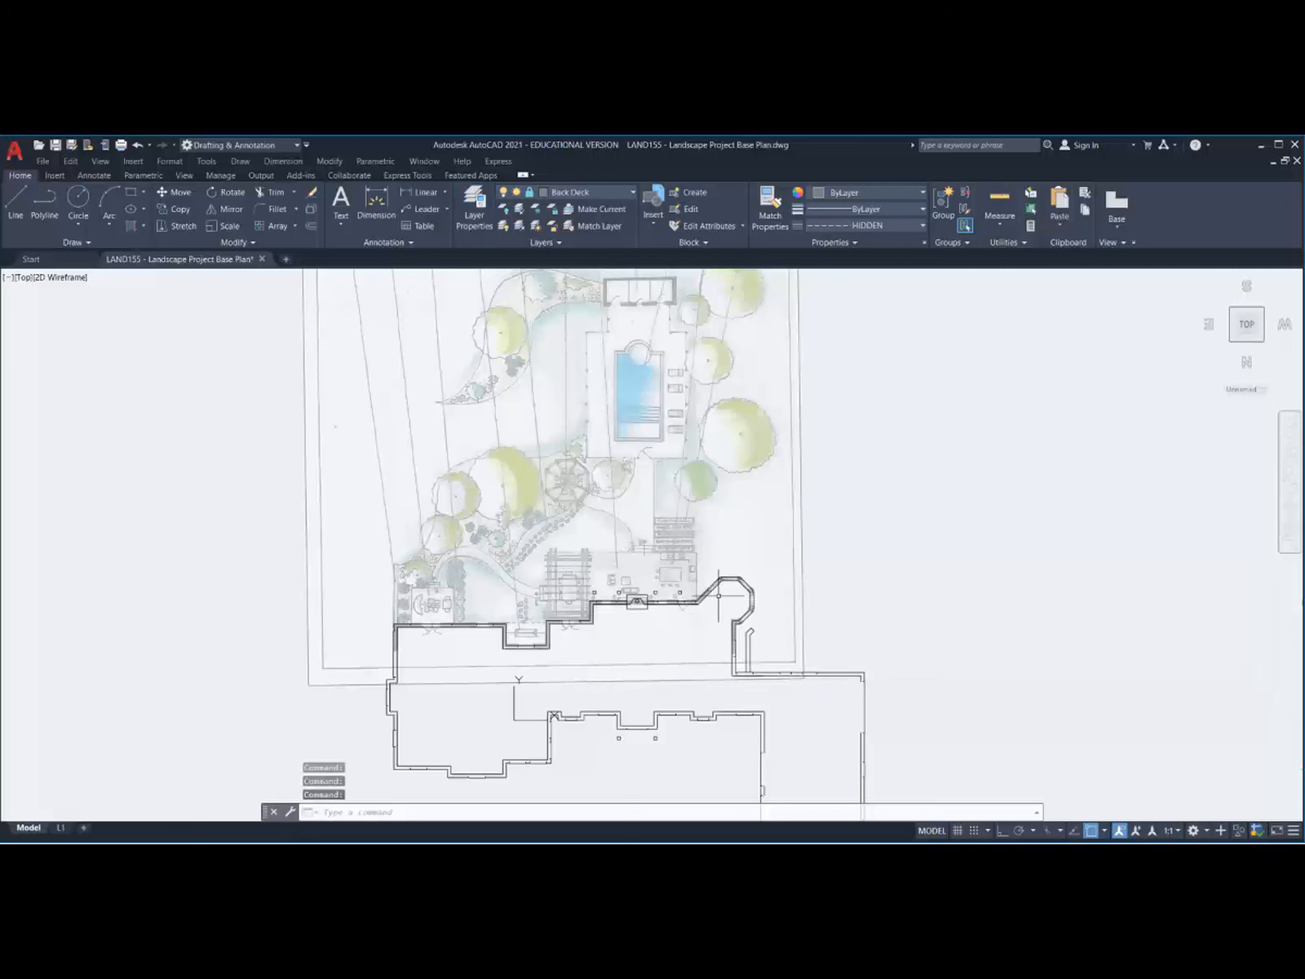
Step: Unlock the Back Deck layer in the layer properties, leaving the Insert layer locked, and close the layer manager
{"action": "scroll", "coordinate": [655, 588], "scroll_direction": "up", "scroll_amount": 4}
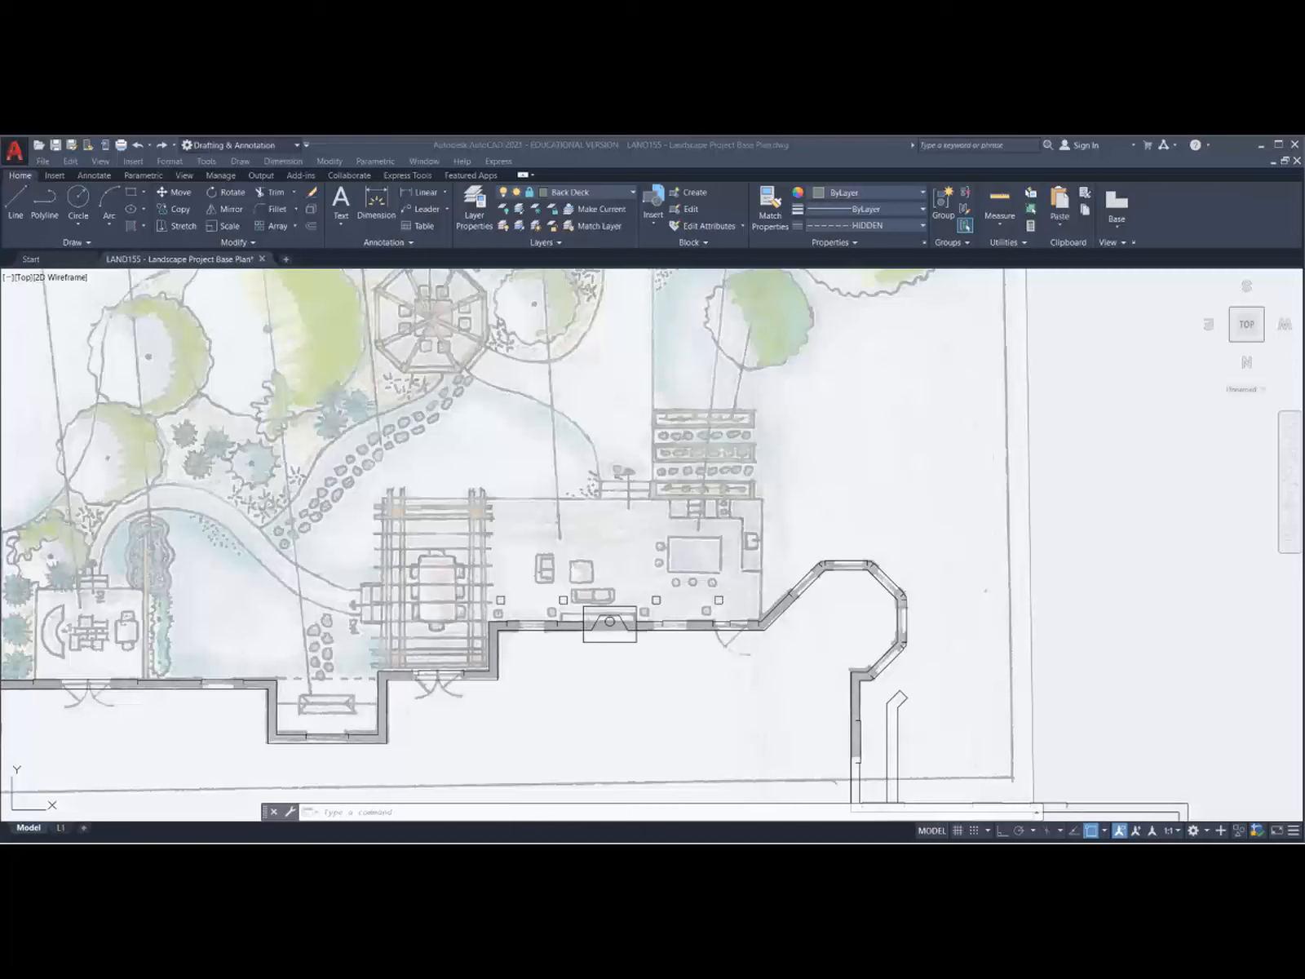
{"action": "left_click", "coordinate": [634, 193]}
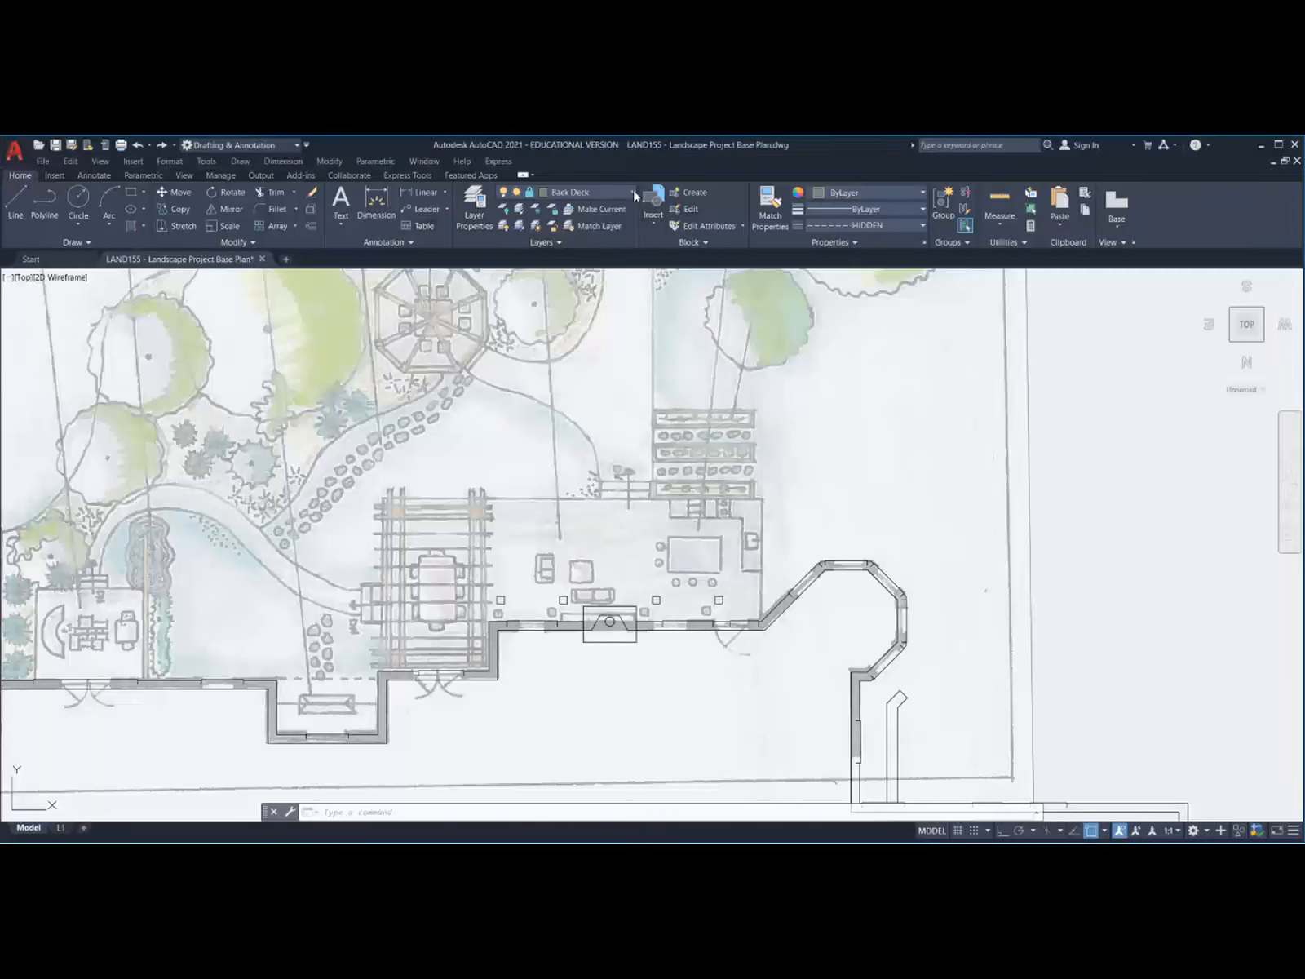
{"action": "left_click", "coordinate": [479, 208]}
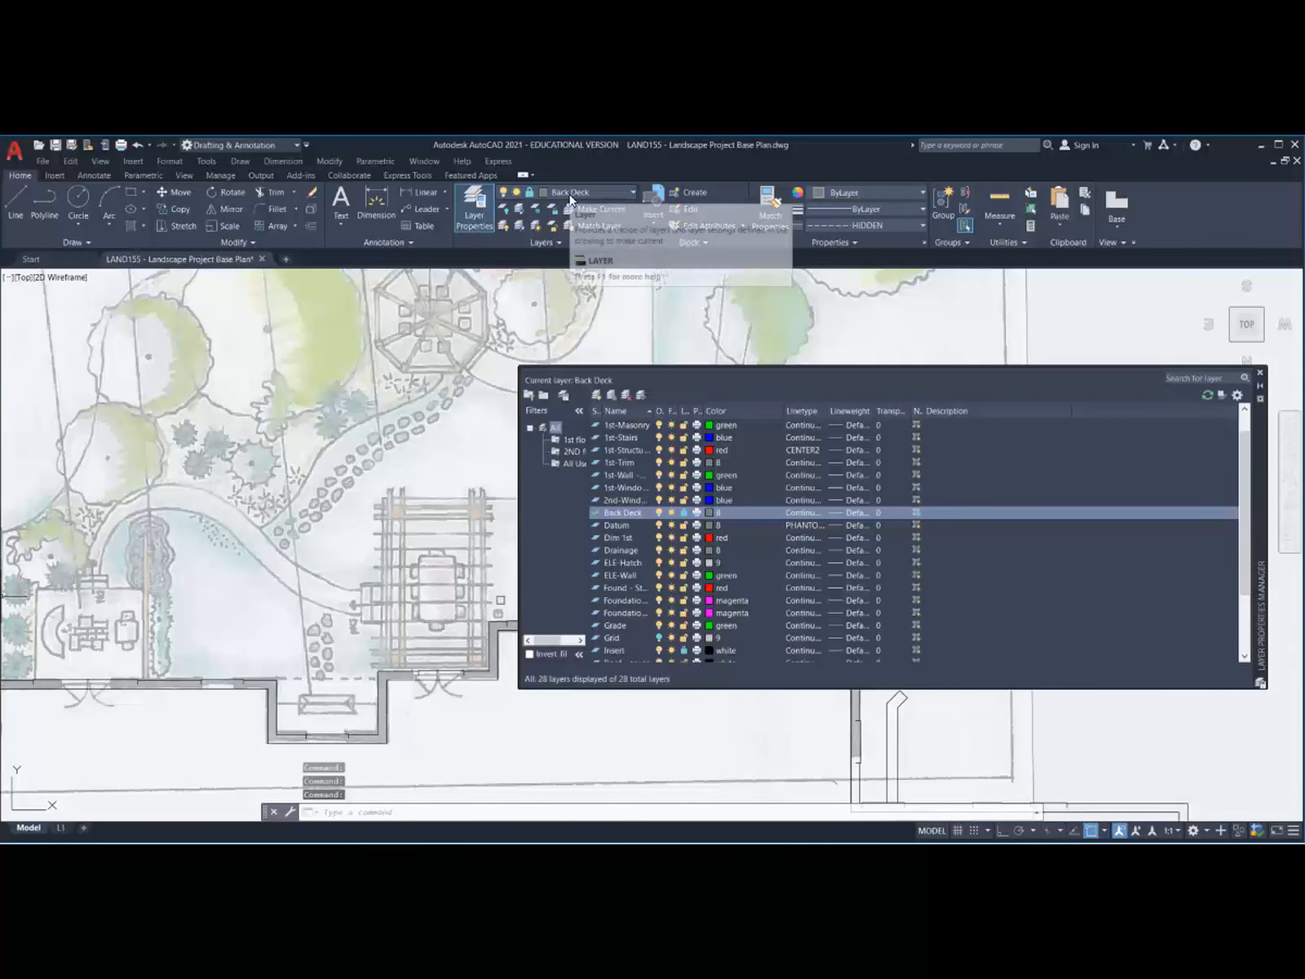
{"action": "left_click", "coordinate": [689, 514]}
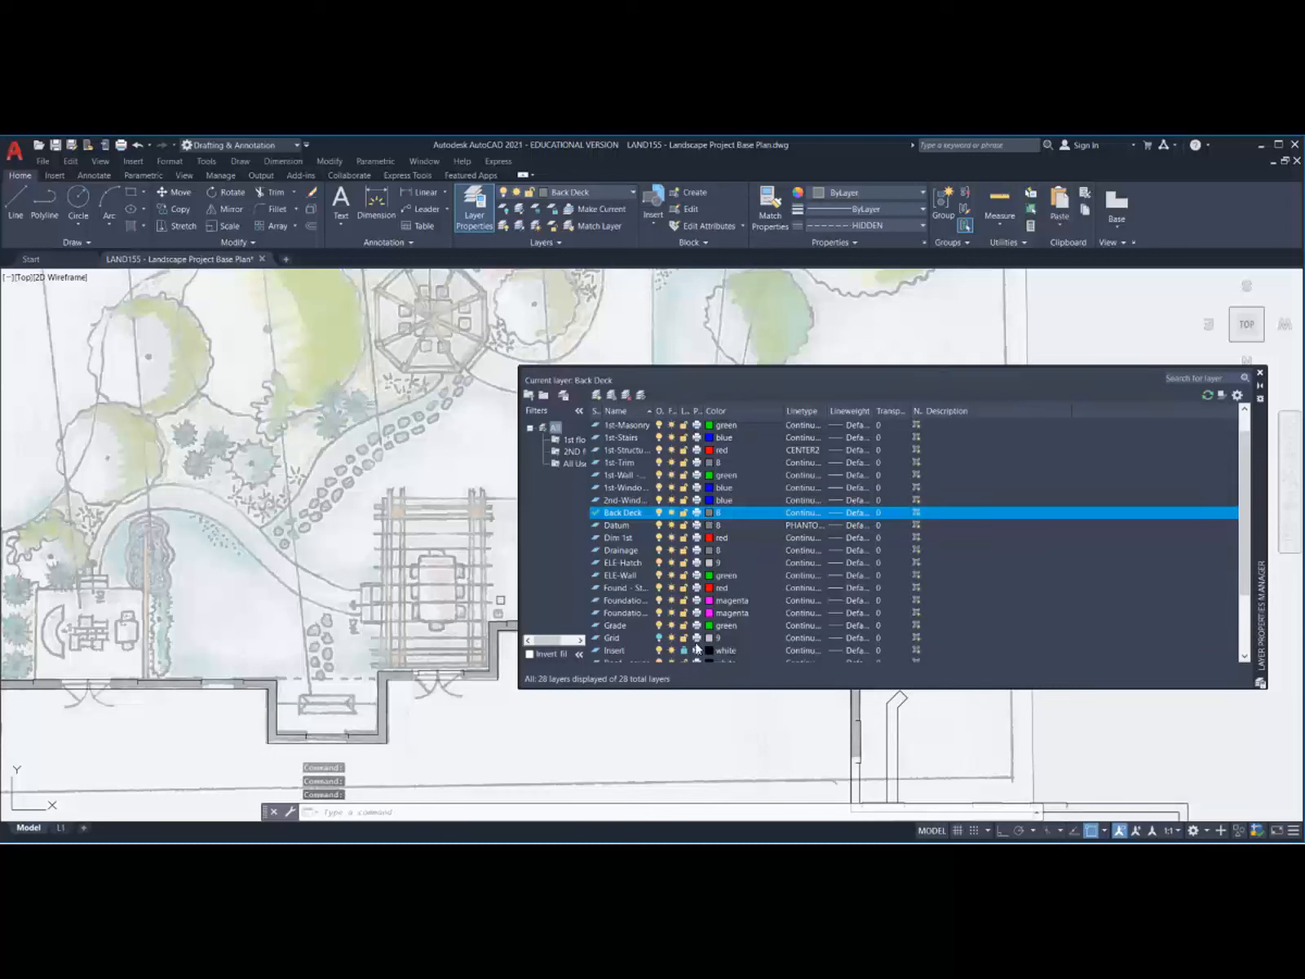
{"action": "scroll", "coordinate": [710, 624], "scroll_direction": "down", "scroll_amount": 3}
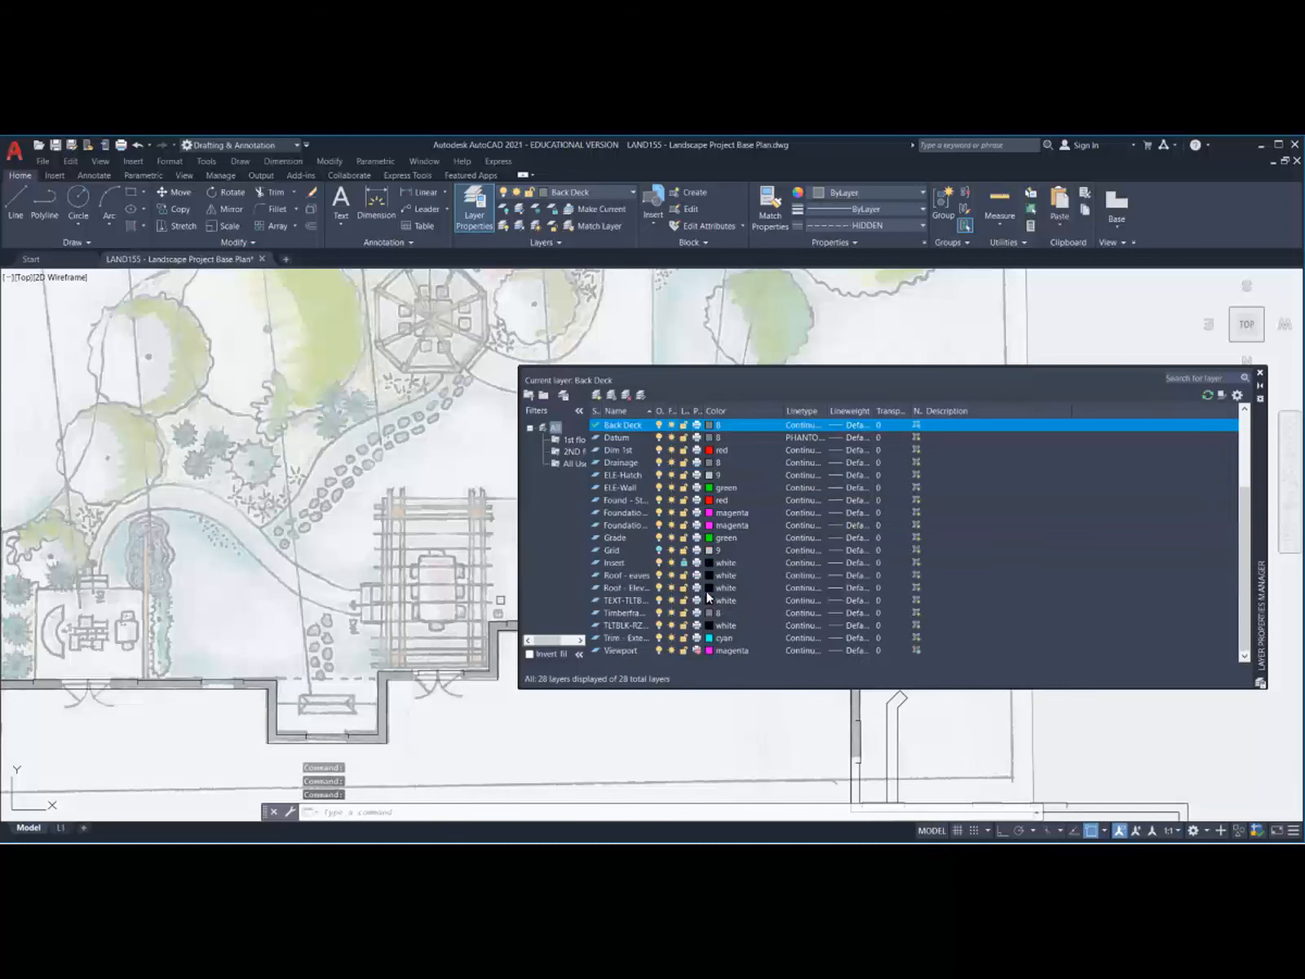
{"action": "left_click", "coordinate": [1259, 372]}
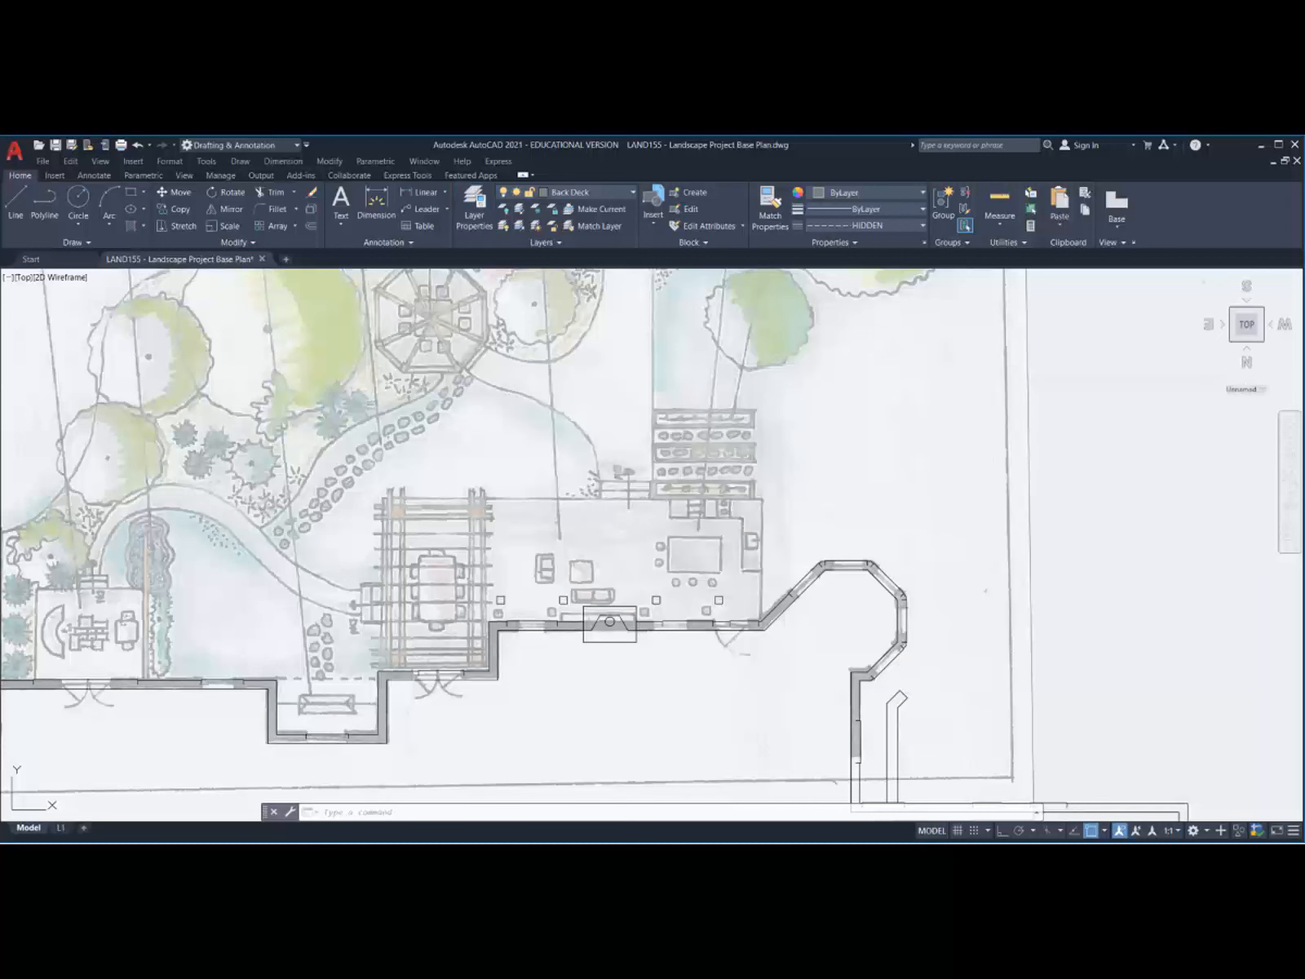
Step: Start the back deck outline with a 13.5' line at 90° from the house wall corner beside the octagonal bay
{"action": "left_click", "coordinate": [20, 202]}
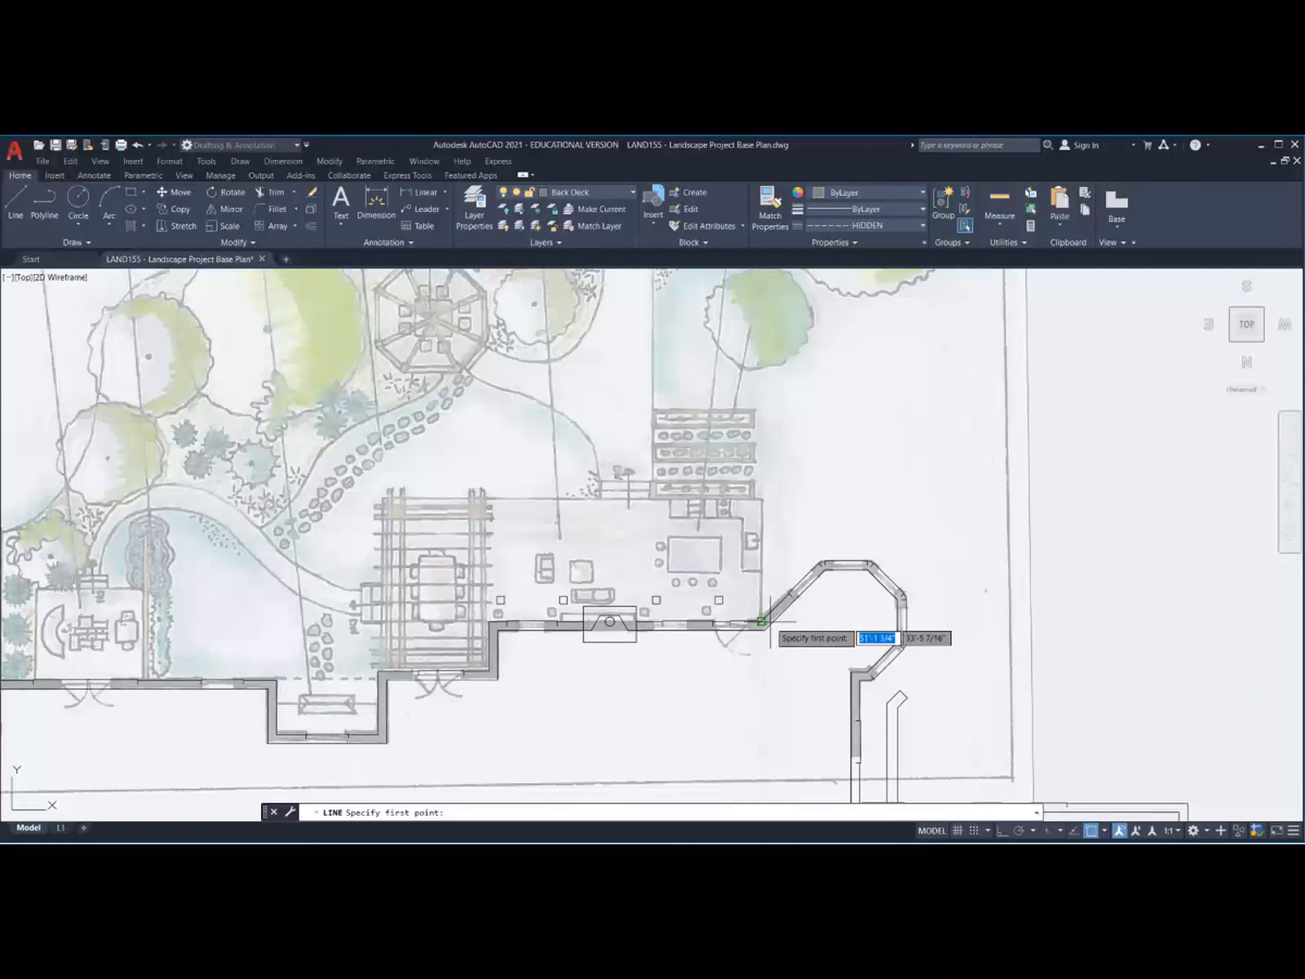
{"action": "scroll", "coordinate": [761, 622], "scroll_direction": "up", "scroll_amount": 4}
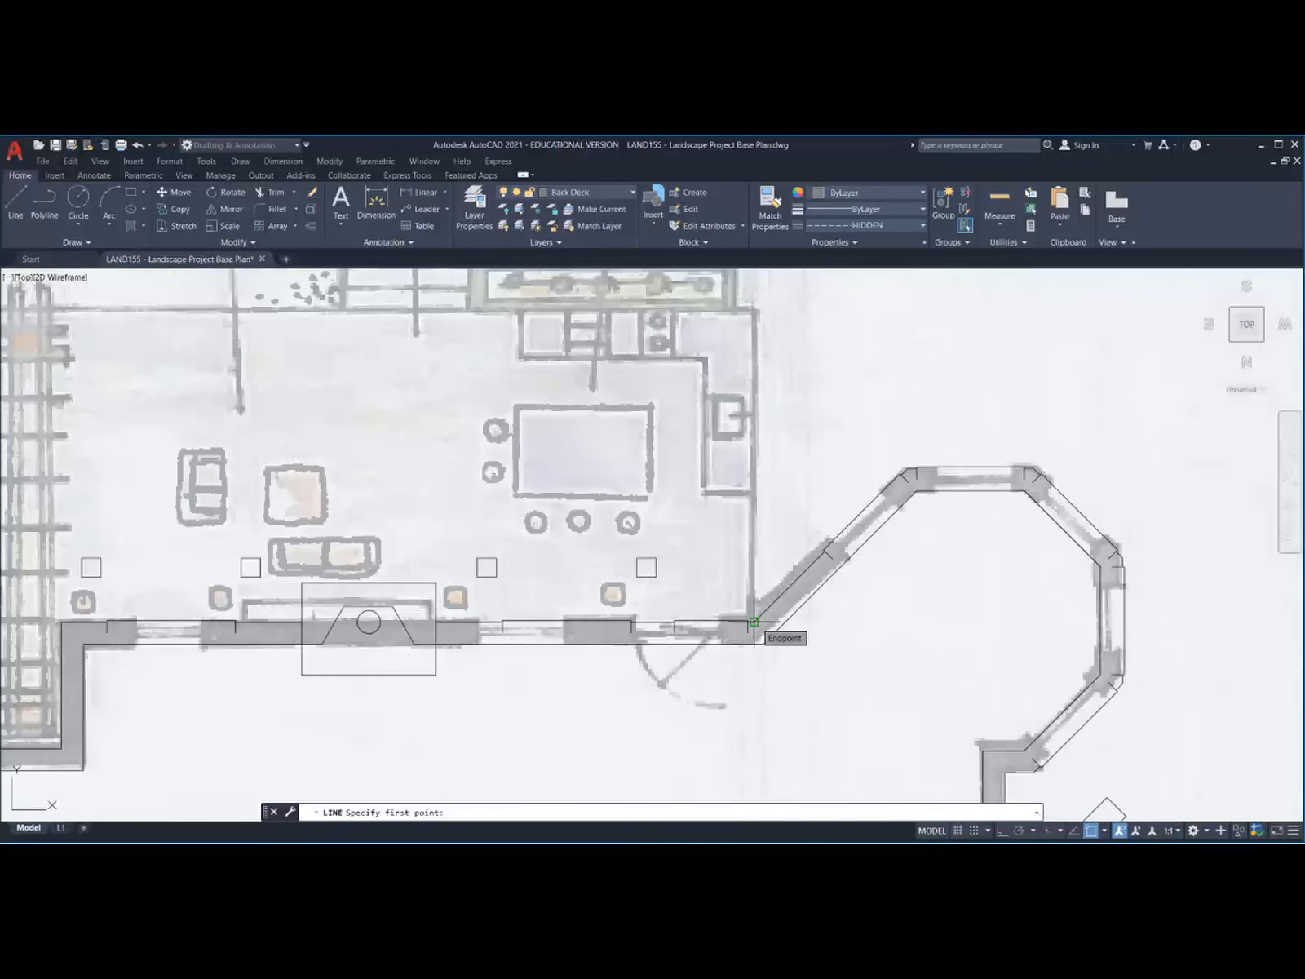
{"action": "left_click", "coordinate": [754, 622]}
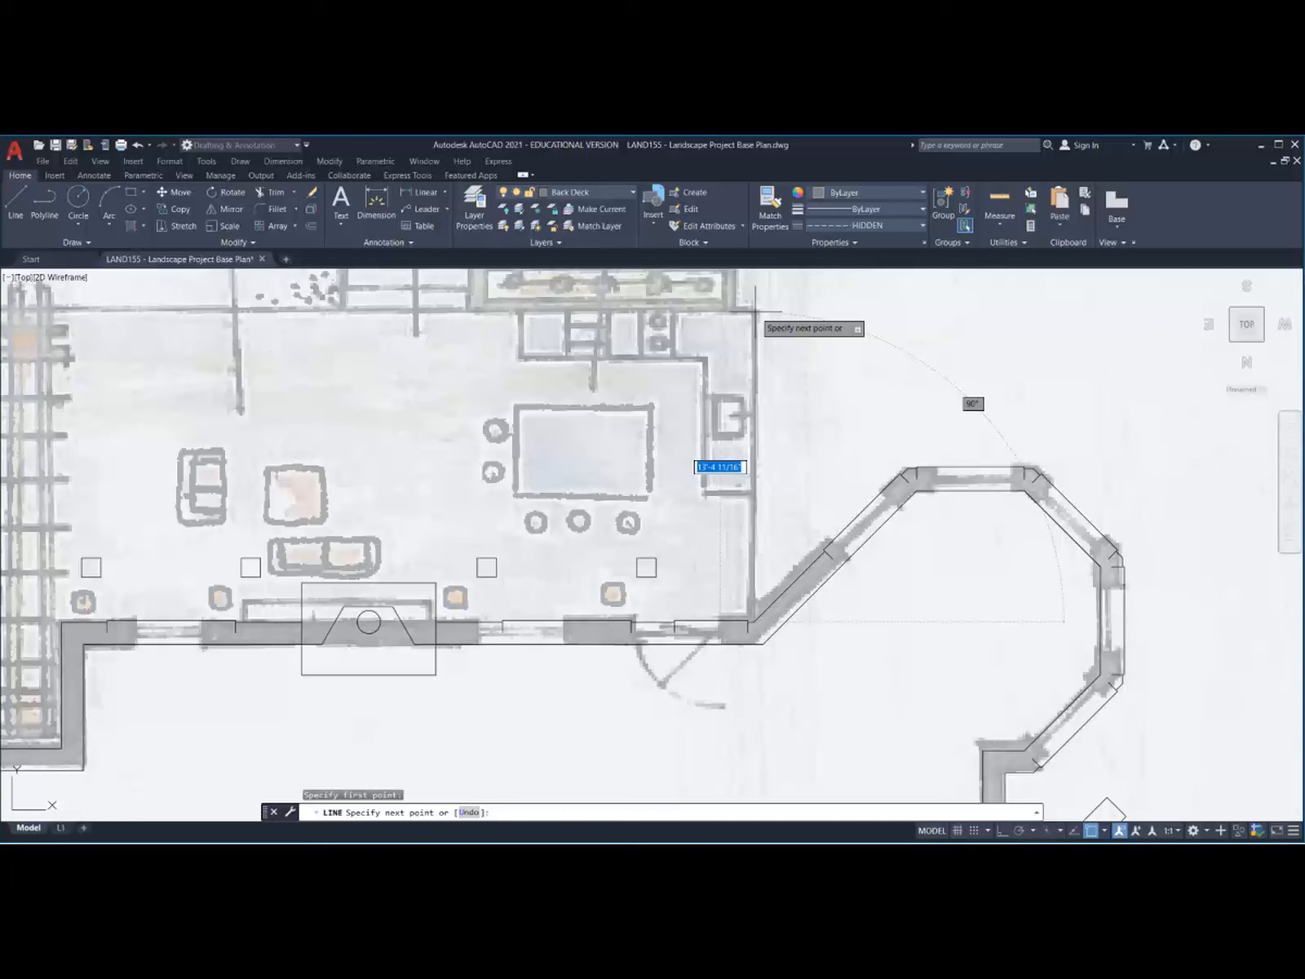
{"action": "key", "text": "F8"}
{"action": "type", "text": "13"}
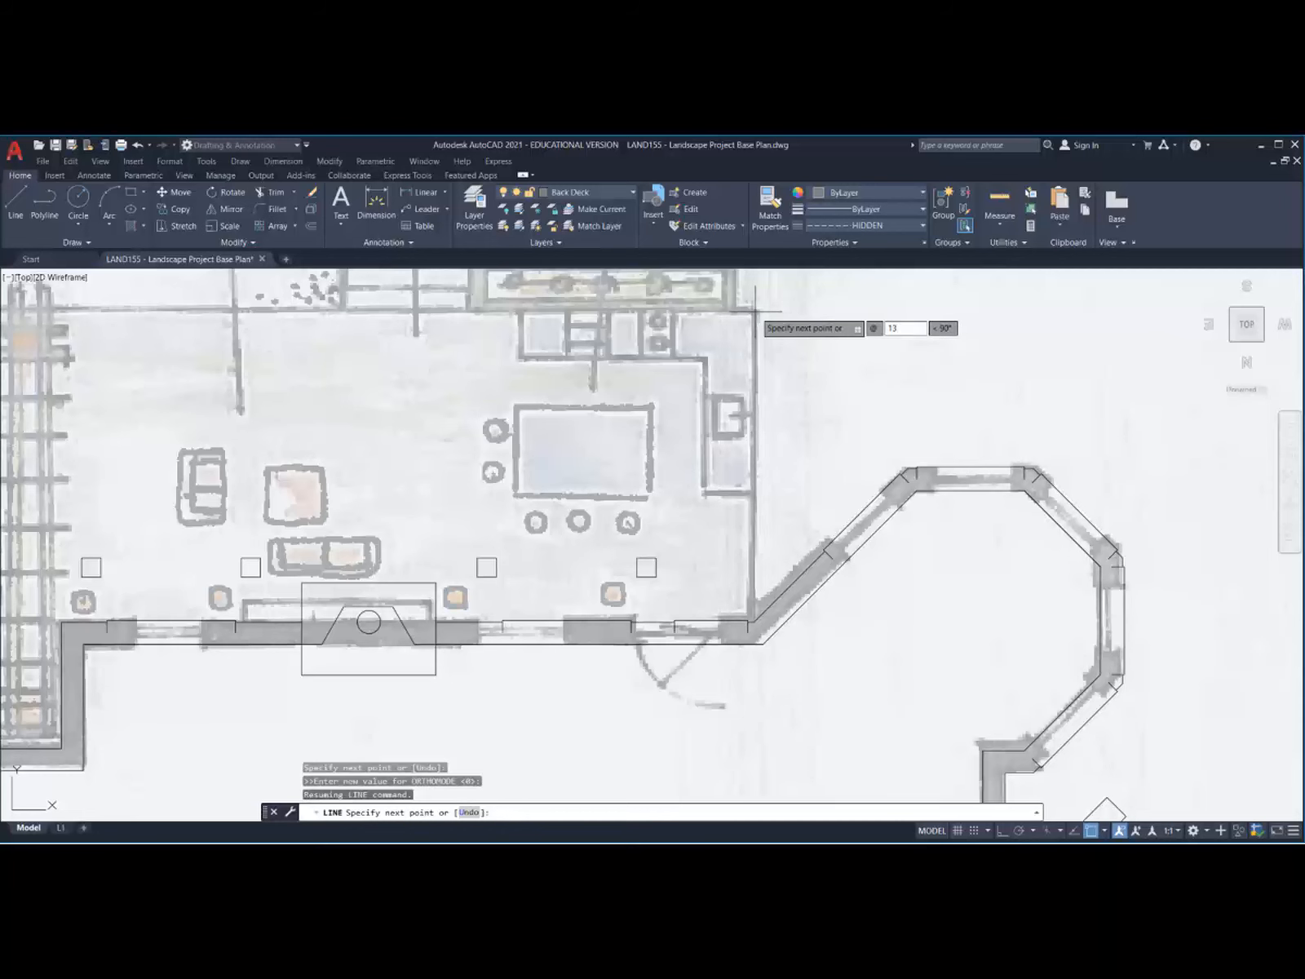
{"action": "type", "text": ".5"}
{"action": "key", "text": "Tab"}
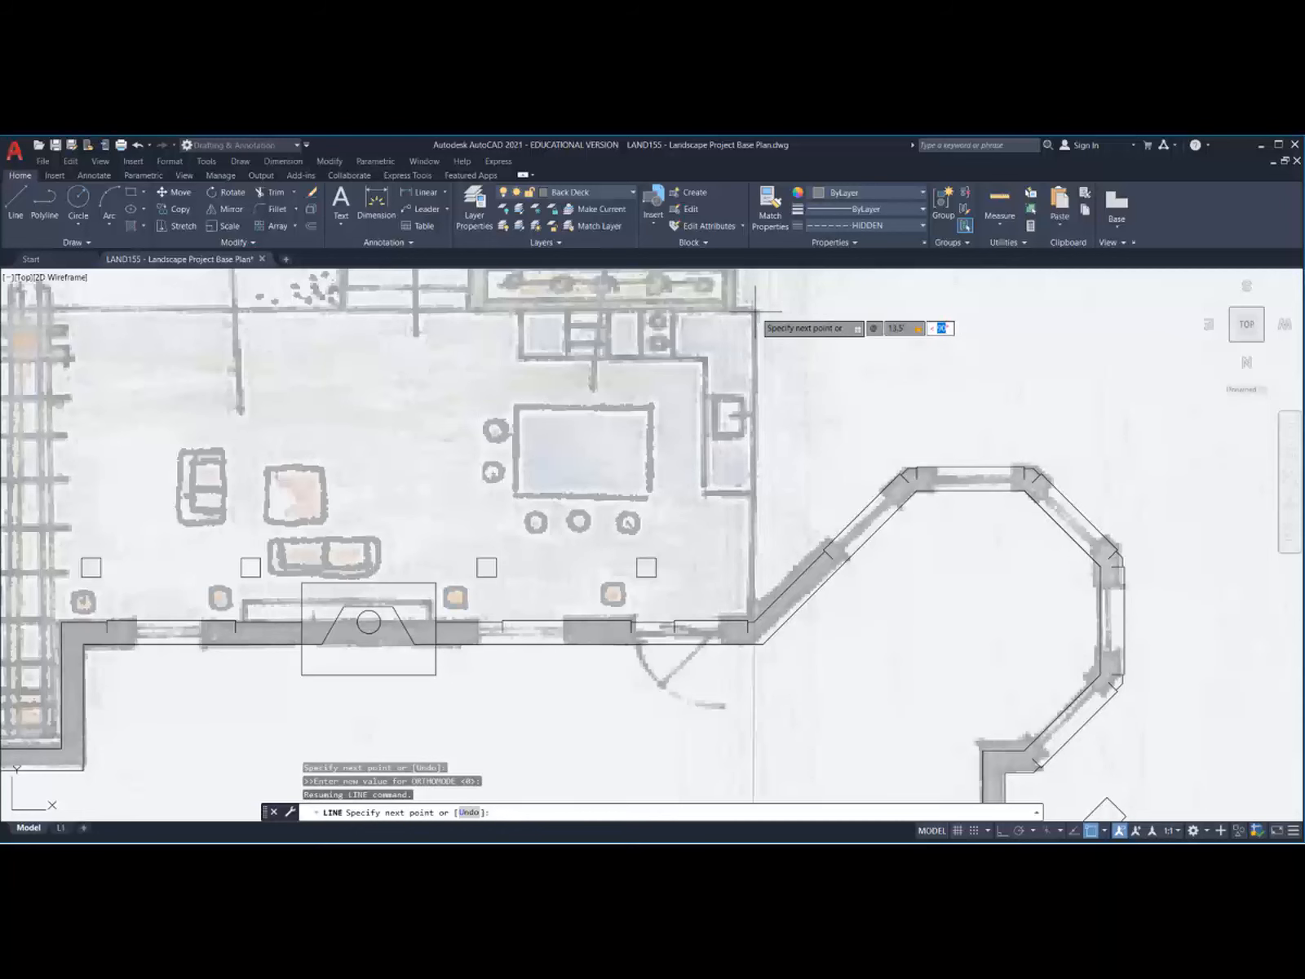
{"action": "type", "text": "90"}
{"action": "key", "text": "Return"}
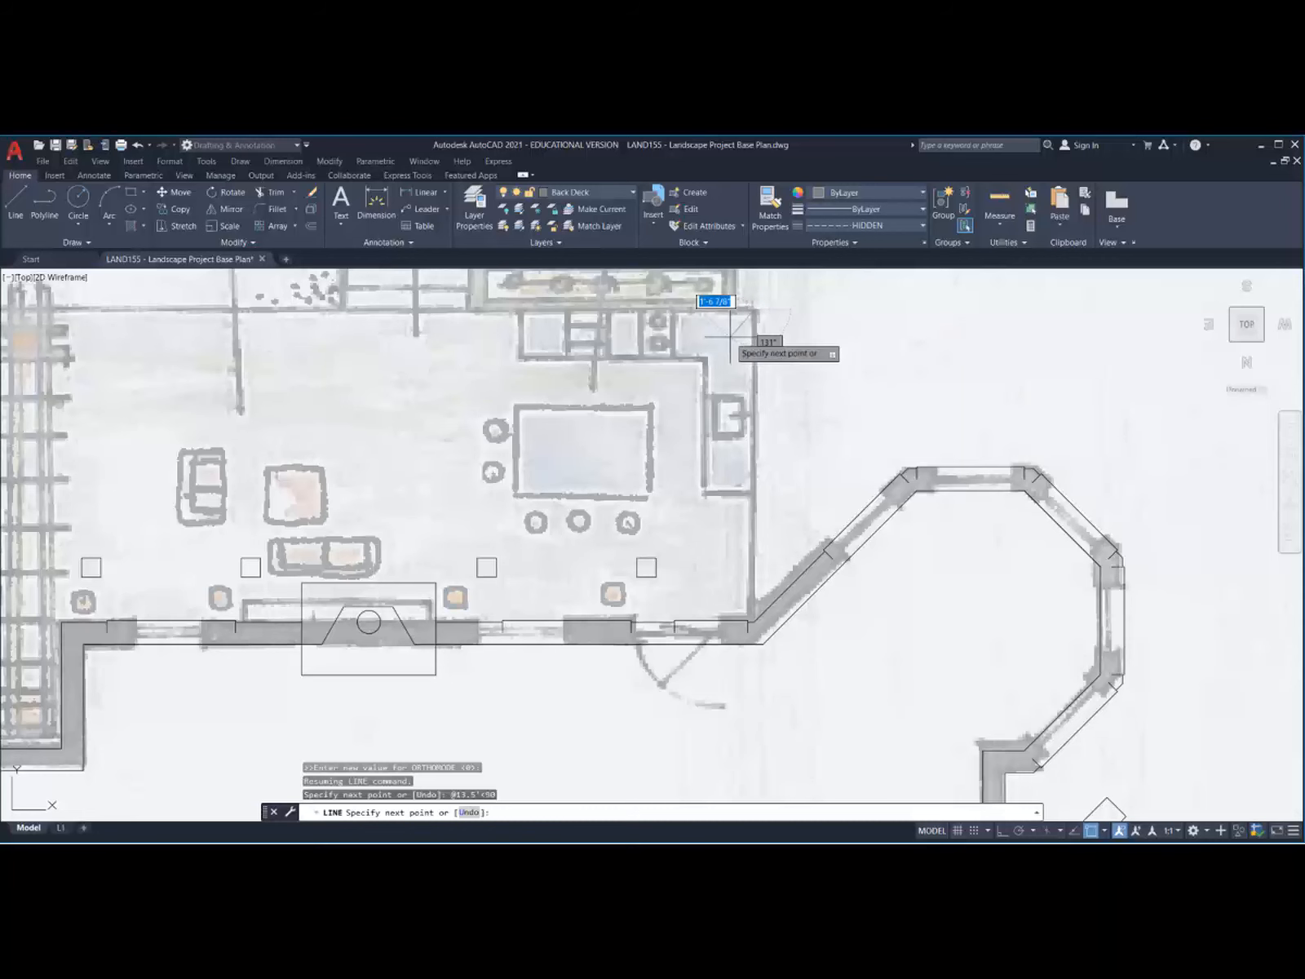
Step: Continue the deck outline along its outer edge, perpendicular to the recessed wall's line past the pergola, and down to that wall's corner endpoint
{"action": "scroll", "coordinate": [697, 357], "scroll_direction": "down", "scroll_amount": 3}
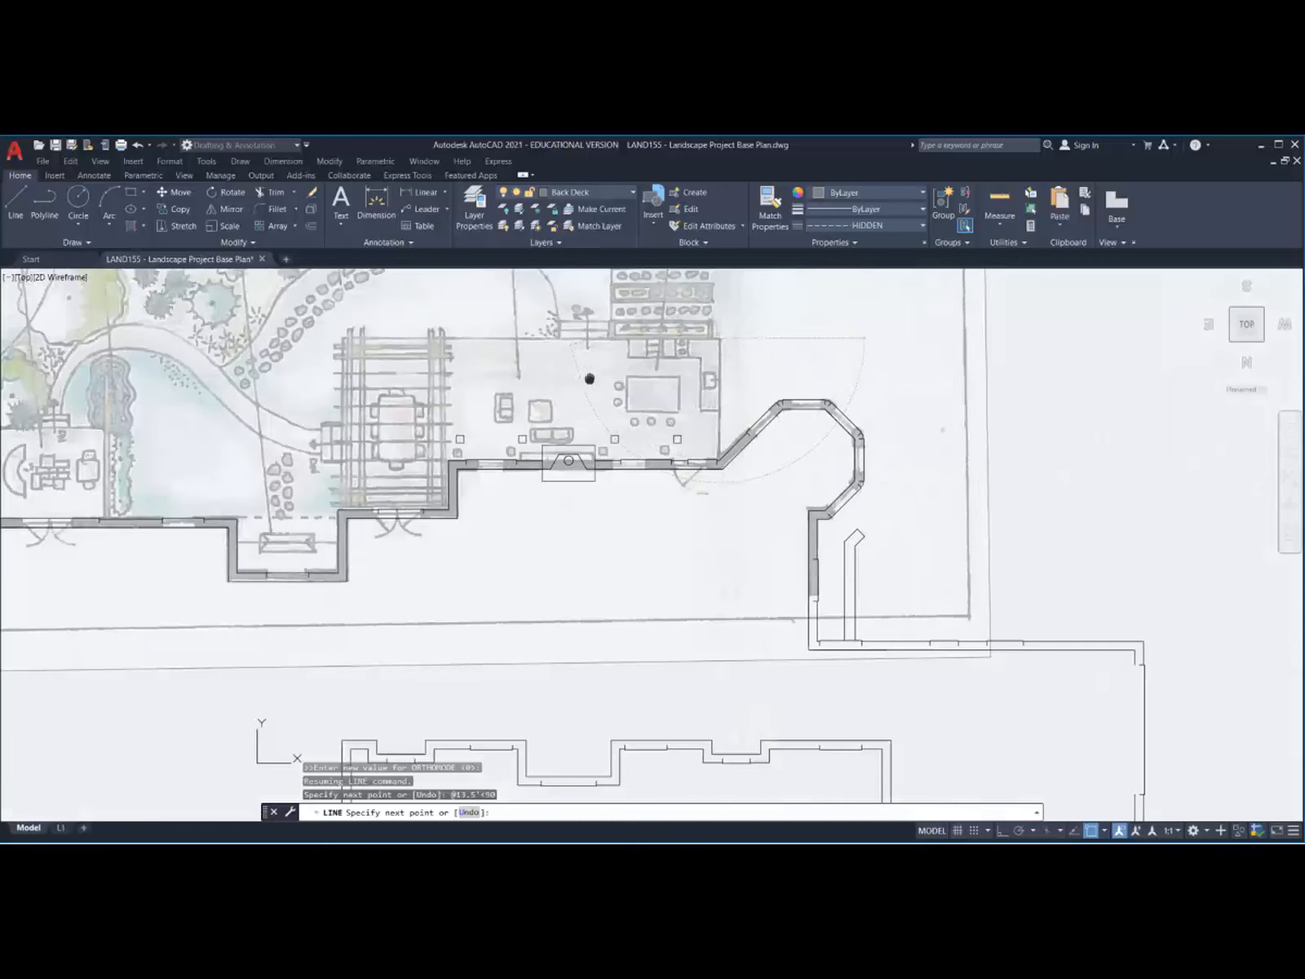
{"action": "middle_click_drag", "start_coordinate": [590, 379], "coordinate": [766, 375]}
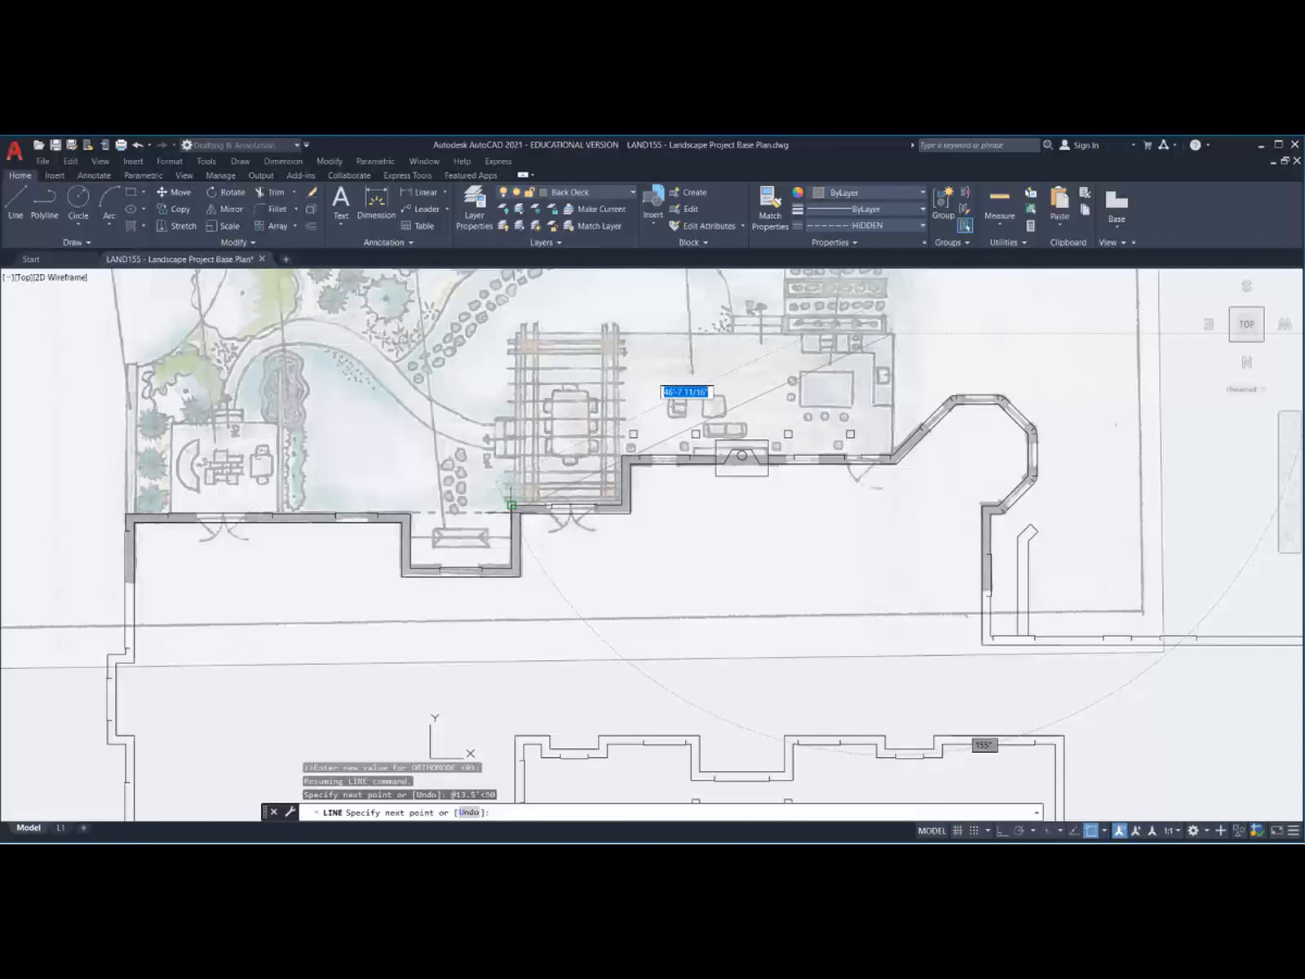
{"action": "scroll", "coordinate": [512, 505], "scroll_direction": "up", "scroll_amount": 5}
{"action": "scroll", "coordinate": [509, 499], "scroll_direction": "down", "scroll_amount": 3}
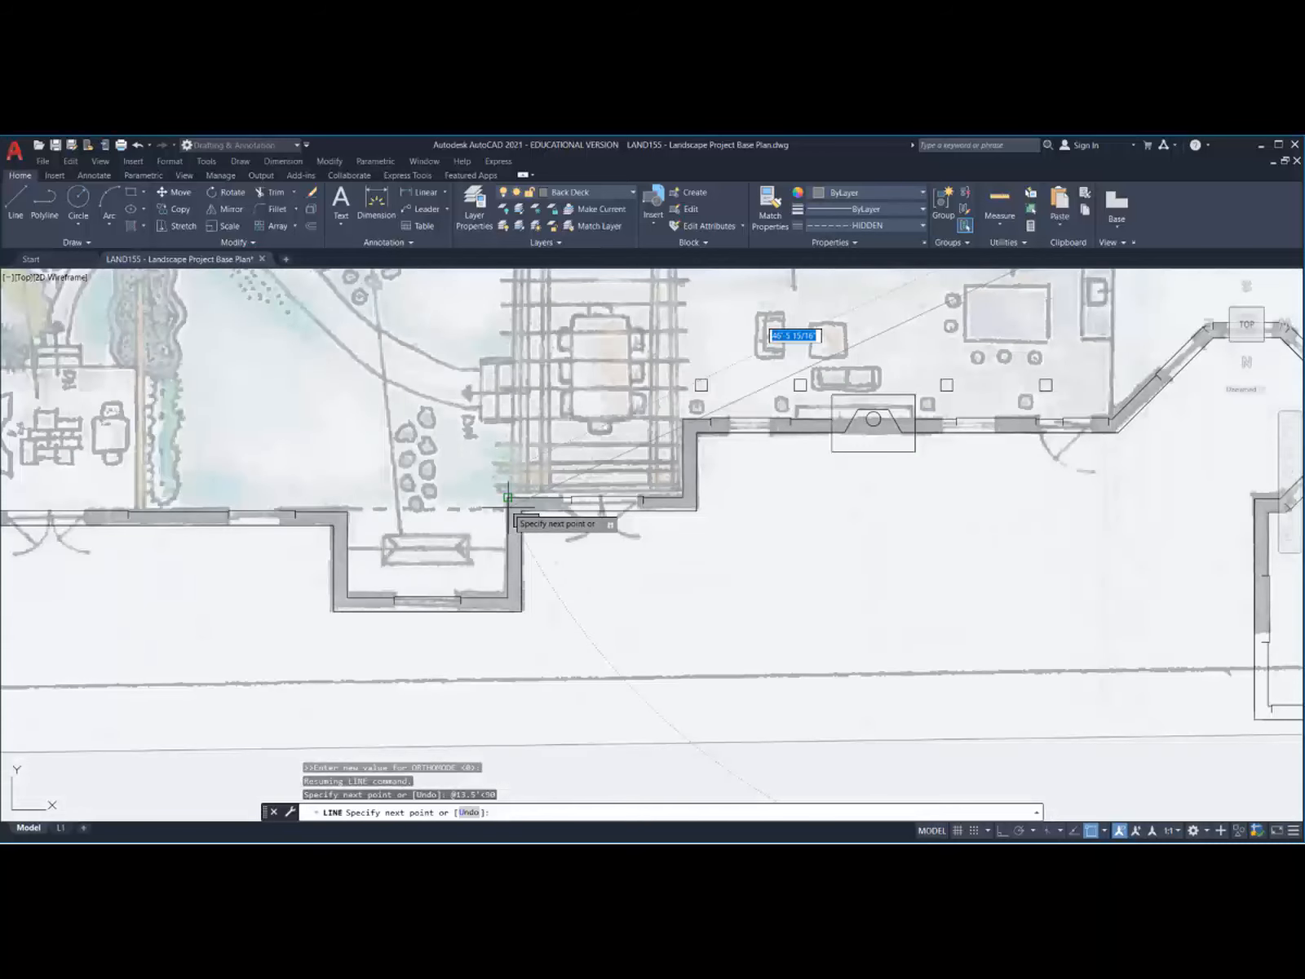
{"action": "scroll", "coordinate": [508, 497], "scroll_direction": "down", "scroll_amount": 2}
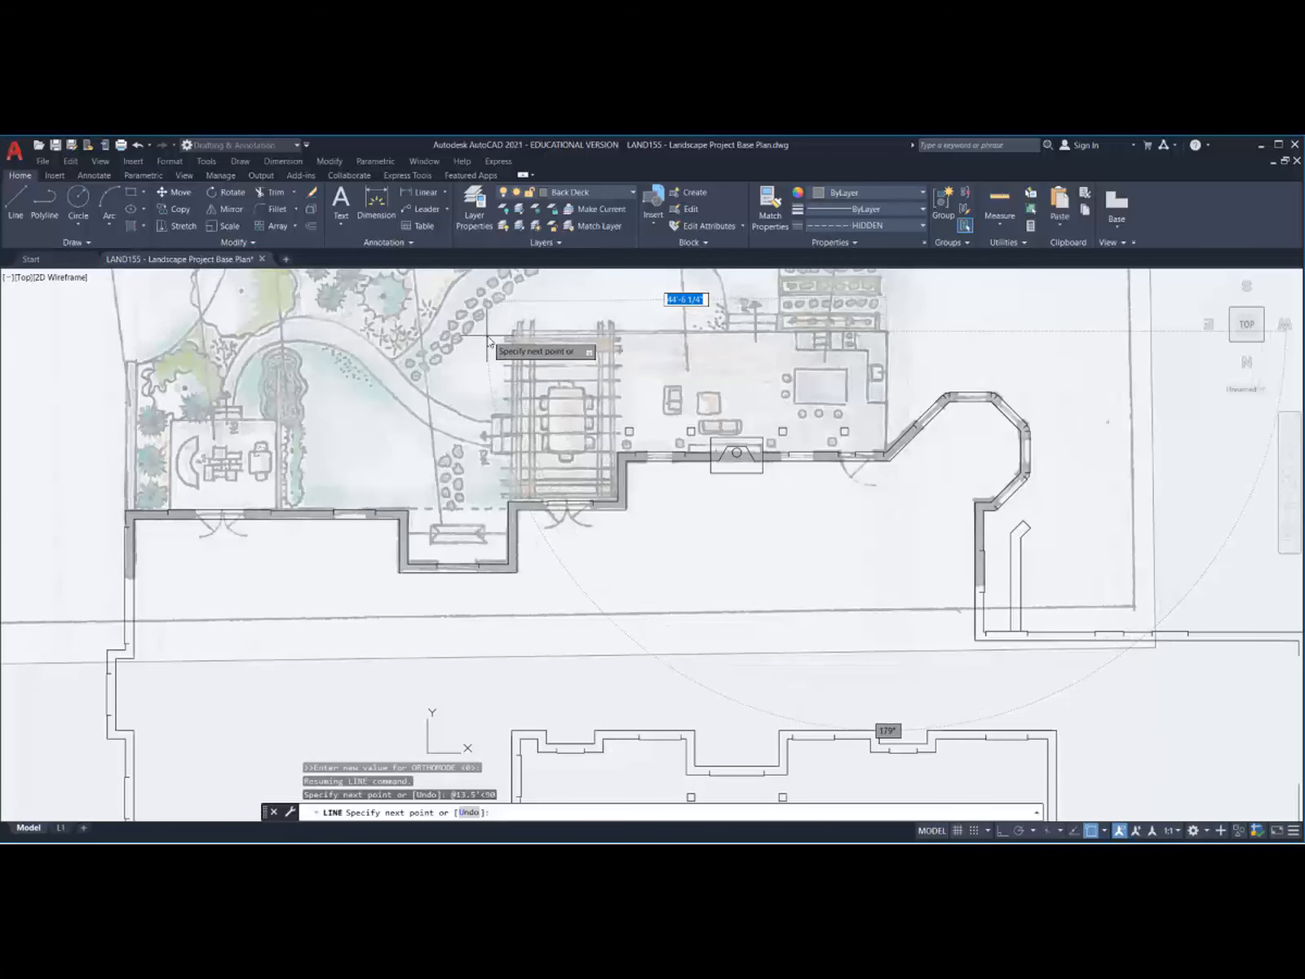
{"action": "right_click", "coordinate": [487, 334], "text": "shift"}
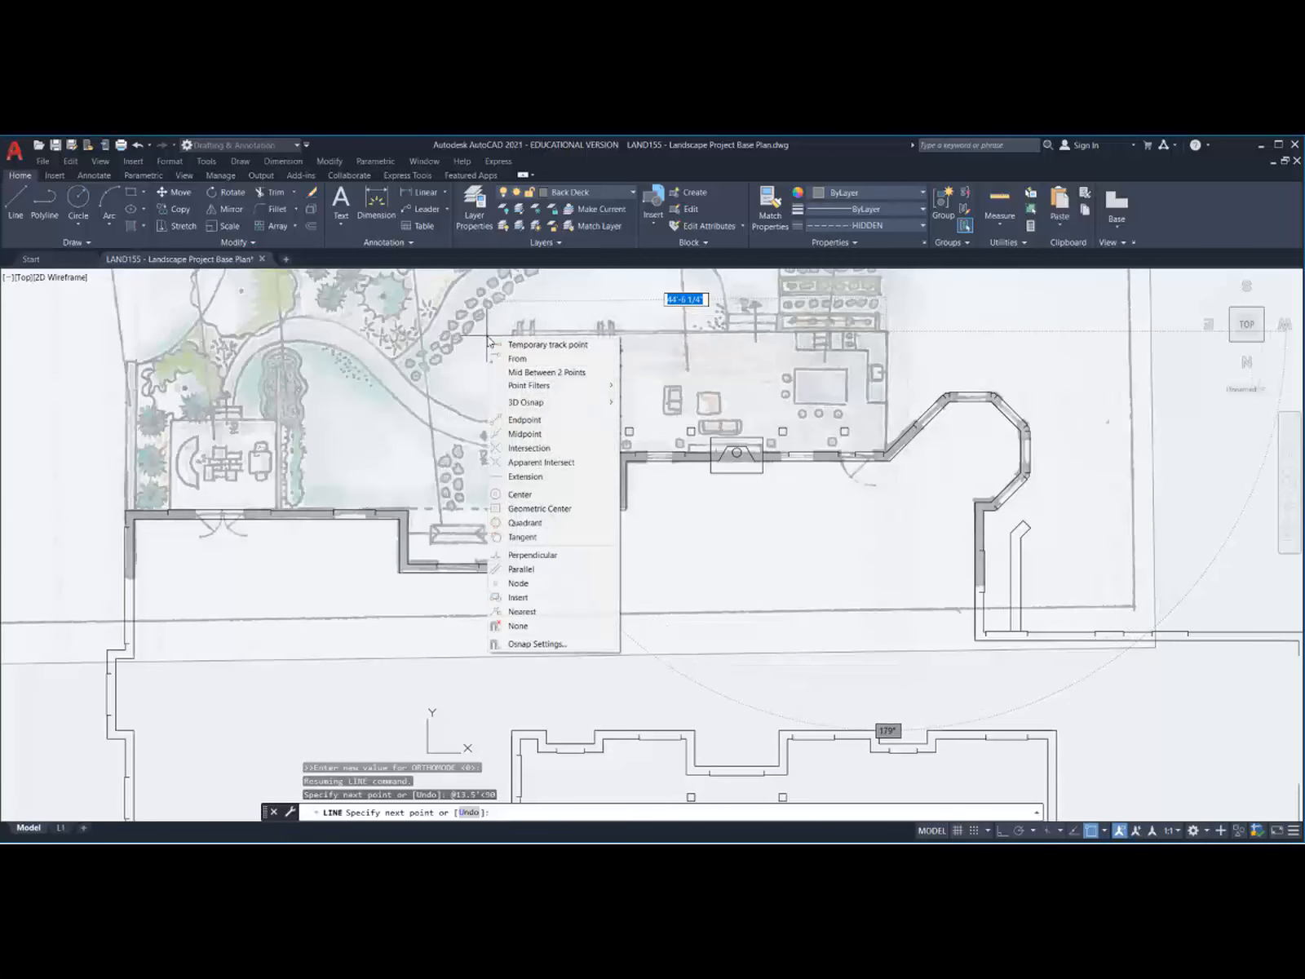
{"action": "left_click", "coordinate": [549, 557]}
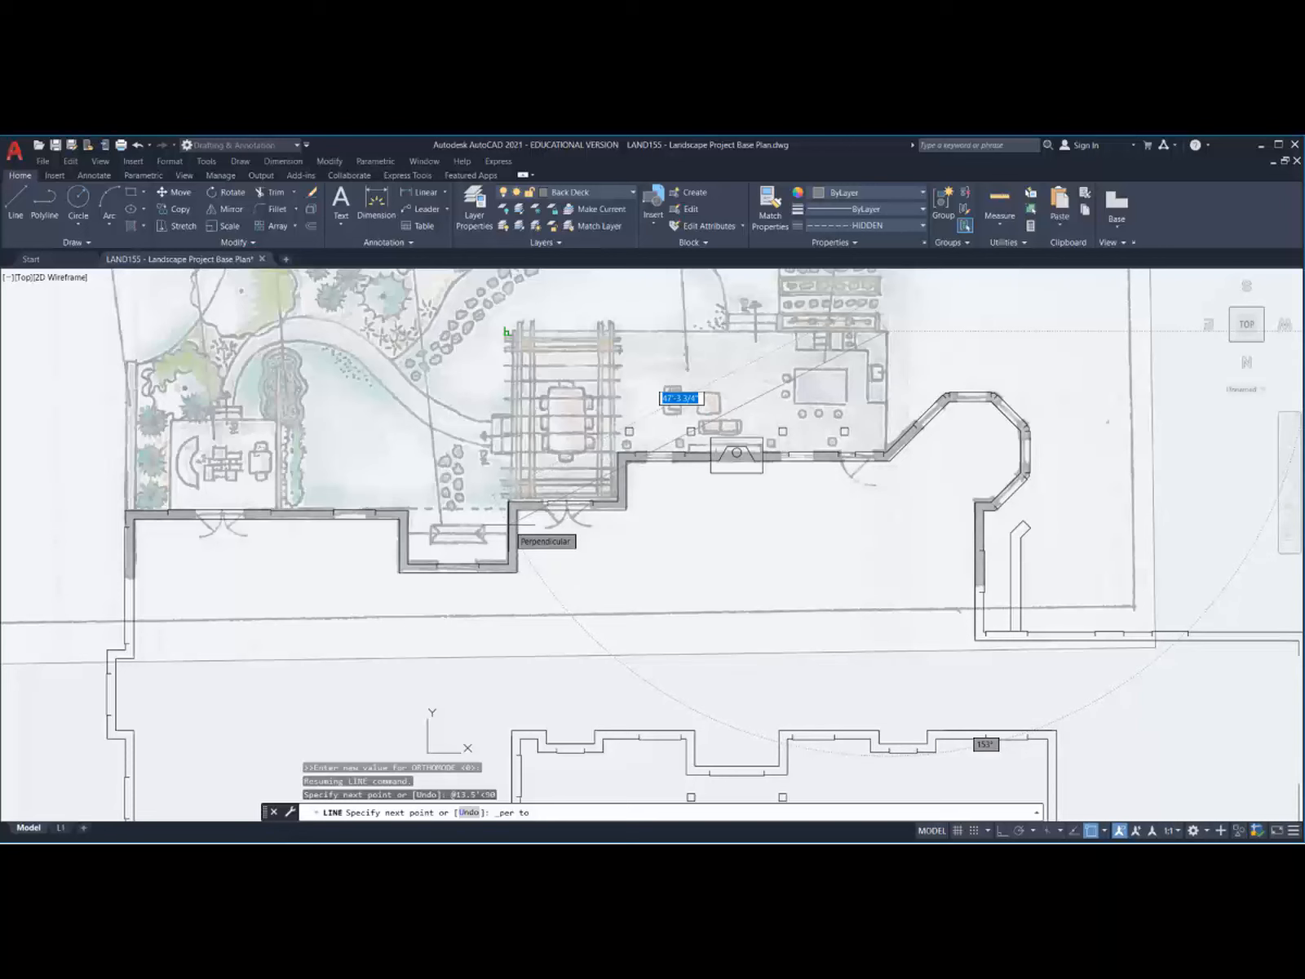
{"action": "left_click", "coordinate": [512, 529]}
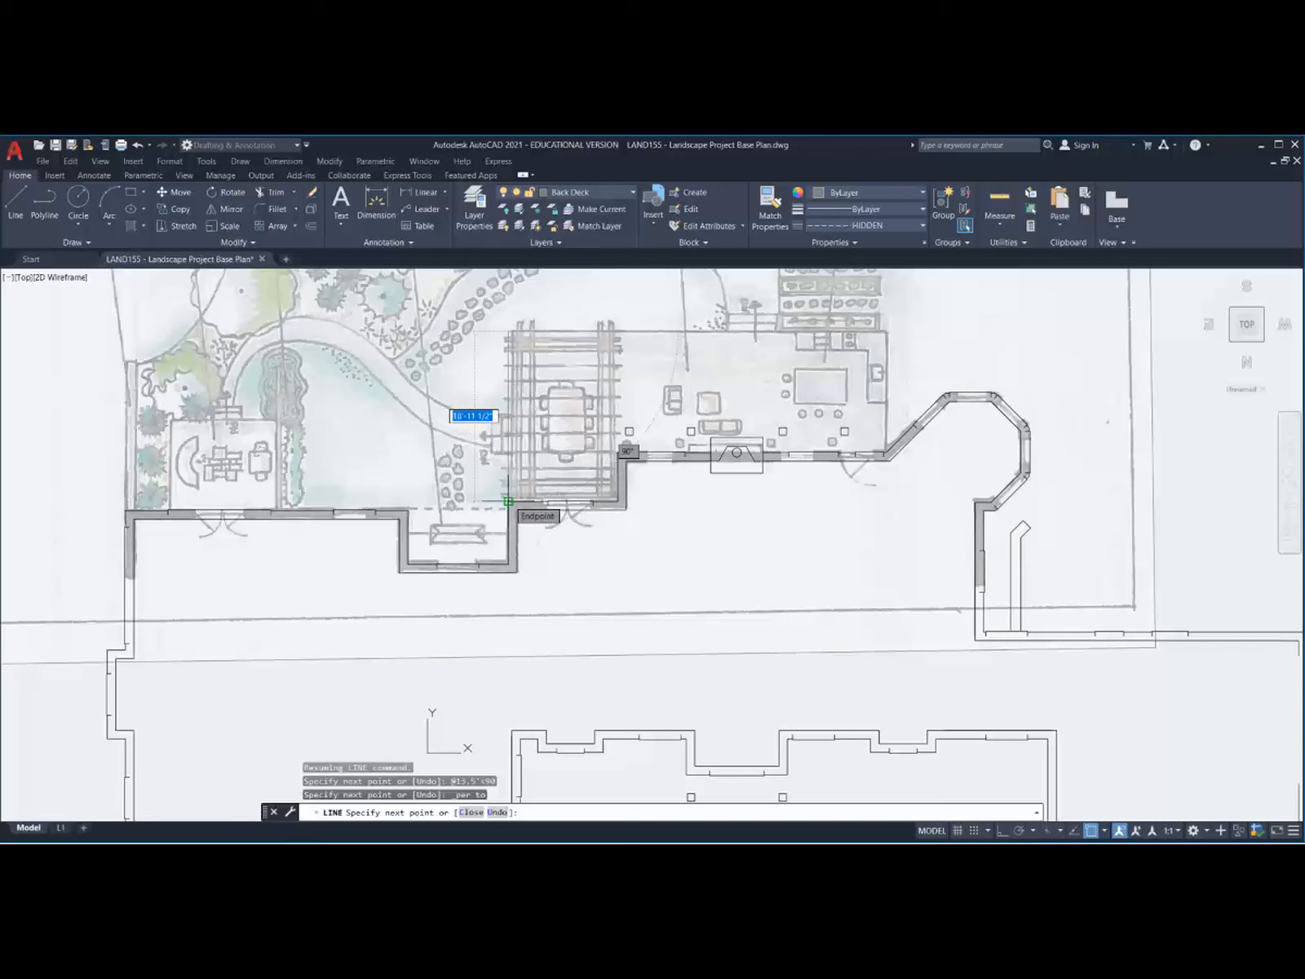
{"action": "left_click", "coordinate": [507, 501]}
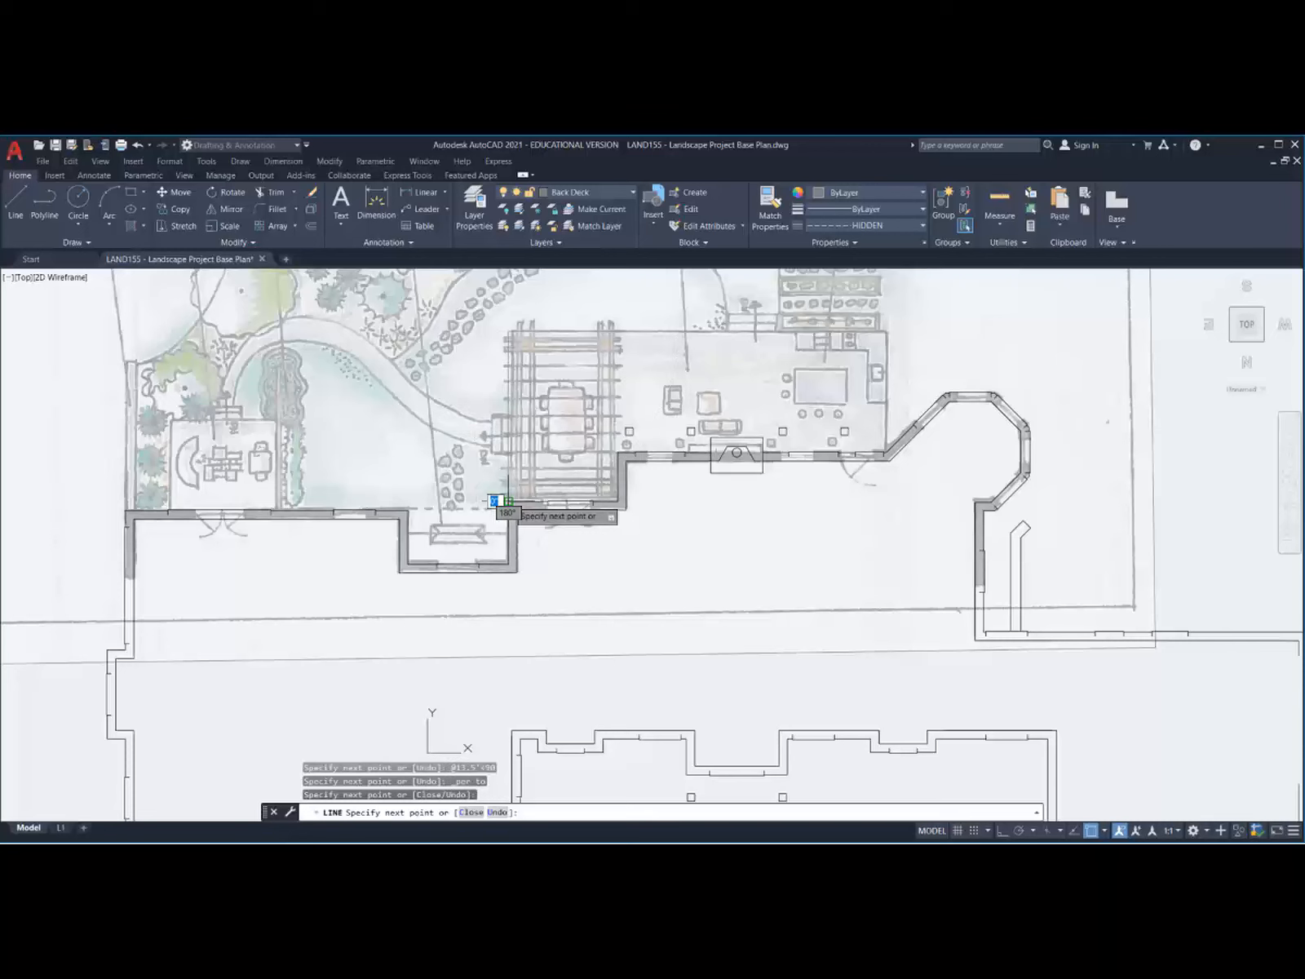
{"action": "key", "text": "Return"}
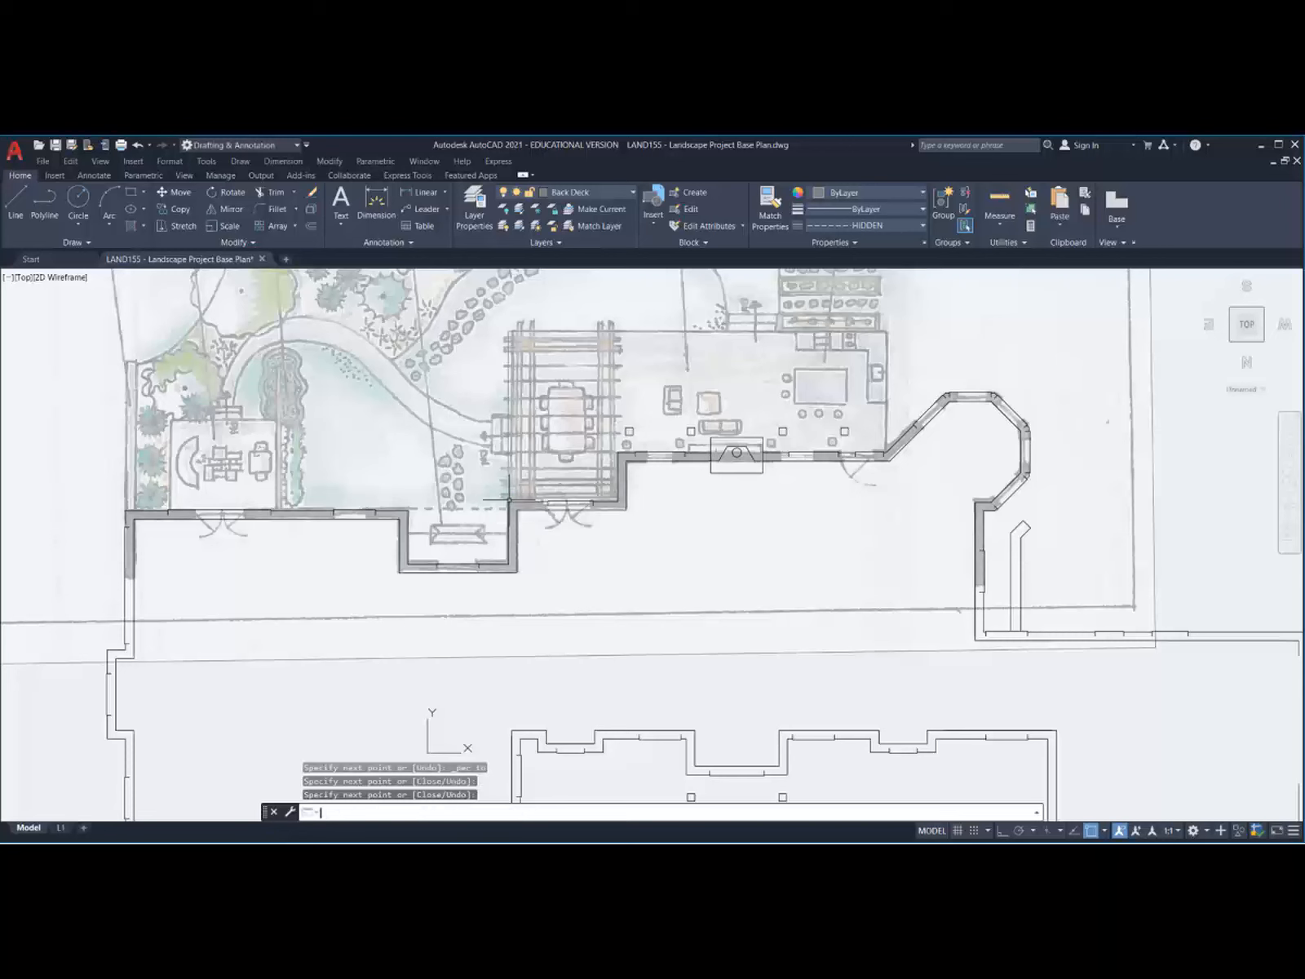
Step: Select the back deck's outline lines and check them against the sketch underlay and the house plan
{"action": "left_click", "coordinate": [513, 332]}
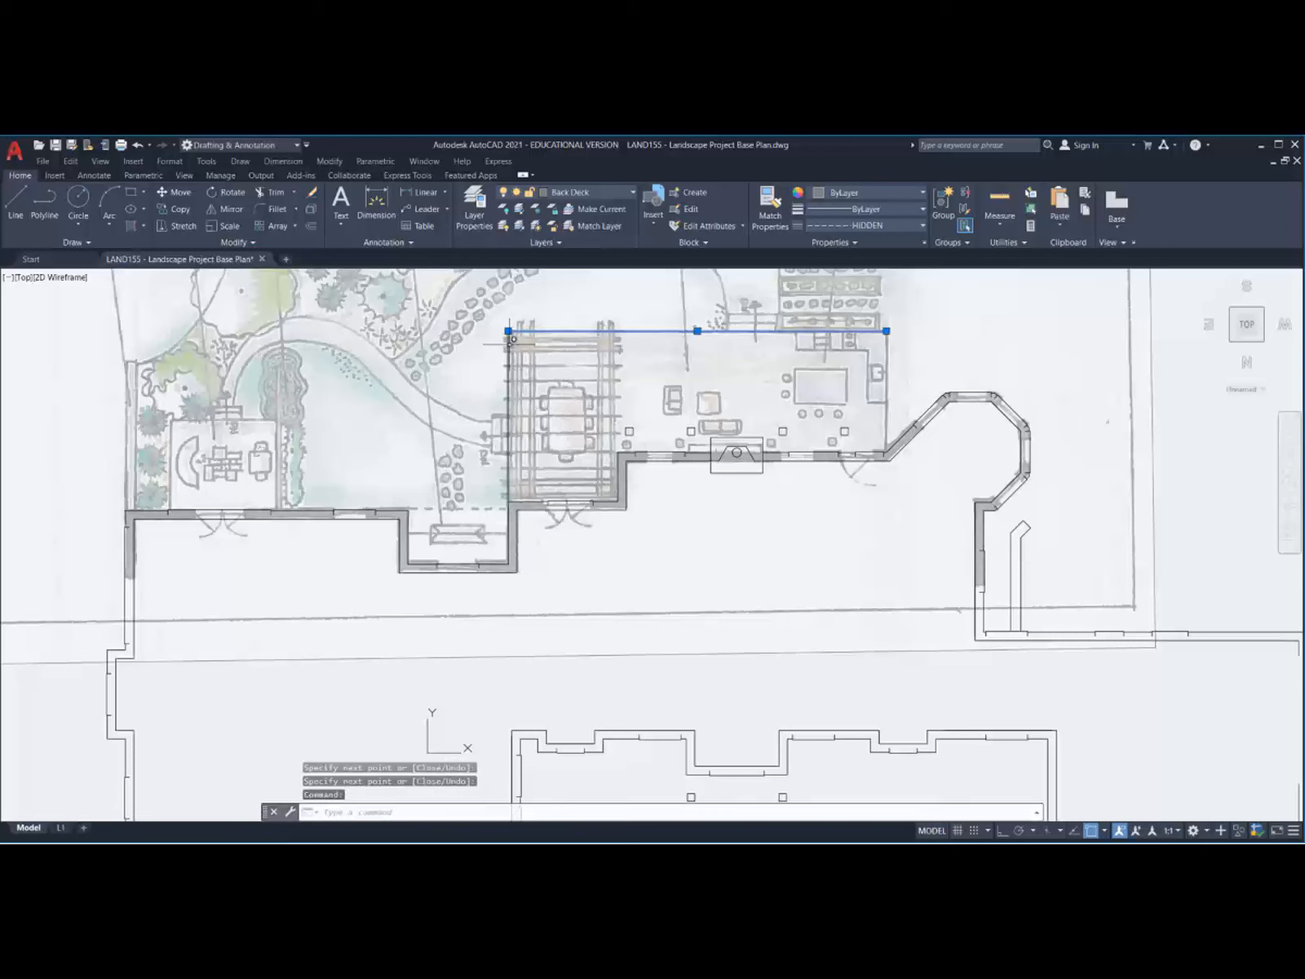
{"action": "left_click", "coordinate": [888, 381]}
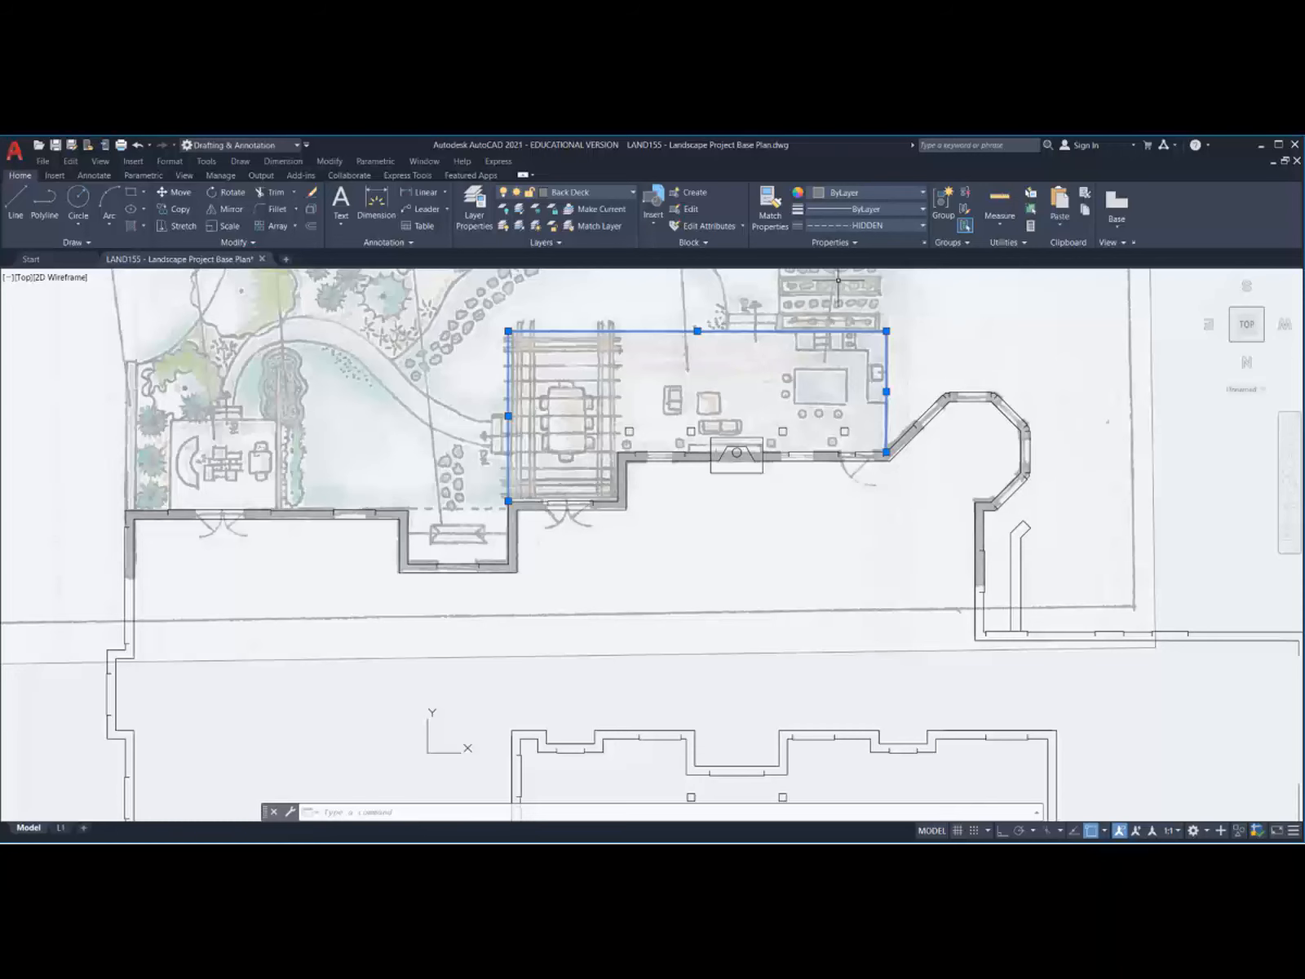
{"action": "scroll", "coordinate": [623, 378], "scroll_direction": "down", "scroll_amount": 4}
{"action": "mouse_move", "coordinate": [605, 327]}
{"action": "middle_mouse_down"}
{"action": "mouse_move", "coordinate": [600, 367]}
{"action": "mouse_move", "coordinate": [565, 422]}
{"action": "middle_mouse_up"}
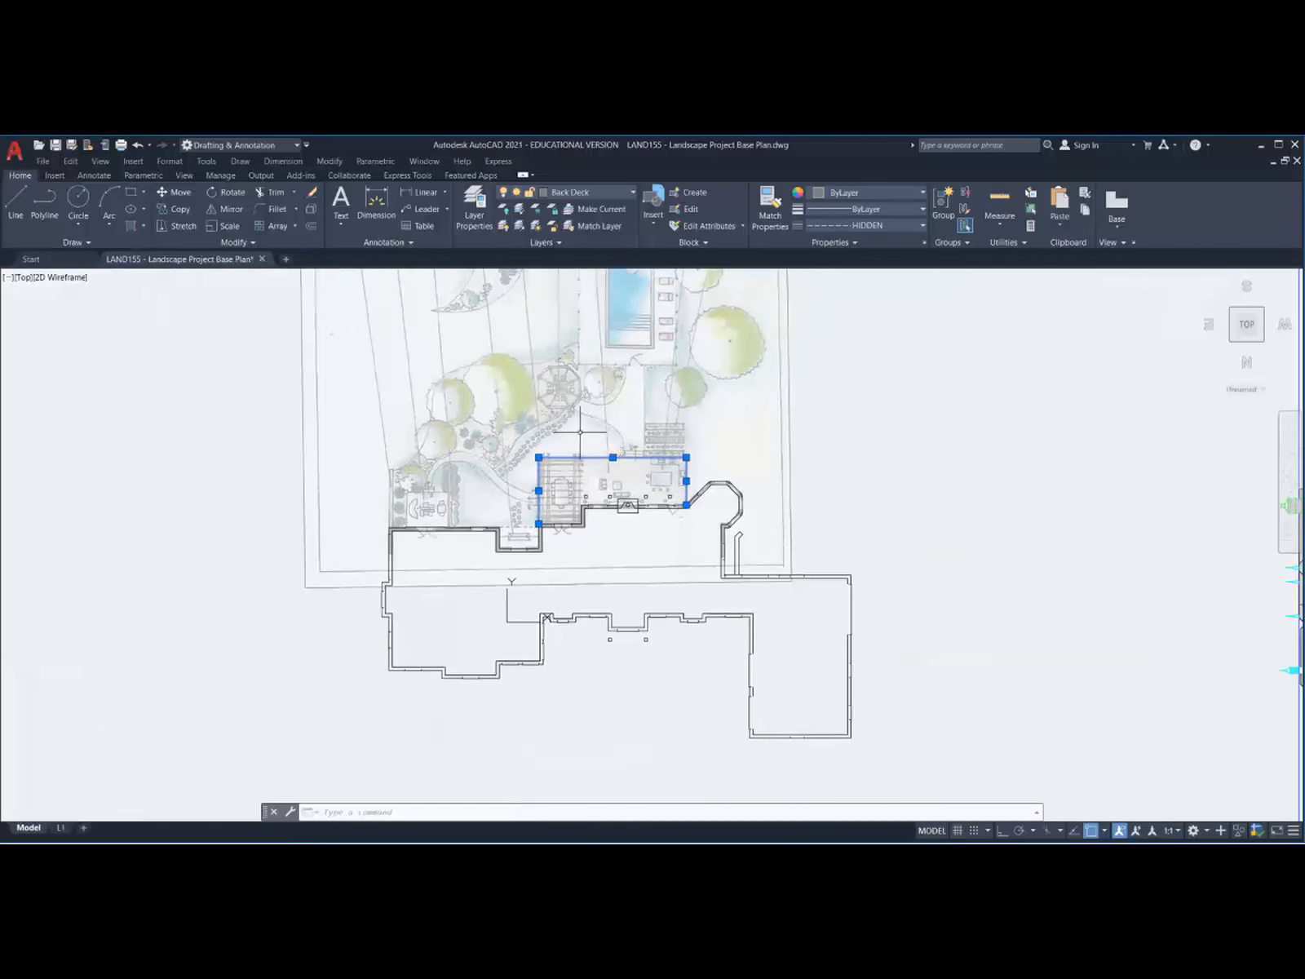
{"action": "scroll", "coordinate": [579, 434], "scroll_direction": "up", "scroll_amount": 4}
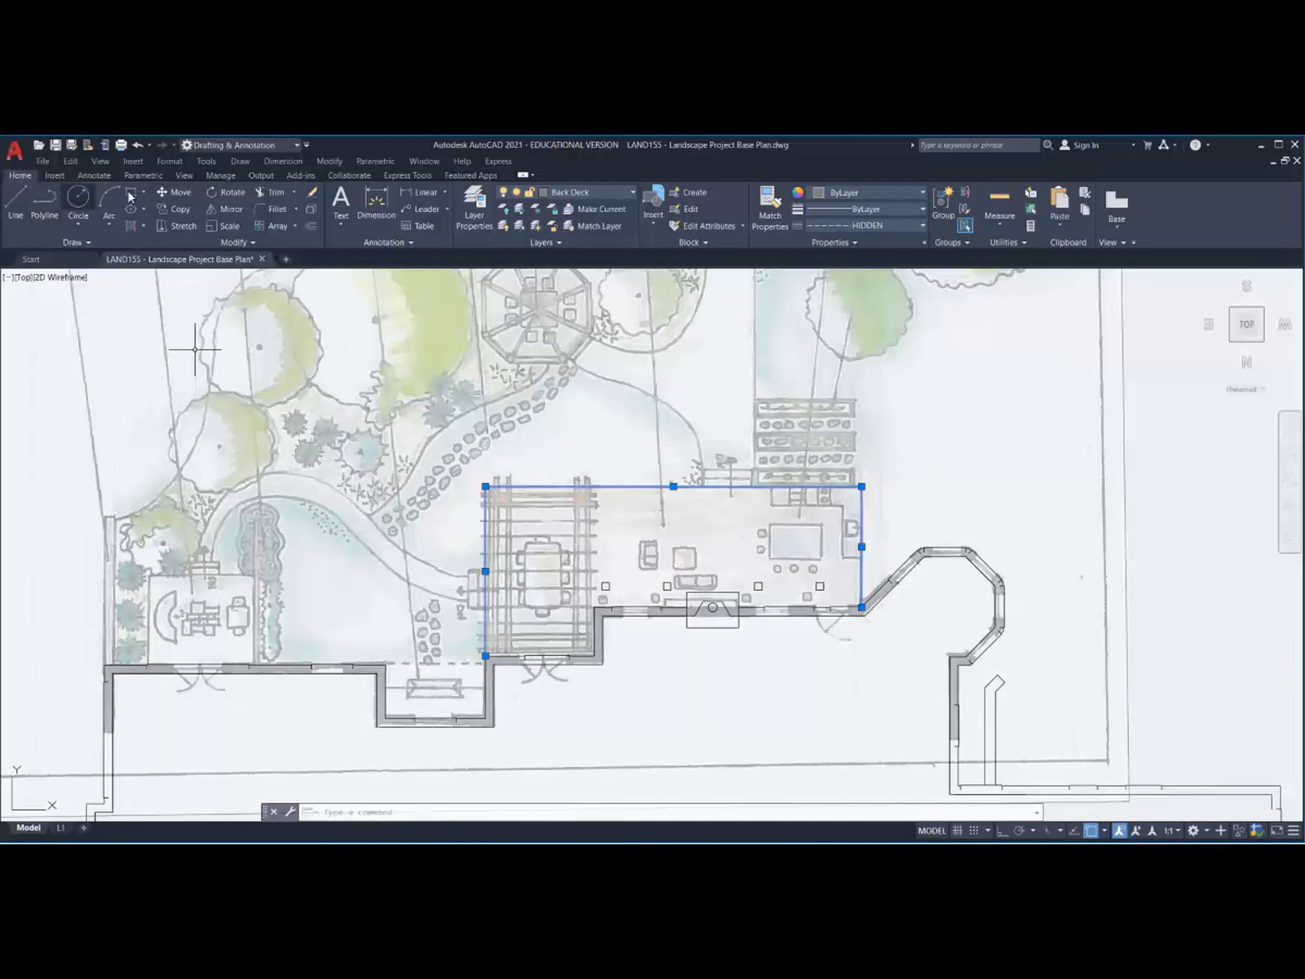
Step: Draw a 10' line at 90° from the house wall endpoint at the planting-bed side of the small sketched deck
{"action": "left_click", "coordinate": [16, 202]}
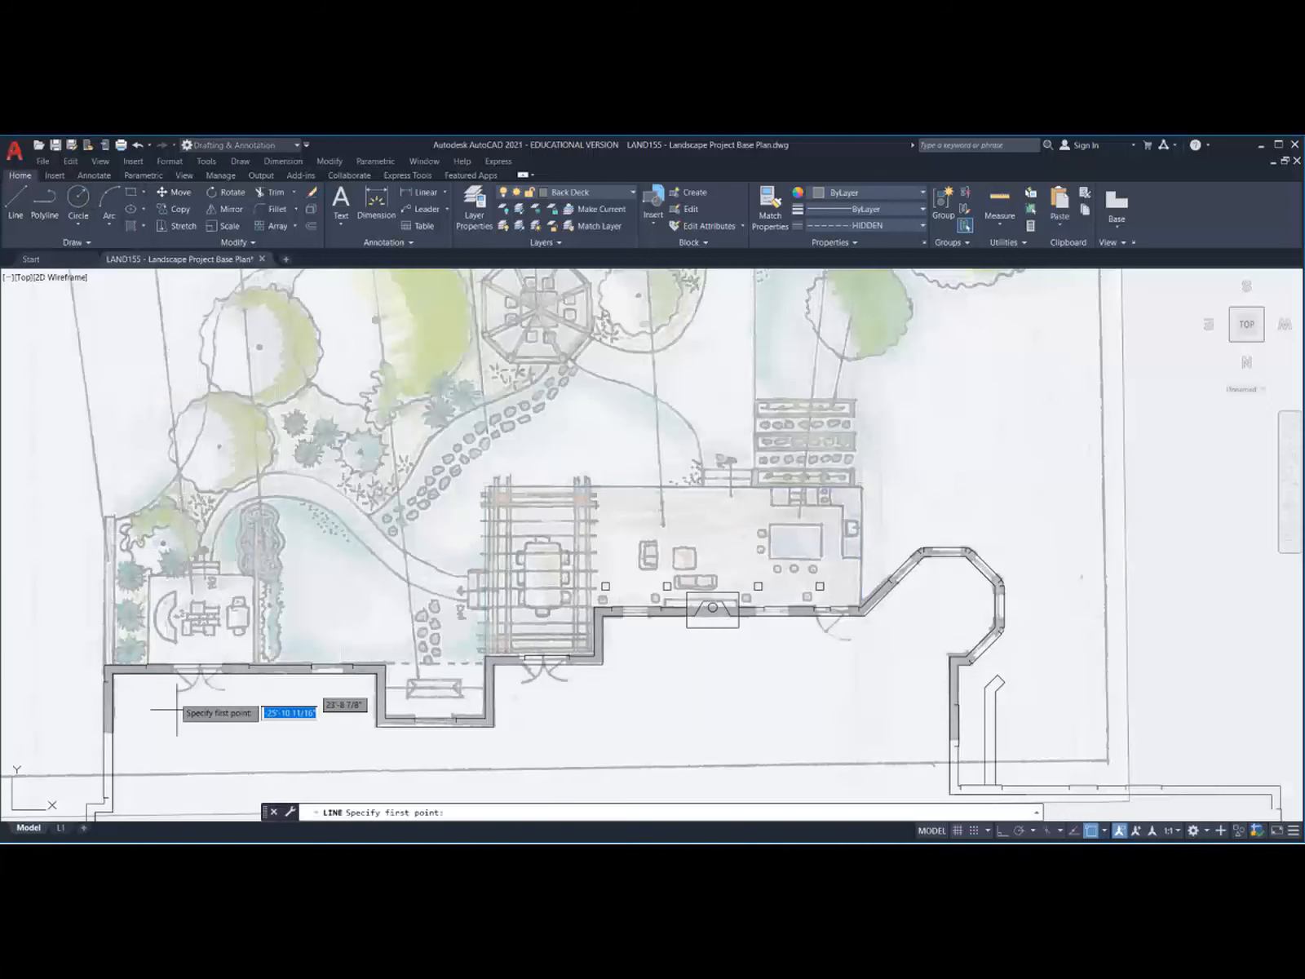
{"action": "scroll", "coordinate": [176, 694], "scroll_direction": "up", "scroll_amount": 6}
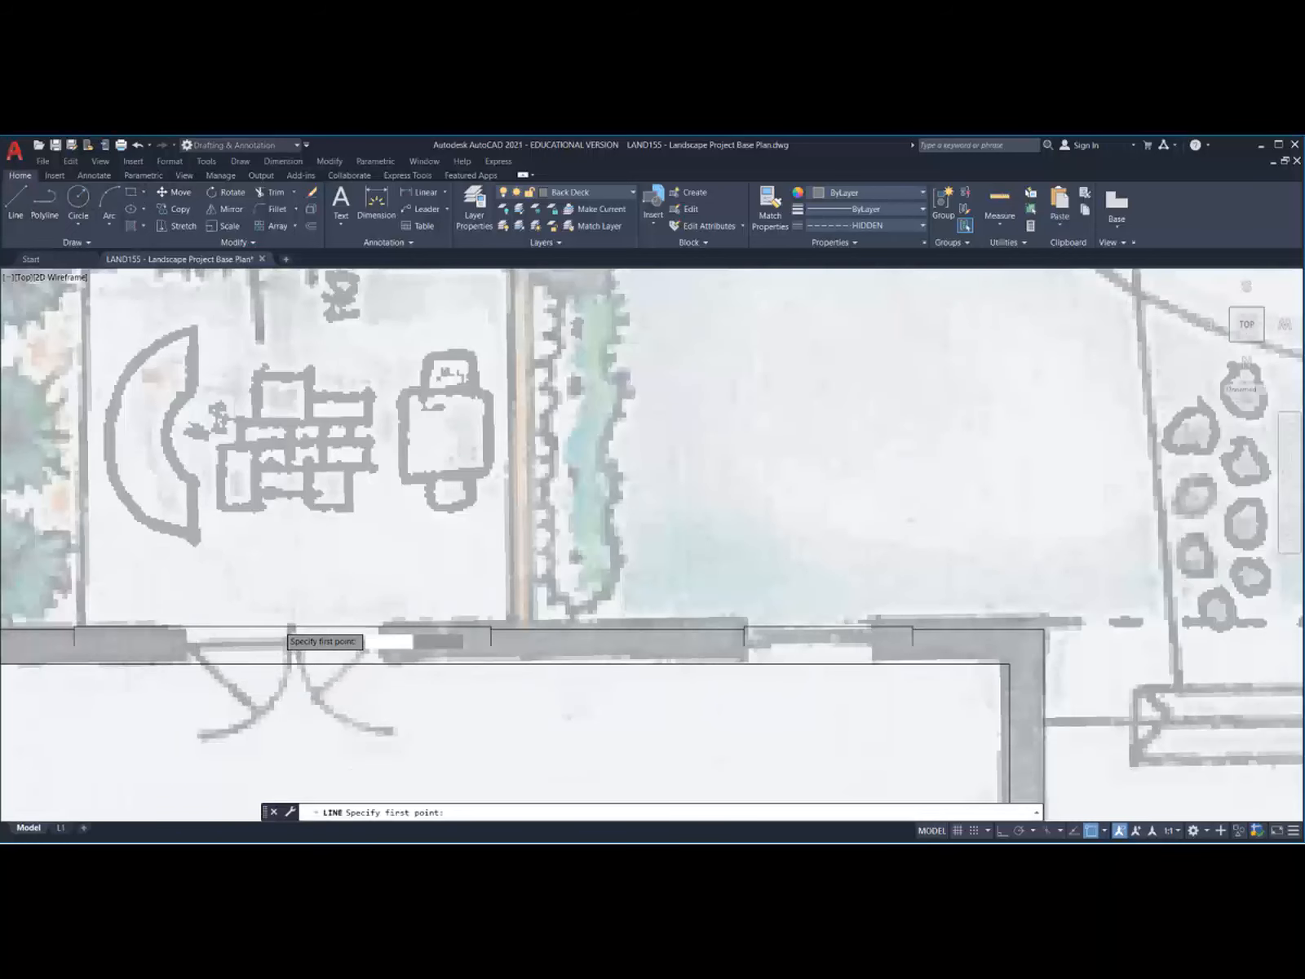
{"action": "scroll", "coordinate": [278, 631], "scroll_direction": "down", "scroll_amount": 2}
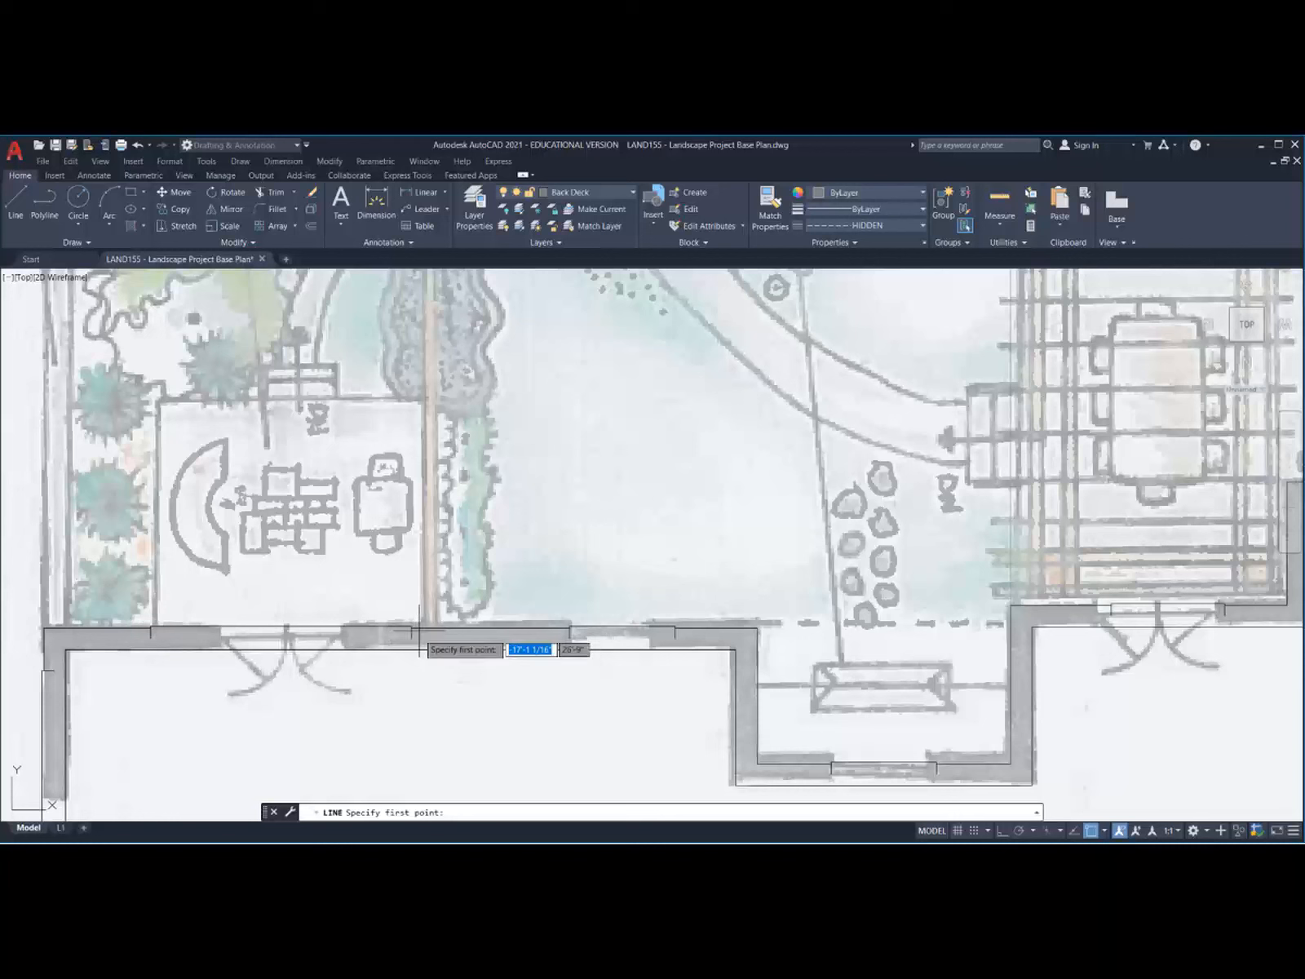
{"action": "left_click", "coordinate": [151, 629]}
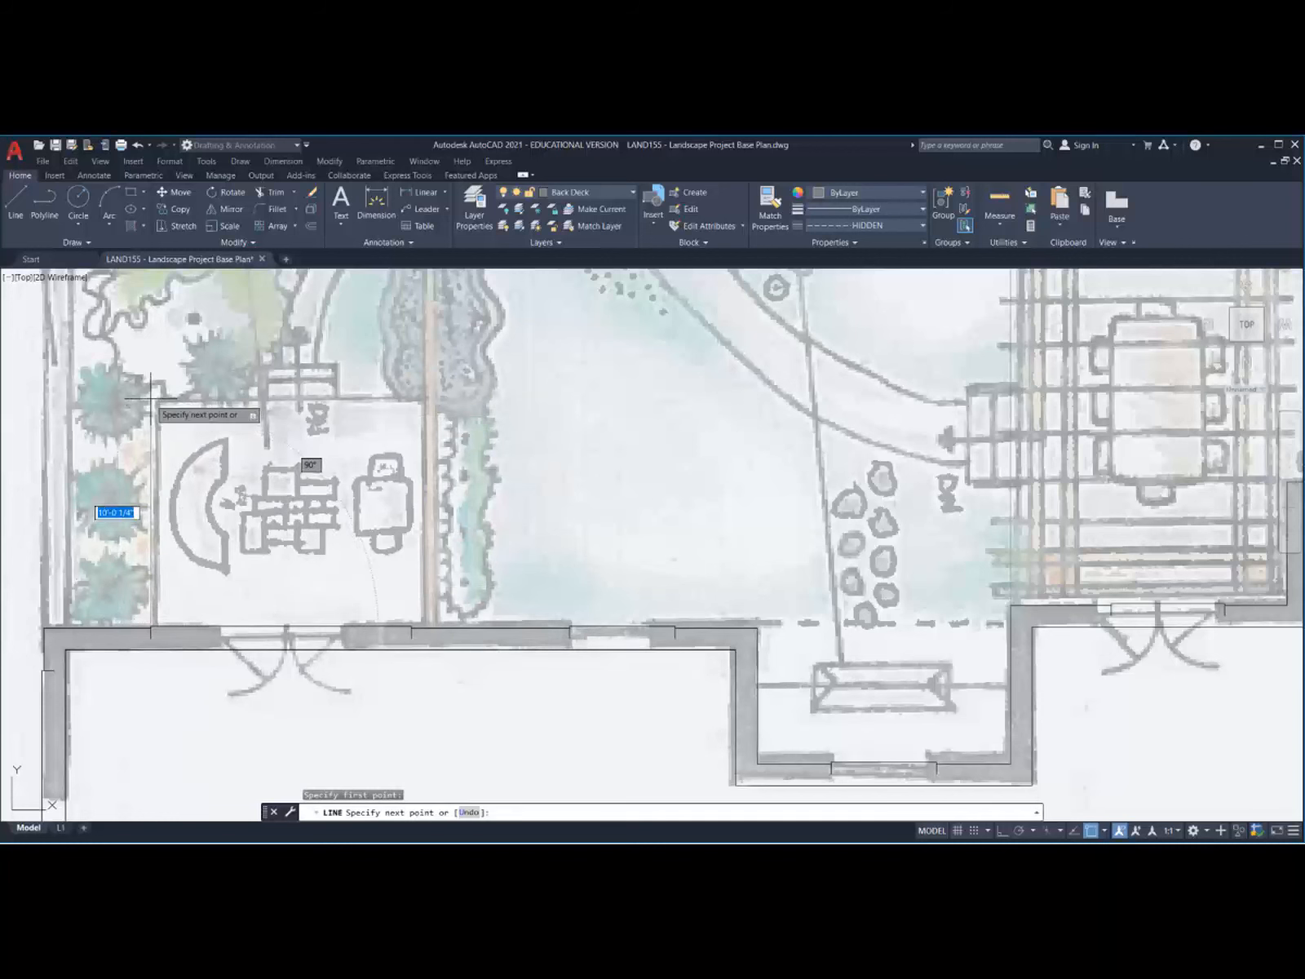
{"action": "type", "text": "10"}
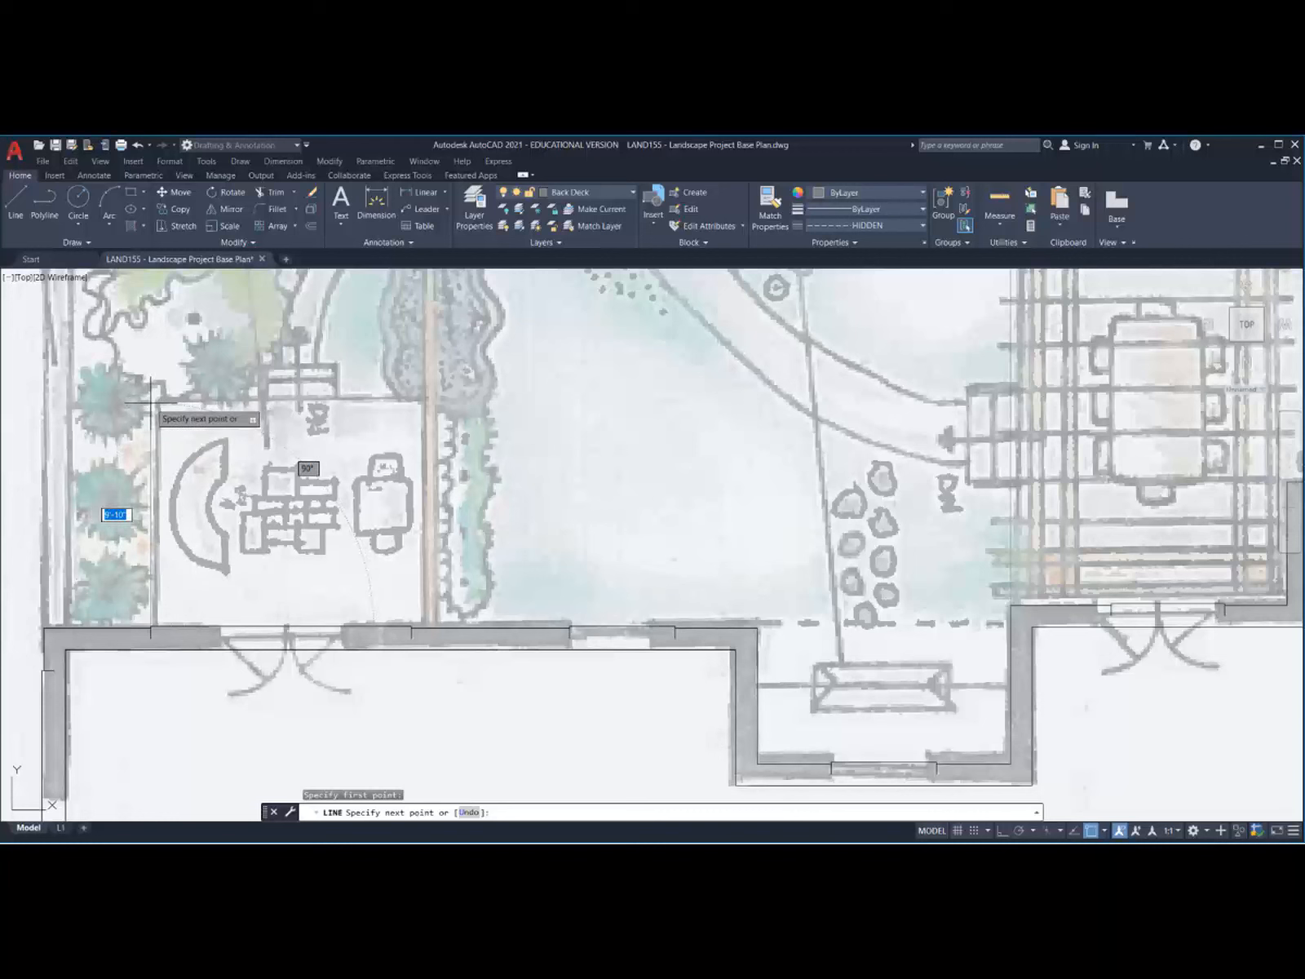
{"action": "key", "text": "F8"}
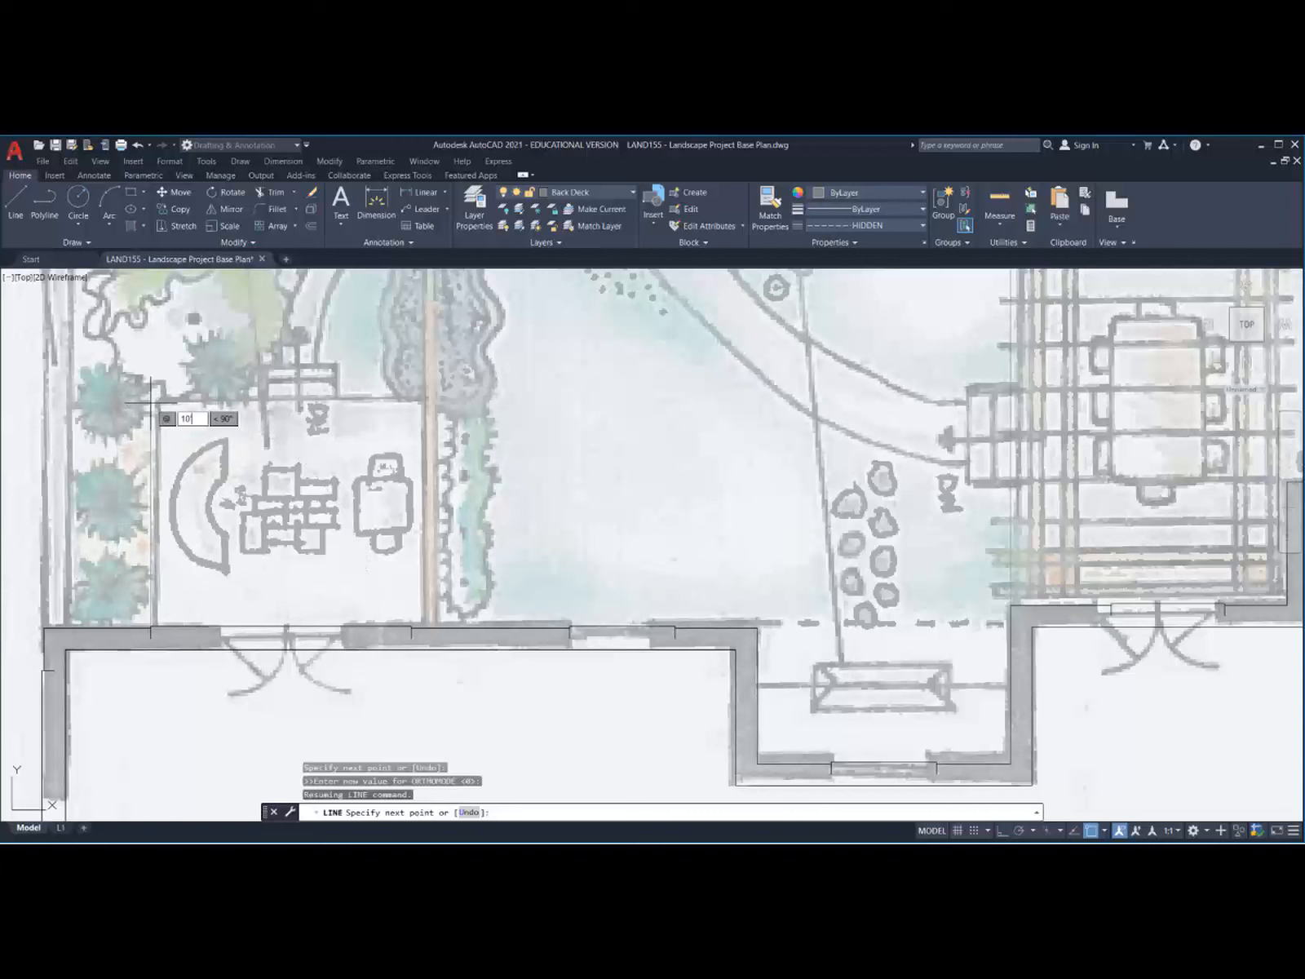
{"action": "key", "text": "Tab"}
{"action": "key", "text": "Return"}
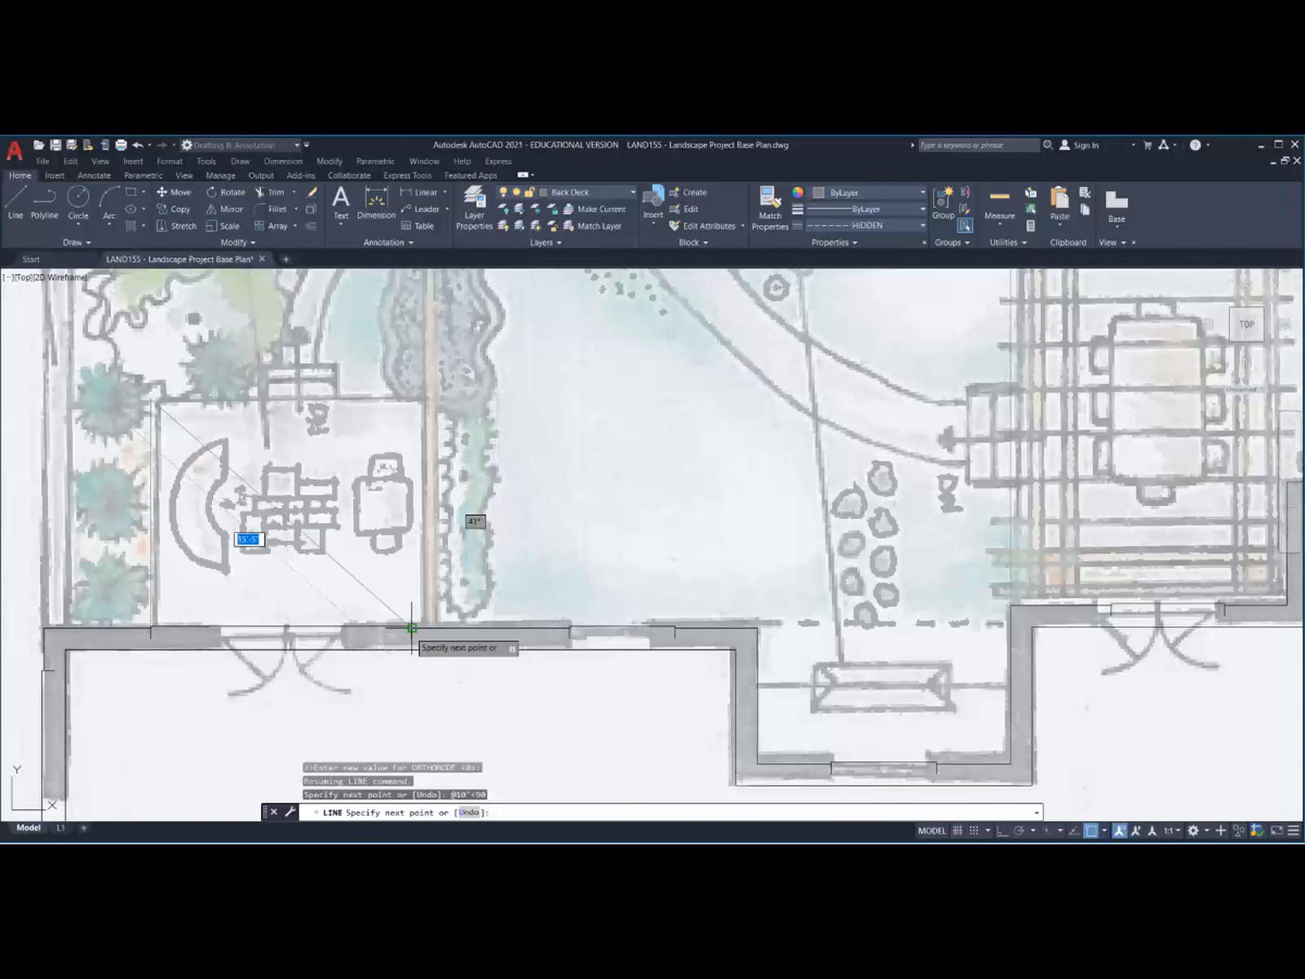
Step: Finish the small deck outline with an outer edge perpendicular to its far side and a line down to the house wall endpoint
{"action": "right_click", "coordinate": [397, 571], "text": "shift"}
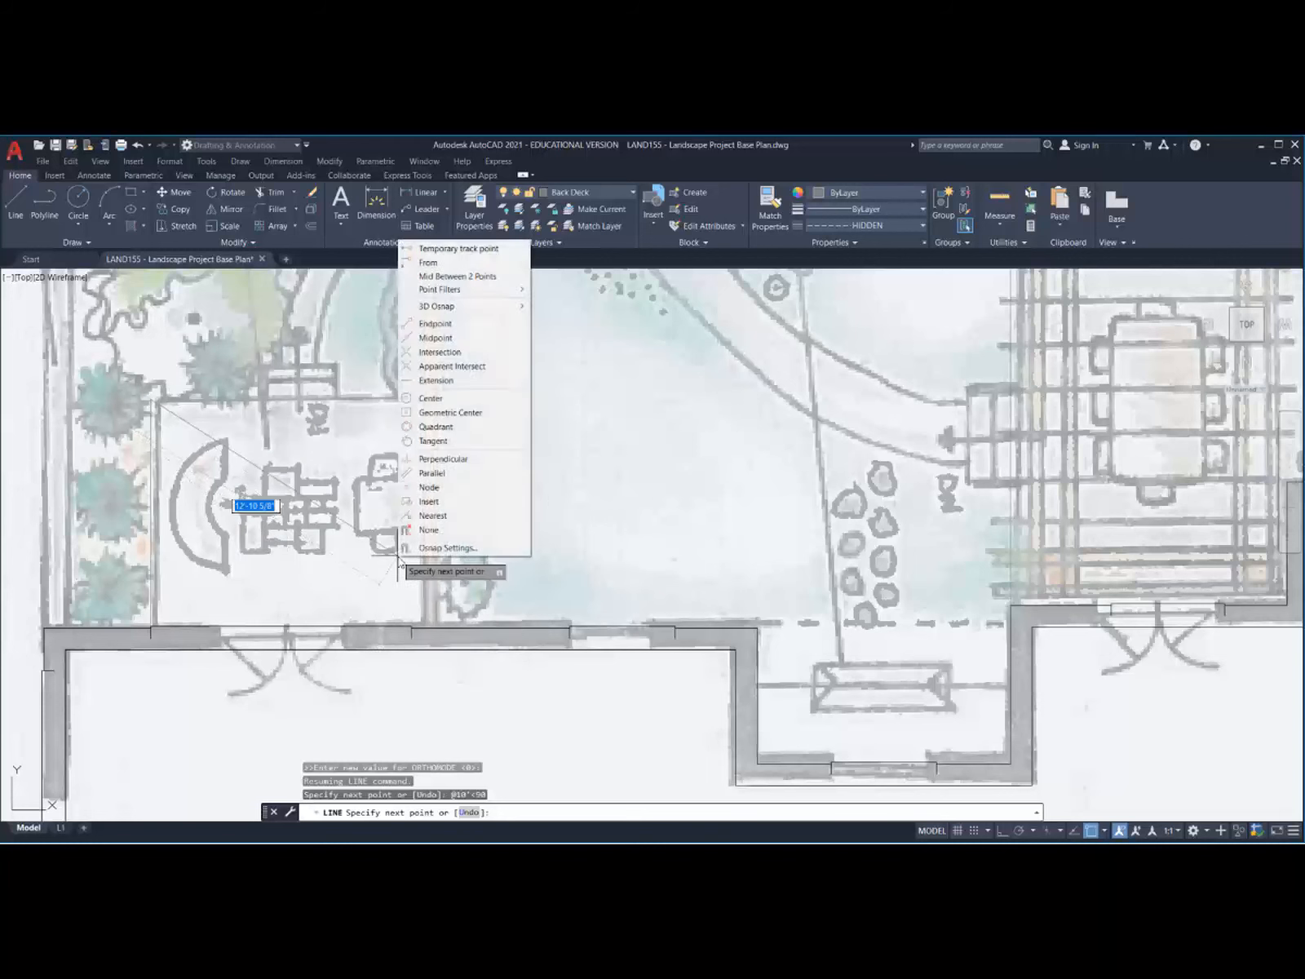
{"action": "left_click", "coordinate": [441, 459]}
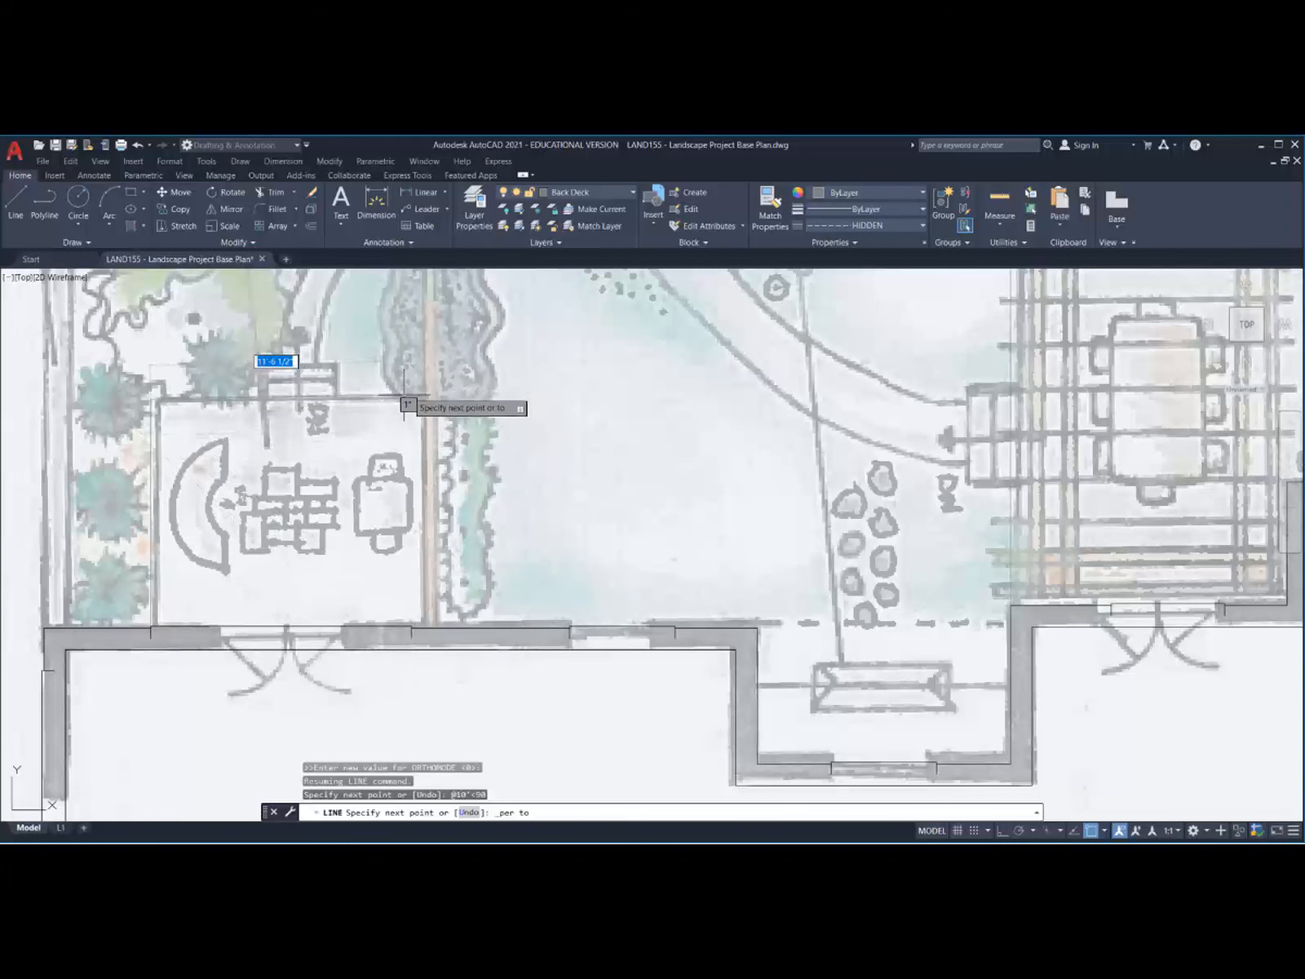
{"action": "left_click", "coordinate": [408, 629]}
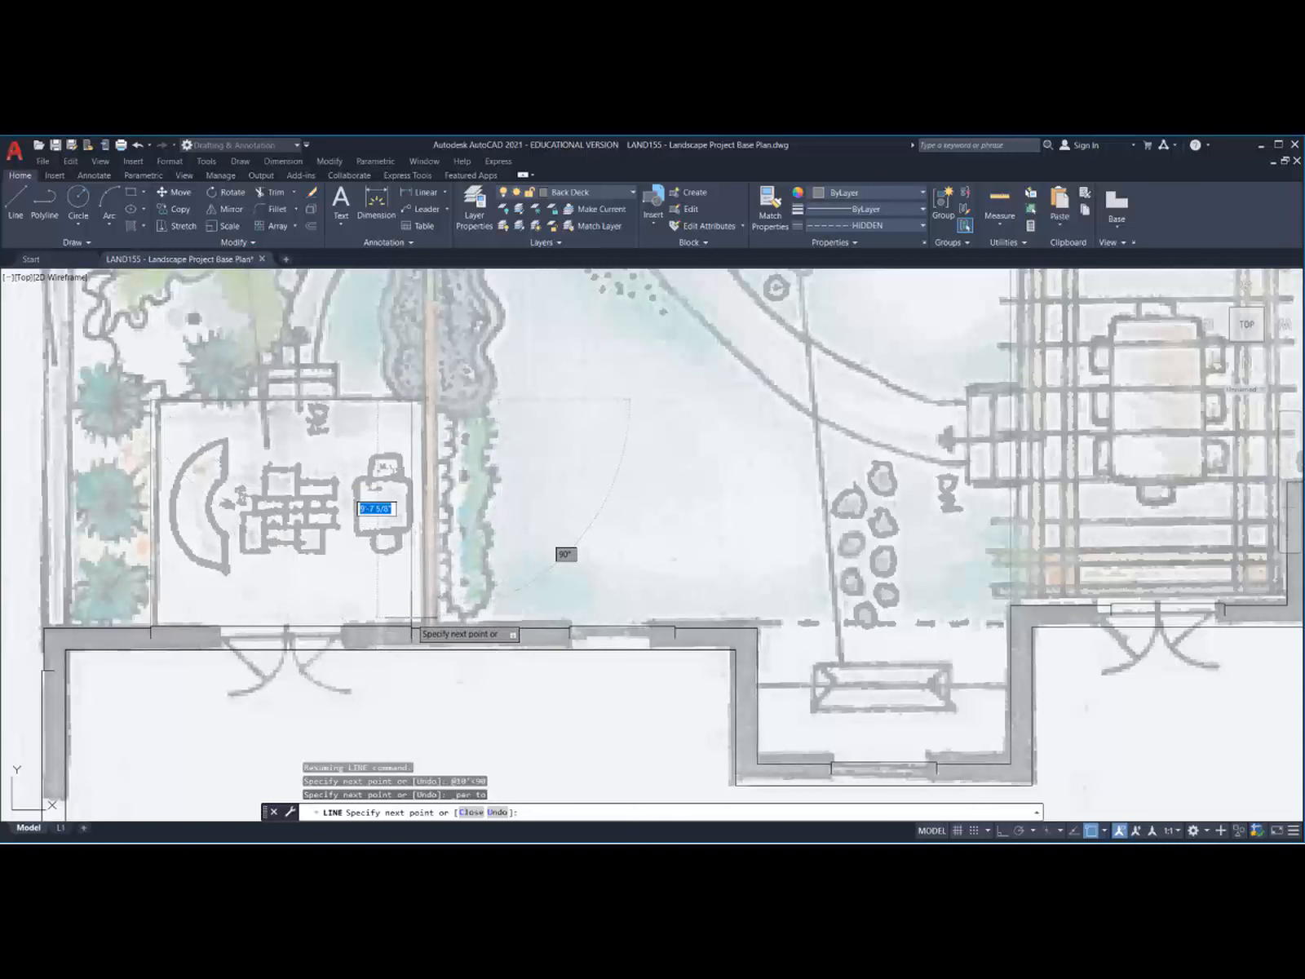
{"action": "left_click", "coordinate": [412, 626]}
{"action": "key", "text": "Return"}
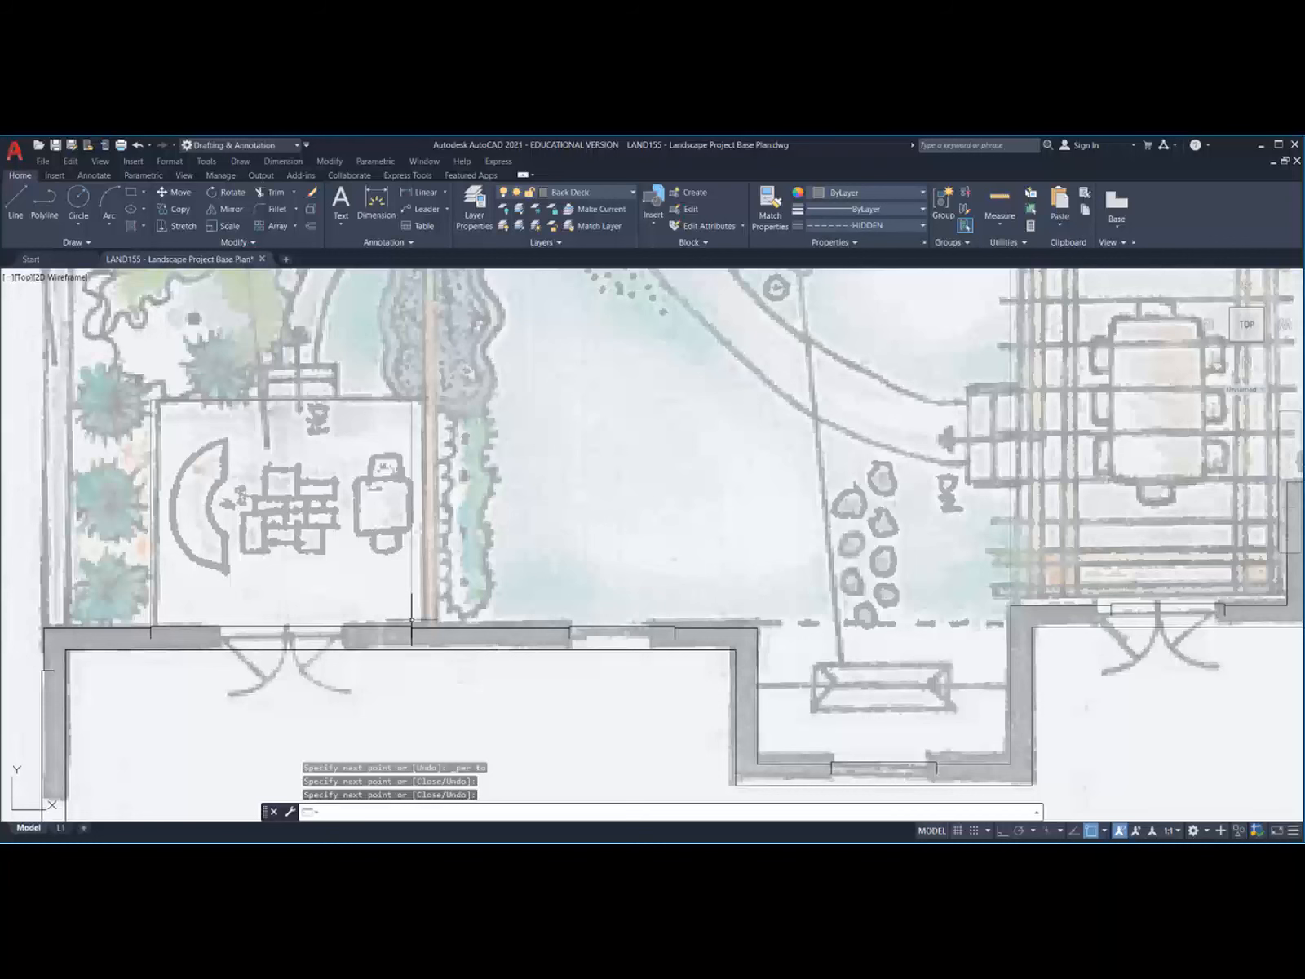
Step: Create a new layer named Gazebo
{"action": "scroll", "coordinate": [412, 620], "scroll_direction": "down", "scroll_amount": 1}
{"action": "scroll", "coordinate": [601, 465], "scroll_direction": "down", "scroll_amount": 3}
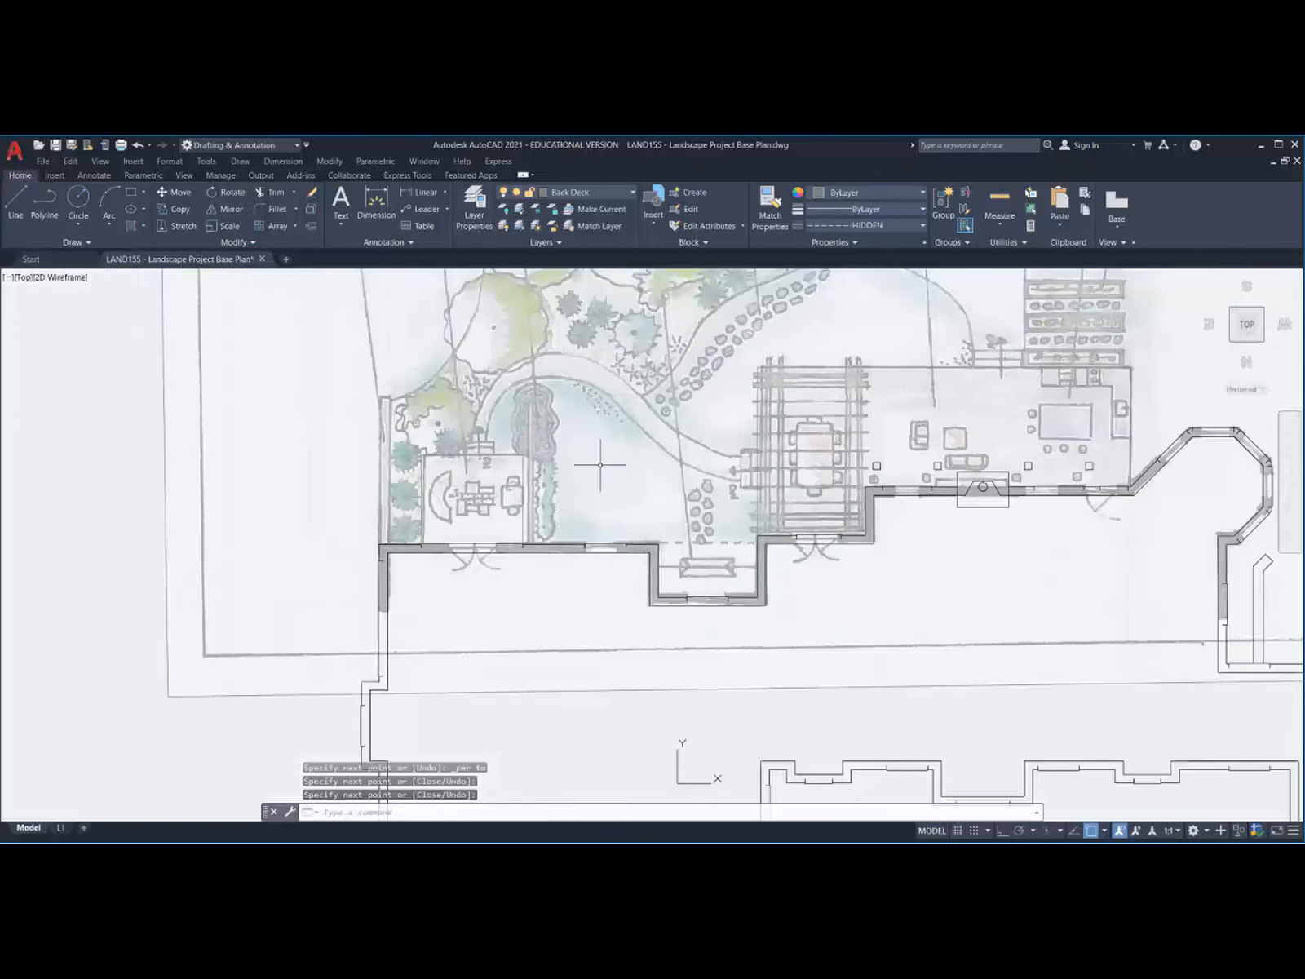
{"action": "mouse_move", "coordinate": [627, 461]}
{"action": "middle_mouse_down"}
{"action": "mouse_move", "coordinate": [452, 545]}
{"action": "mouse_move", "coordinate": [358, 614]}
{"action": "mouse_move", "coordinate": [339, 669]}
{"action": "middle_mouse_up"}
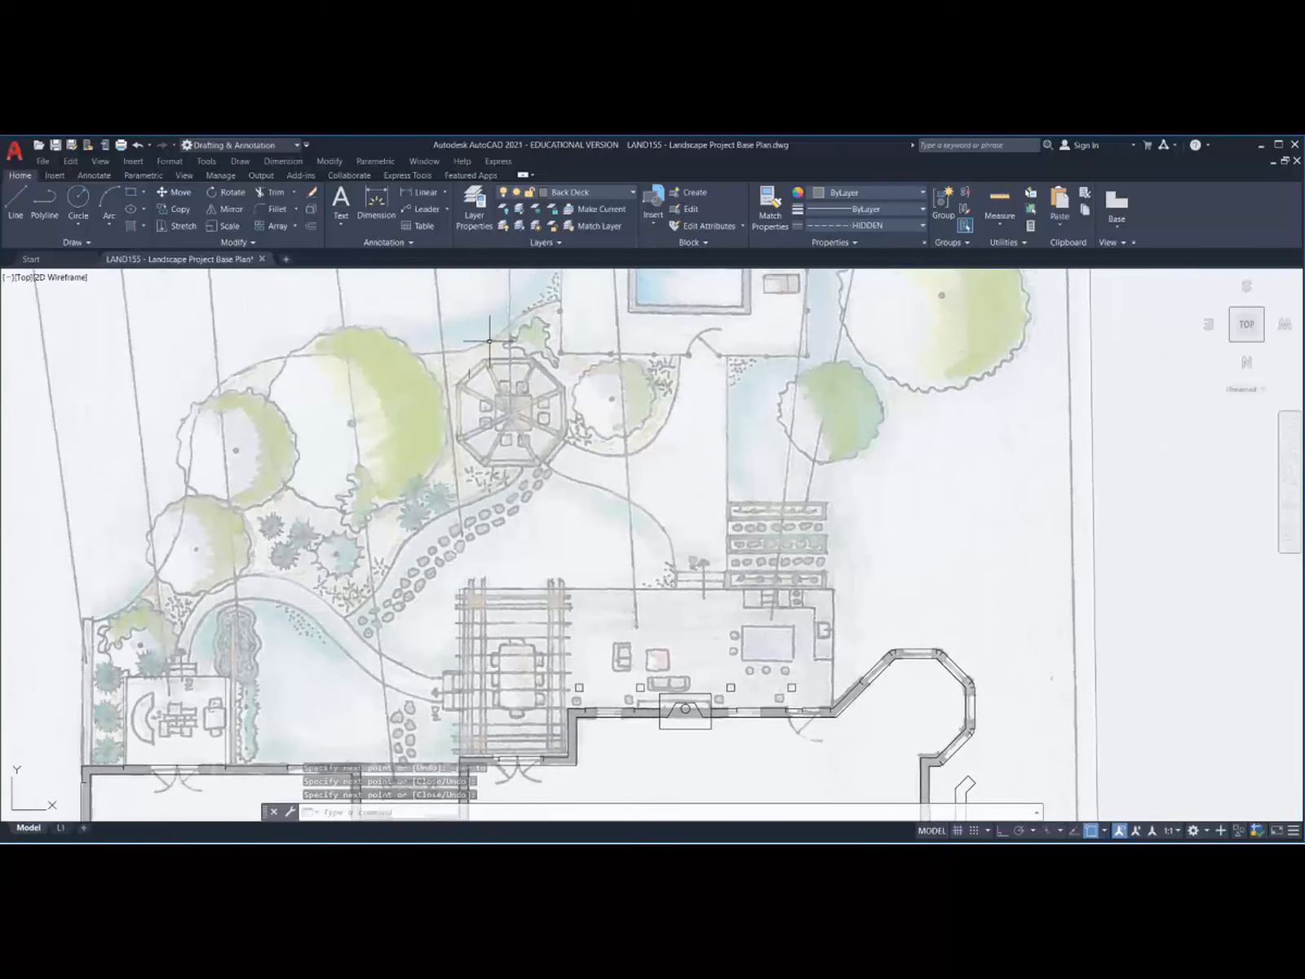
{"action": "left_click", "coordinate": [476, 205]}
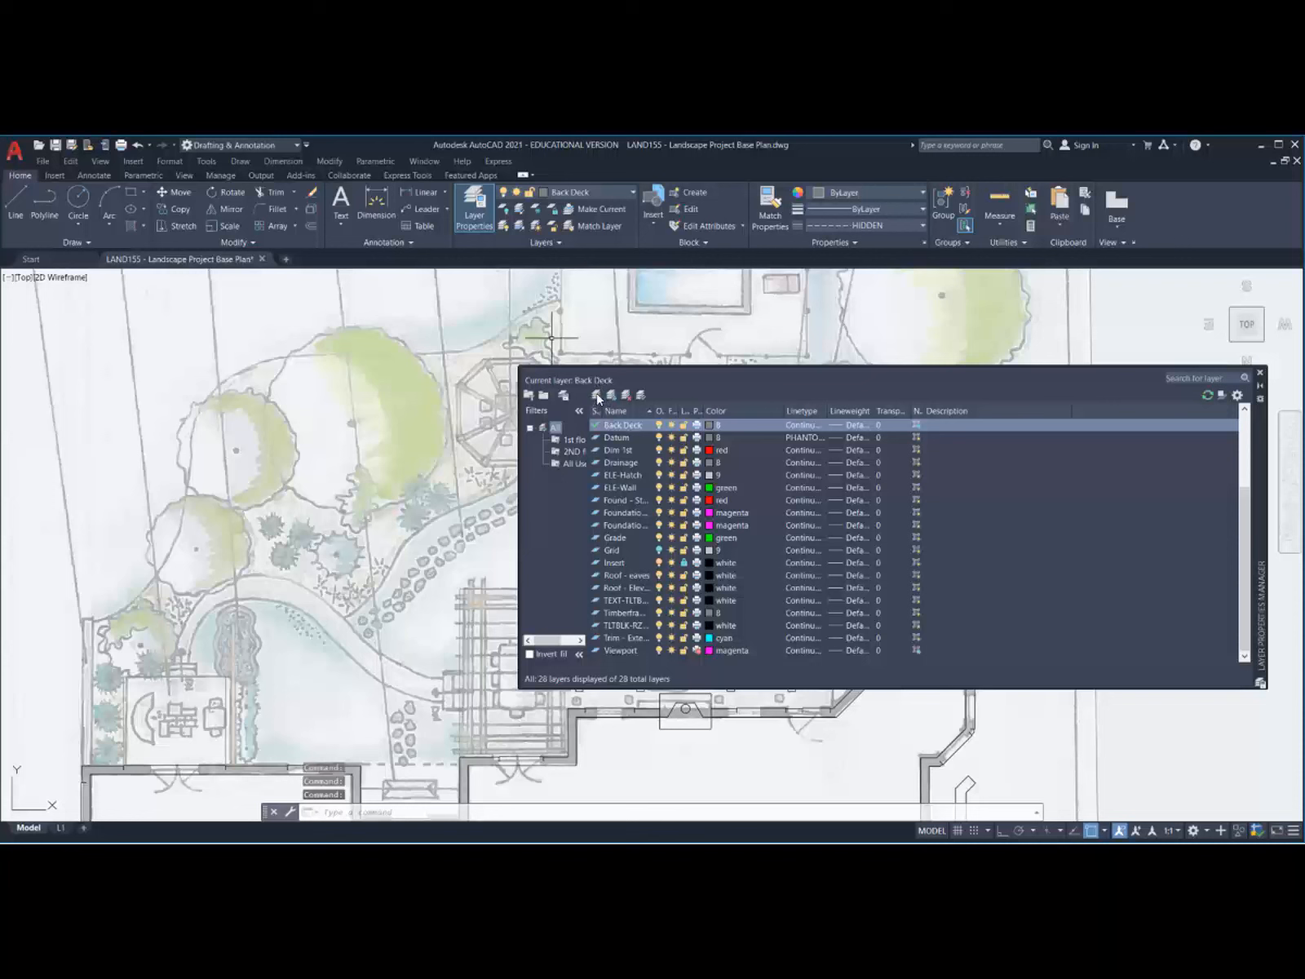
{"action": "left_click", "coordinate": [596, 395]}
{"action": "type", "text": "G"}
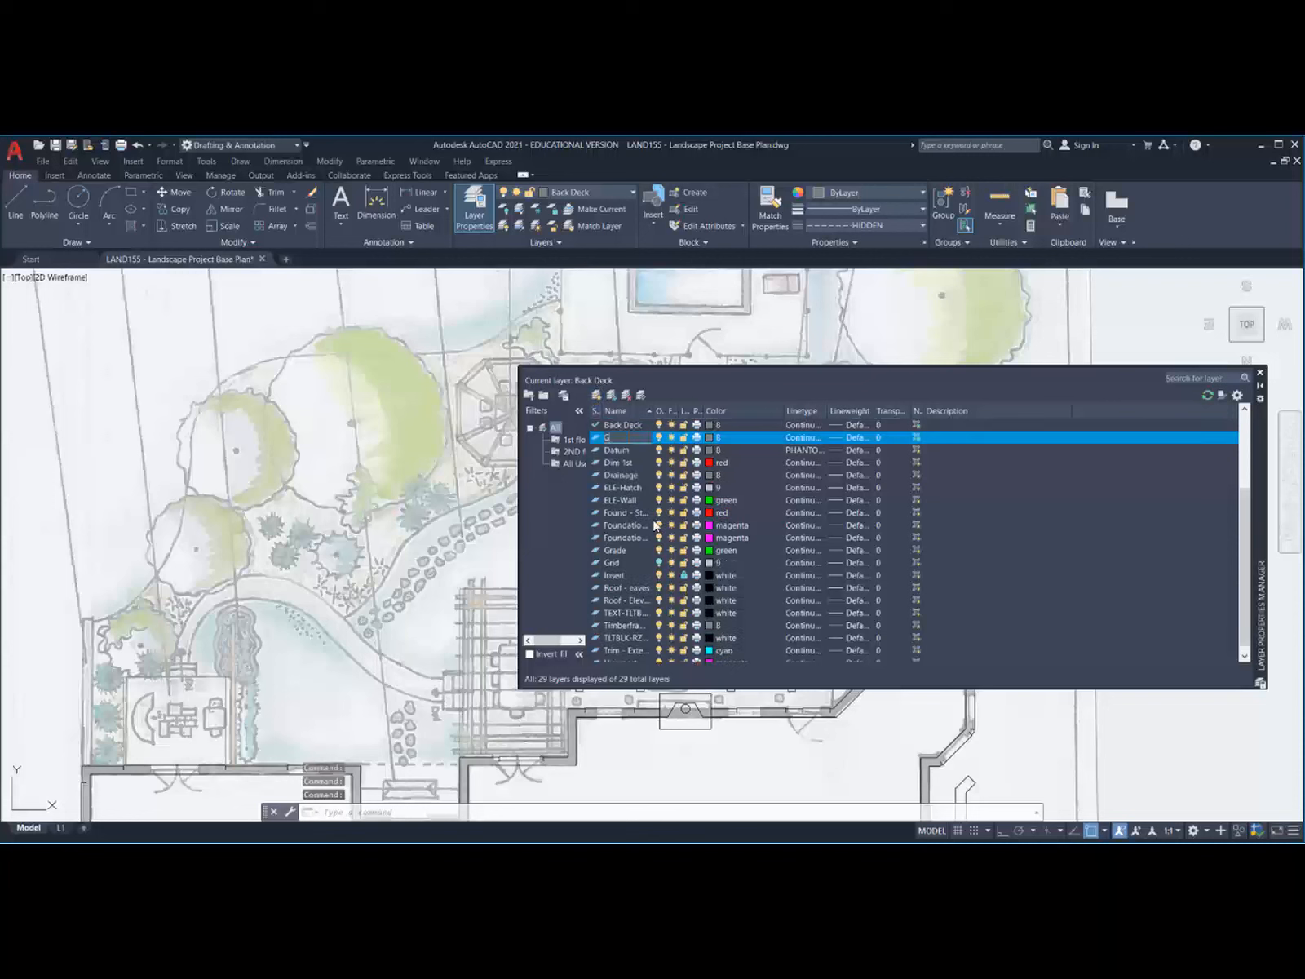
{"action": "type", "text": "azebo"}
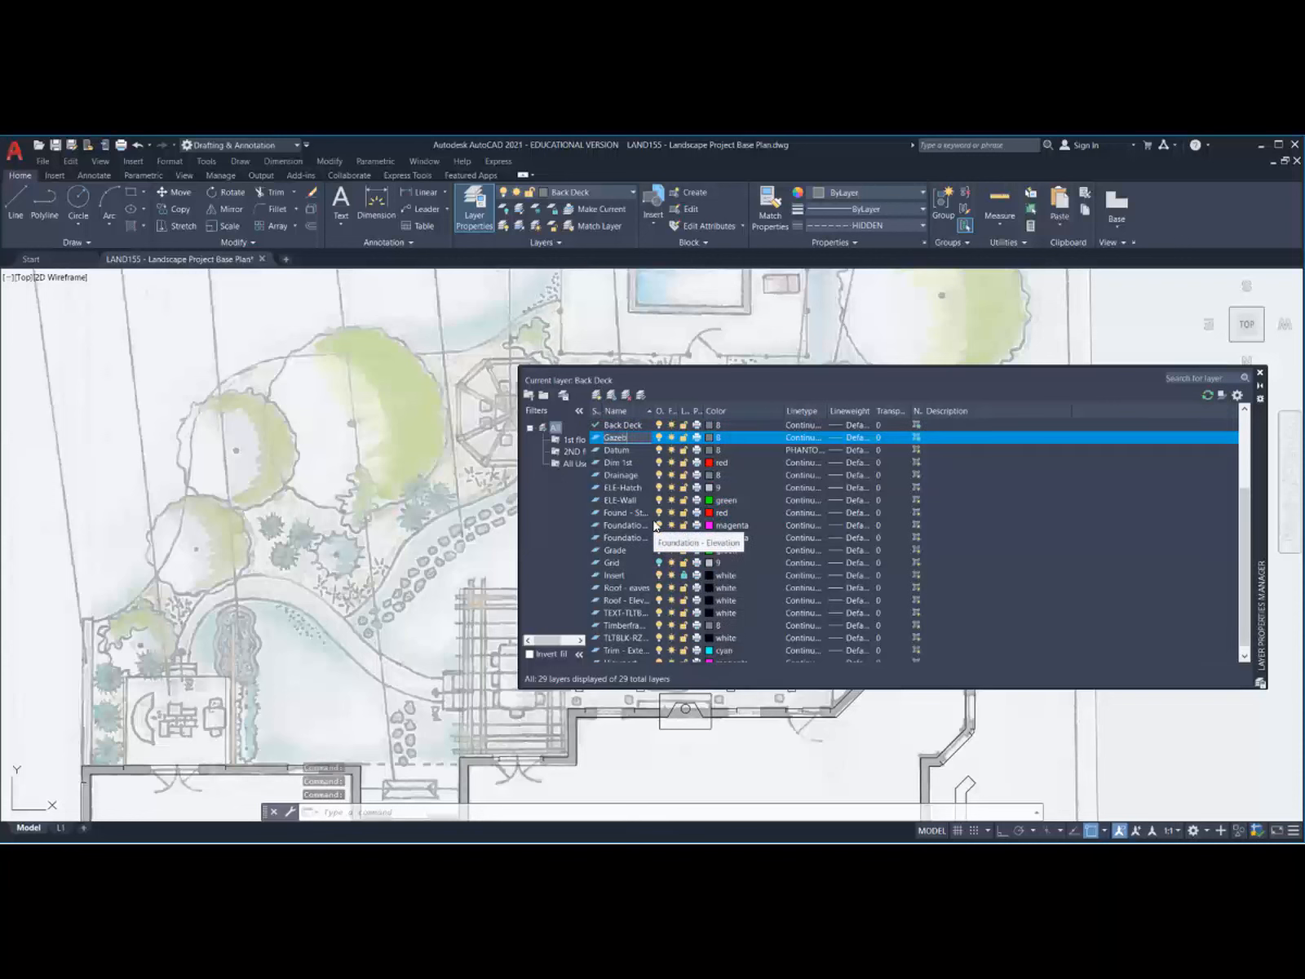
Step: Set the Gazebo layer's color to index 35 and make it the current layer
{"action": "left_click", "coordinate": [709, 438]}
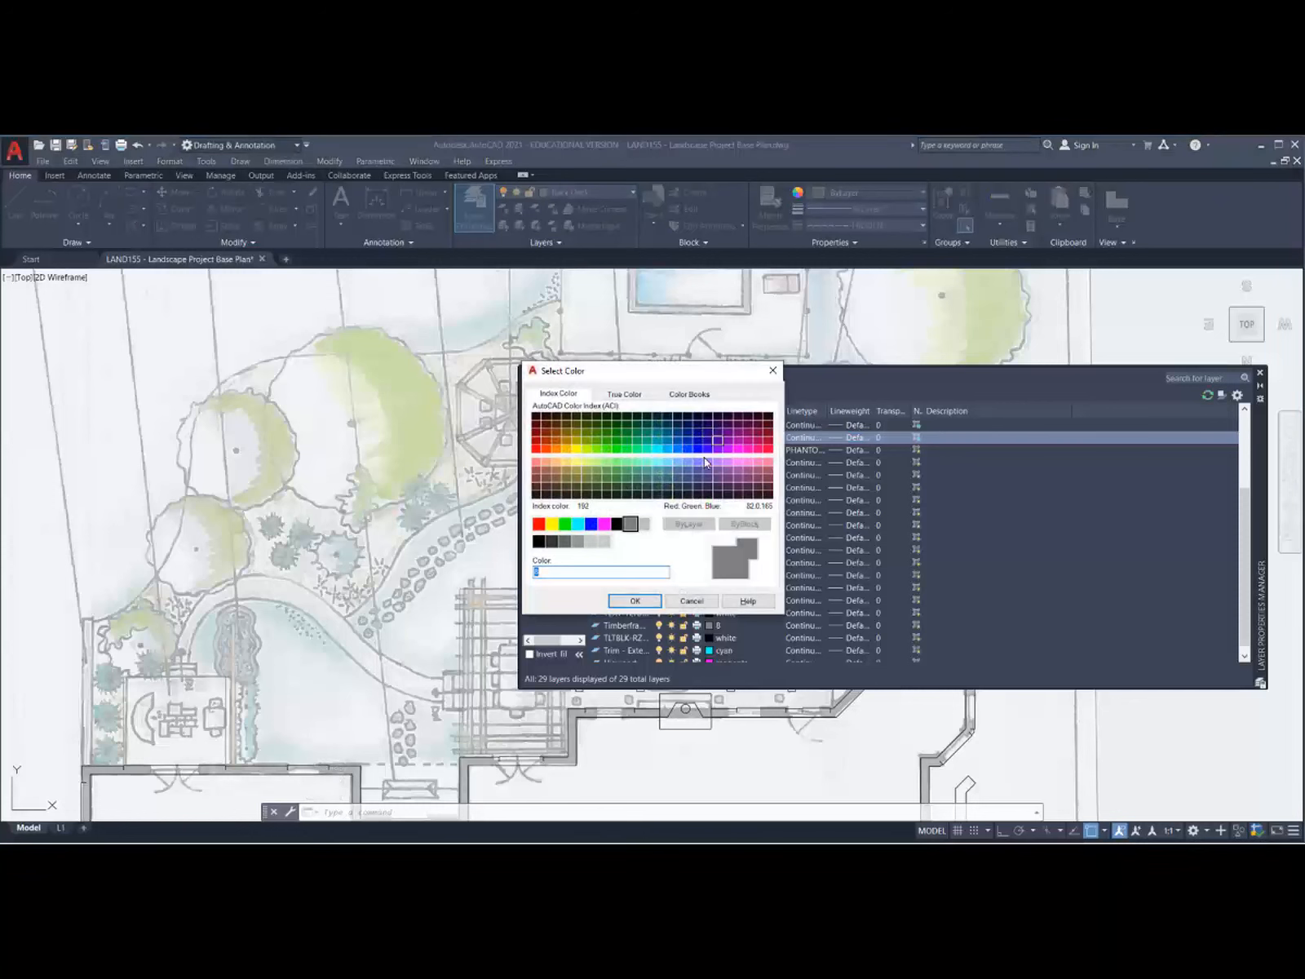
{"action": "left_click", "coordinate": [558, 480]}
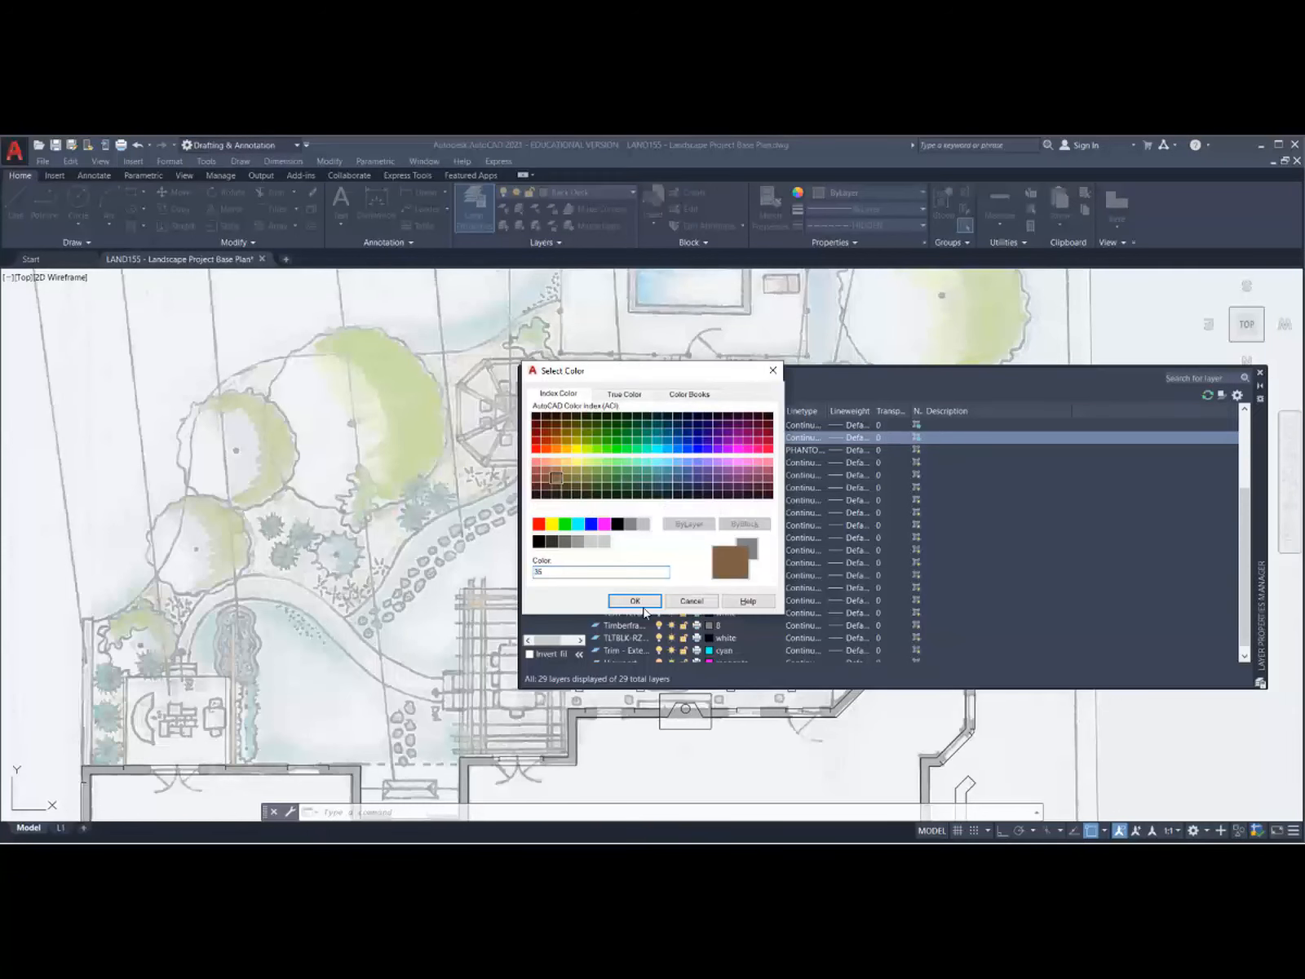
{"action": "left_click", "coordinate": [635, 600]}
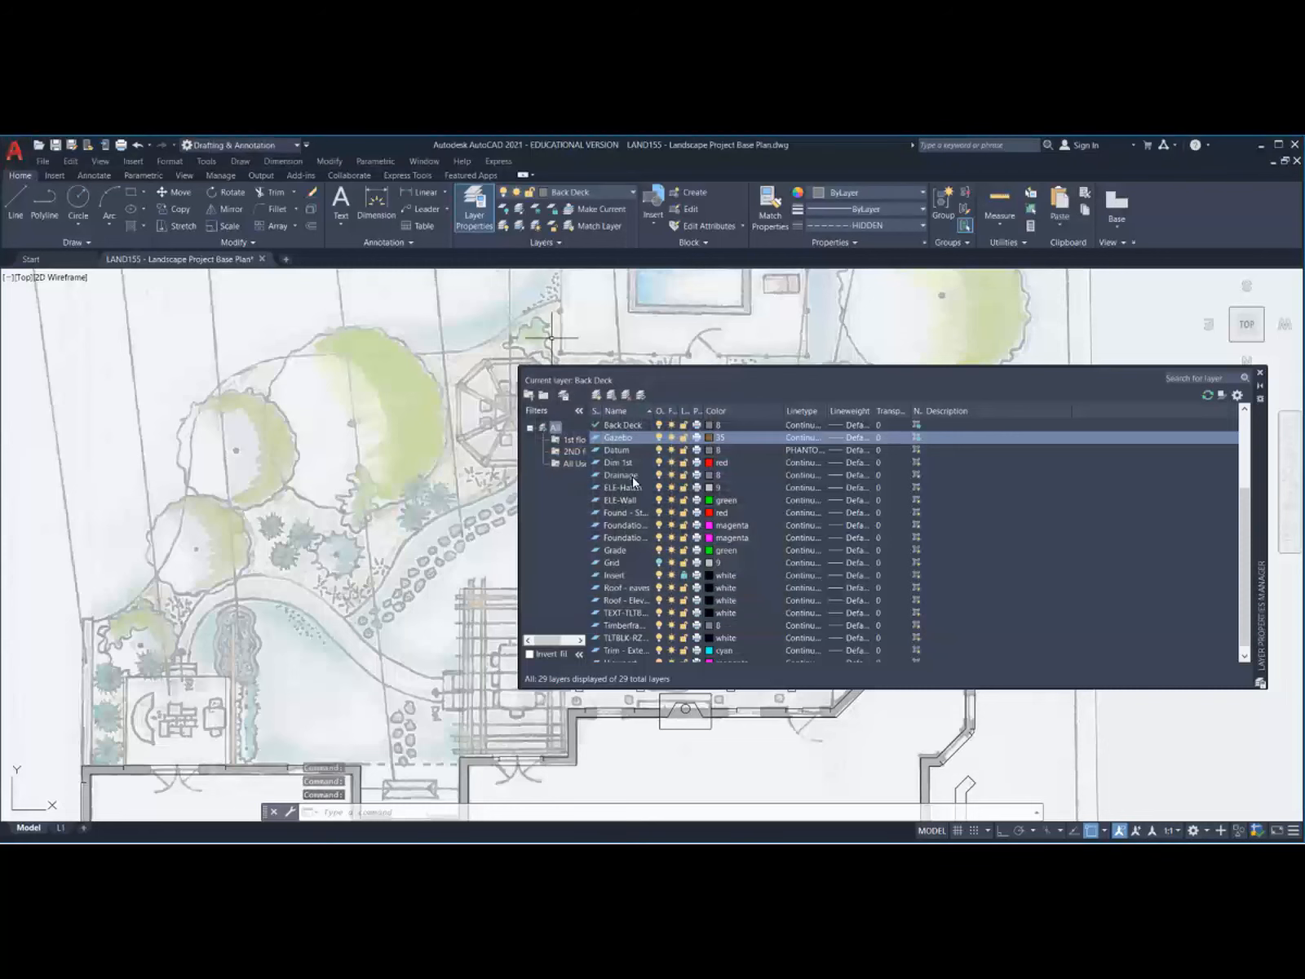
{"action": "left_click", "coordinate": [595, 439]}
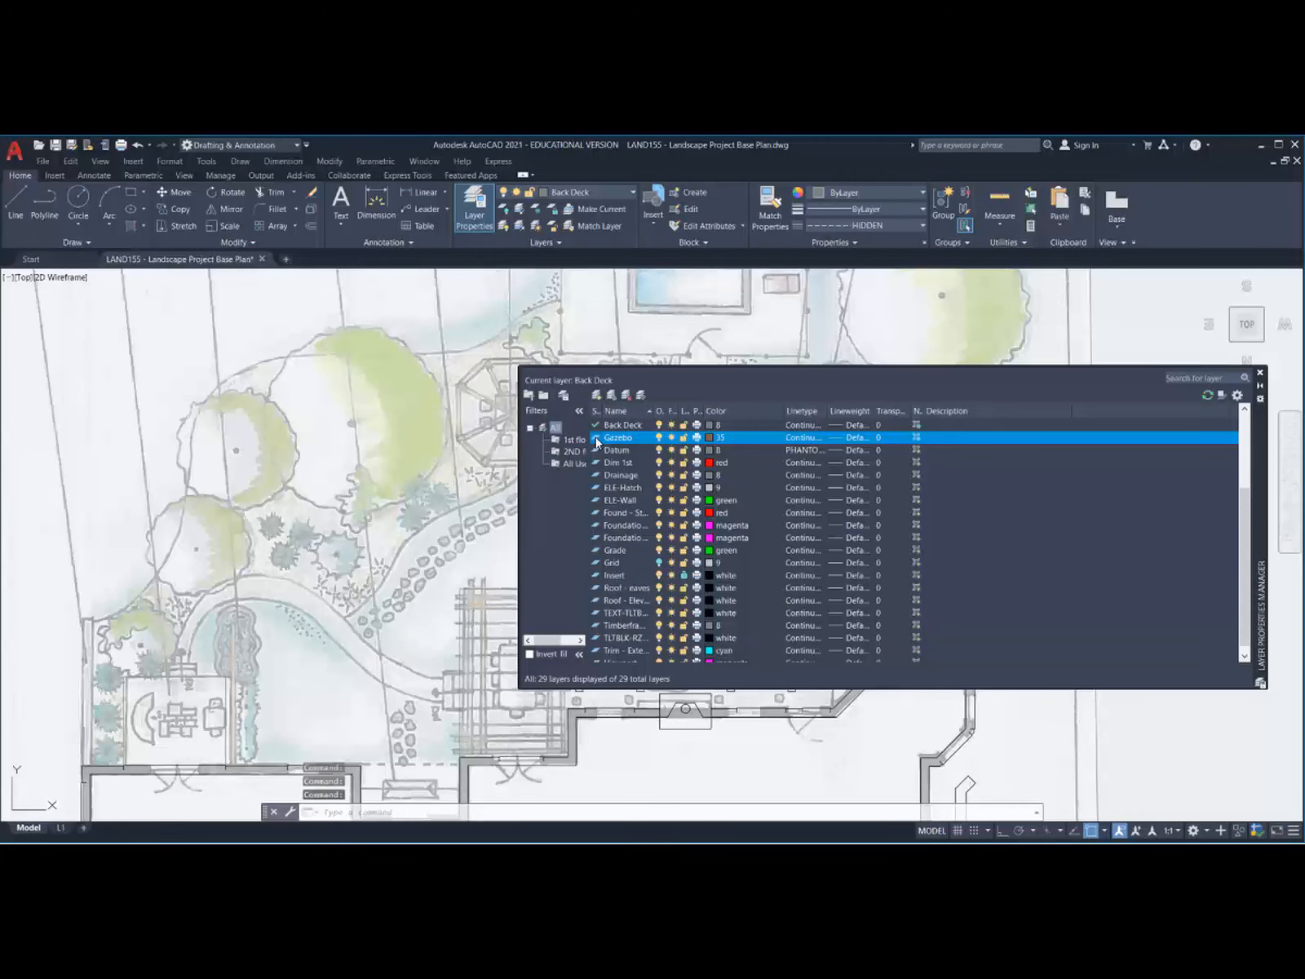
{"action": "double_click", "coordinate": [596, 438]}
{"action": "left_click", "coordinate": [1261, 374]}
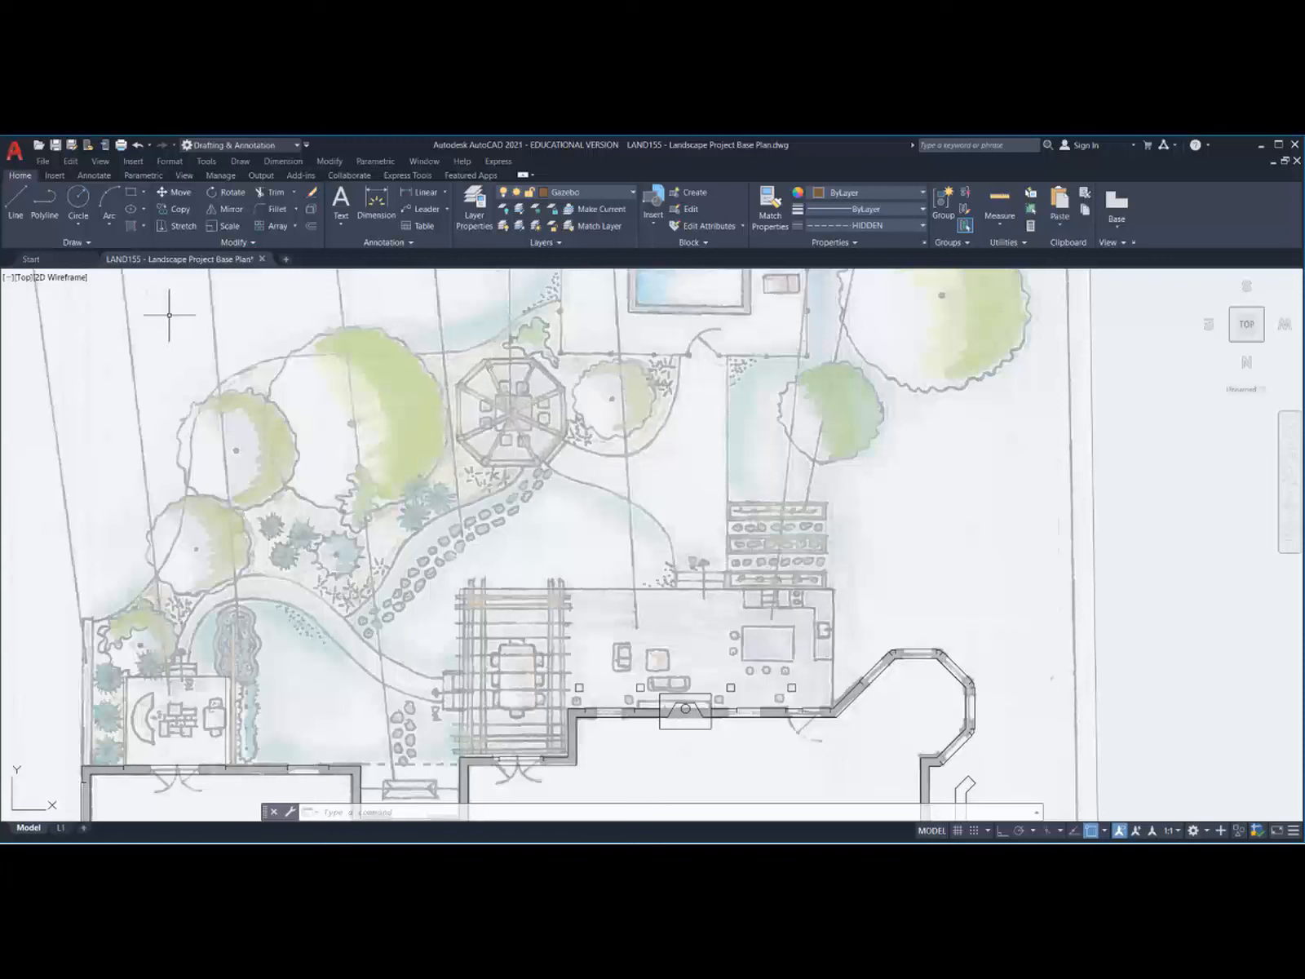
Step: Draw an 8-sided polygon by edge from the sketched gazebo's lower-left corner, with a 5'6" edge at 0°
{"action": "left_click", "coordinate": [144, 193]}
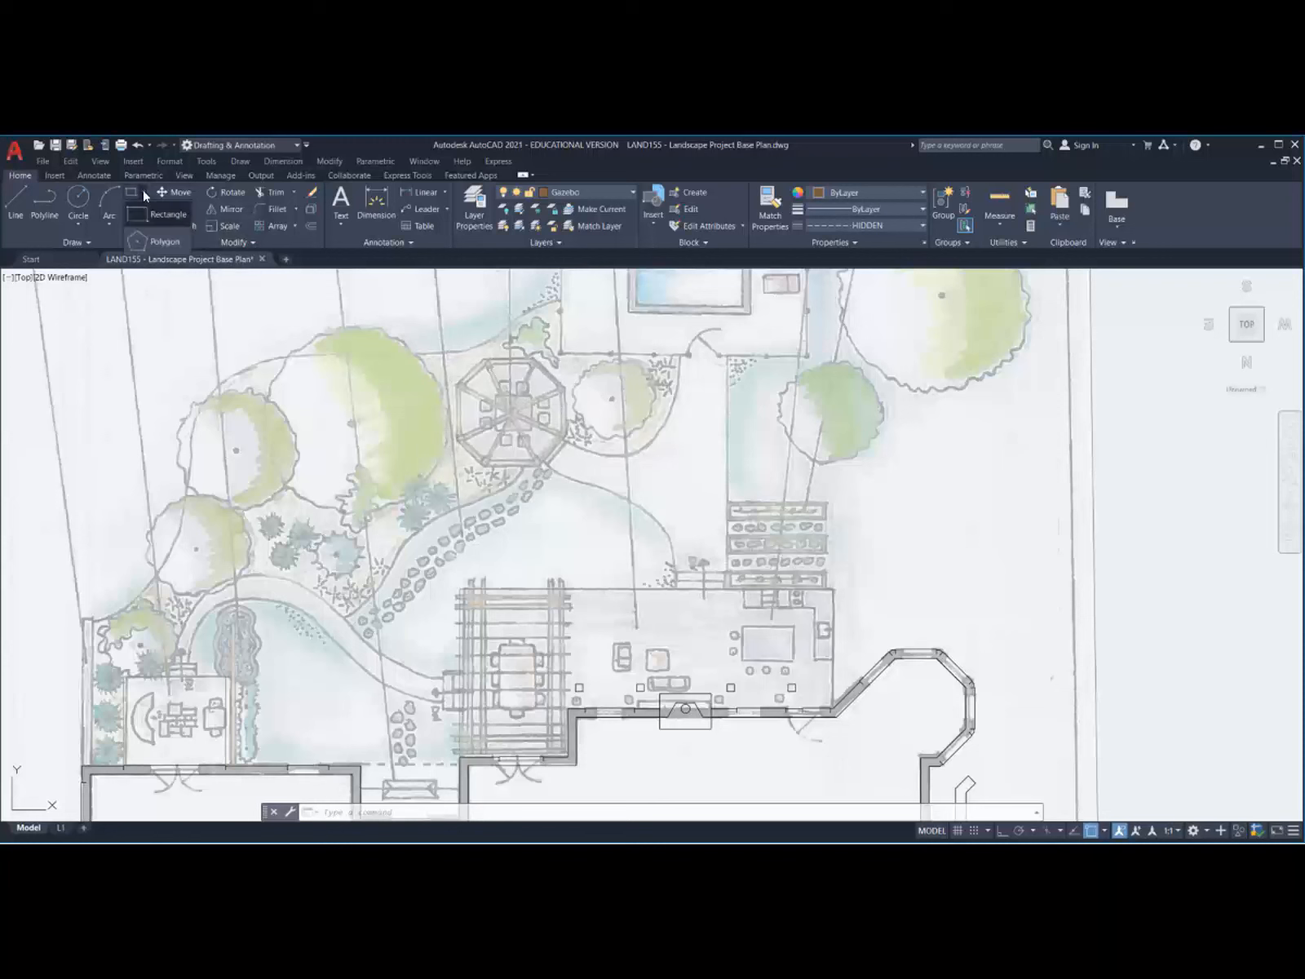
{"action": "left_click", "coordinate": [155, 241]}
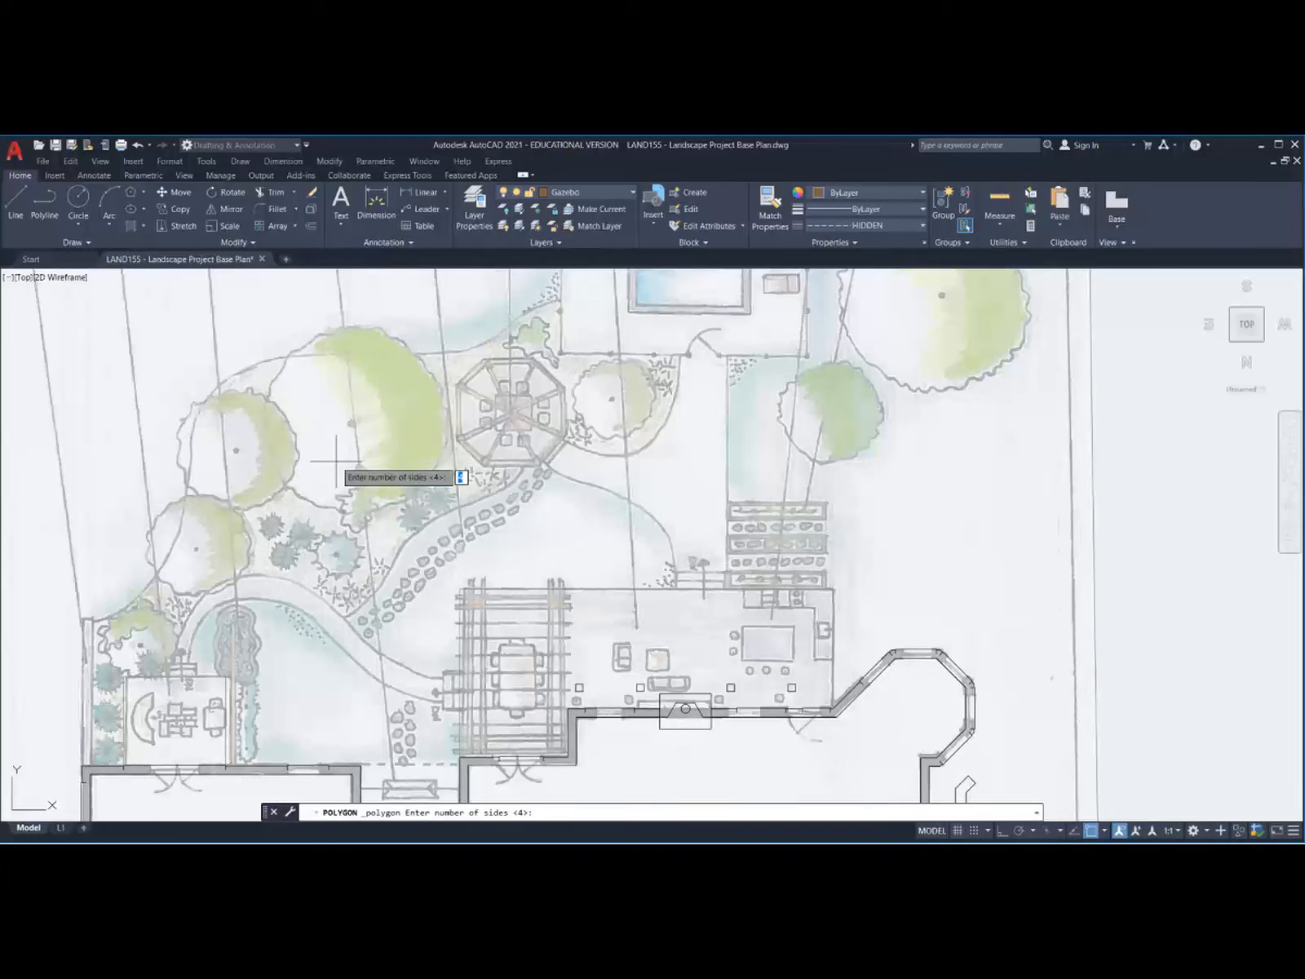
{"action": "key", "text": "Return"}
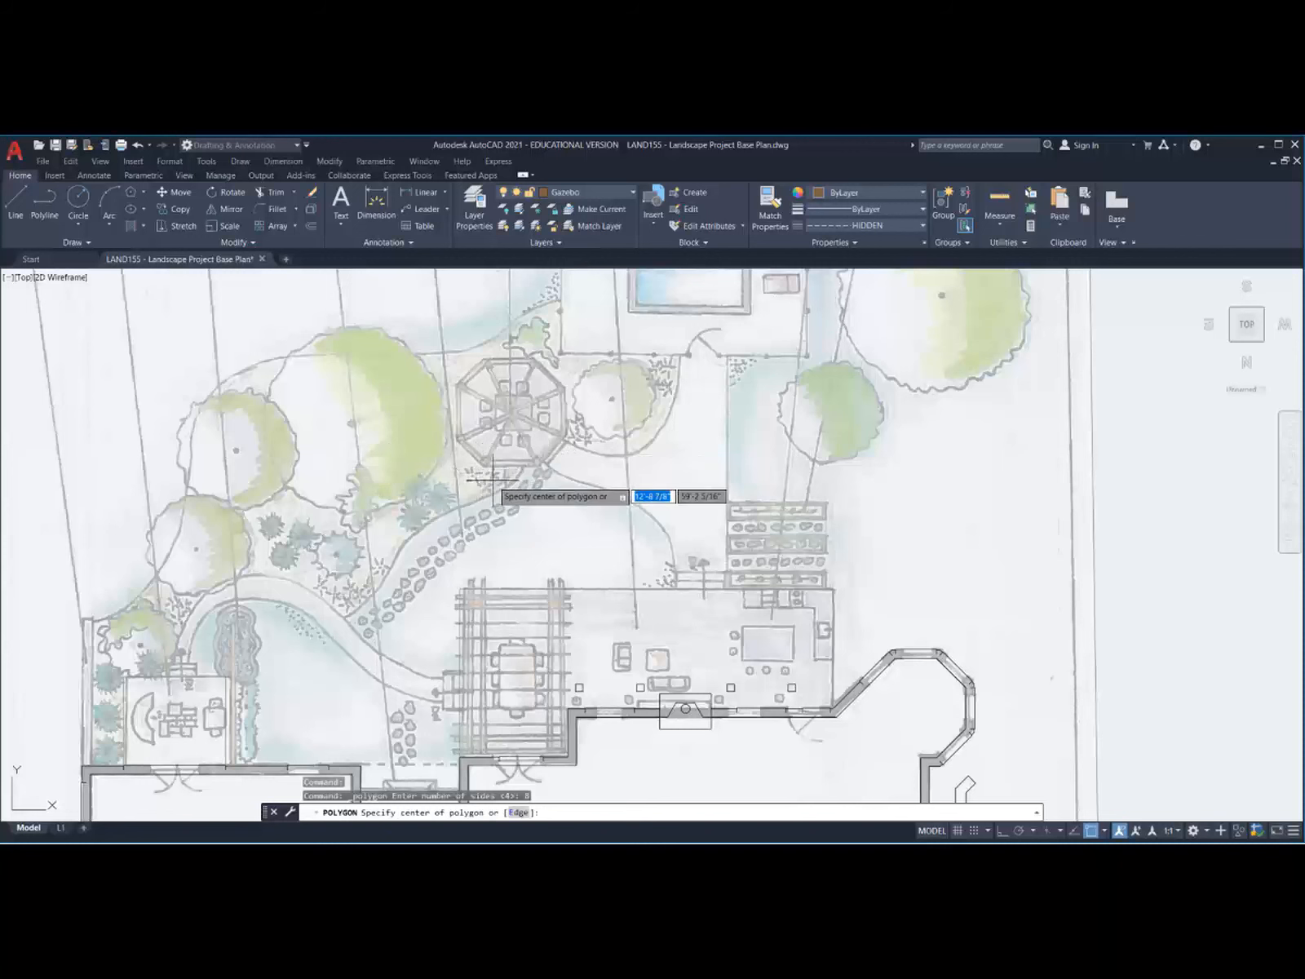
{"action": "scroll", "coordinate": [487, 472], "scroll_direction": "up", "scroll_amount": 2}
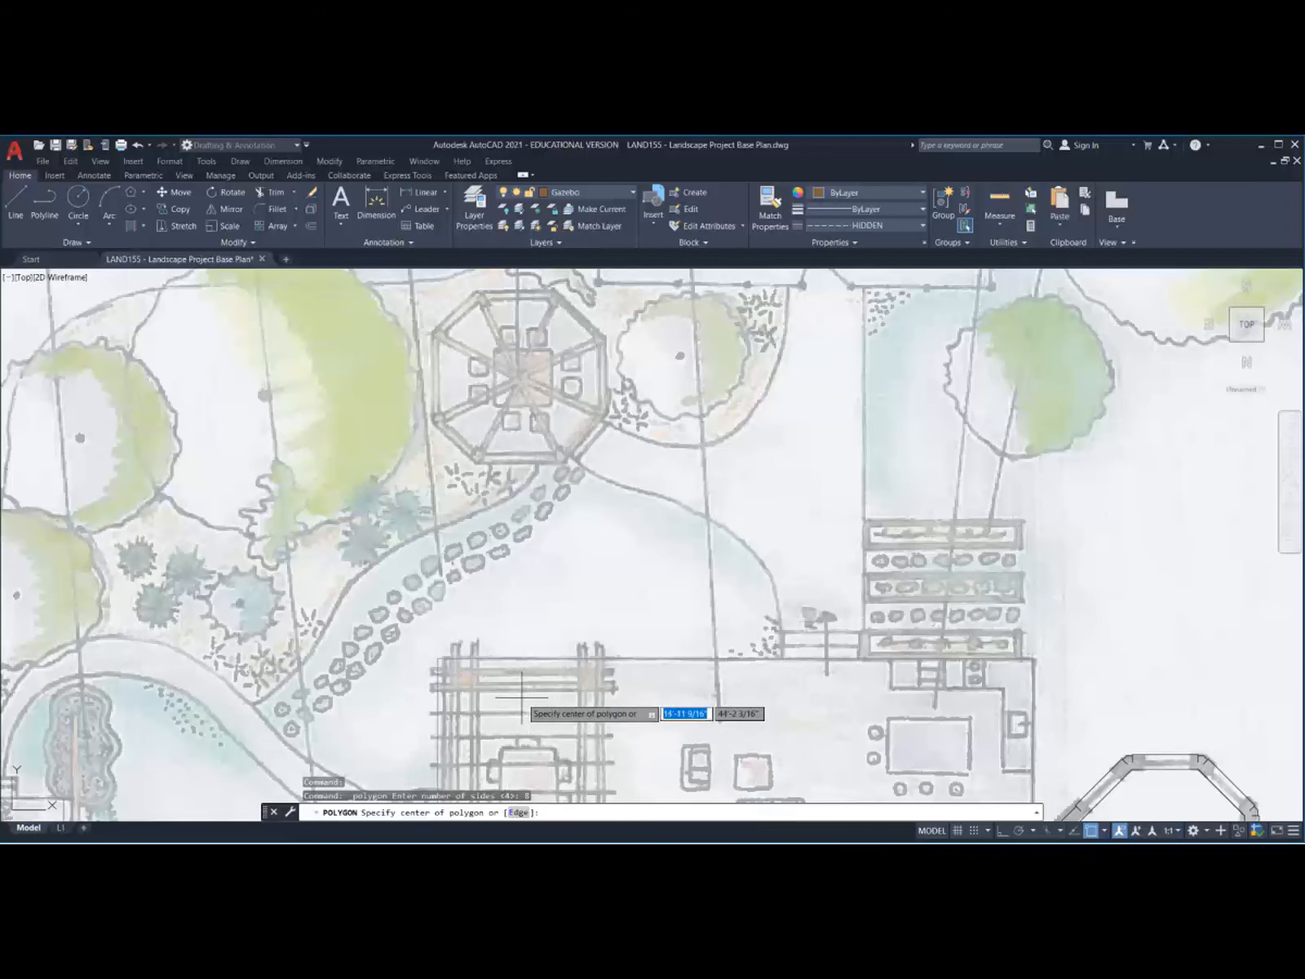
{"action": "type", "text": "e"}
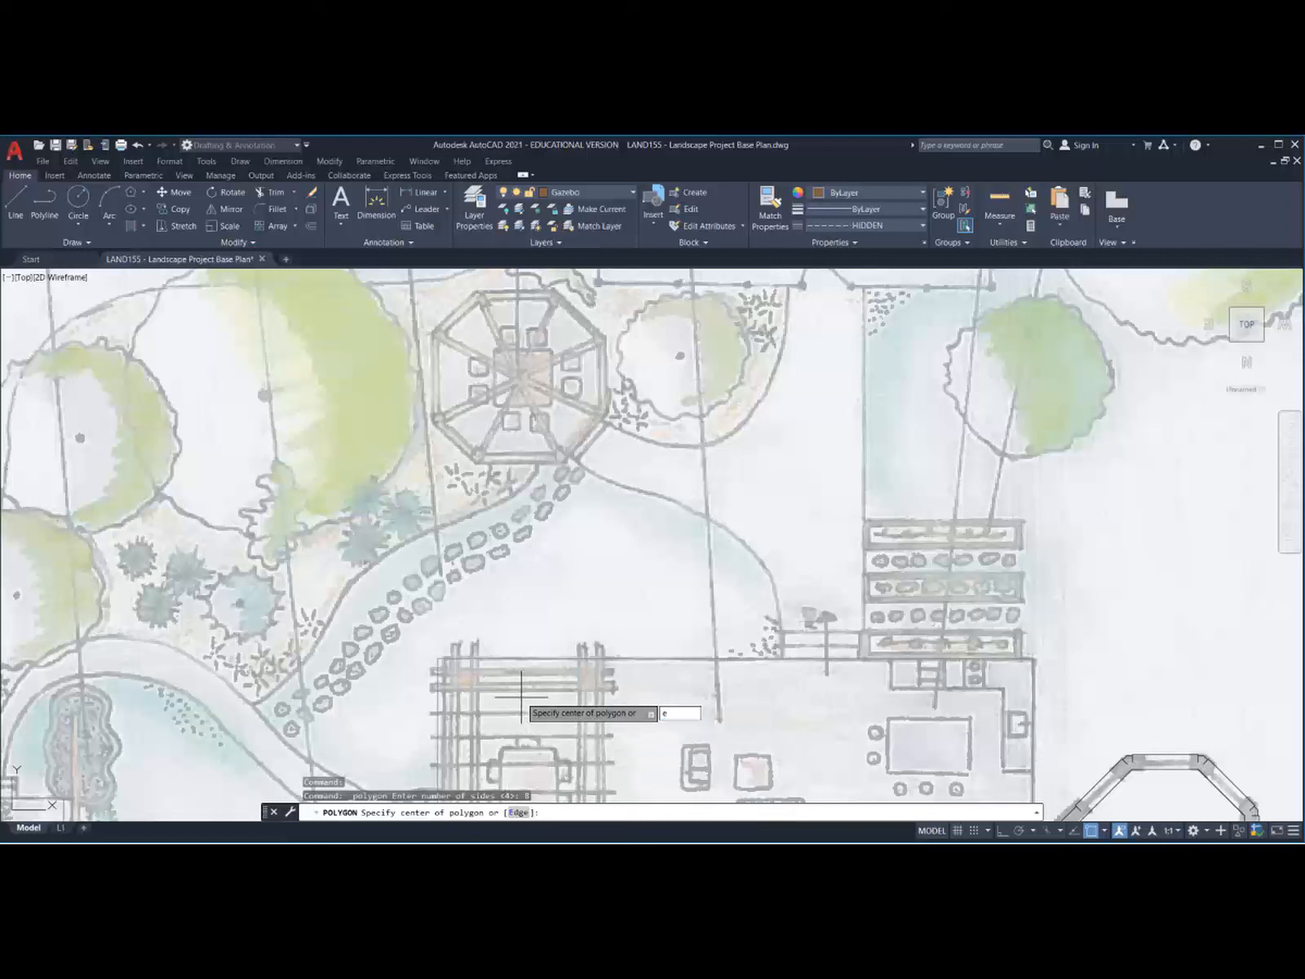
{"action": "key", "text": "Return"}
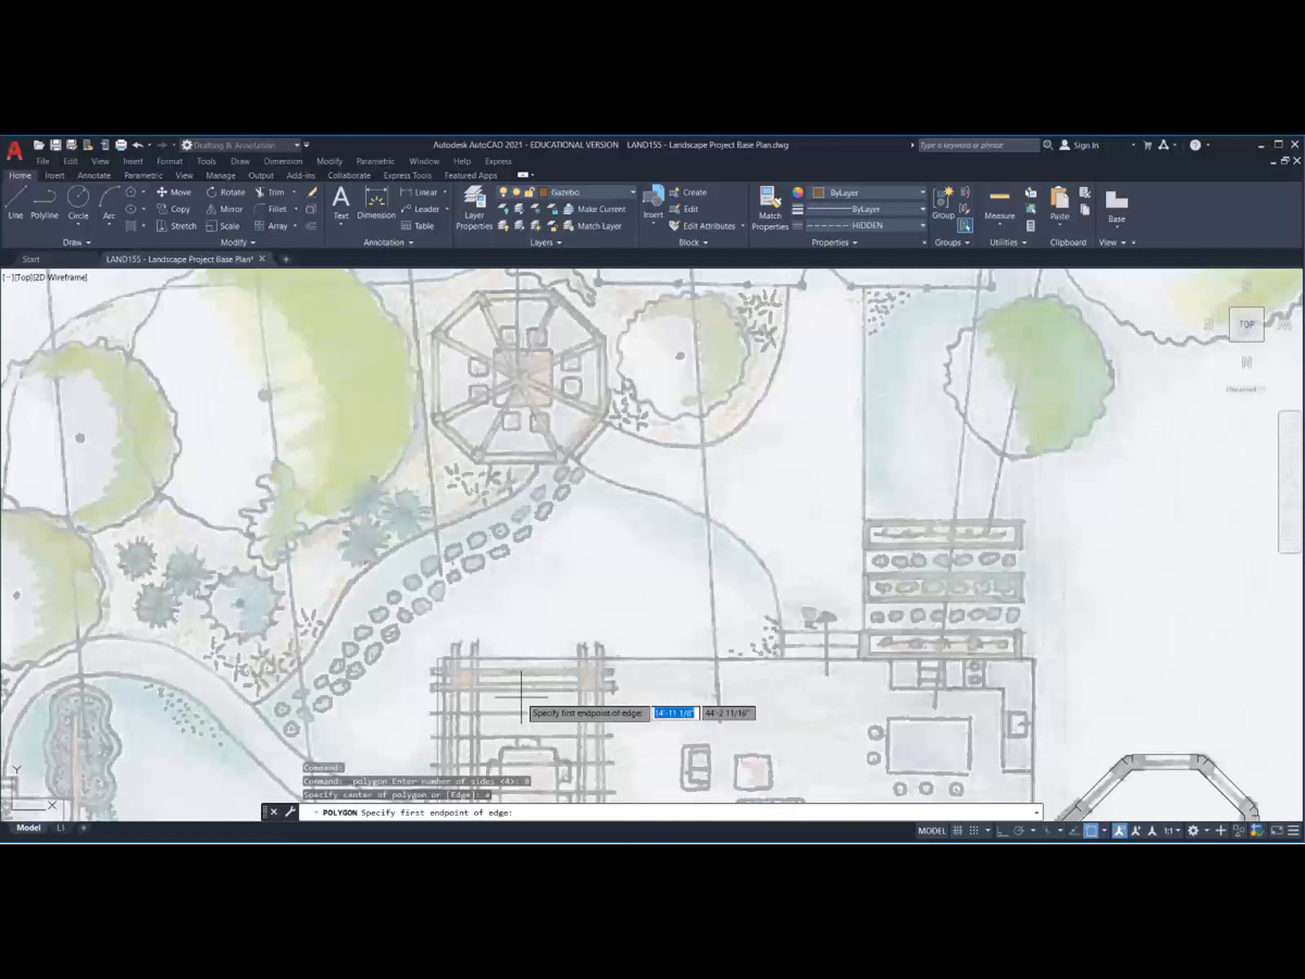
{"action": "left_click", "coordinate": [478, 465]}
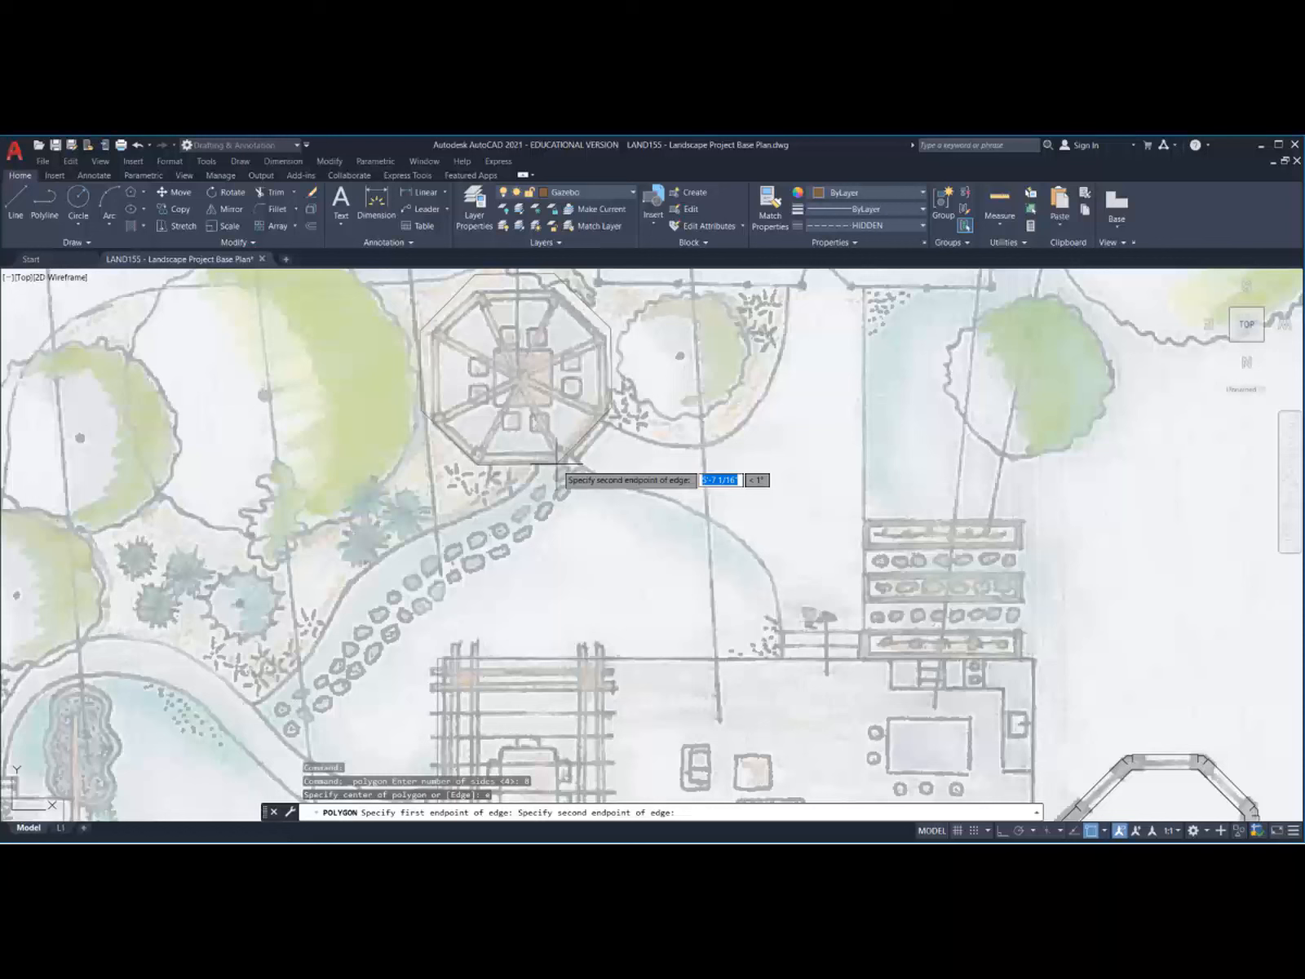
{"action": "type", "text": "@5'6"}
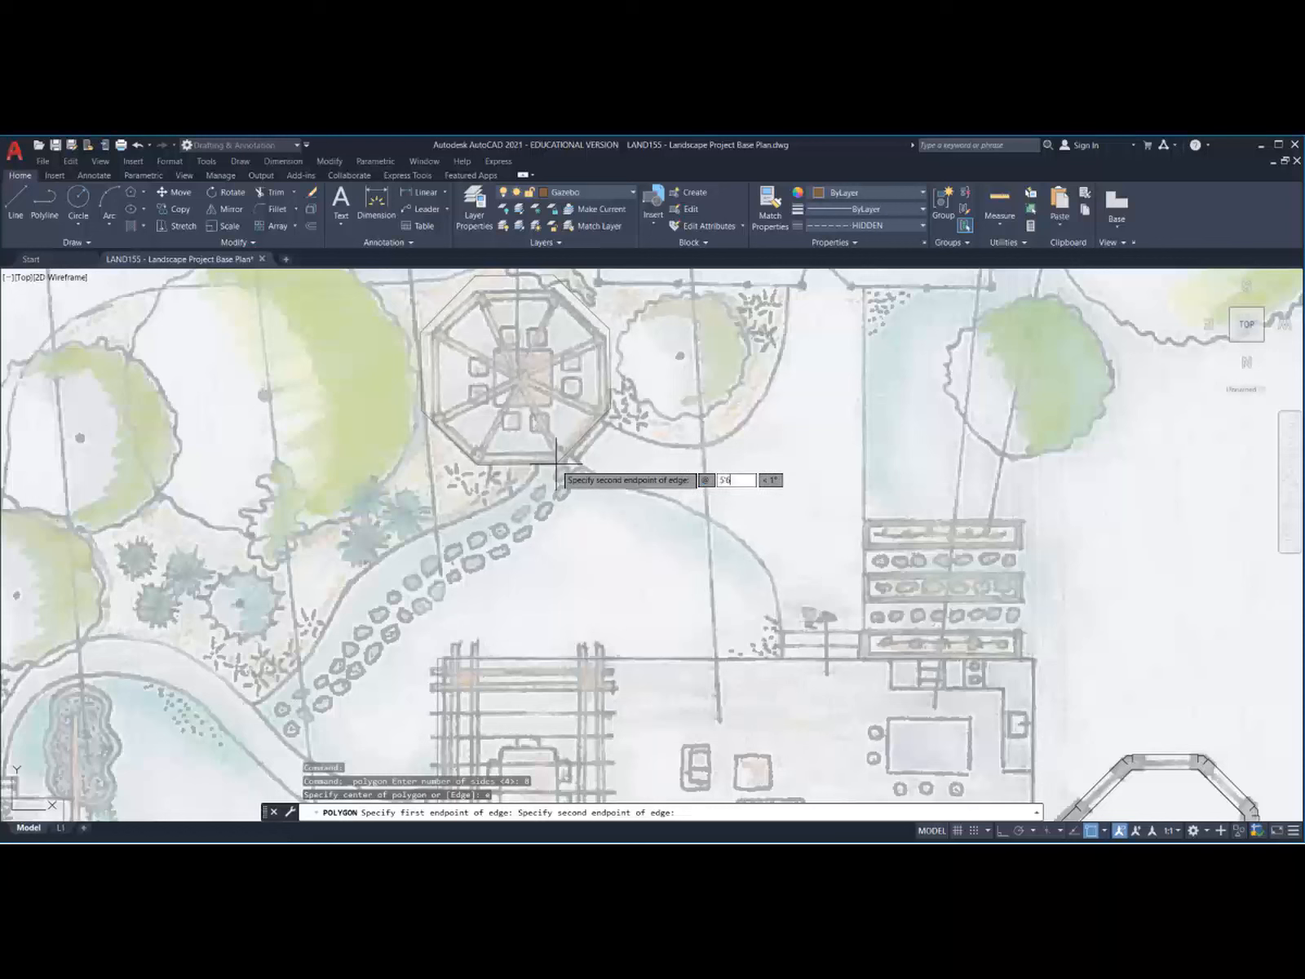
{"action": "key", "text": "Tab"}
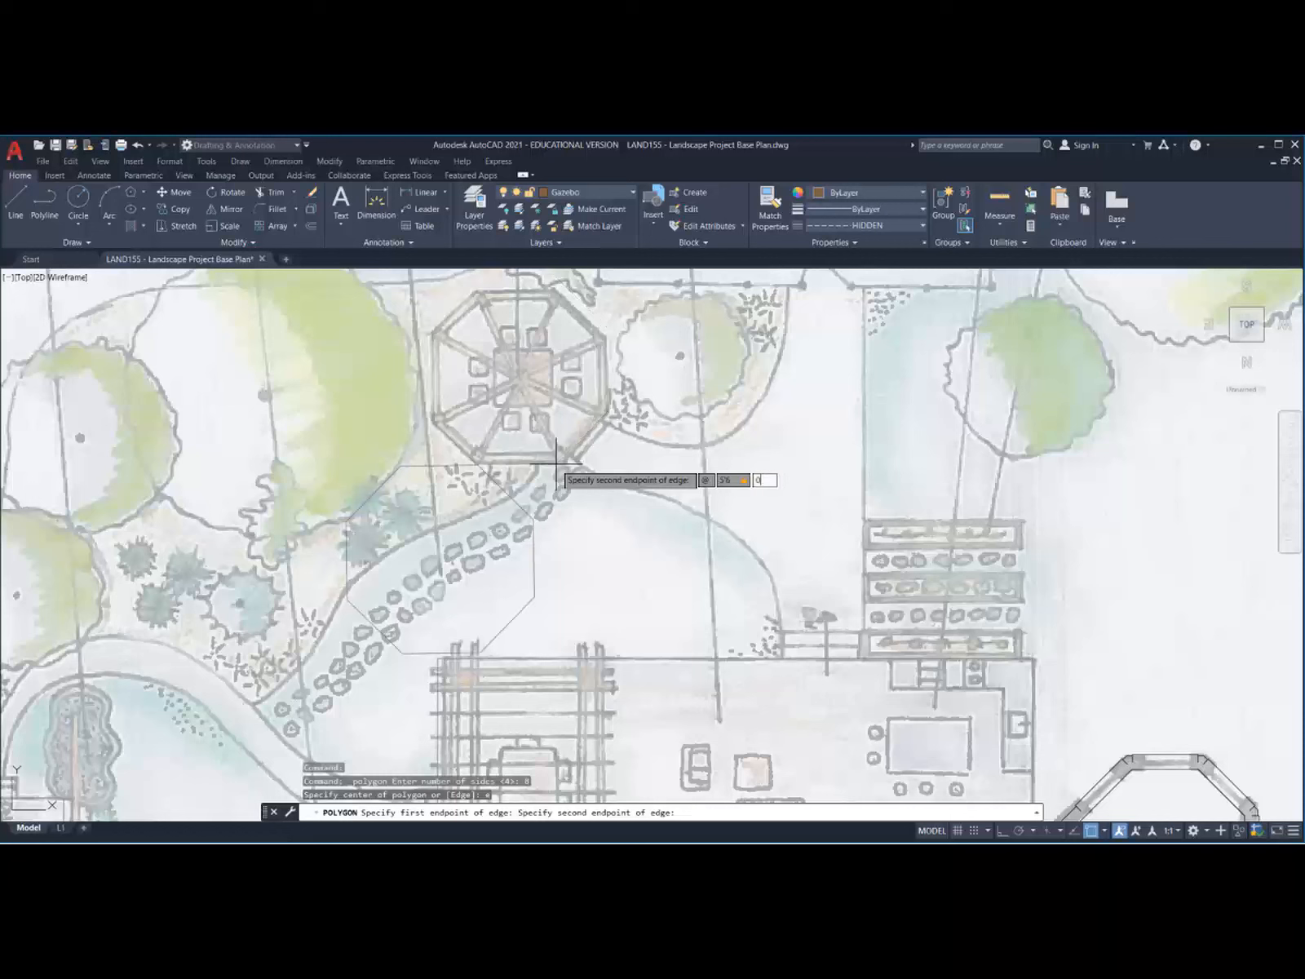
{"action": "type", "text": "0"}
{"action": "key", "text": "Return"}
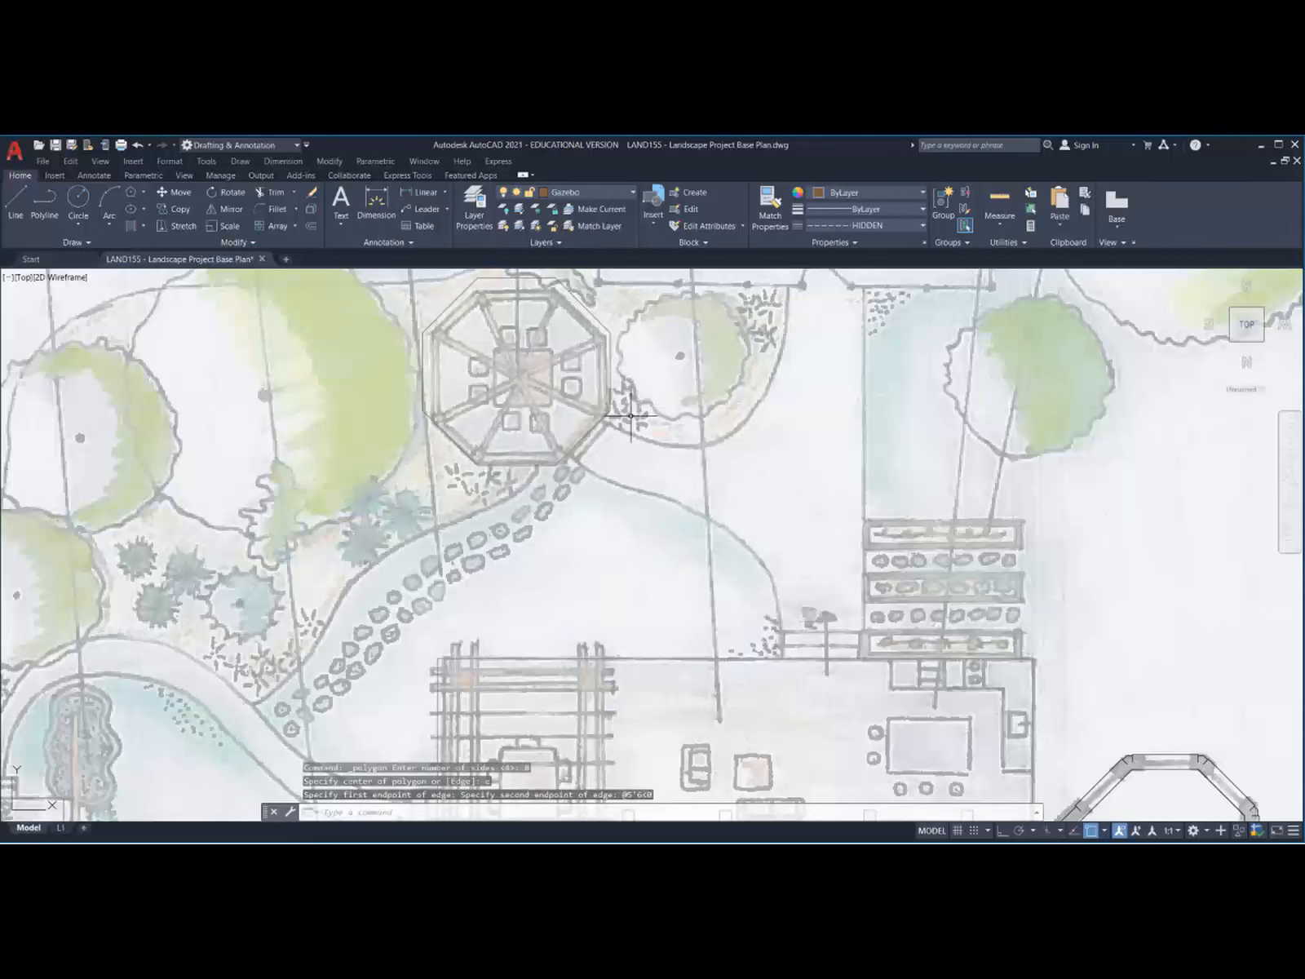
Step: Draw two lines across the gazebo octagon, from its upper-left to lower-right corner and from its right-upper to left-lower corner
{"action": "left_click", "coordinate": [12, 199]}
{"action": "left_click", "coordinate": [479, 279]}
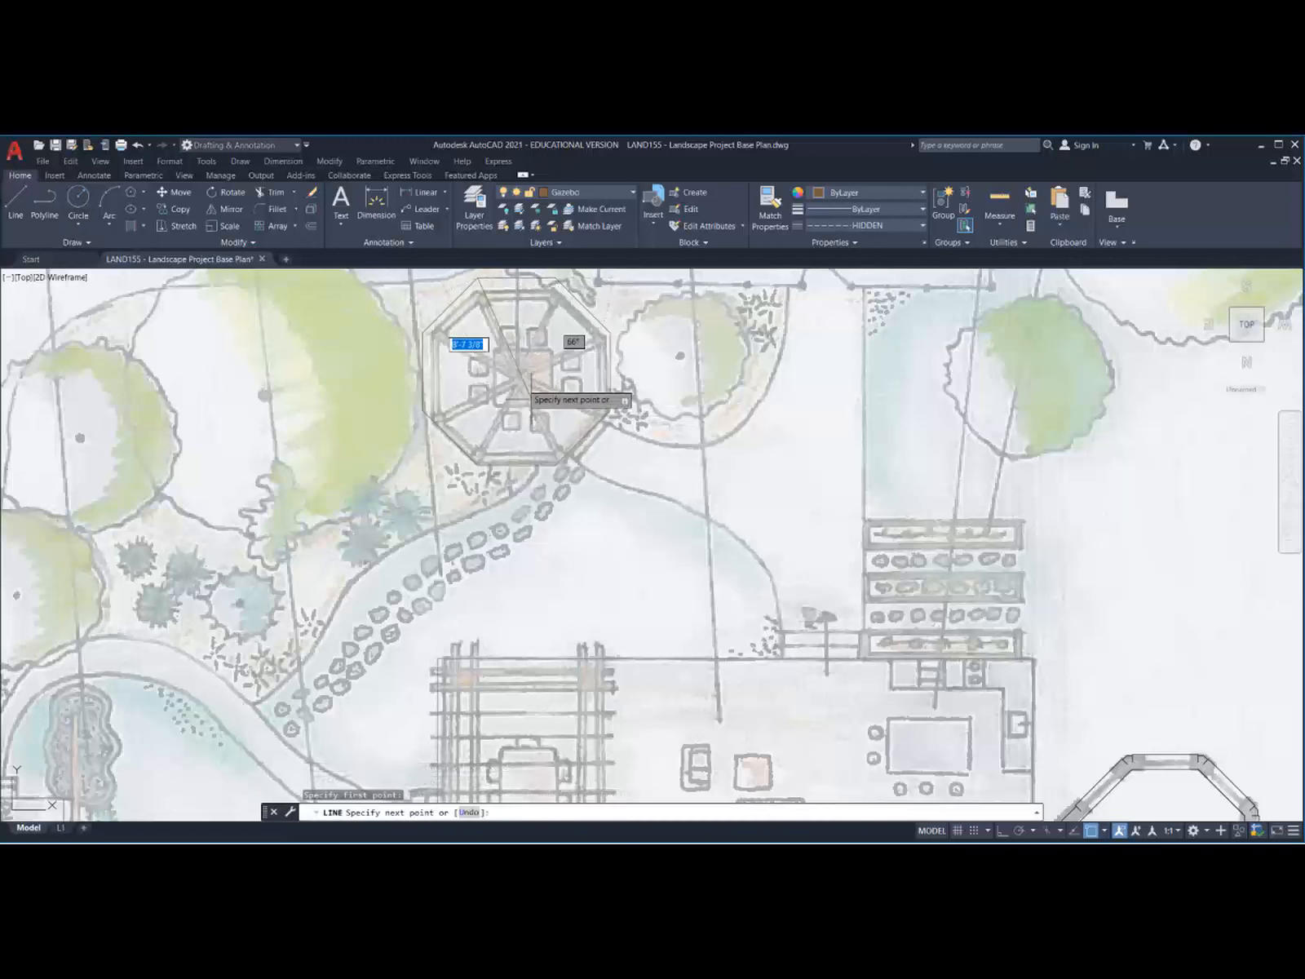
{"action": "left_click", "coordinate": [556, 465]}
{"action": "key", "text": "Return"}
{"action": "key", "text": "Return"}
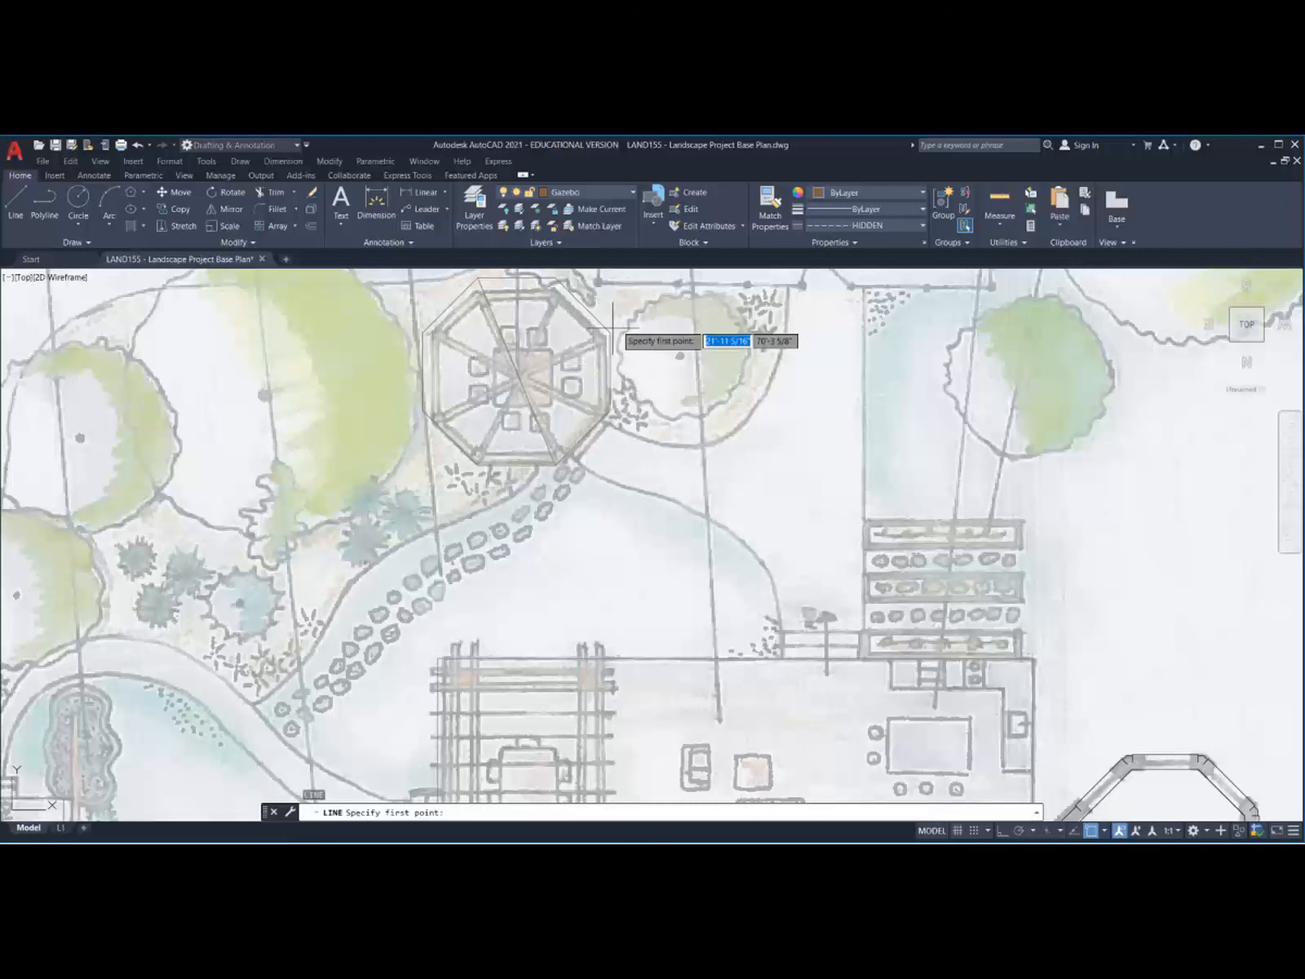
{"action": "left_click", "coordinate": [608, 333]}
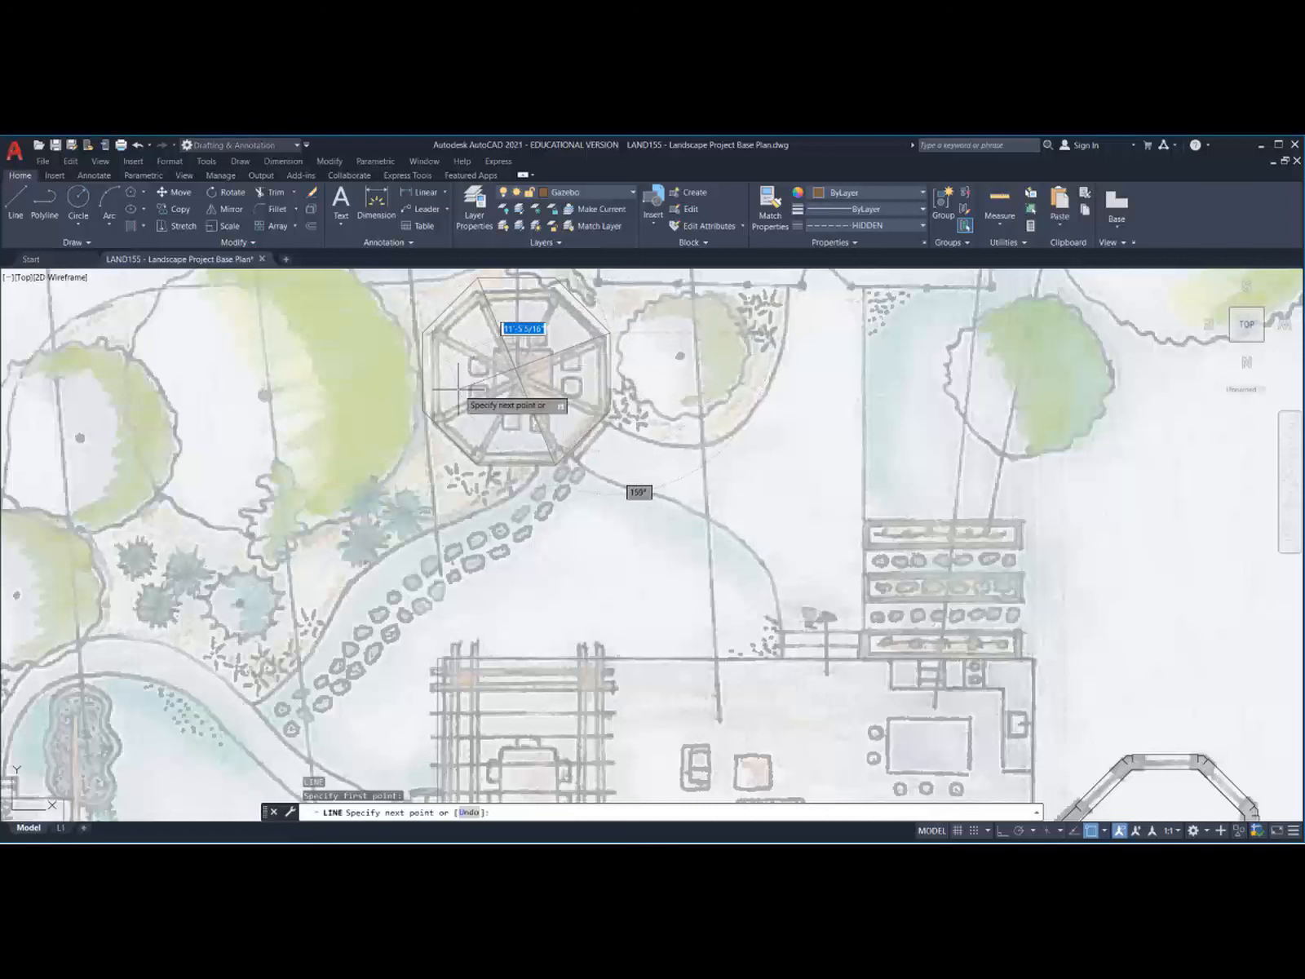
{"action": "left_click", "coordinate": [423, 410]}
{"action": "key", "text": "Return"}
Step: Add the remaining two gazebo diagonals, joining left-upper to right-lower and lower-left to upper-right corners of the octagon
{"action": "key", "text": "Return"}
{"action": "left_click", "coordinate": [518, 372]}
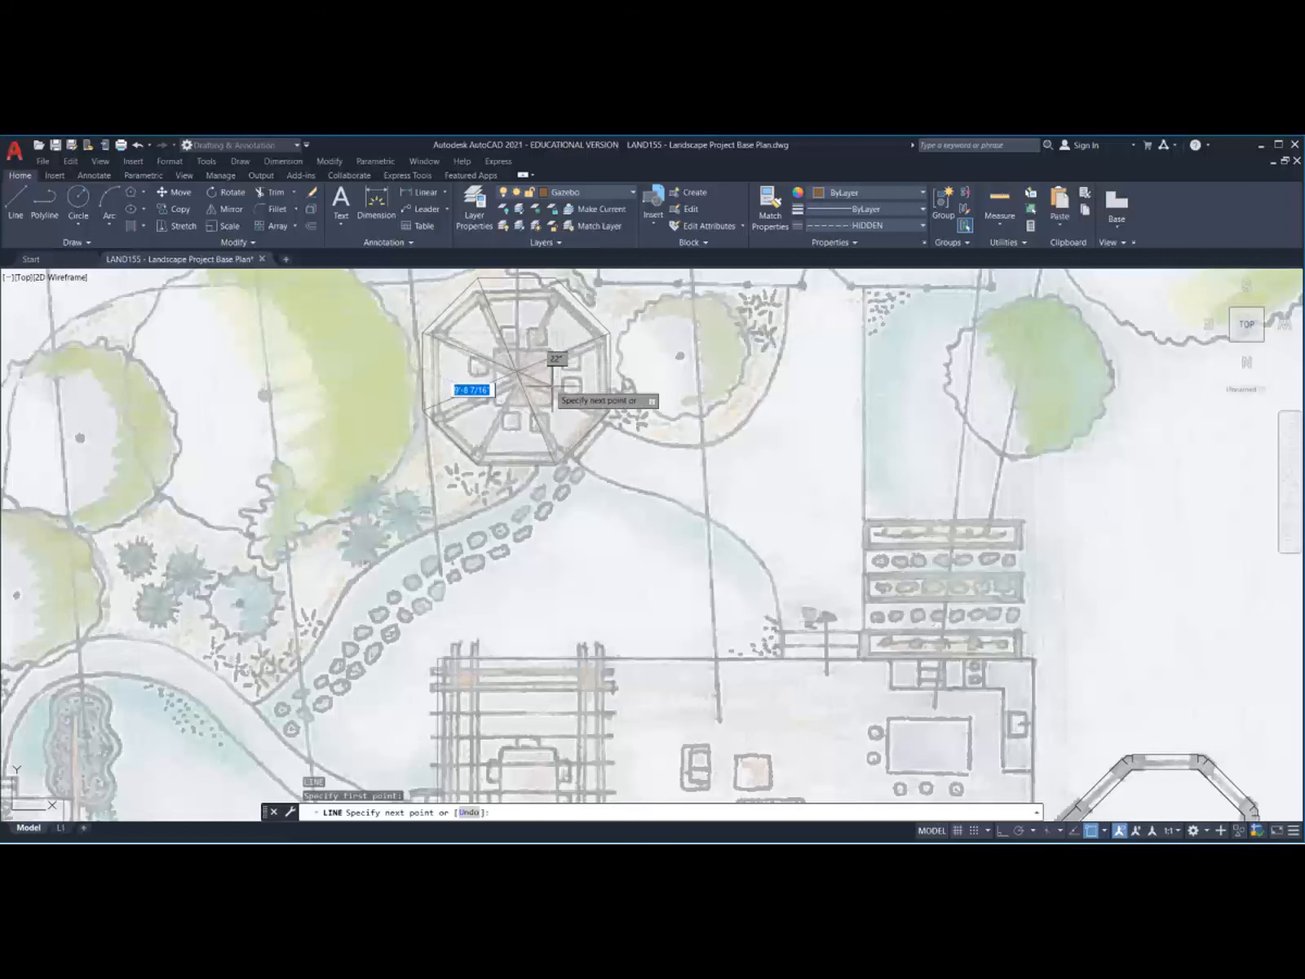
{"action": "left_click", "coordinate": [610, 411]}
{"action": "key", "text": "Return"}
{"action": "key", "text": "Return"}
{"action": "left_click", "coordinate": [477, 465]}
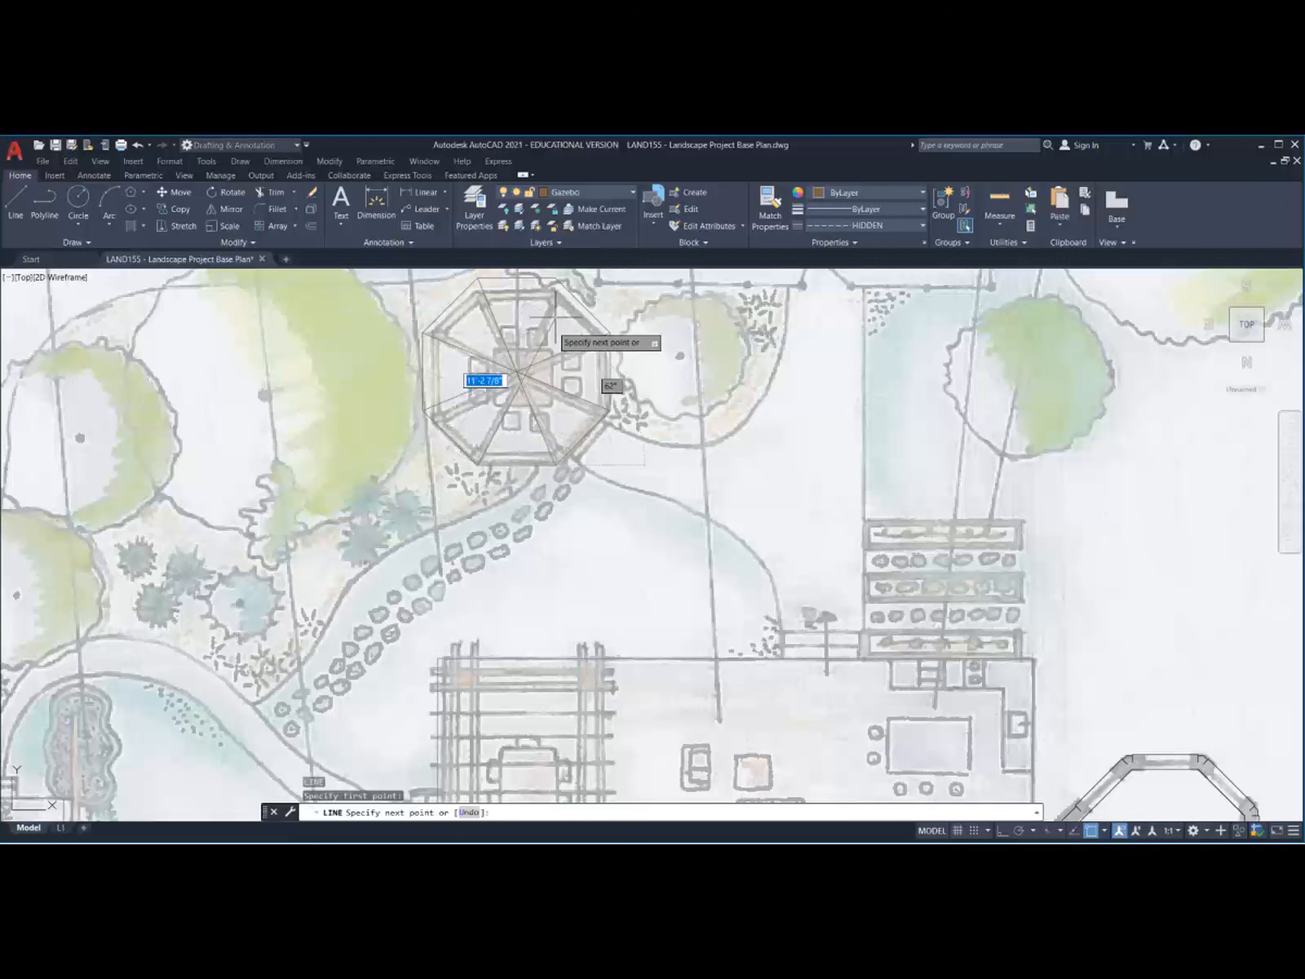
{"action": "left_click", "coordinate": [556, 280]}
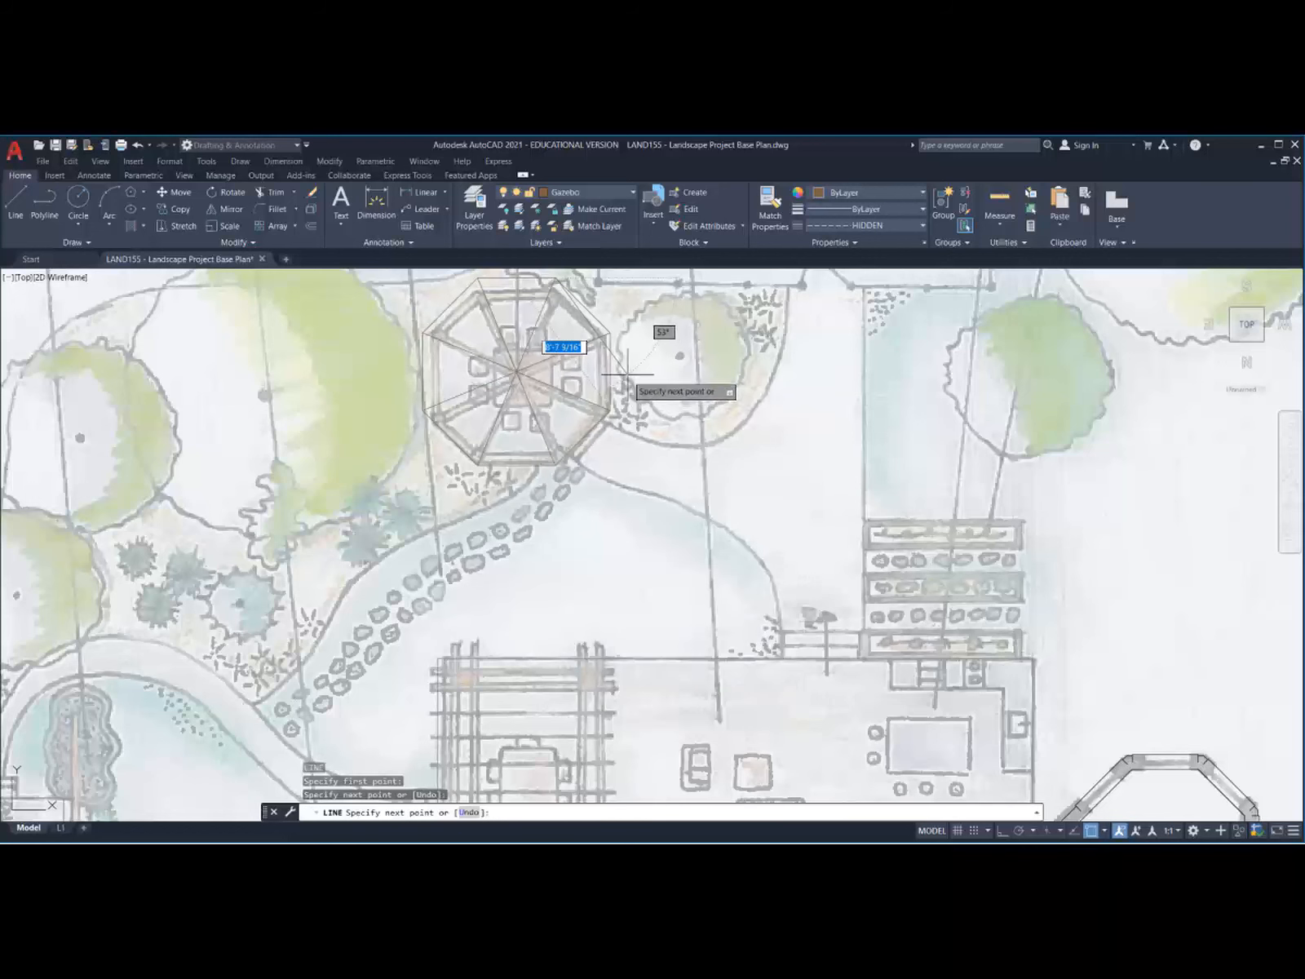
{"action": "key", "text": "Return"}
Step: Create a layer named Path with index color 31 and make it the current layer
{"action": "scroll", "coordinate": [624, 374], "scroll_direction": "down", "scroll_amount": 2}
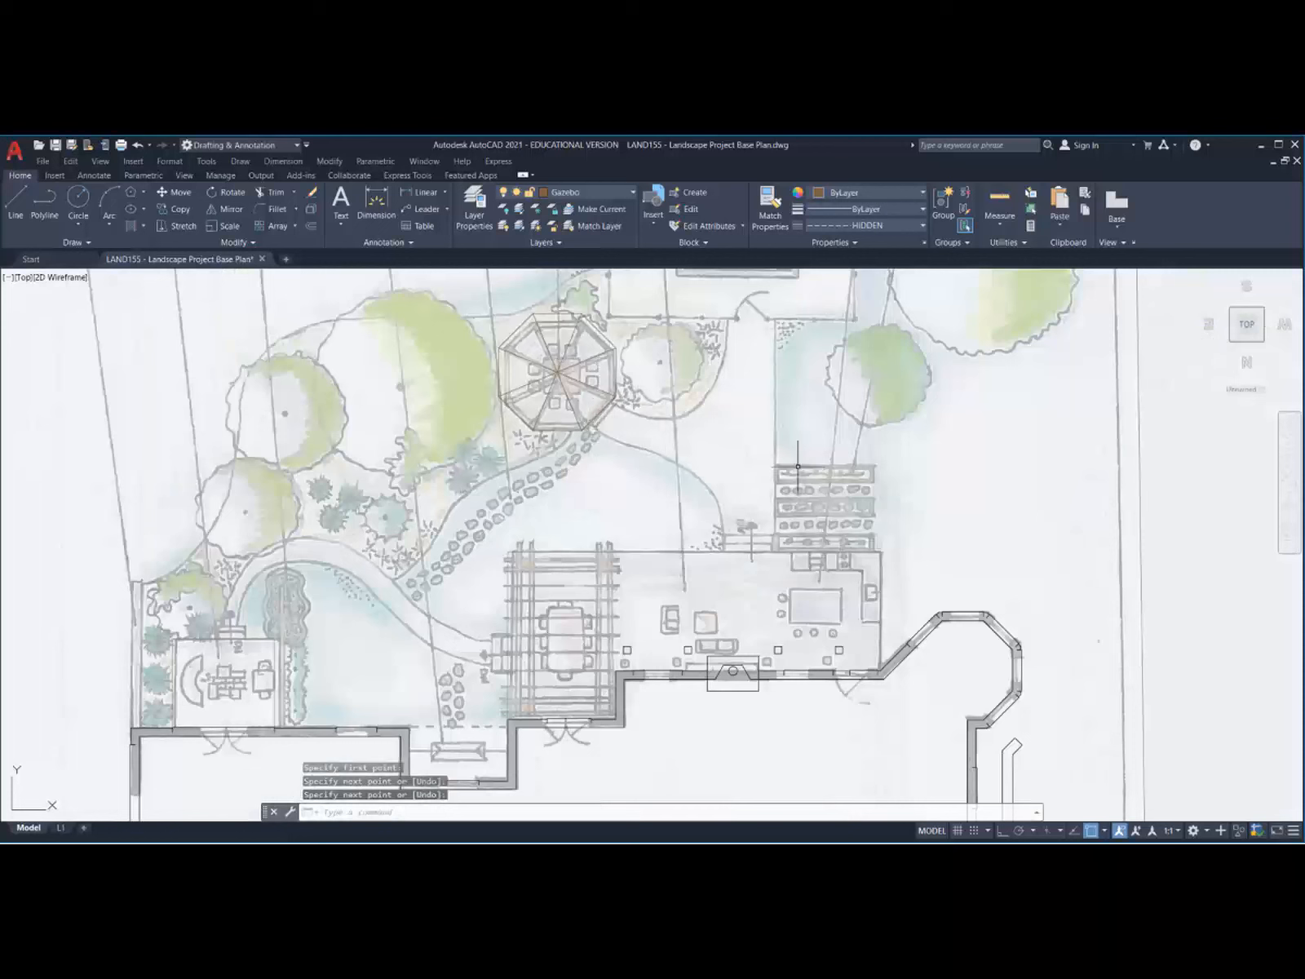
{"action": "left_click", "coordinate": [475, 208]}
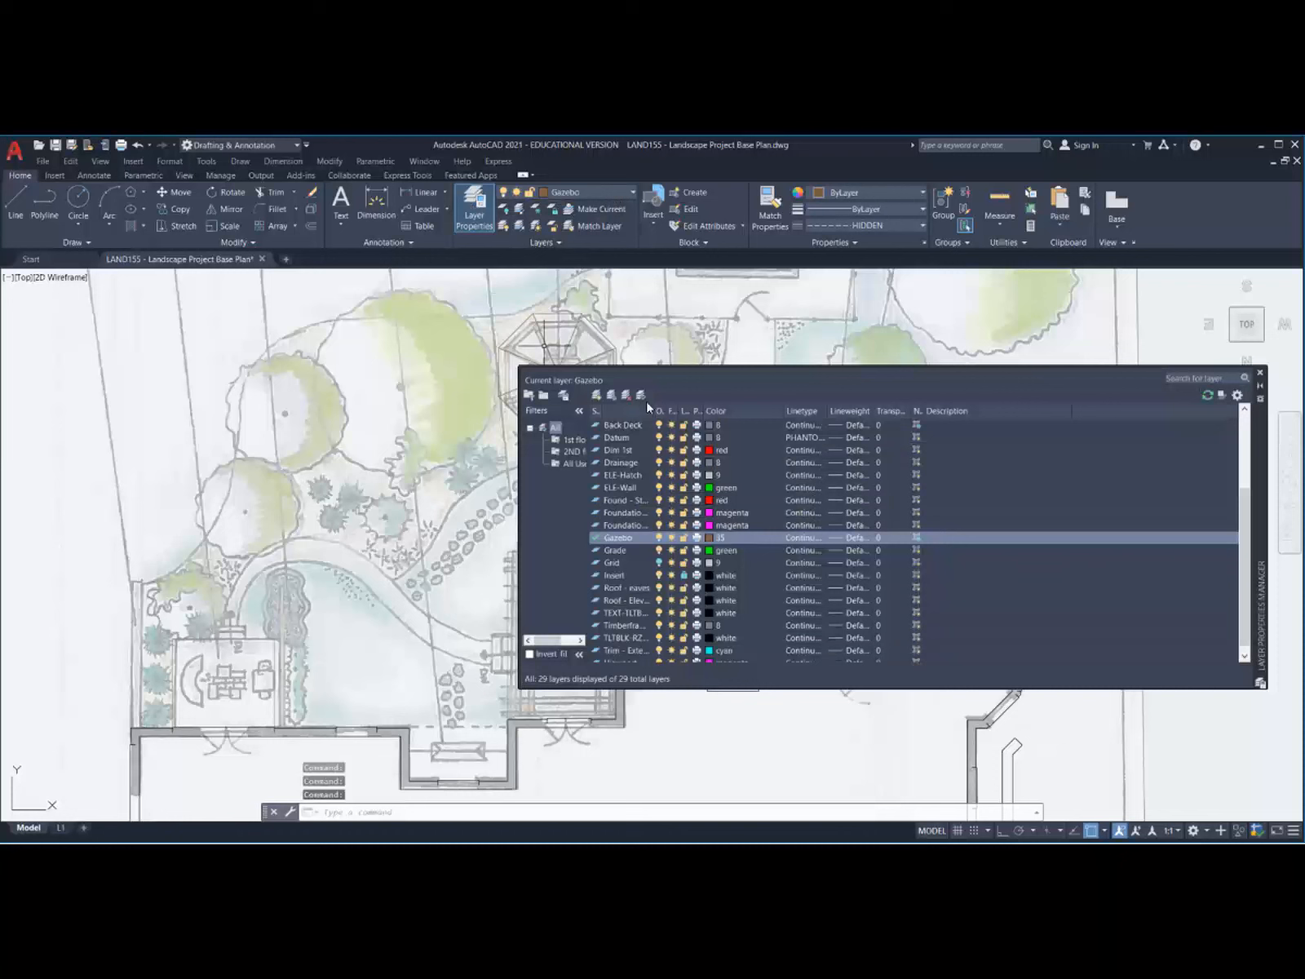
{"action": "left_click", "coordinate": [598, 397]}
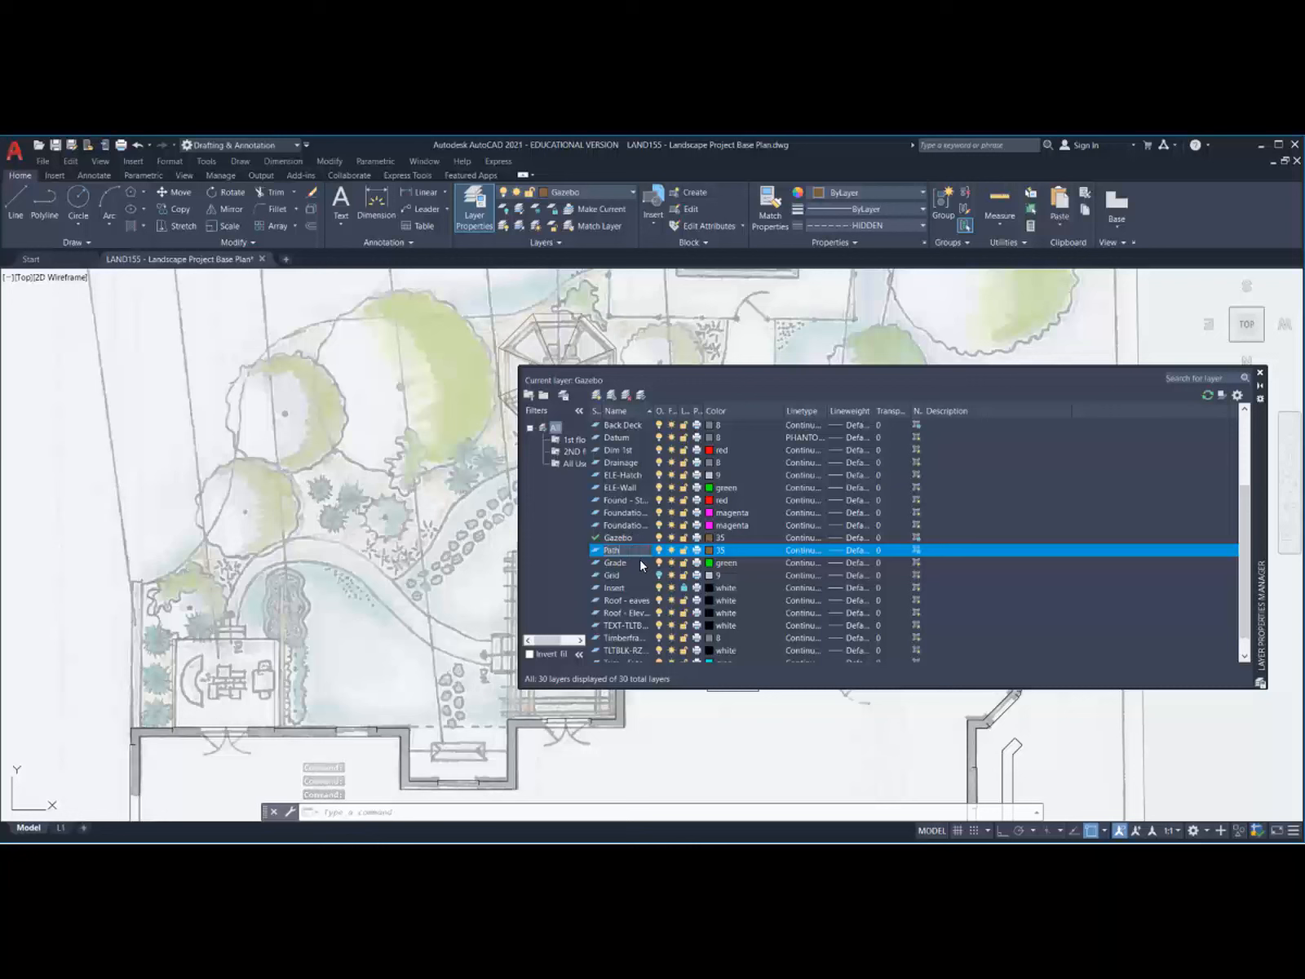
{"action": "left_click", "coordinate": [720, 550]}
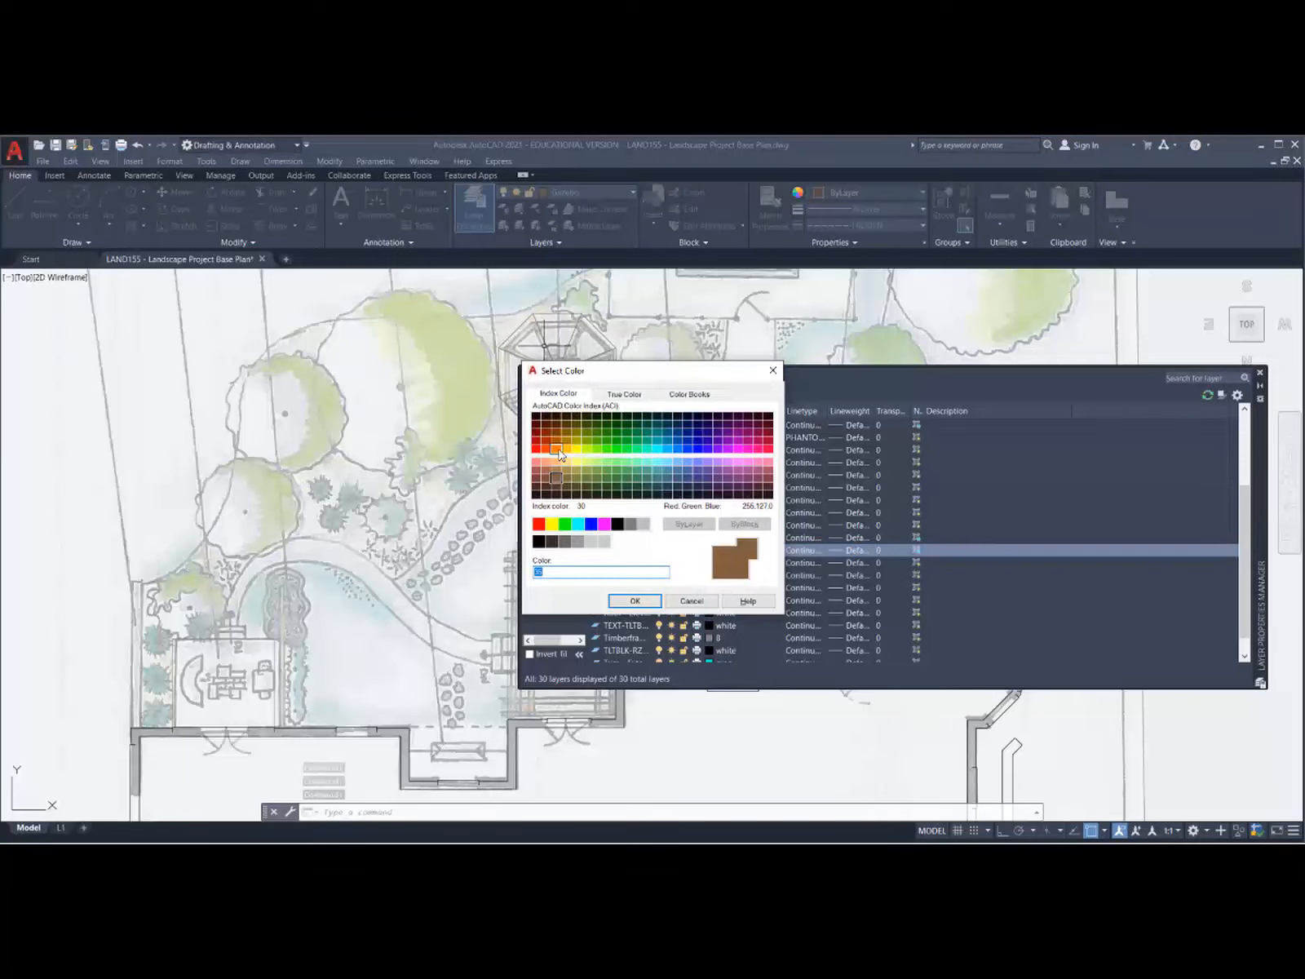
{"action": "left_click", "coordinate": [556, 462]}
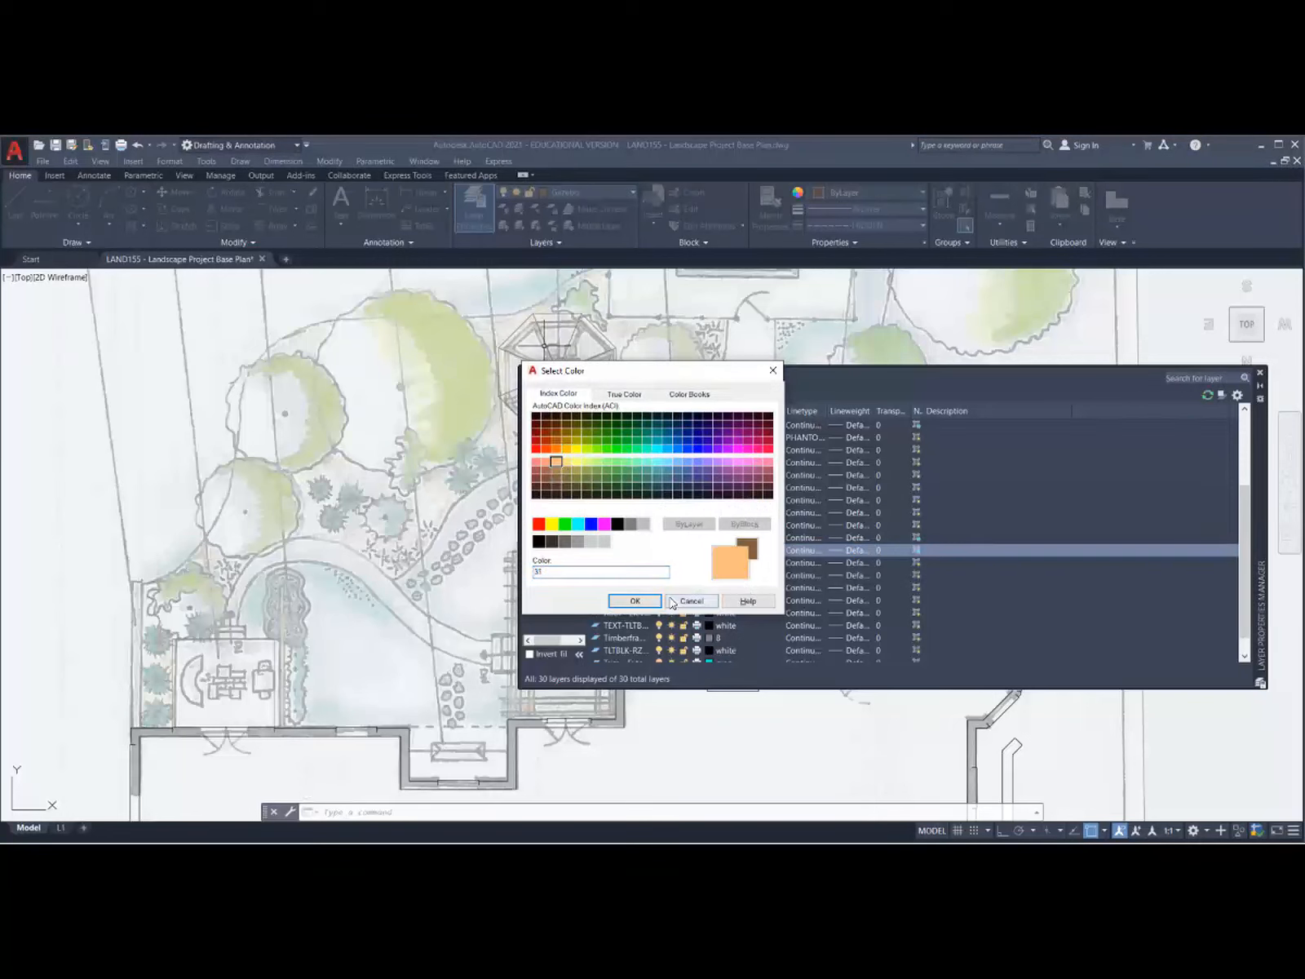
{"action": "left_click", "coordinate": [635, 602]}
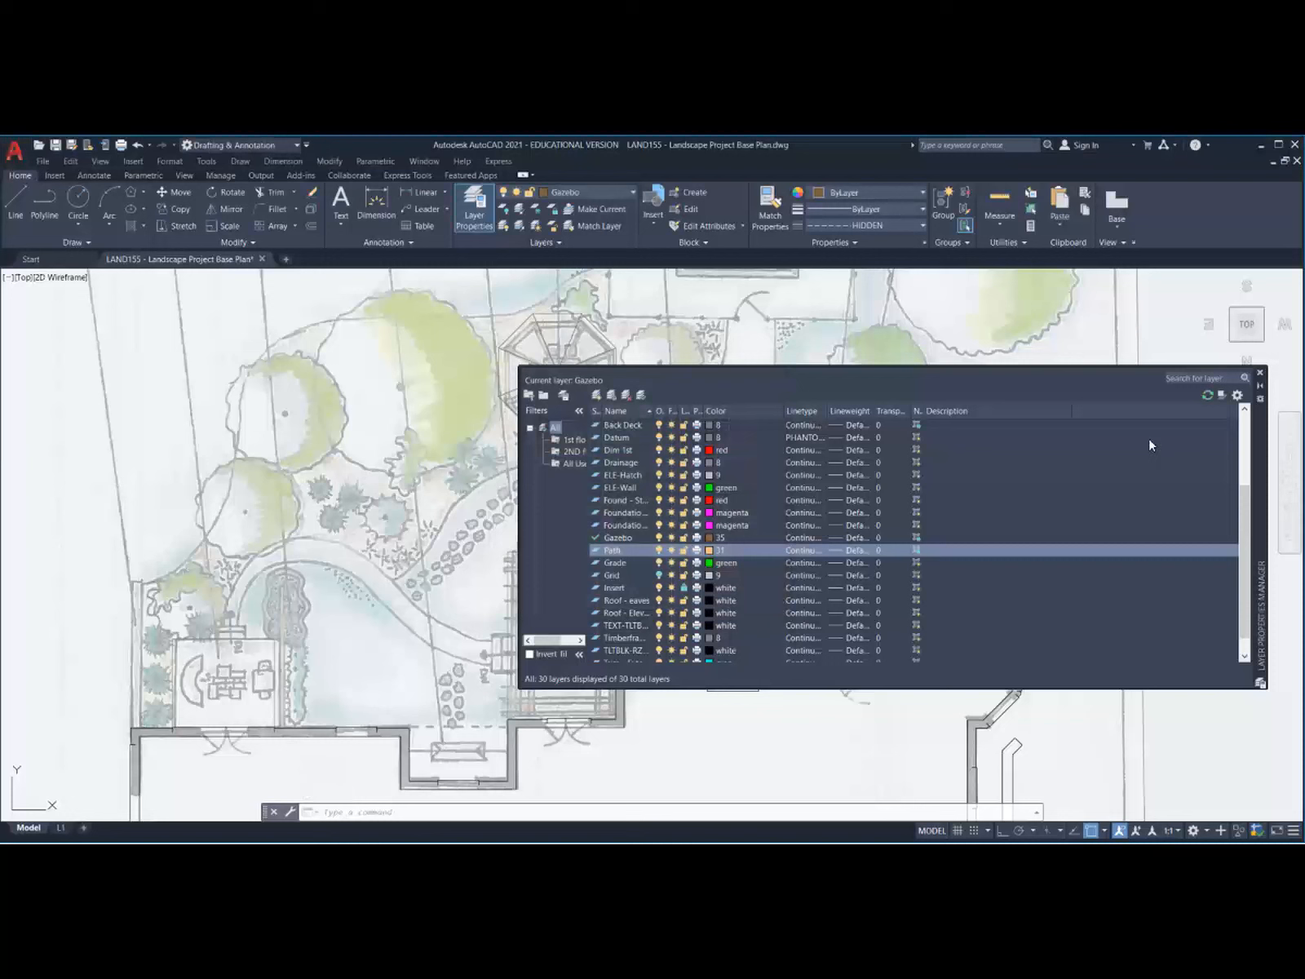
{"action": "double_click", "coordinate": [608, 551]}
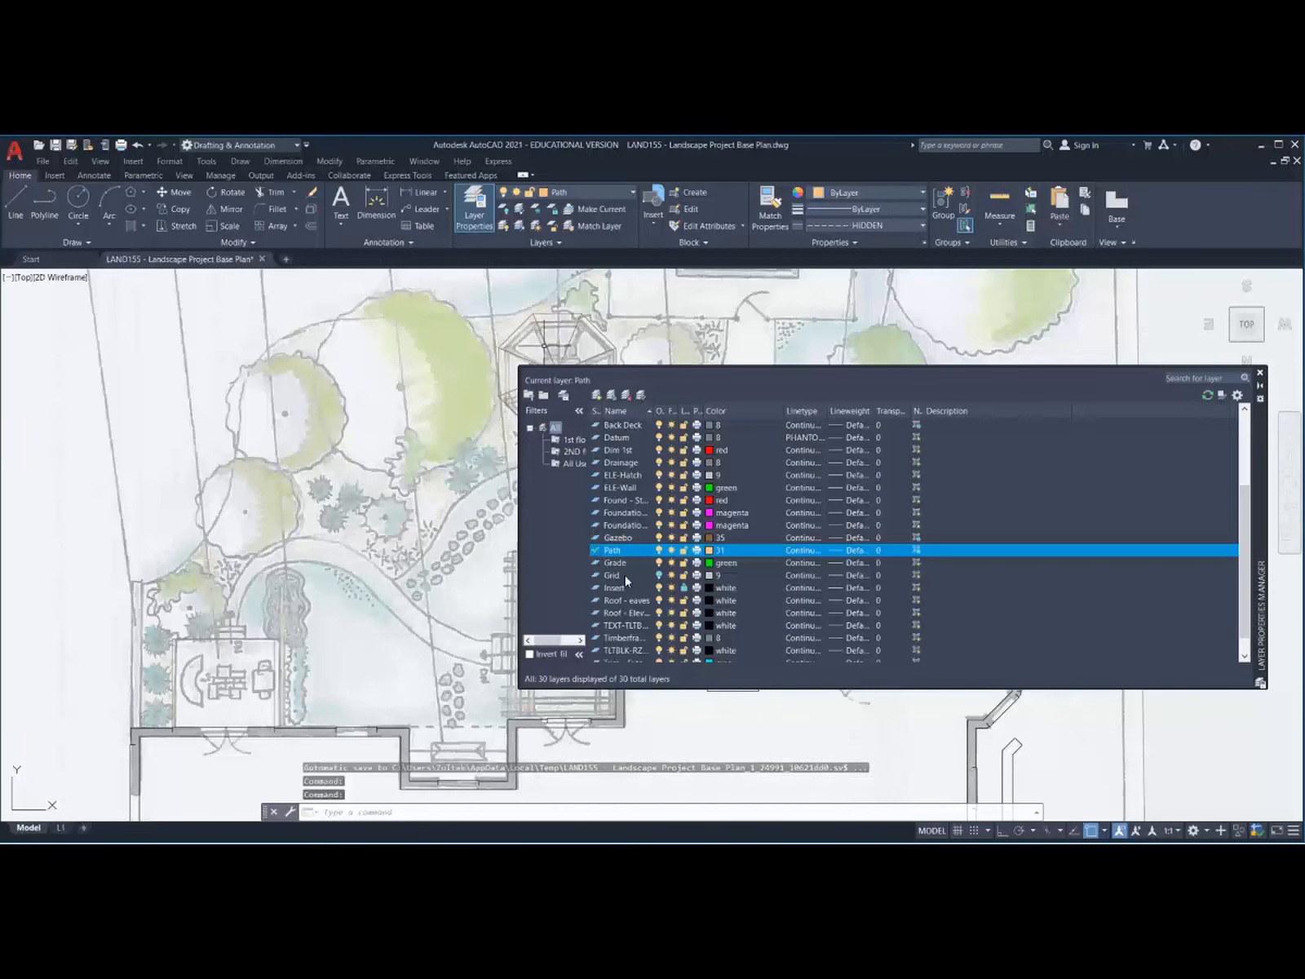
{"action": "left_click", "coordinate": [1261, 374]}
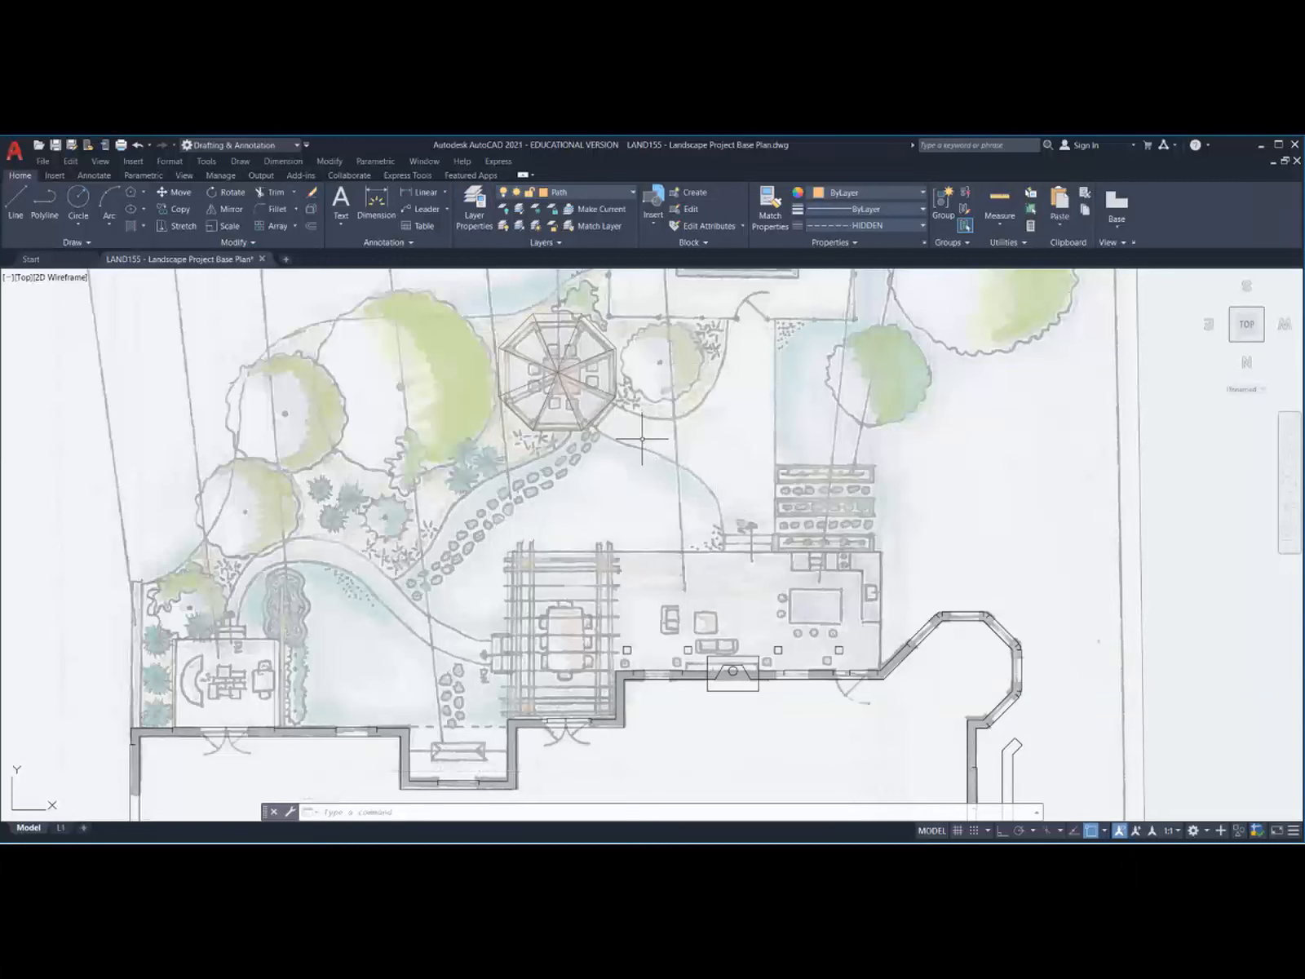
Step: Draw a fit-point spline along the sketched curved path edge, from nearest on the deck's upper edge to nearest on the gazebo's lower-right side
{"action": "left_click", "coordinate": [90, 242]}
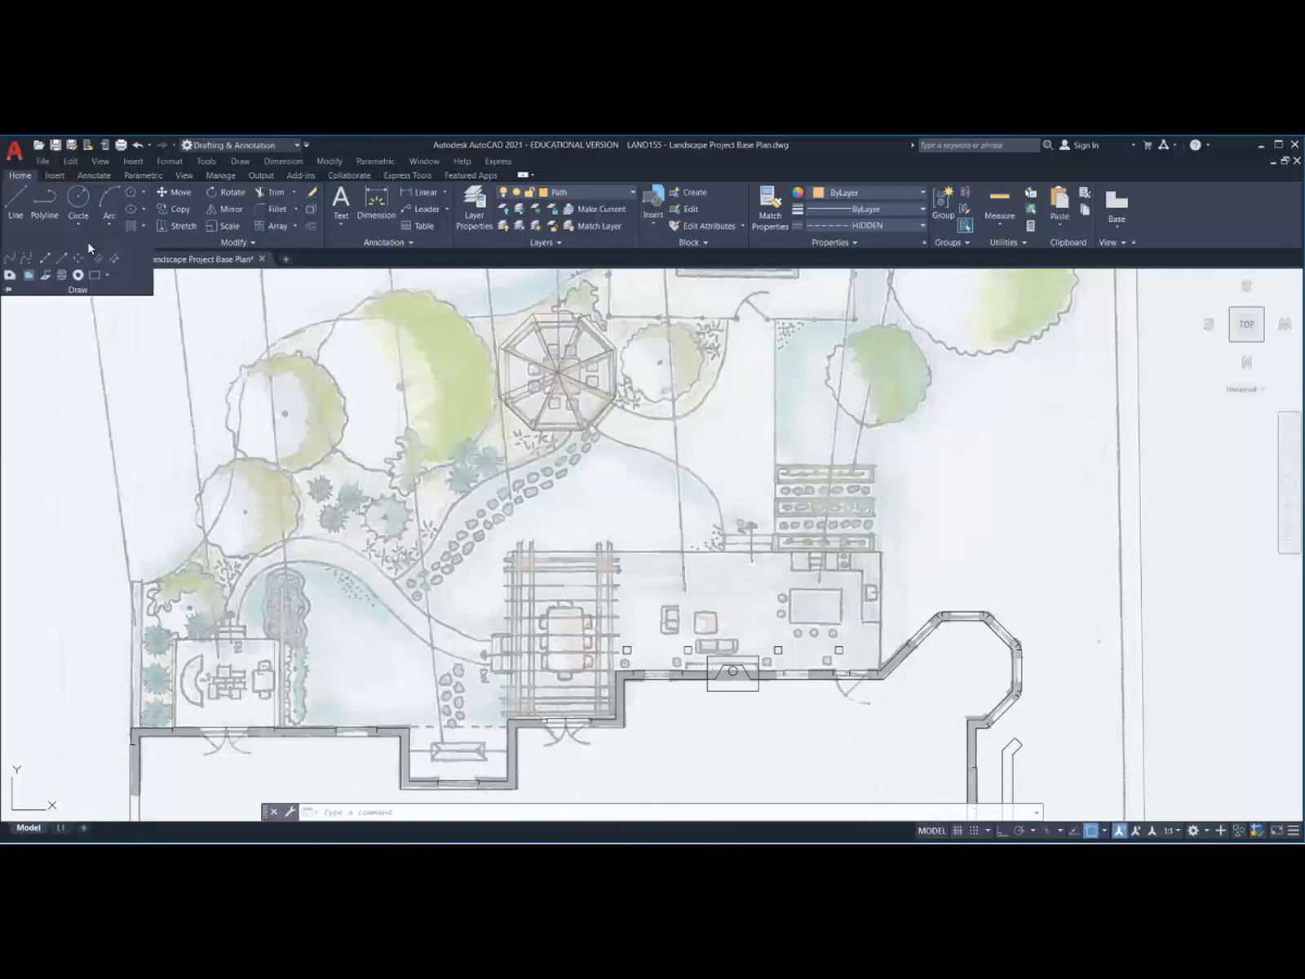
{"action": "left_click", "coordinate": [13, 262]}
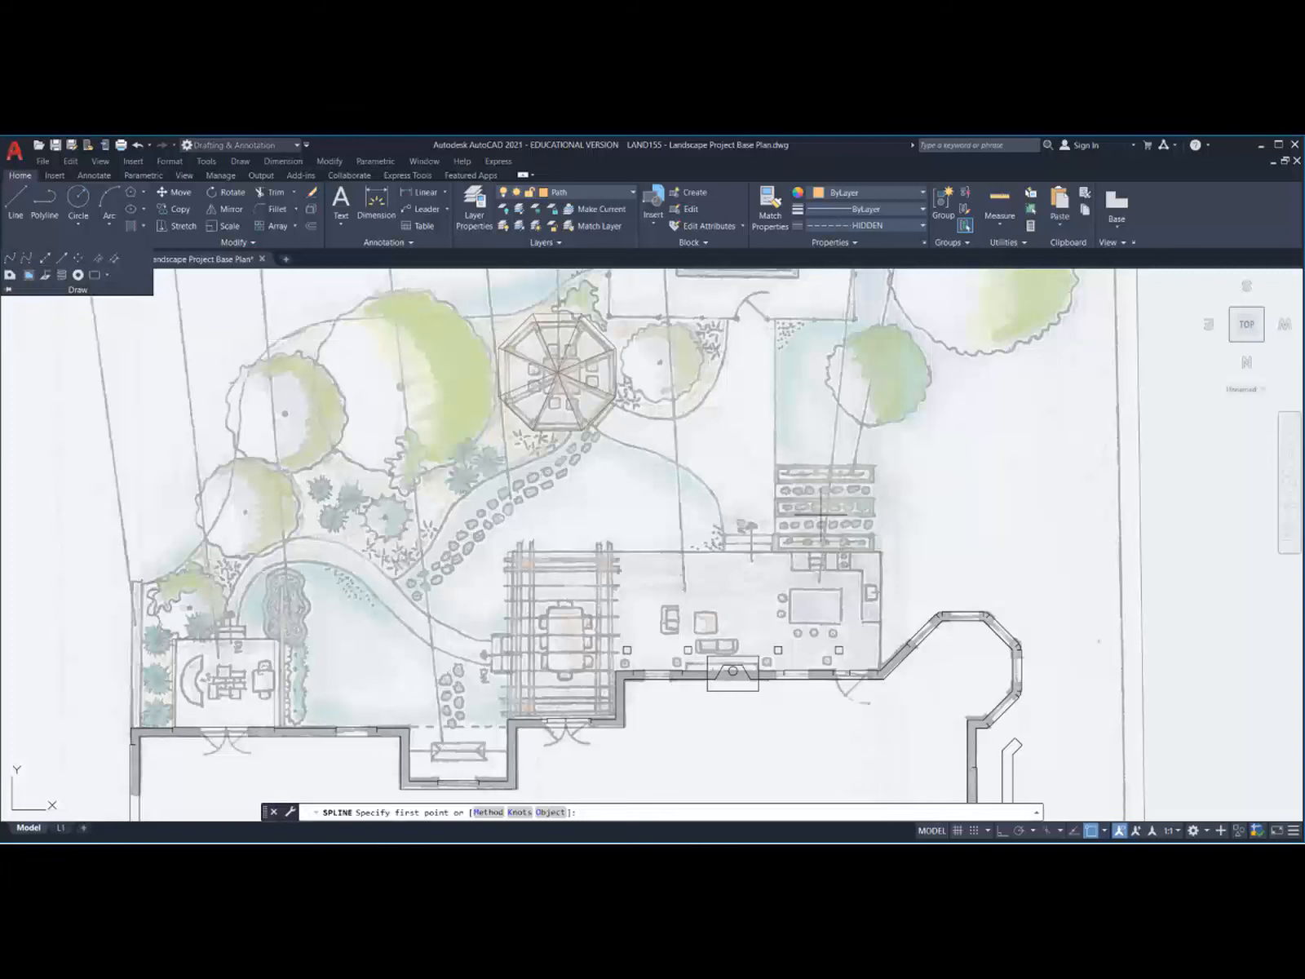
{"action": "right_click", "coordinate": [761, 464], "text": "shift"}
{"action": "left_click", "coordinate": [796, 734]}
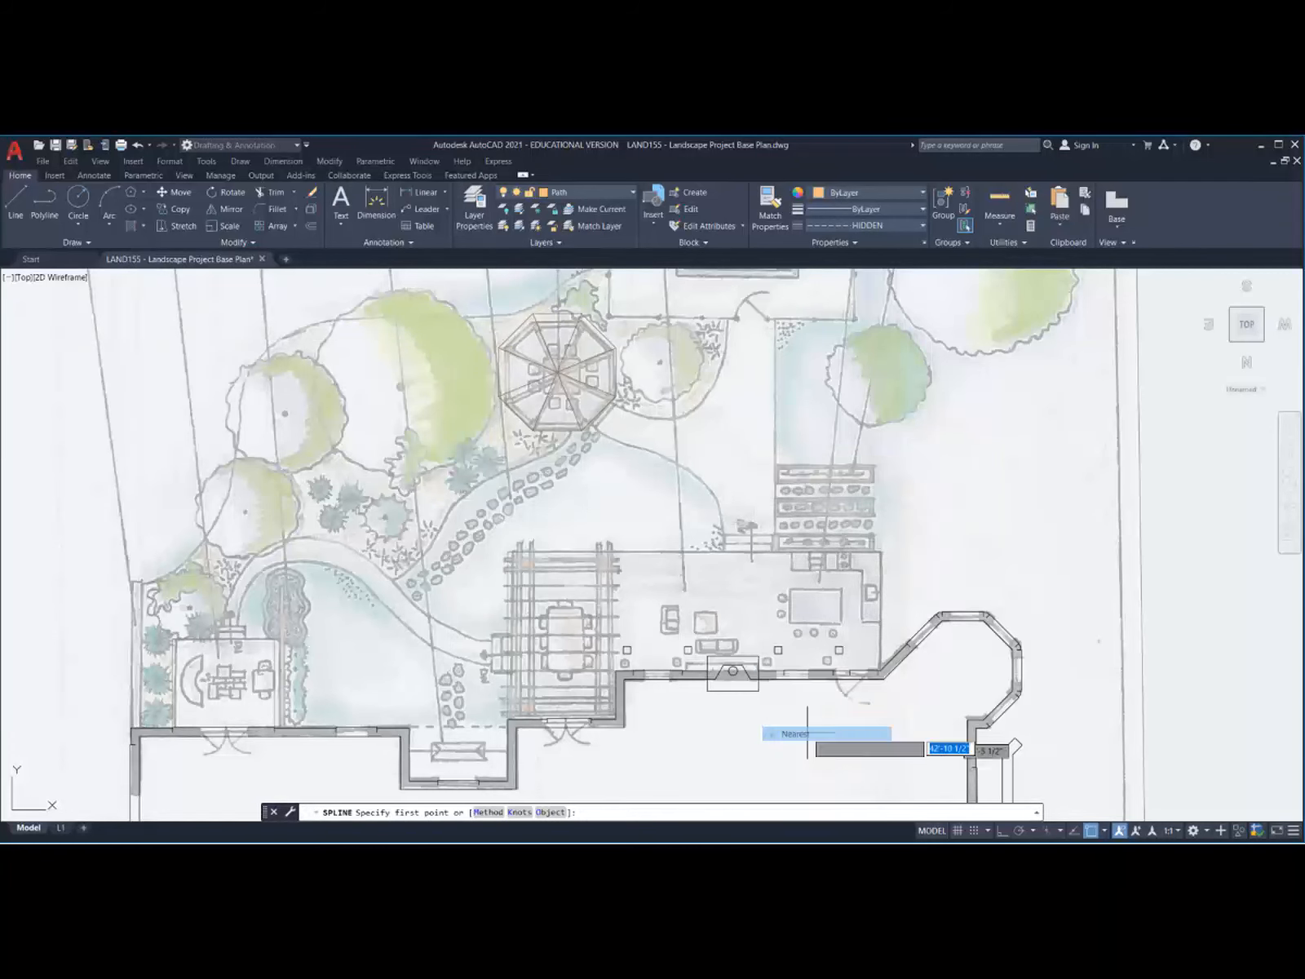
{"action": "left_click", "coordinate": [724, 551]}
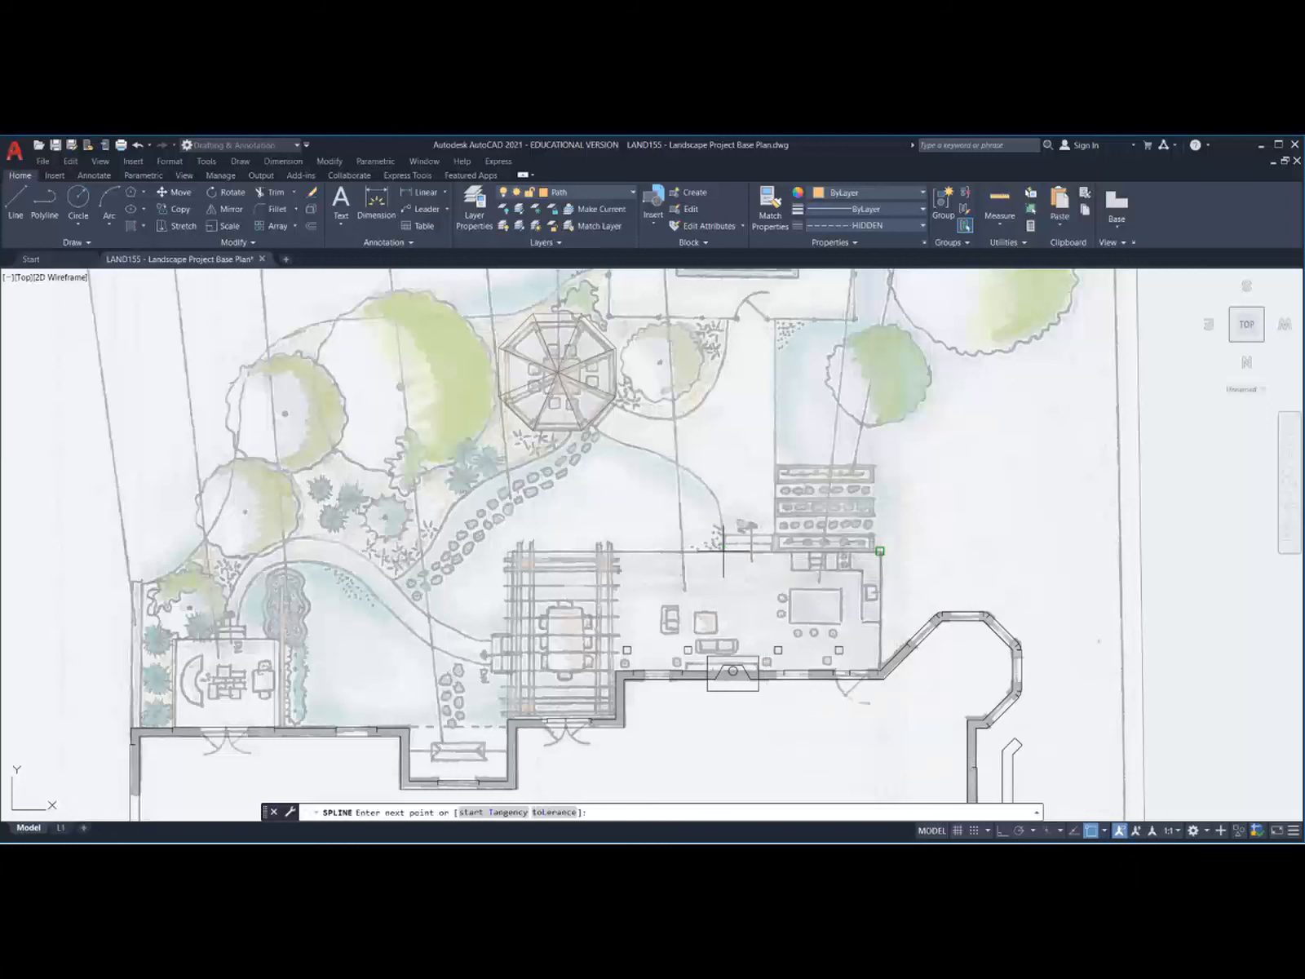
{"action": "scroll", "coordinate": [722, 516], "scroll_direction": "up", "scroll_amount": 2}
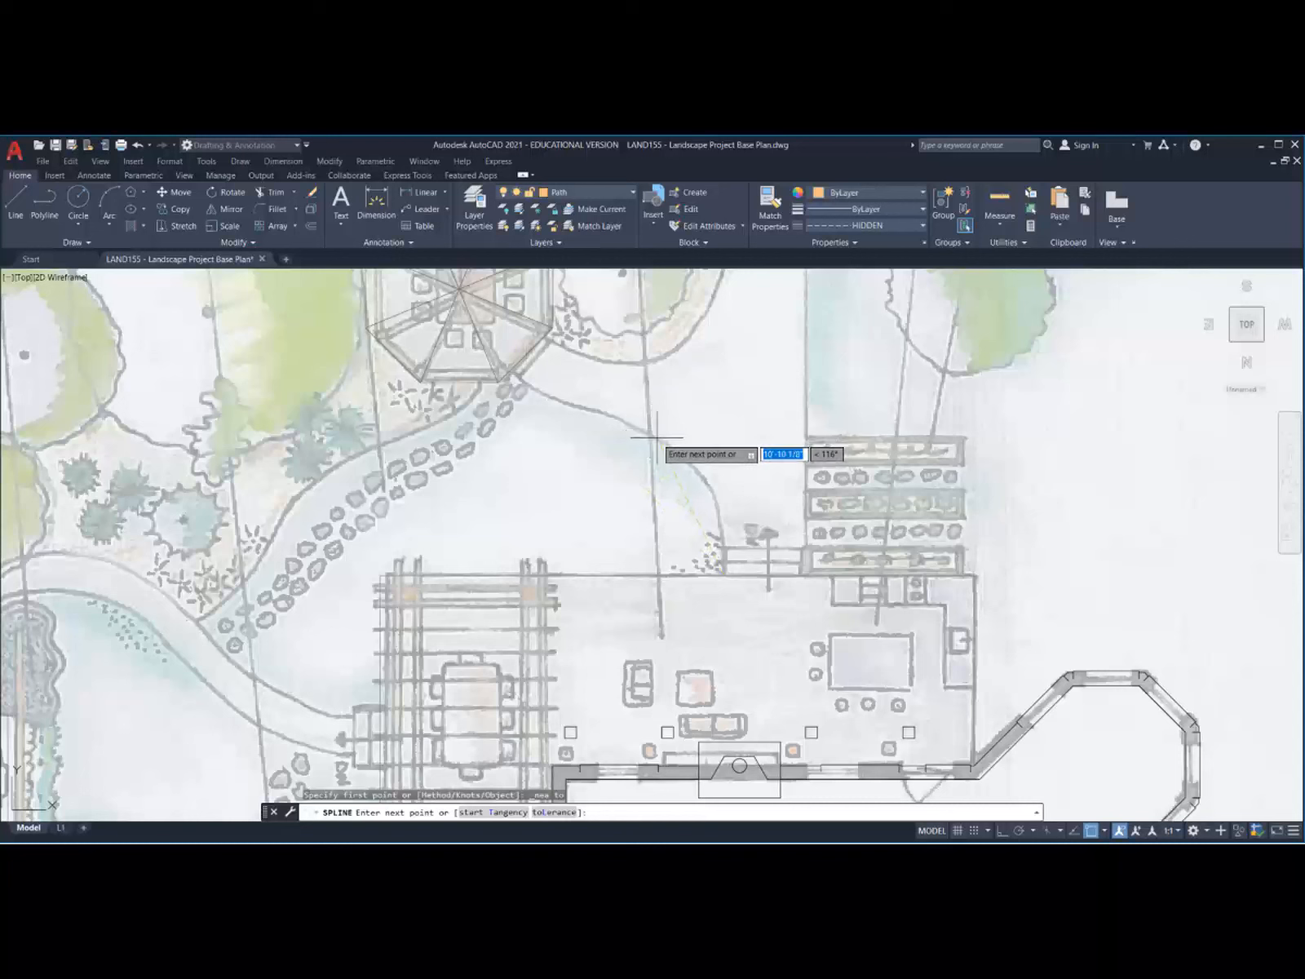
{"action": "left_click", "coordinate": [650, 427]}
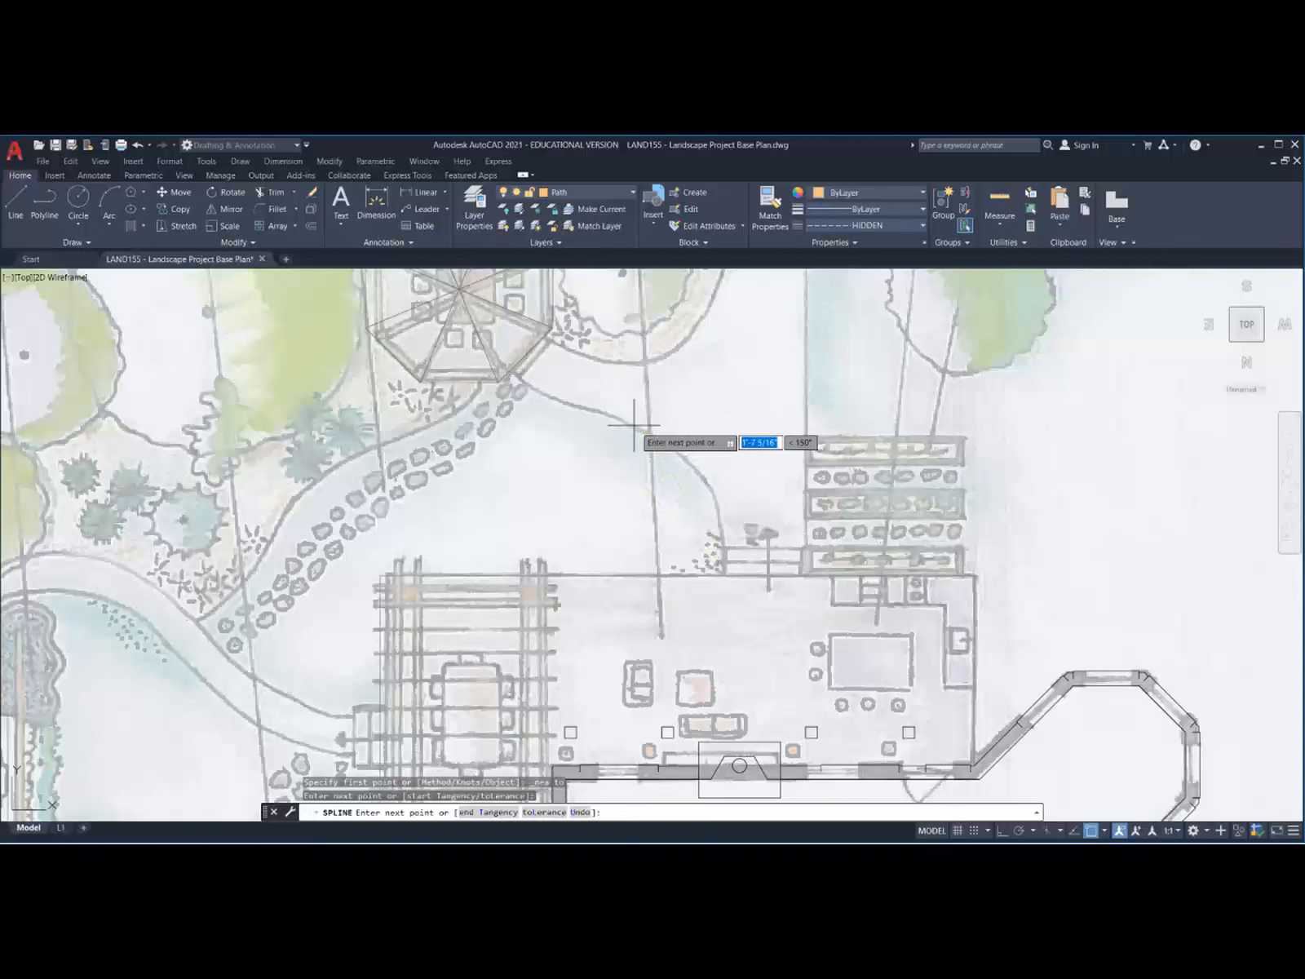
{"action": "left_click", "coordinate": [564, 403]}
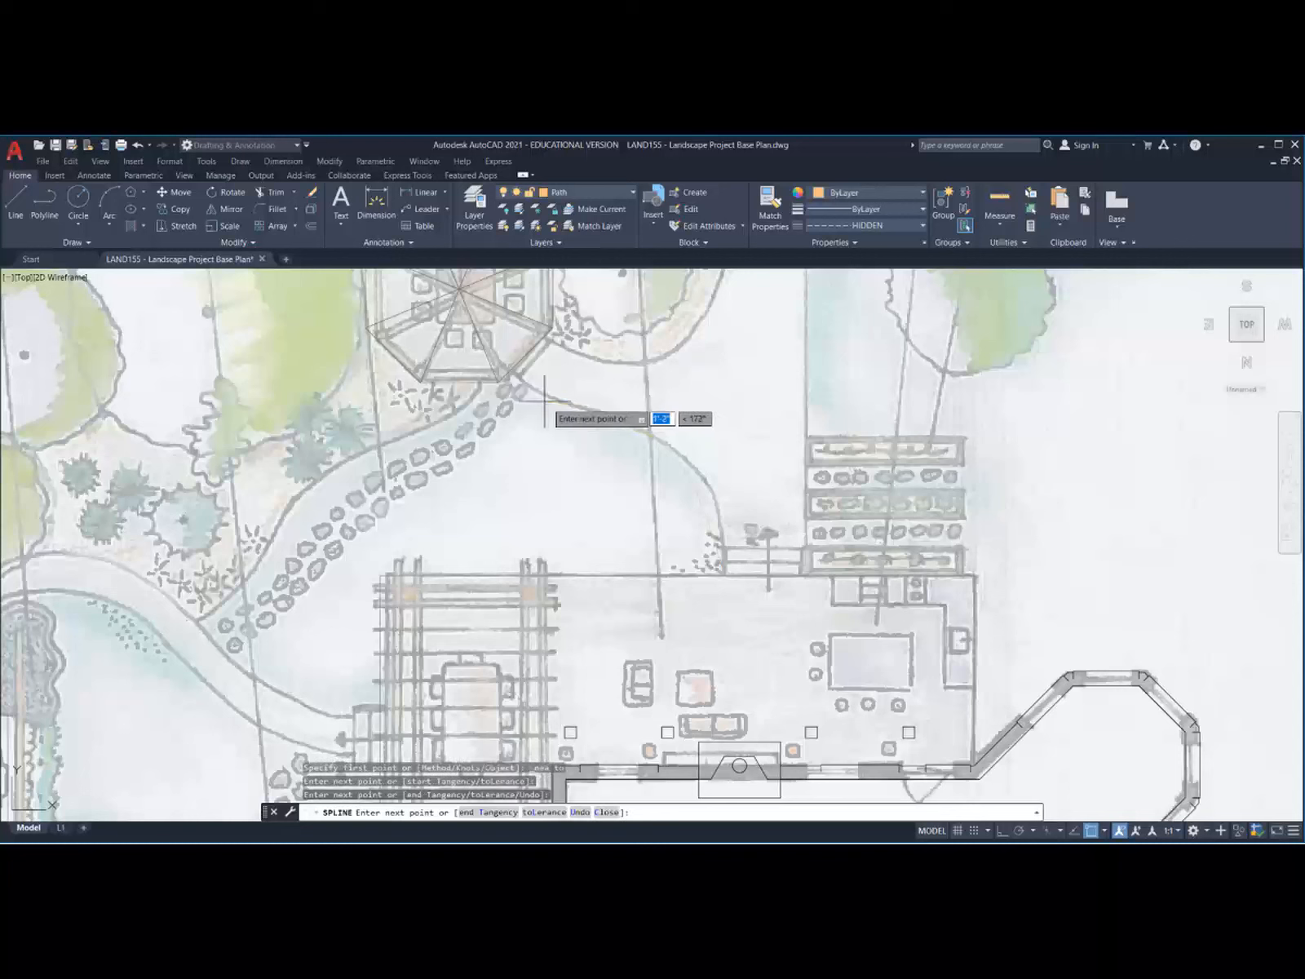
{"action": "right_click", "coordinate": [512, 372], "text": "shift"}
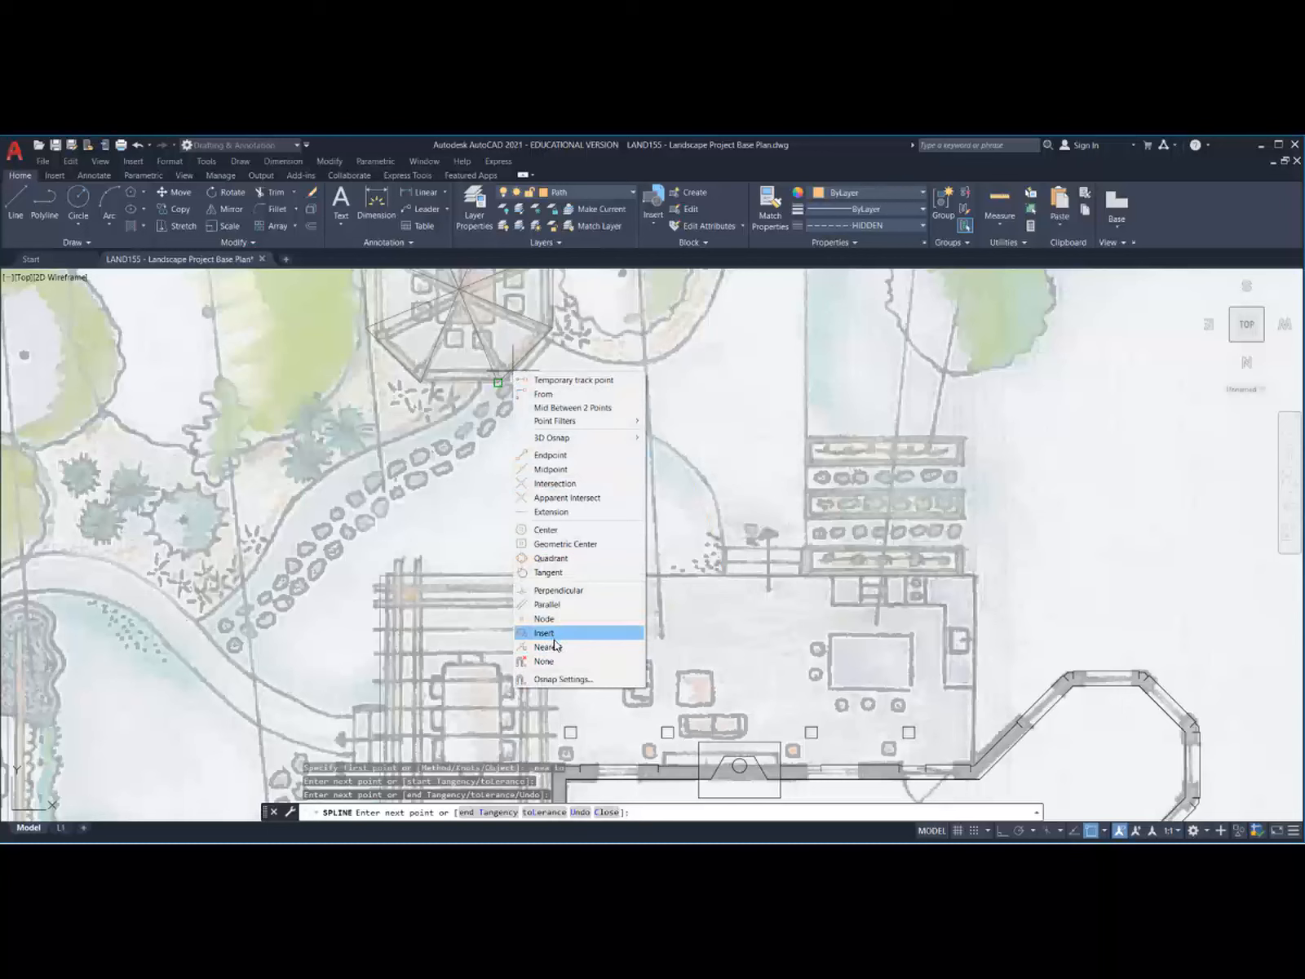
{"action": "left_click", "coordinate": [557, 647]}
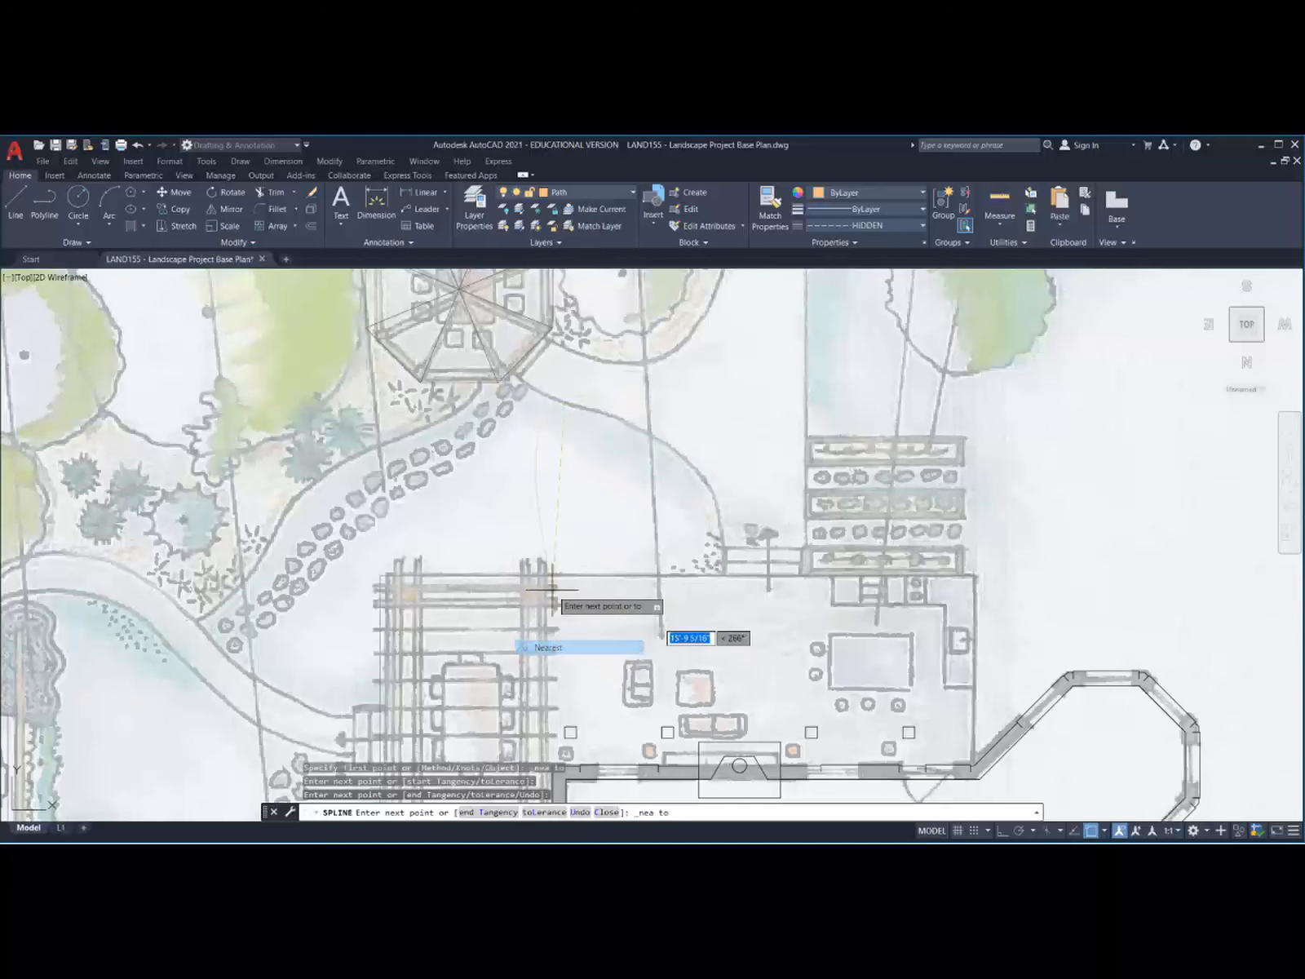
{"action": "left_click", "coordinate": [506, 376]}
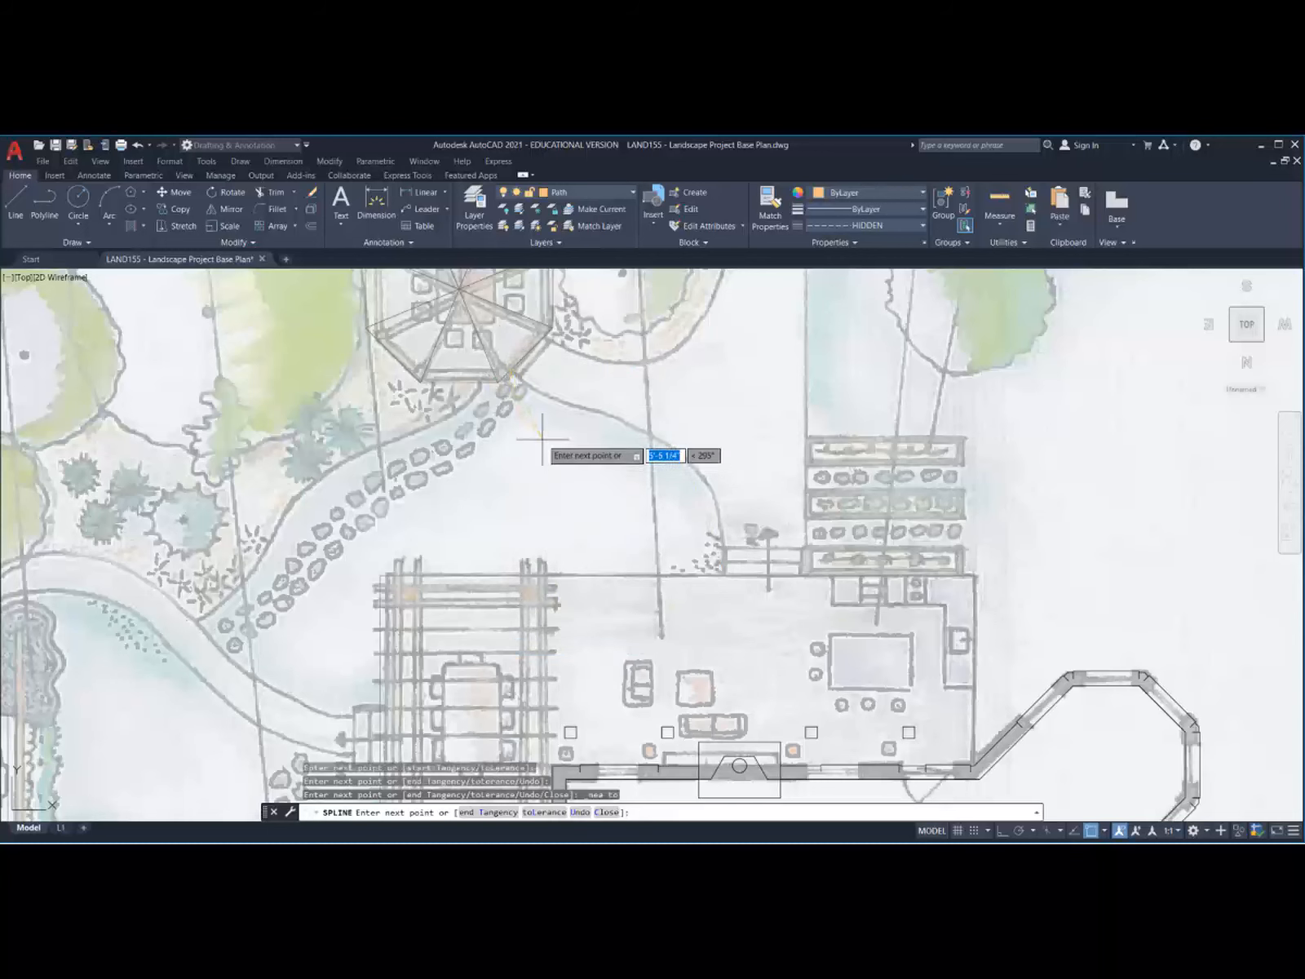
{"action": "key", "text": "Return"}
Step: Try to stretch the path spline's middle fit point onto the sketched curve, and undo the grip edit
{"action": "left_click", "coordinate": [596, 421]}
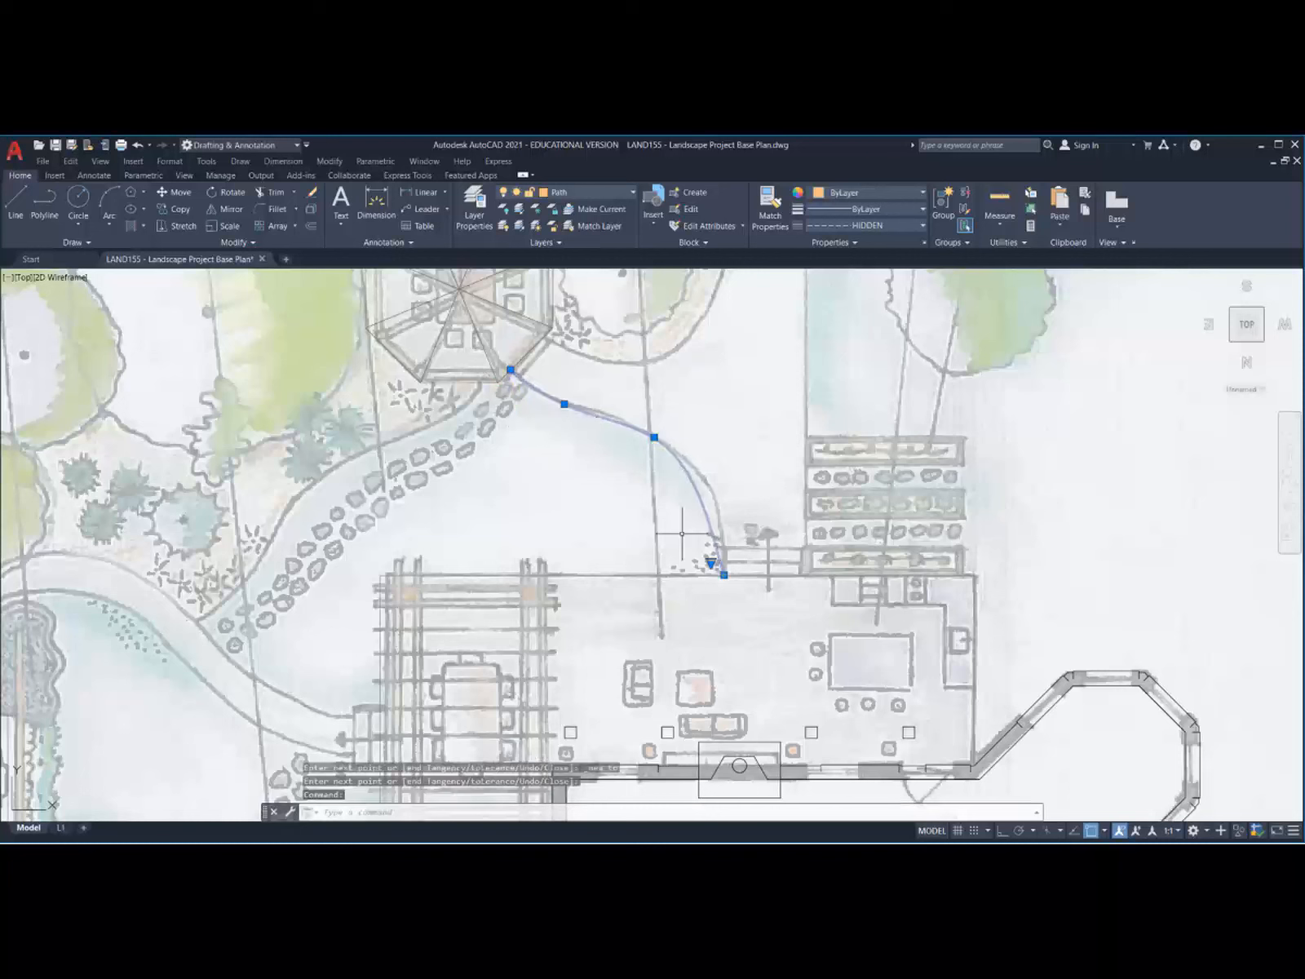
{"action": "left_click", "coordinate": [653, 436]}
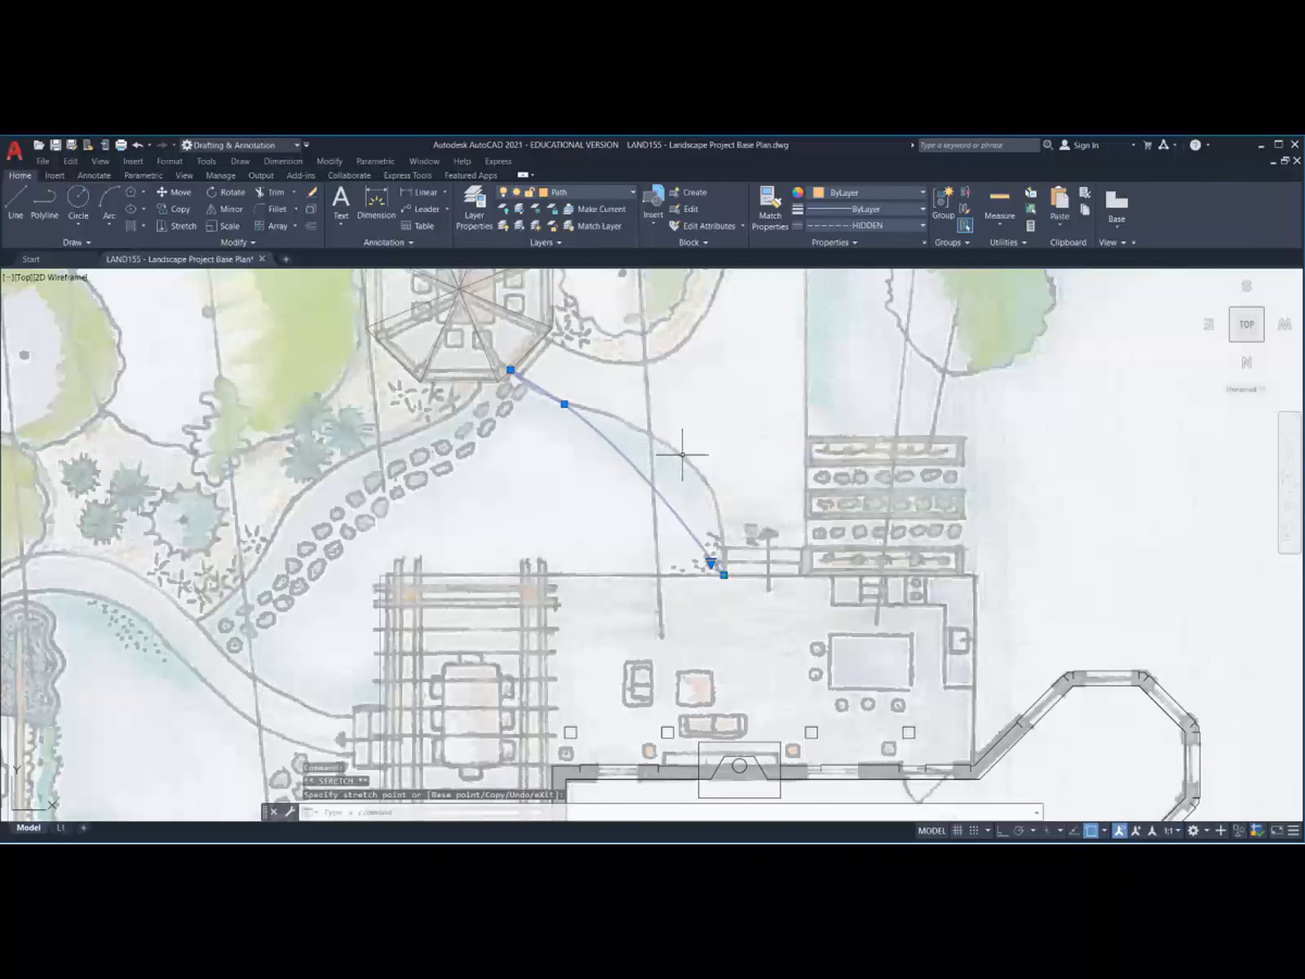
{"action": "left_click", "coordinate": [671, 477]}
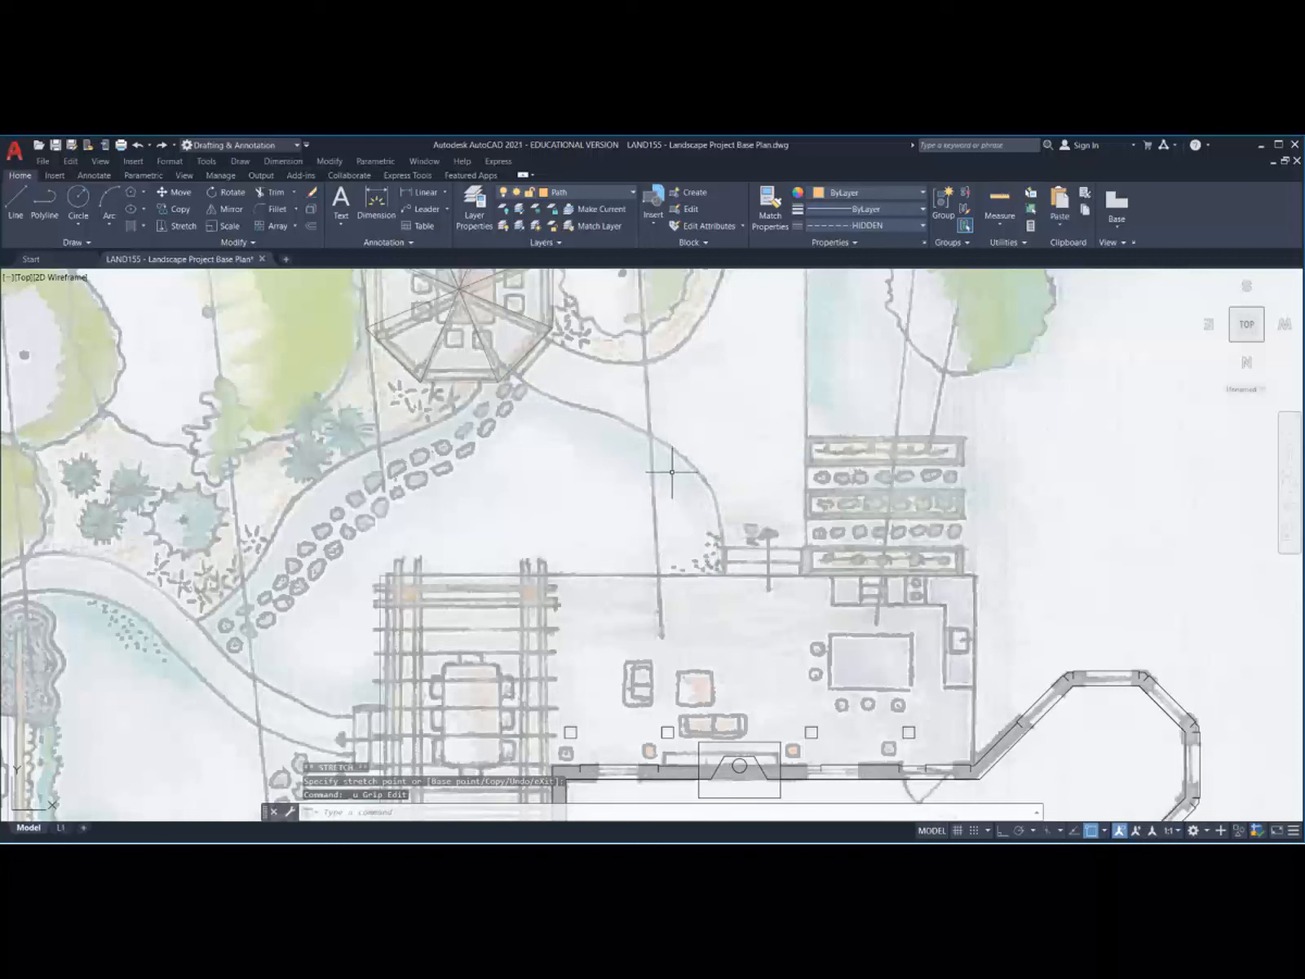
{"action": "key", "text": "ctrl+z"}
Step: Stretch the same fit point of the path spline onto the bend of the sketched curve, with the None snap override
{"action": "left_click", "coordinate": [654, 437]}
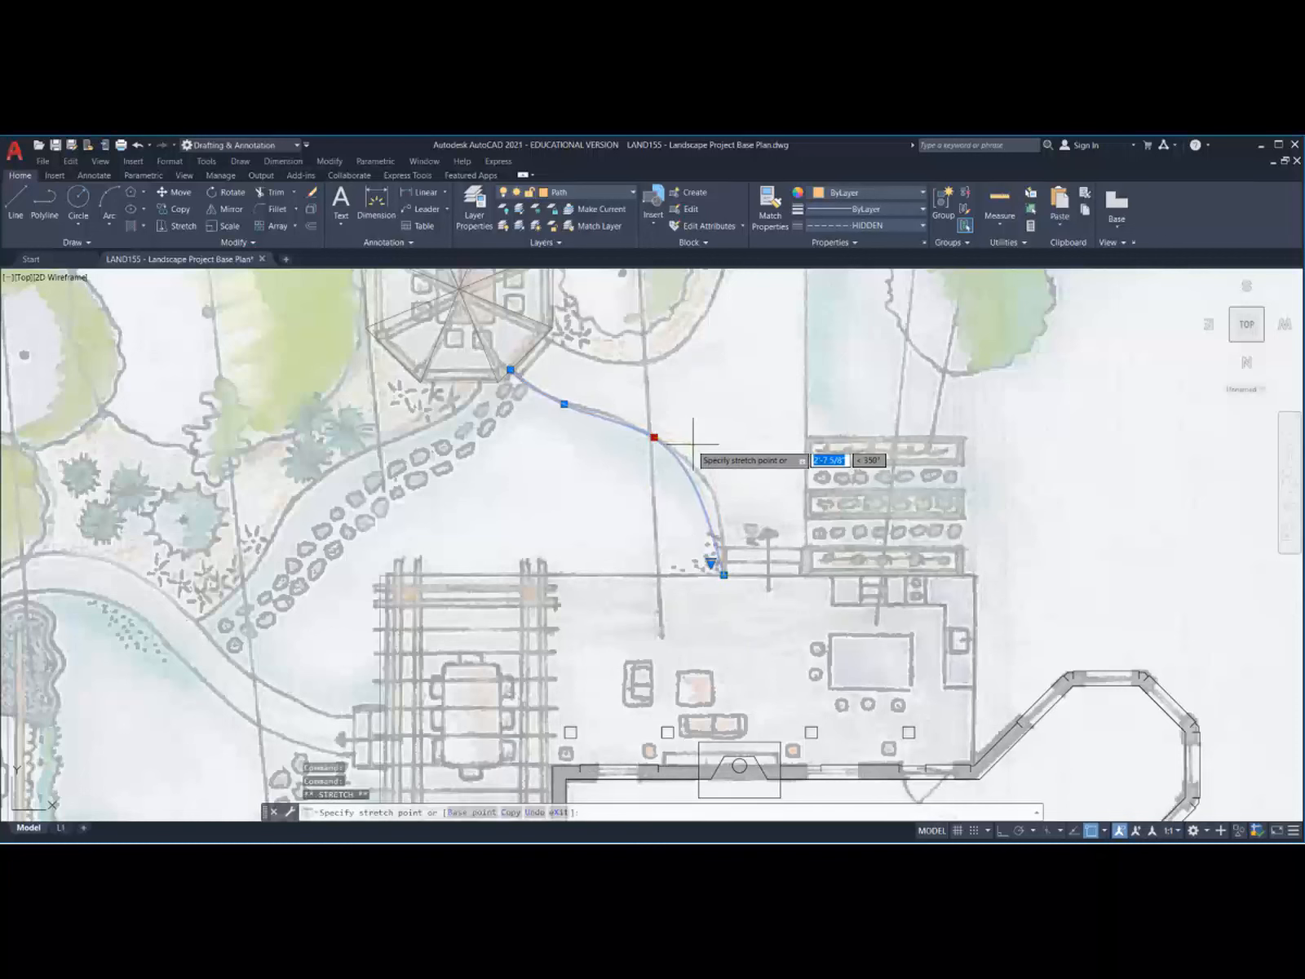
{"action": "right_click", "coordinate": [693, 444], "text": "shift"}
{"action": "left_click", "coordinate": [731, 739]}
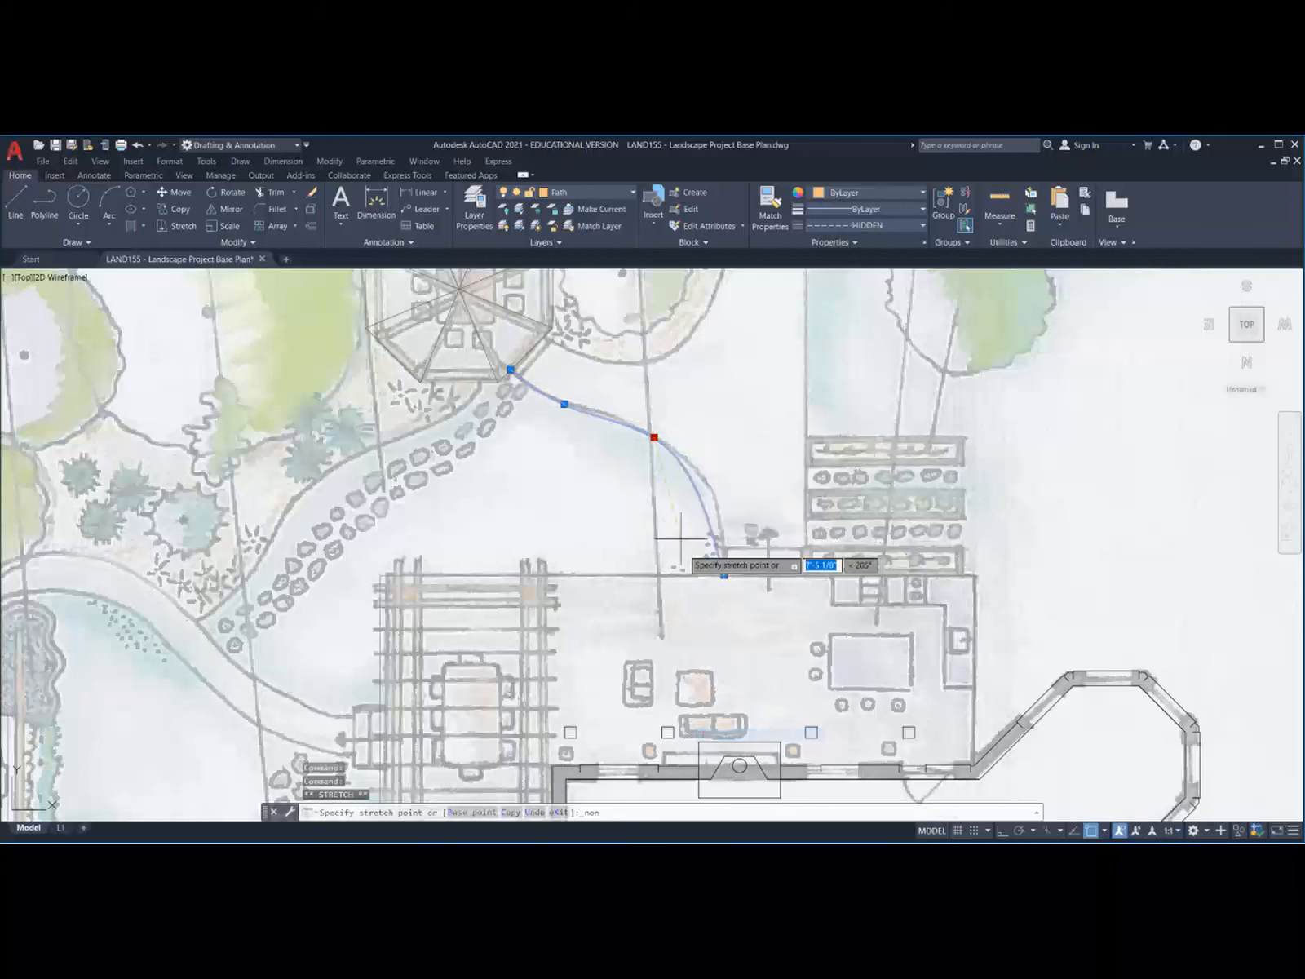
{"action": "left_click", "coordinate": [695, 469]}
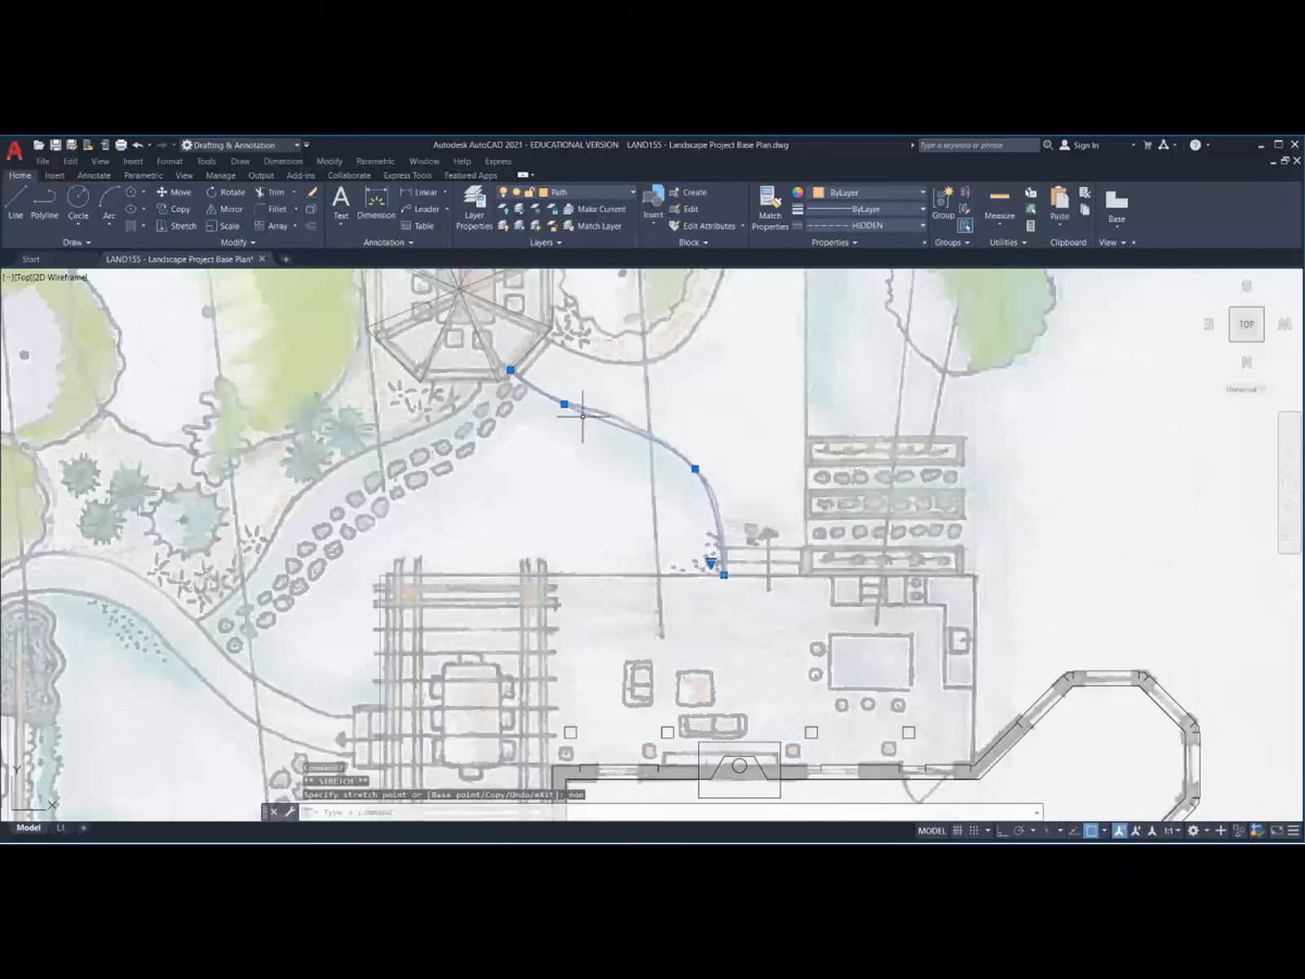
Step: Add a fit point to the path spline near the gazebo and reposition both upper fit points onto the sketched curve
{"action": "mouse_move", "coordinate": [553, 400]}
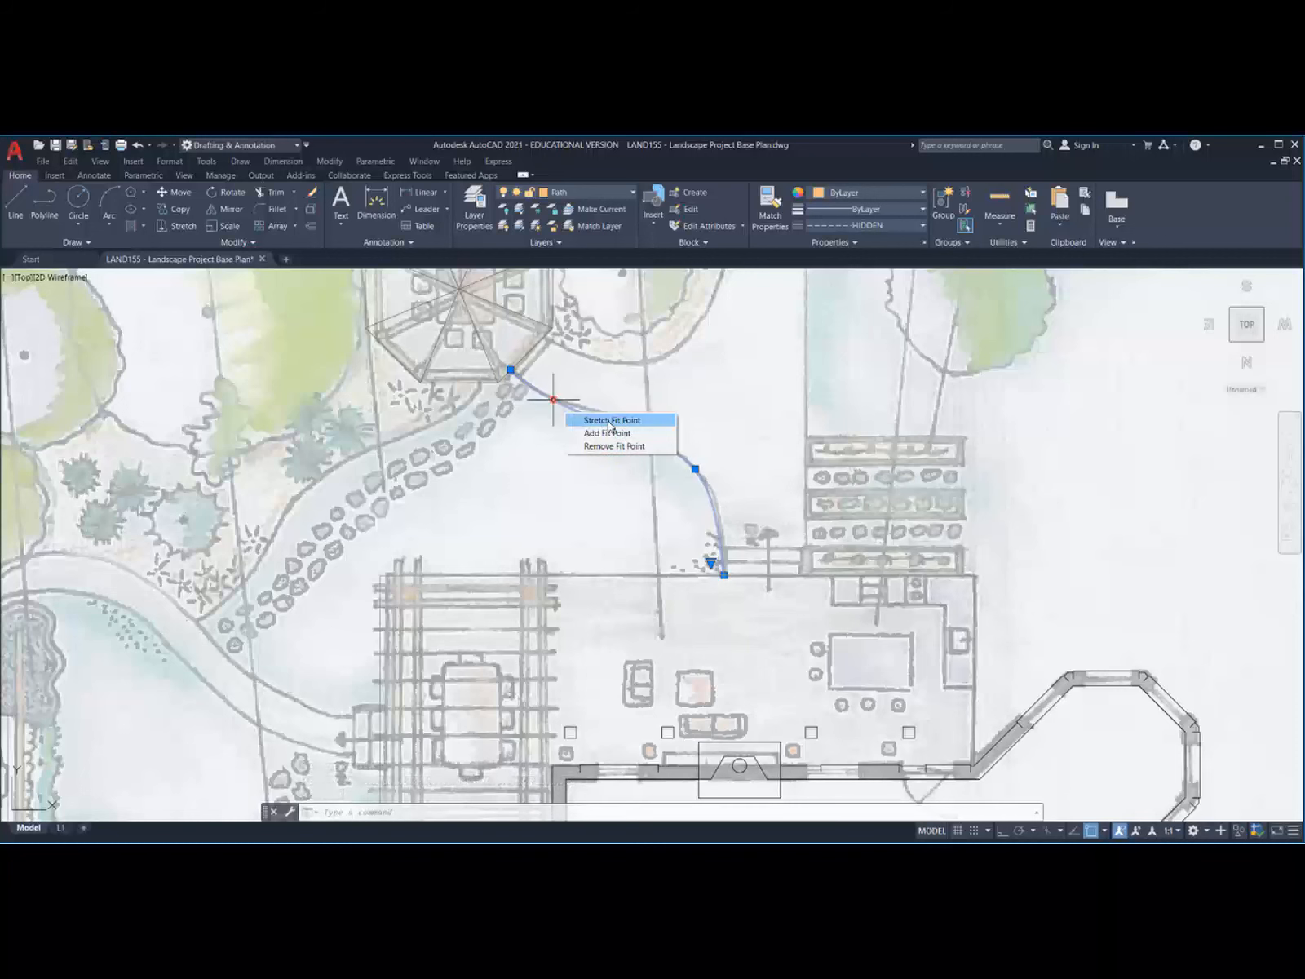
{"action": "left_click", "coordinate": [608, 433]}
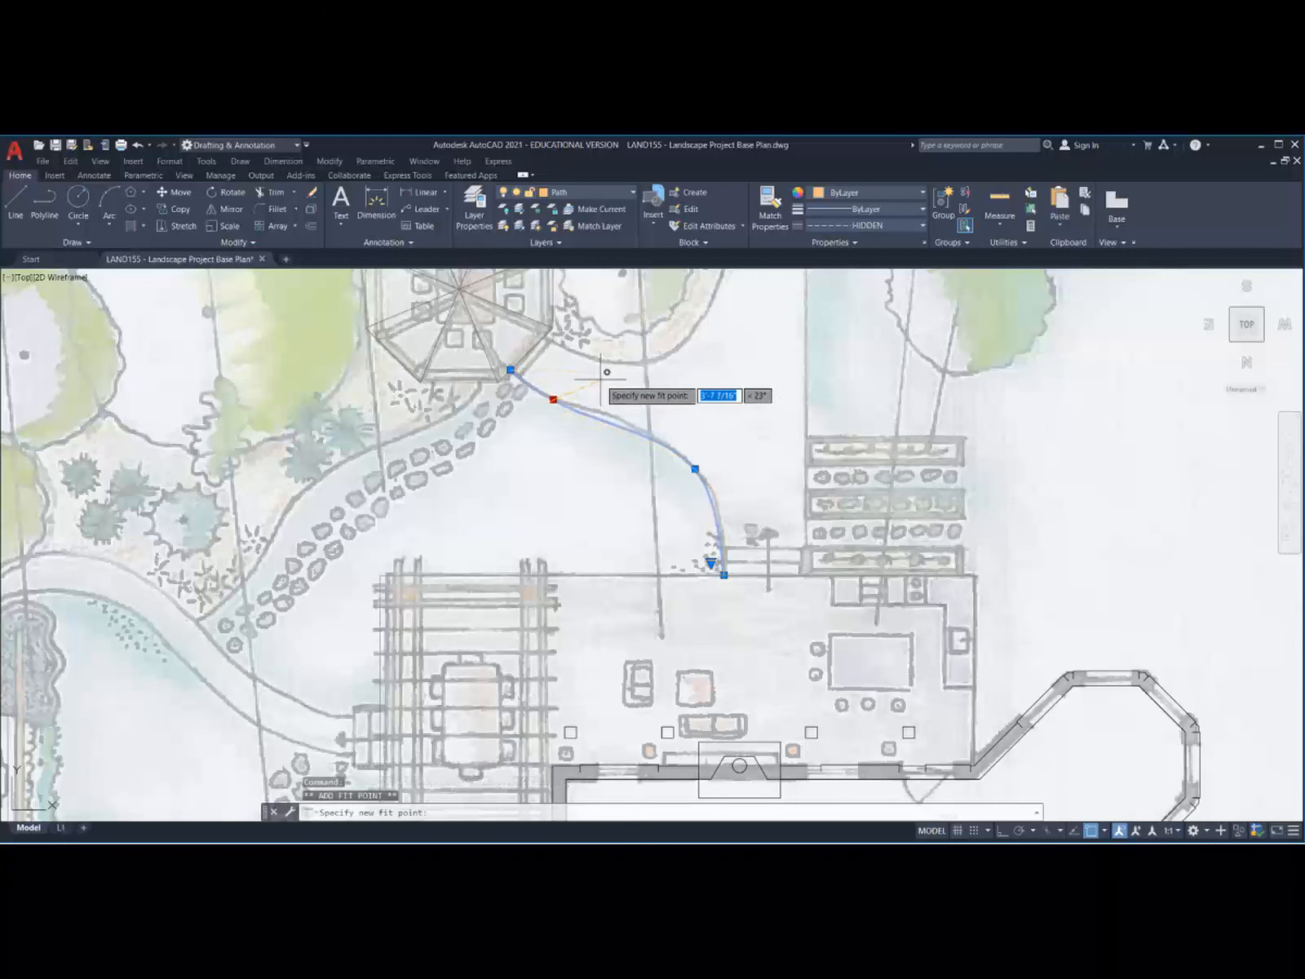
{"action": "left_click", "coordinate": [579, 373]}
{"action": "left_click", "coordinate": [553, 400]}
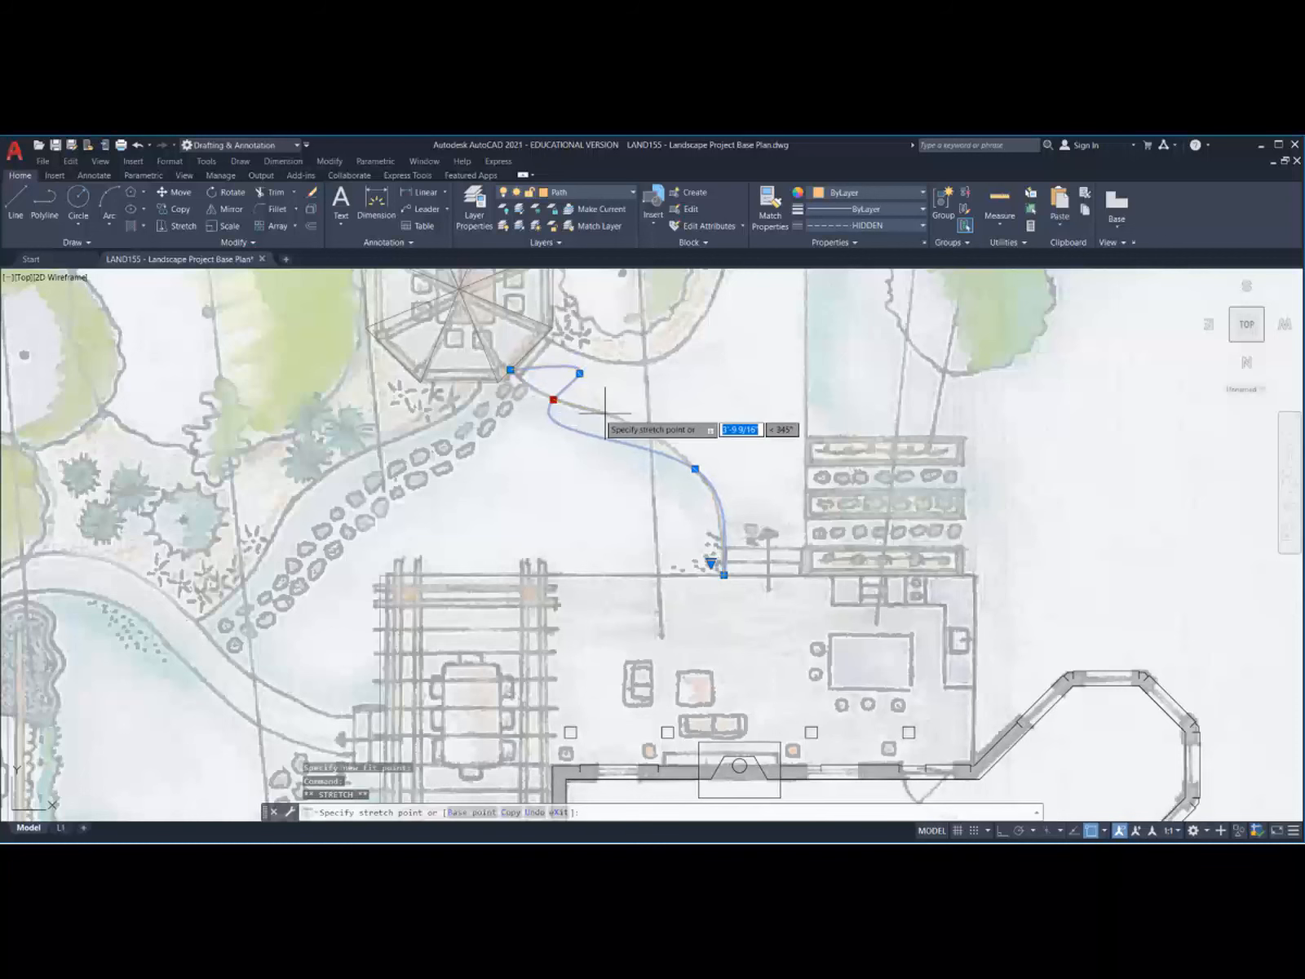
{"action": "left_click", "coordinate": [640, 430]}
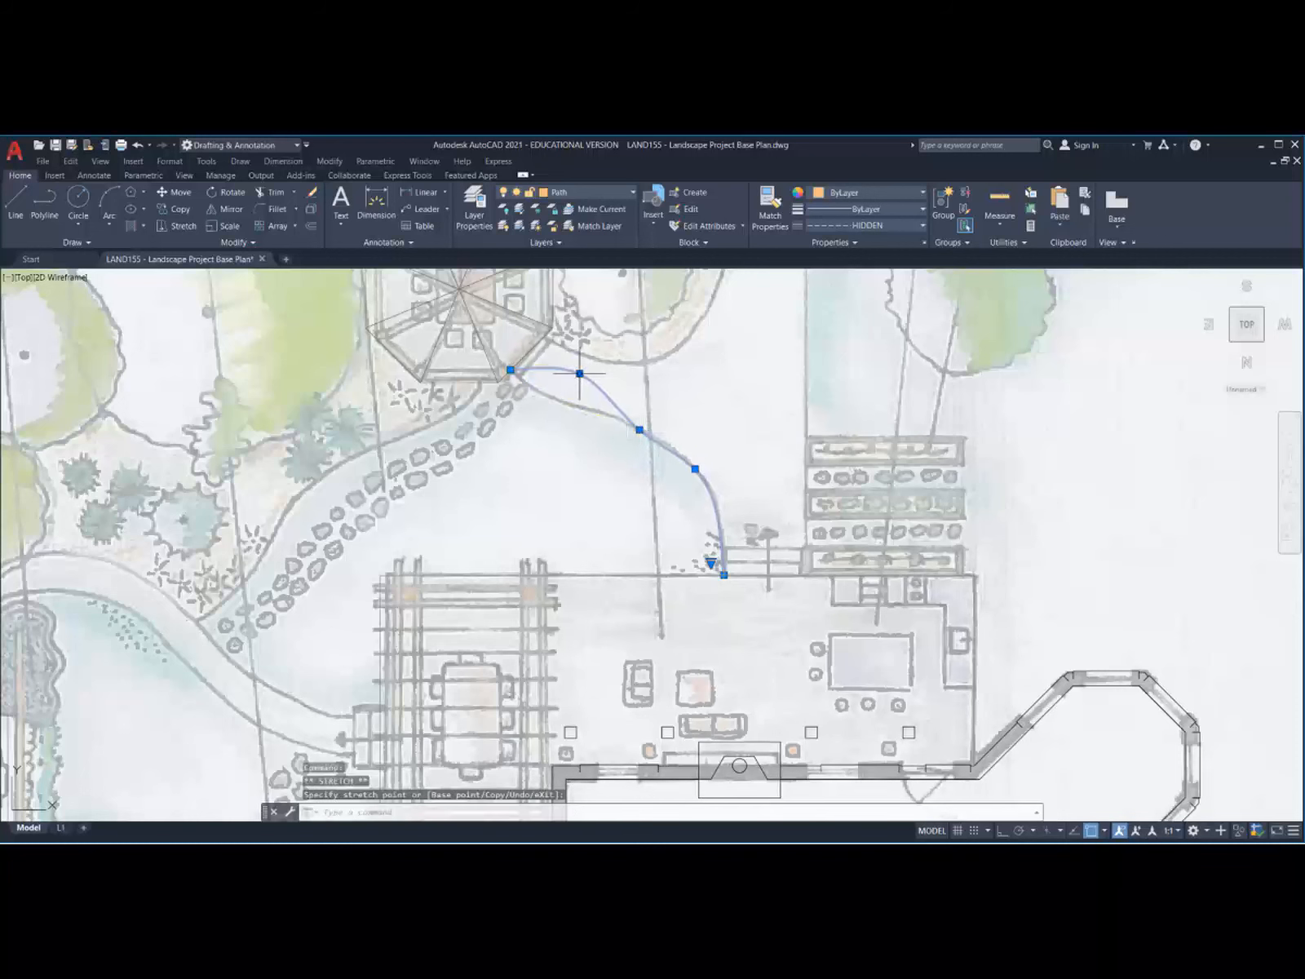
{"action": "left_click", "coordinate": [579, 373]}
{"action": "left_click", "coordinate": [563, 402]}
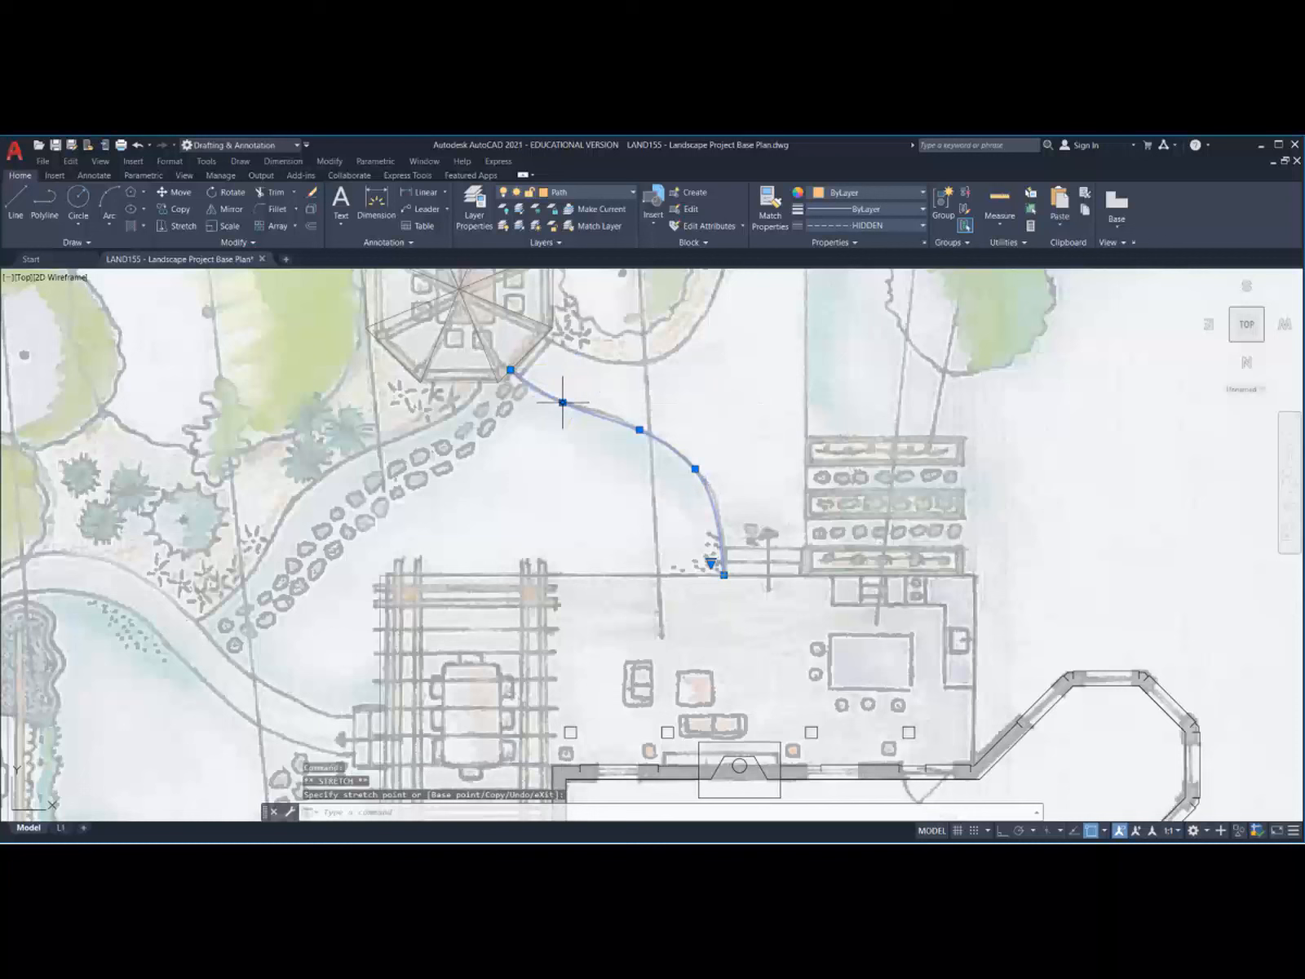
Step: Try to stretch the fit point above the spline's bend again, undo that grip edit and reselect the spline
{"action": "left_click", "coordinate": [640, 430]}
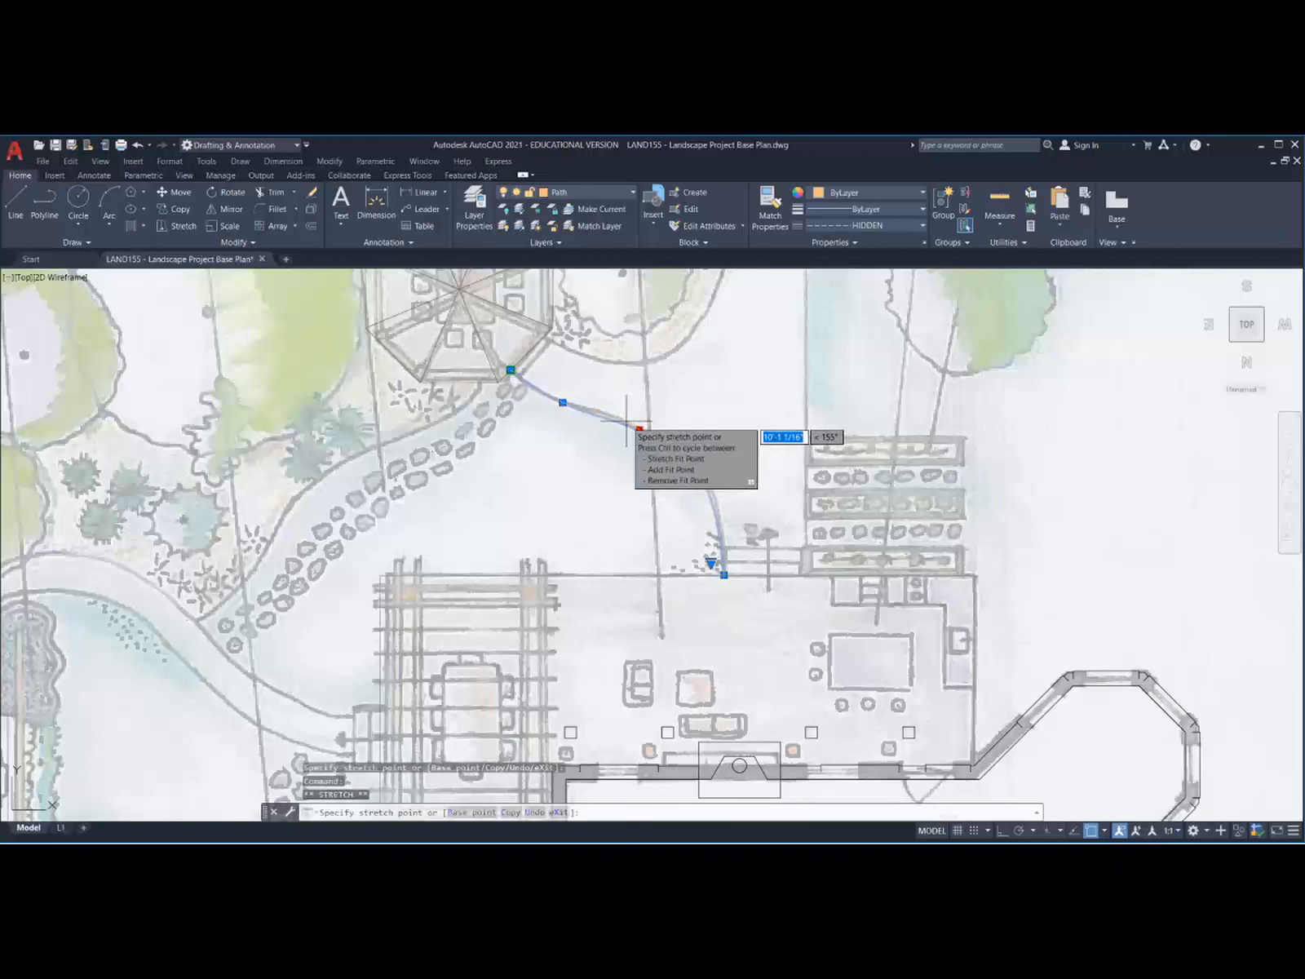
{"action": "key", "text": "ctrl+z"}
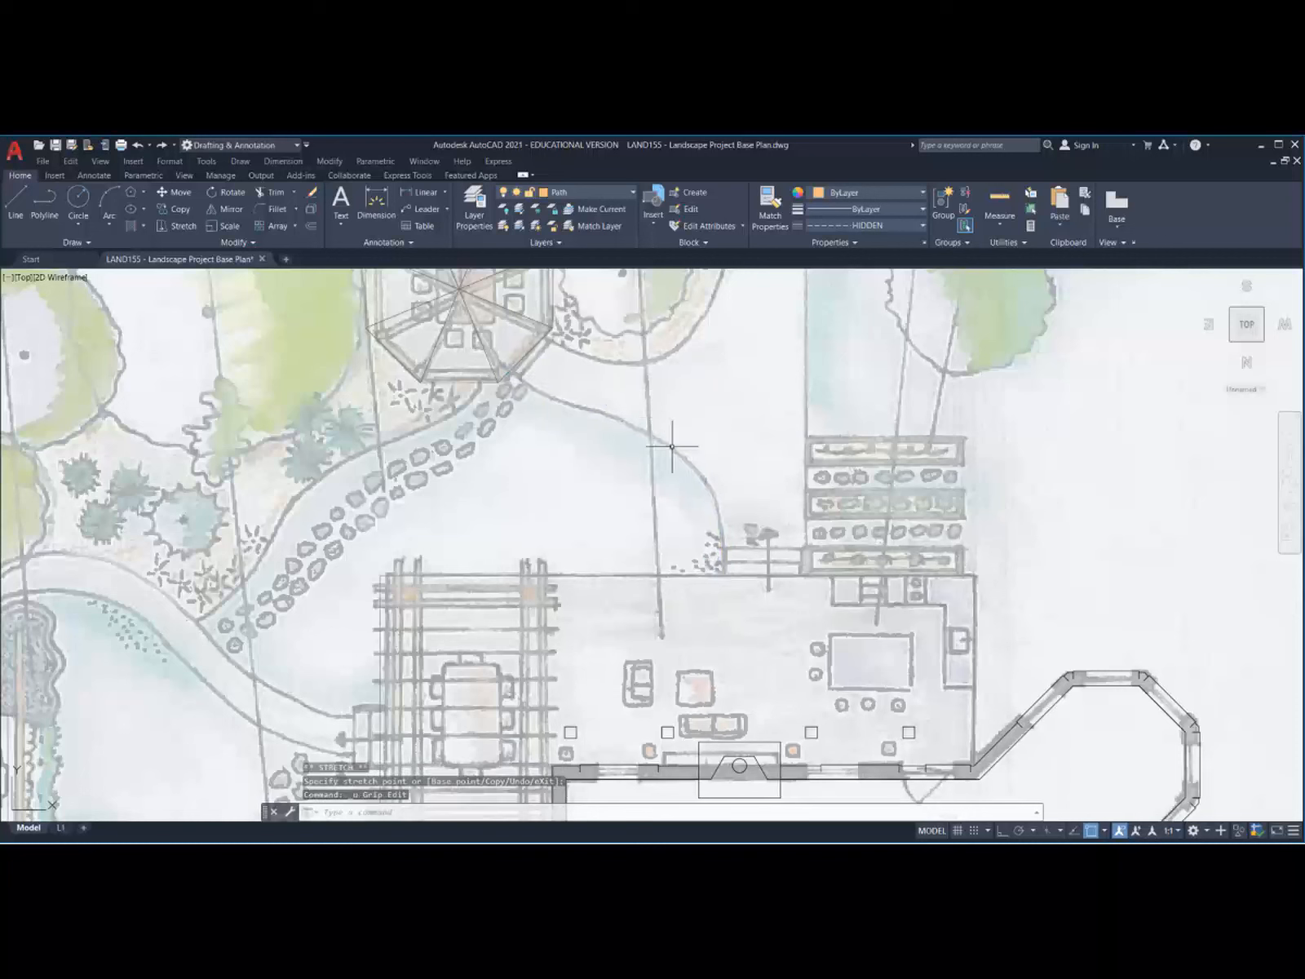
{"action": "left_click", "coordinate": [641, 429]}
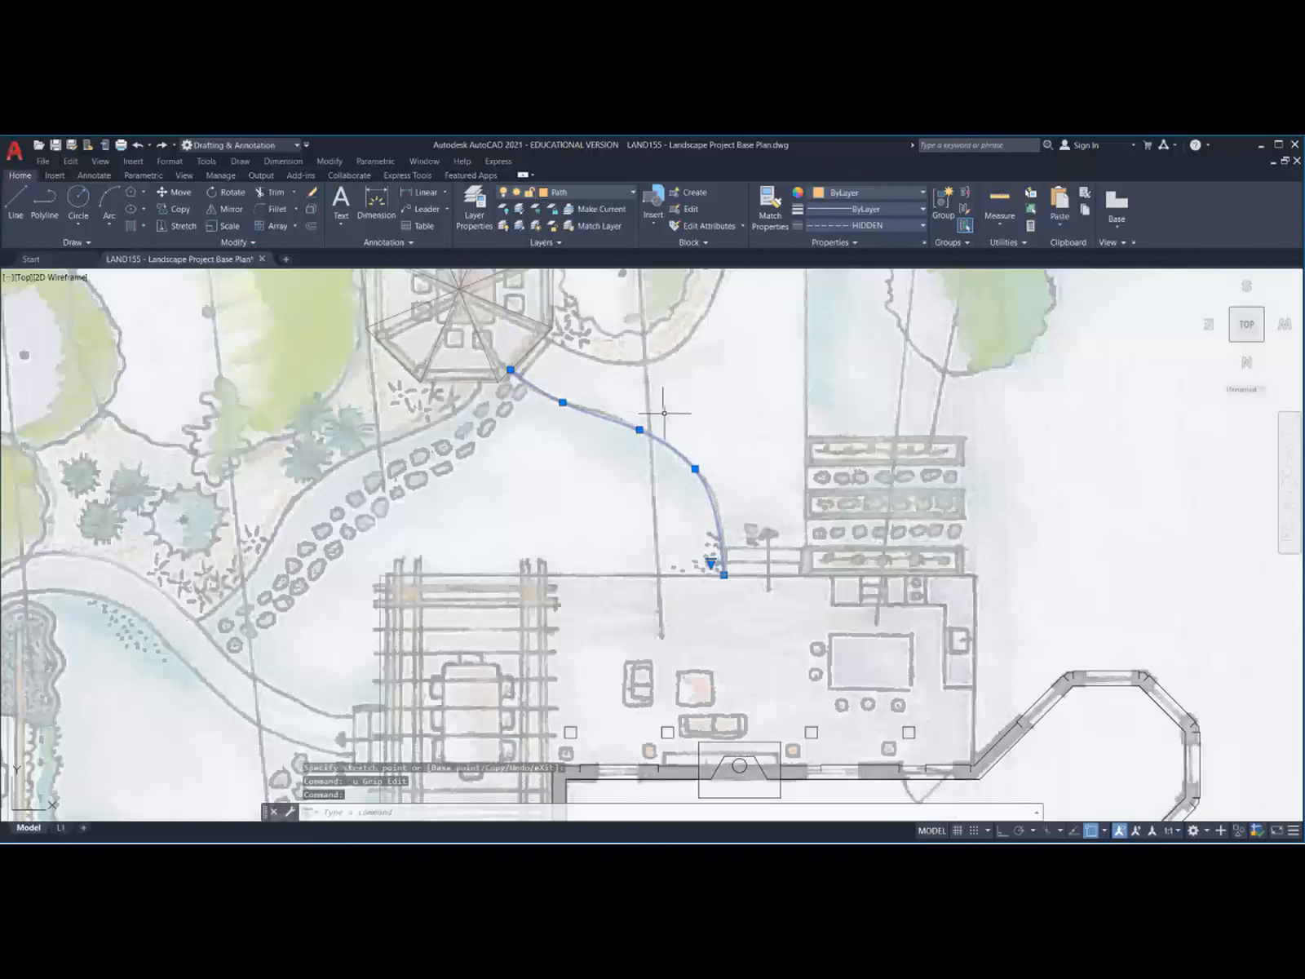
Step: Trace the lower edge of the curved garden path with a fit-point spline from the pergola steps to the small back deck's steps
{"action": "scroll", "coordinate": [664, 414], "scroll_direction": "down", "scroll_amount": 3}
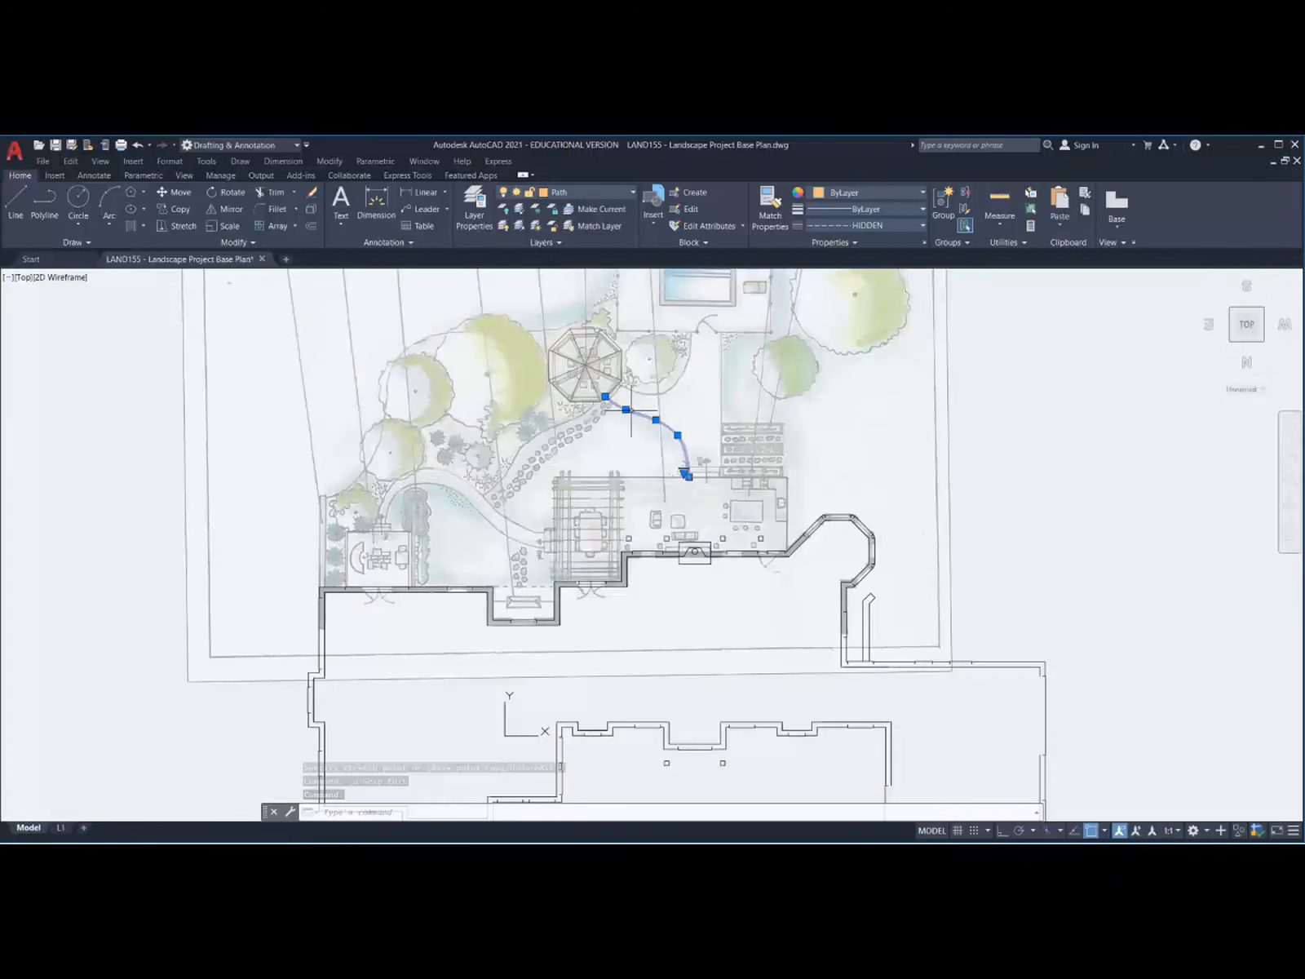
{"action": "scroll", "coordinate": [442, 482], "scroll_direction": "up", "scroll_amount": 3}
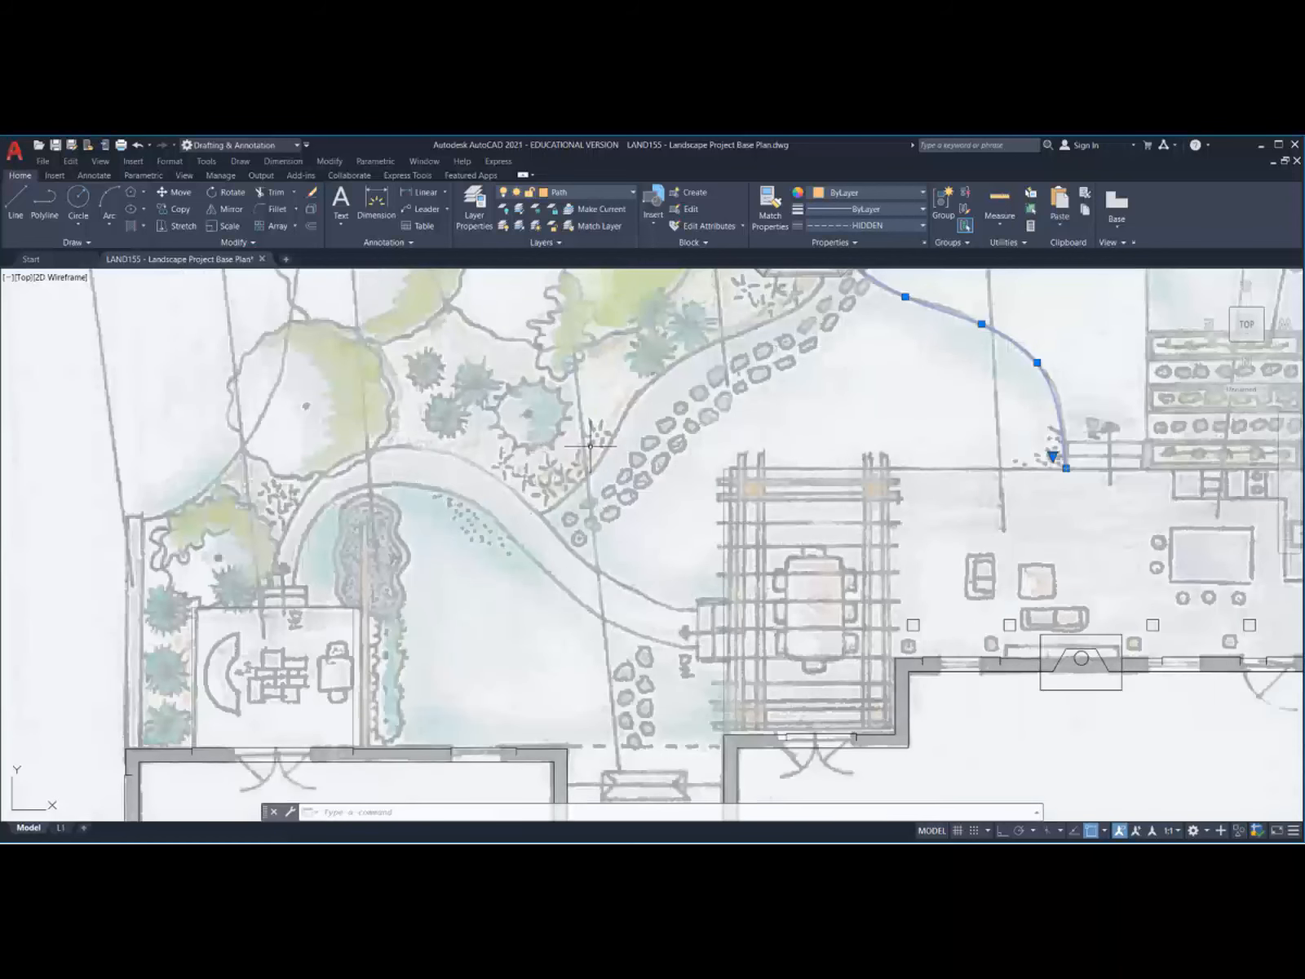
{"action": "left_click", "coordinate": [87, 244]}
{"action": "left_click", "coordinate": [10, 261]}
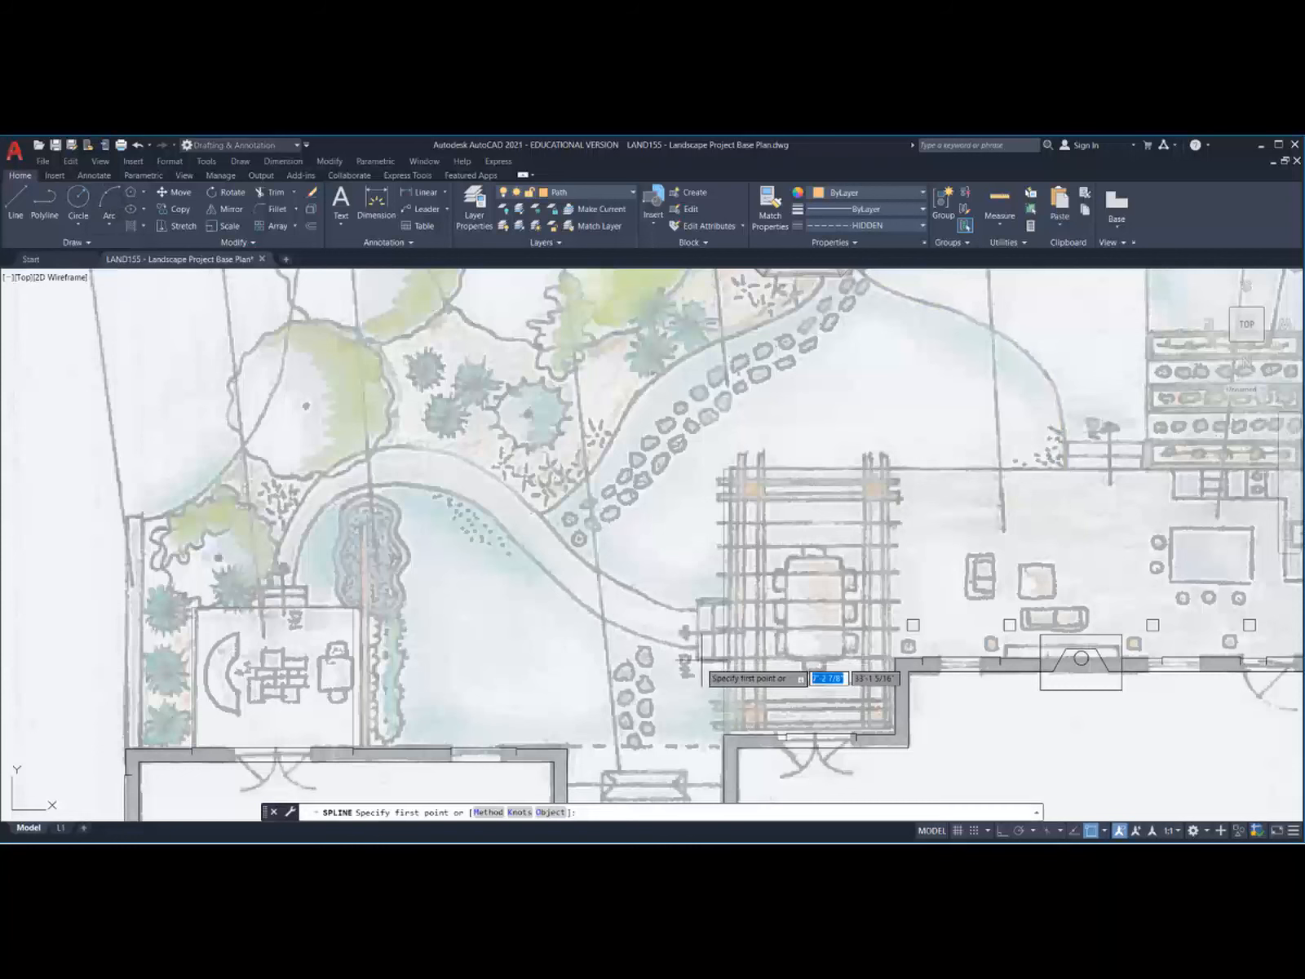
{"action": "left_click", "coordinate": [696, 648]}
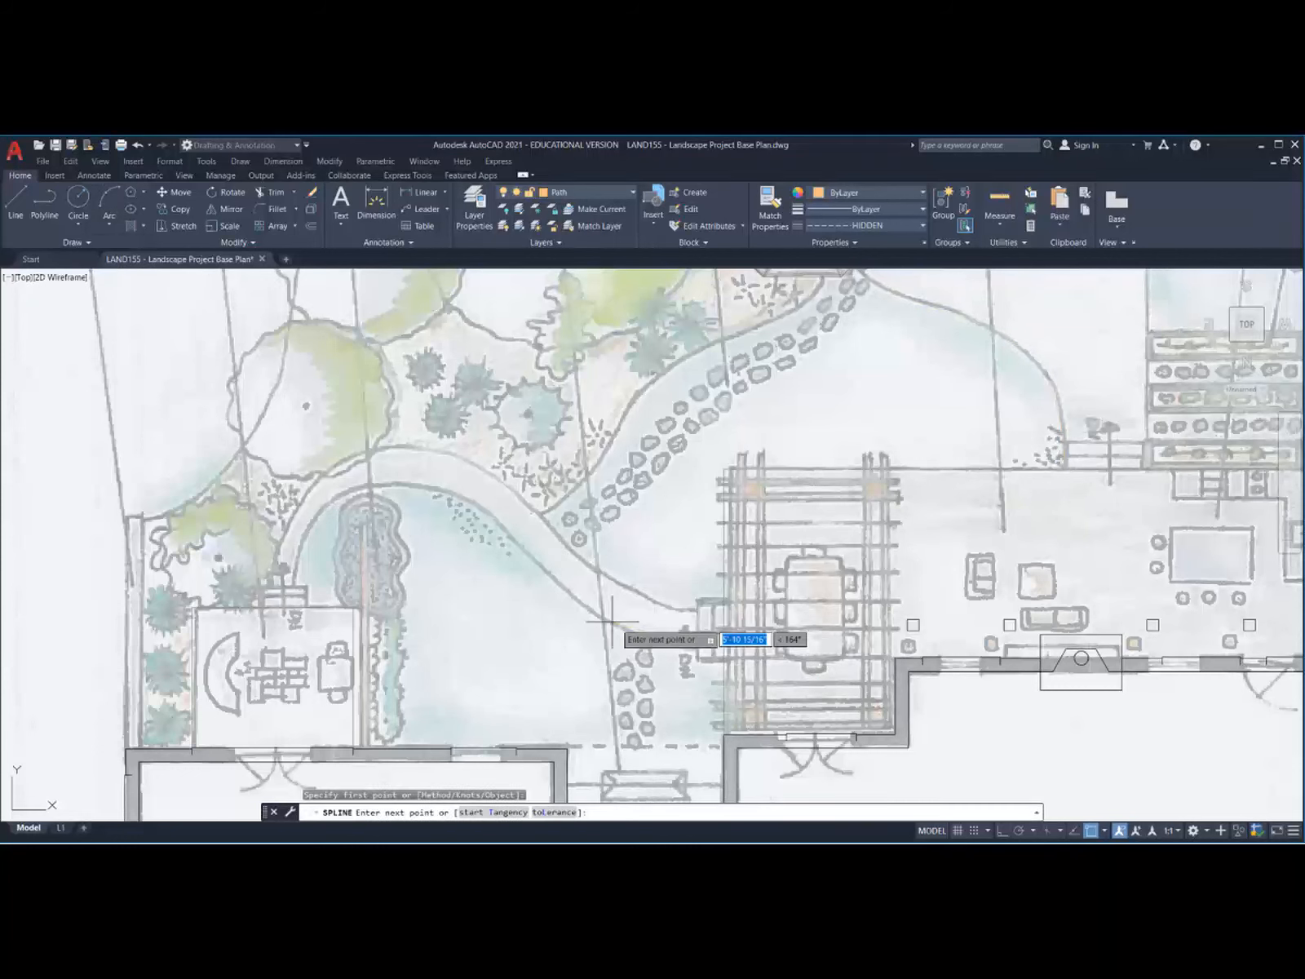
{"action": "left_click", "coordinate": [529, 563]}
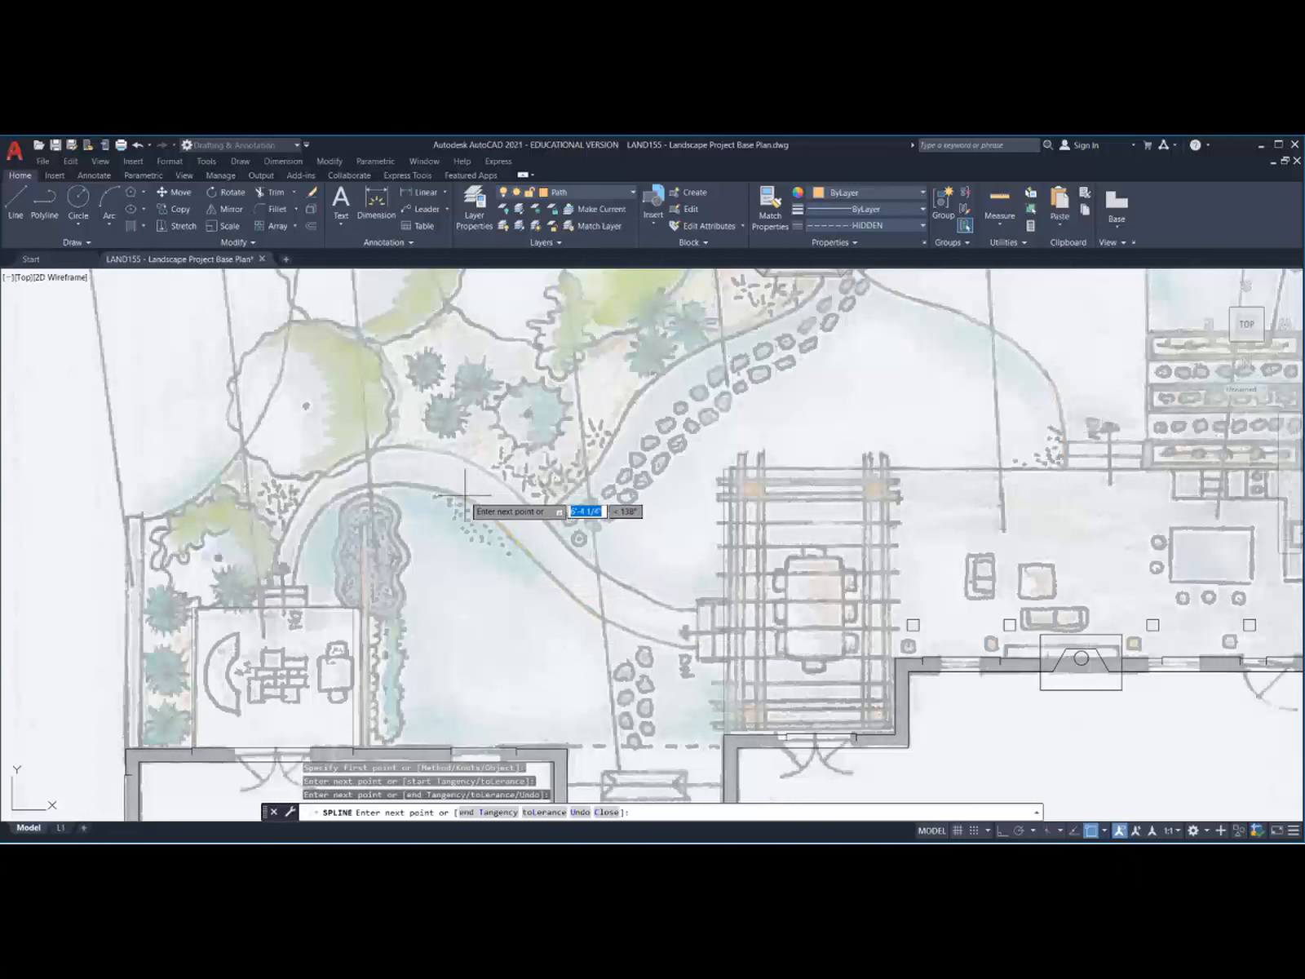
{"action": "left_click", "coordinate": [457, 492]}
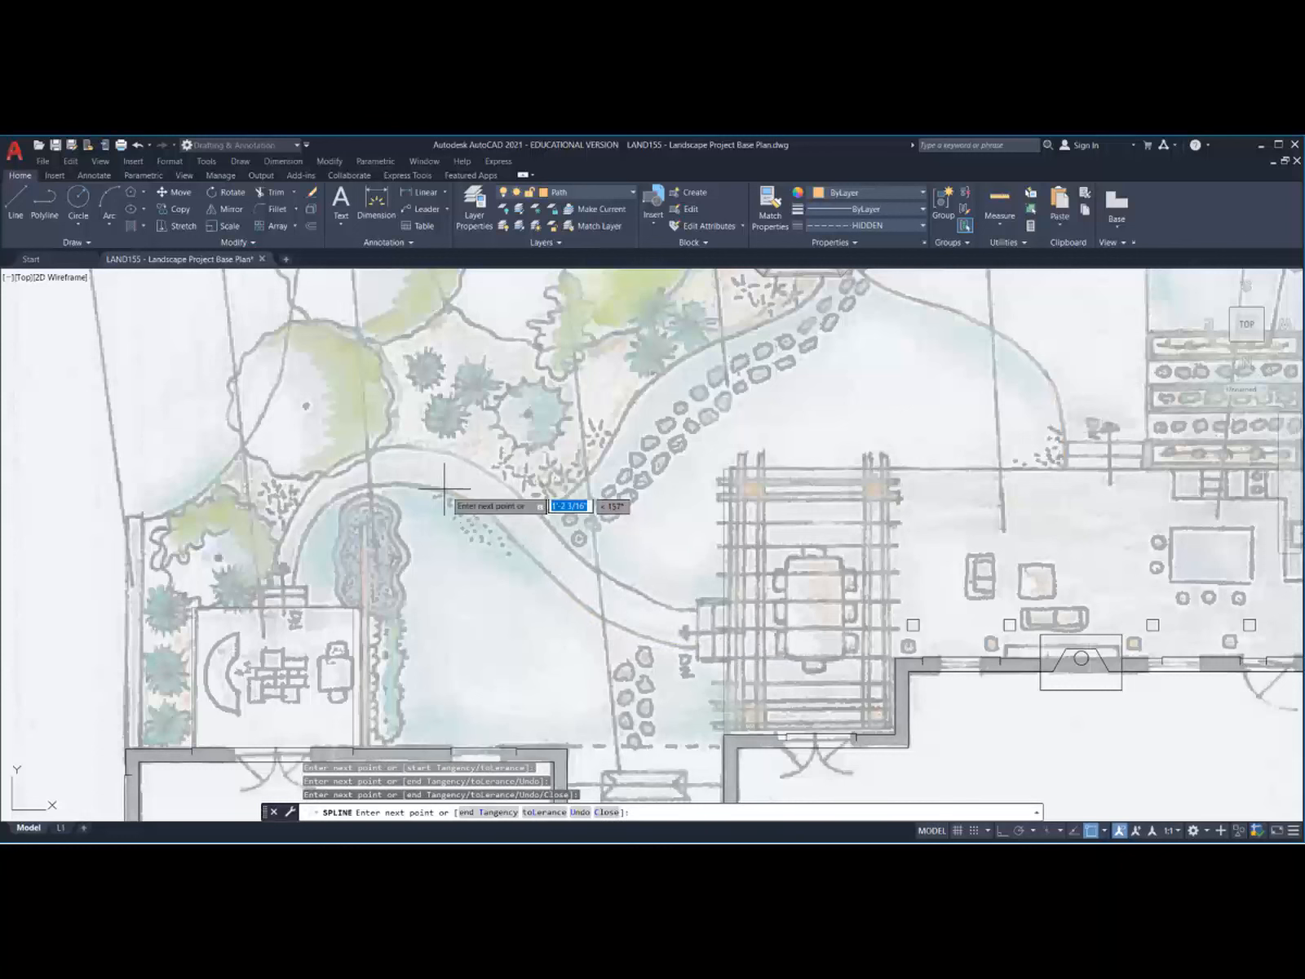
{"action": "left_click", "coordinate": [379, 489]}
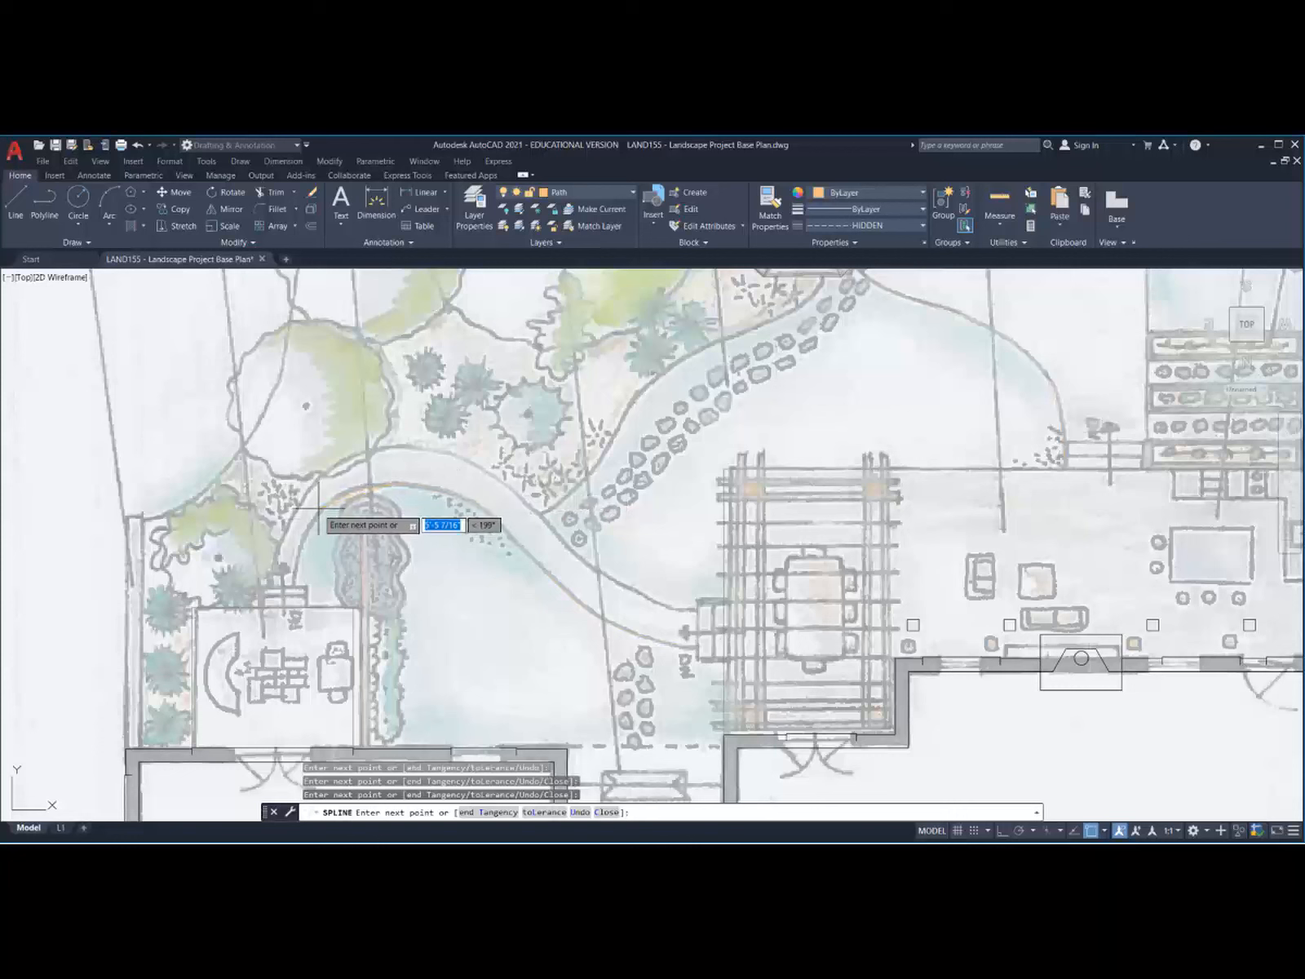
{"action": "left_click", "coordinate": [298, 549]}
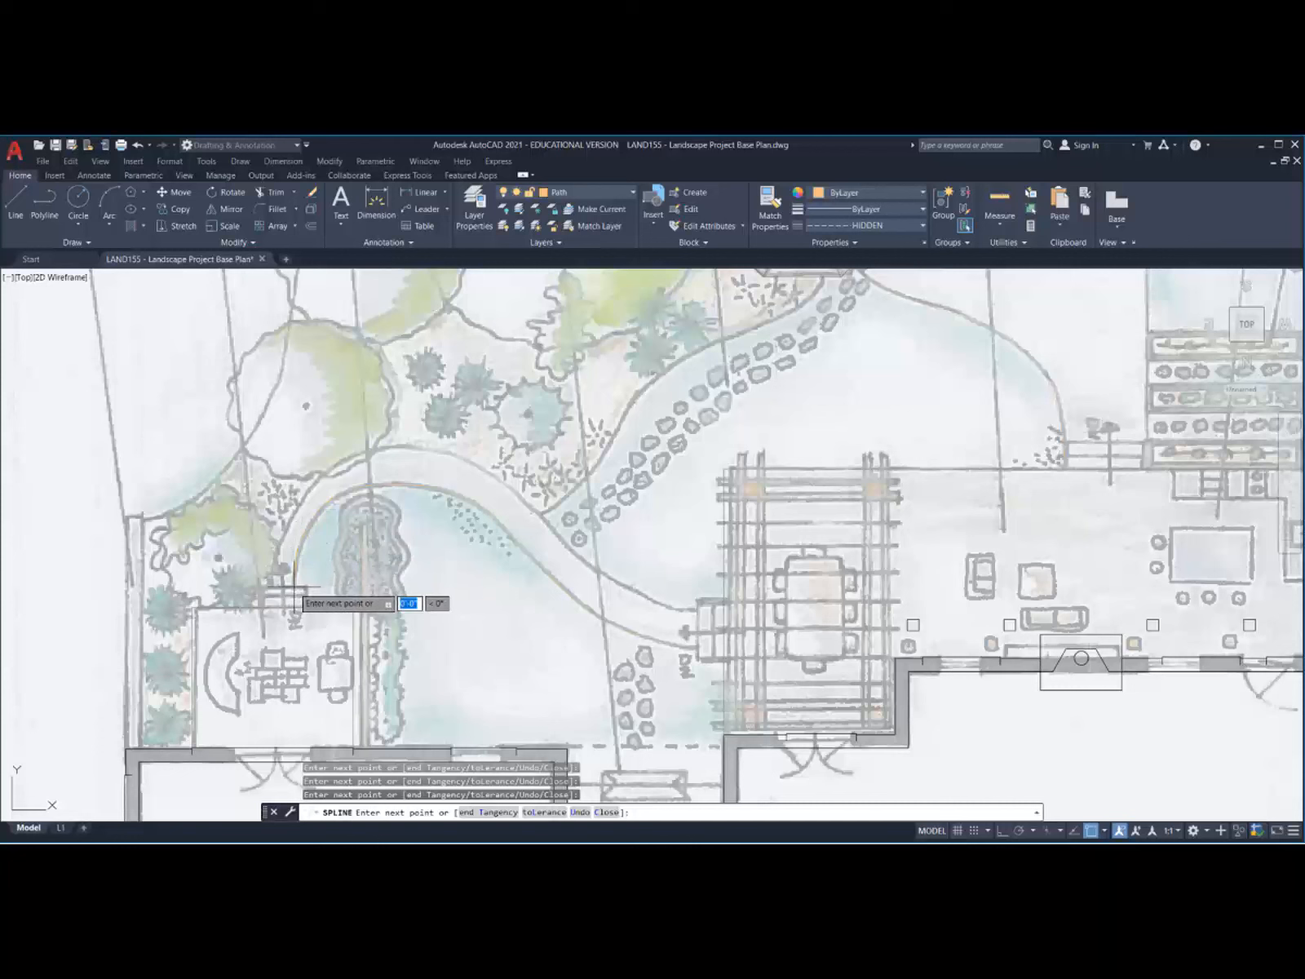
{"action": "key", "text": "Return"}
{"action": "left_click", "coordinate": [405, 485]}
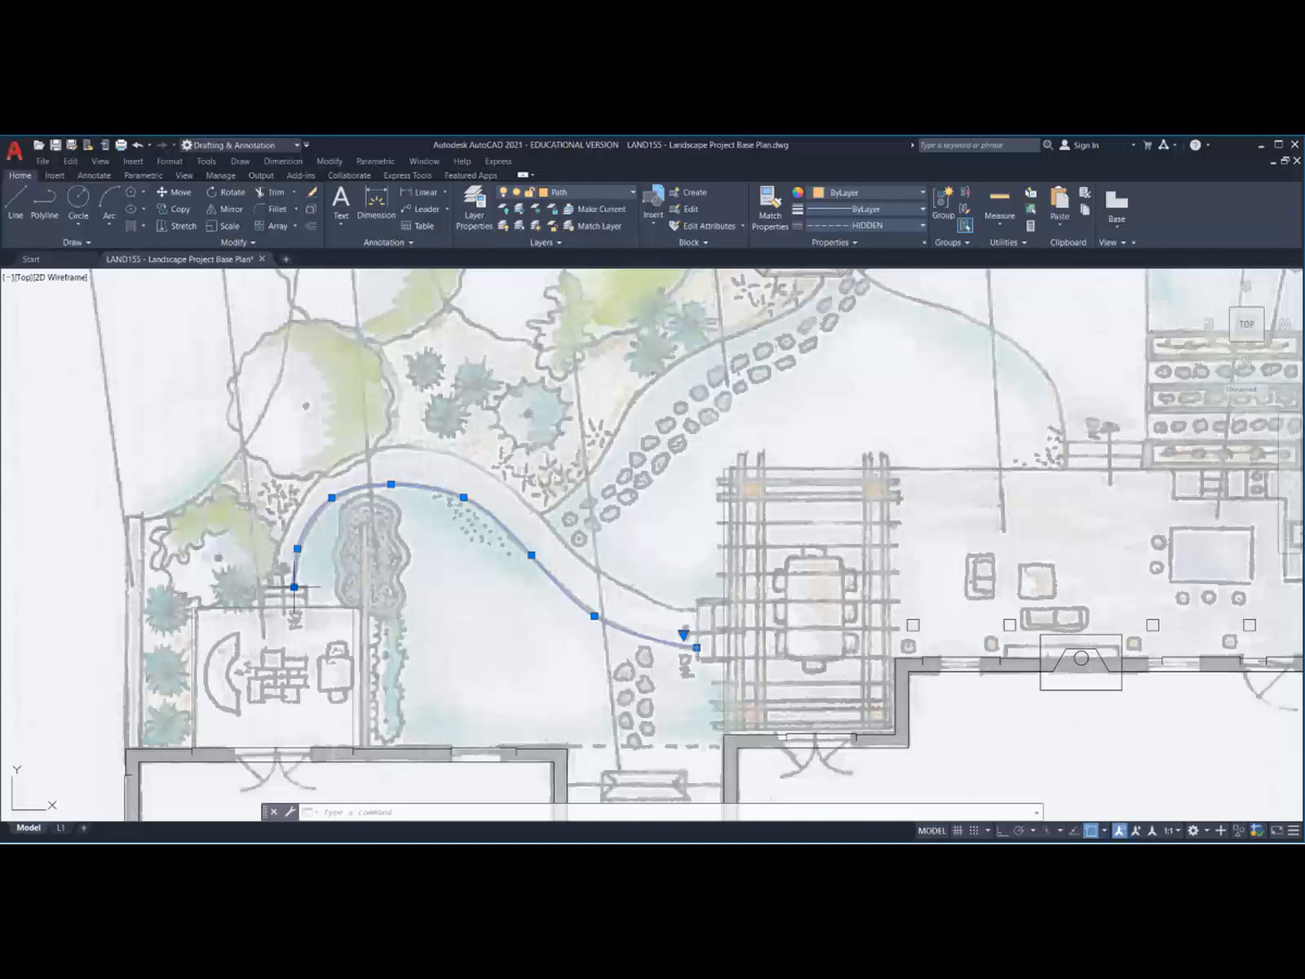
Step: Measure the path's width with the Distance inquiry, starting from the new spline's end at the small deck's steps
{"action": "left_click", "coordinate": [213, 165]}
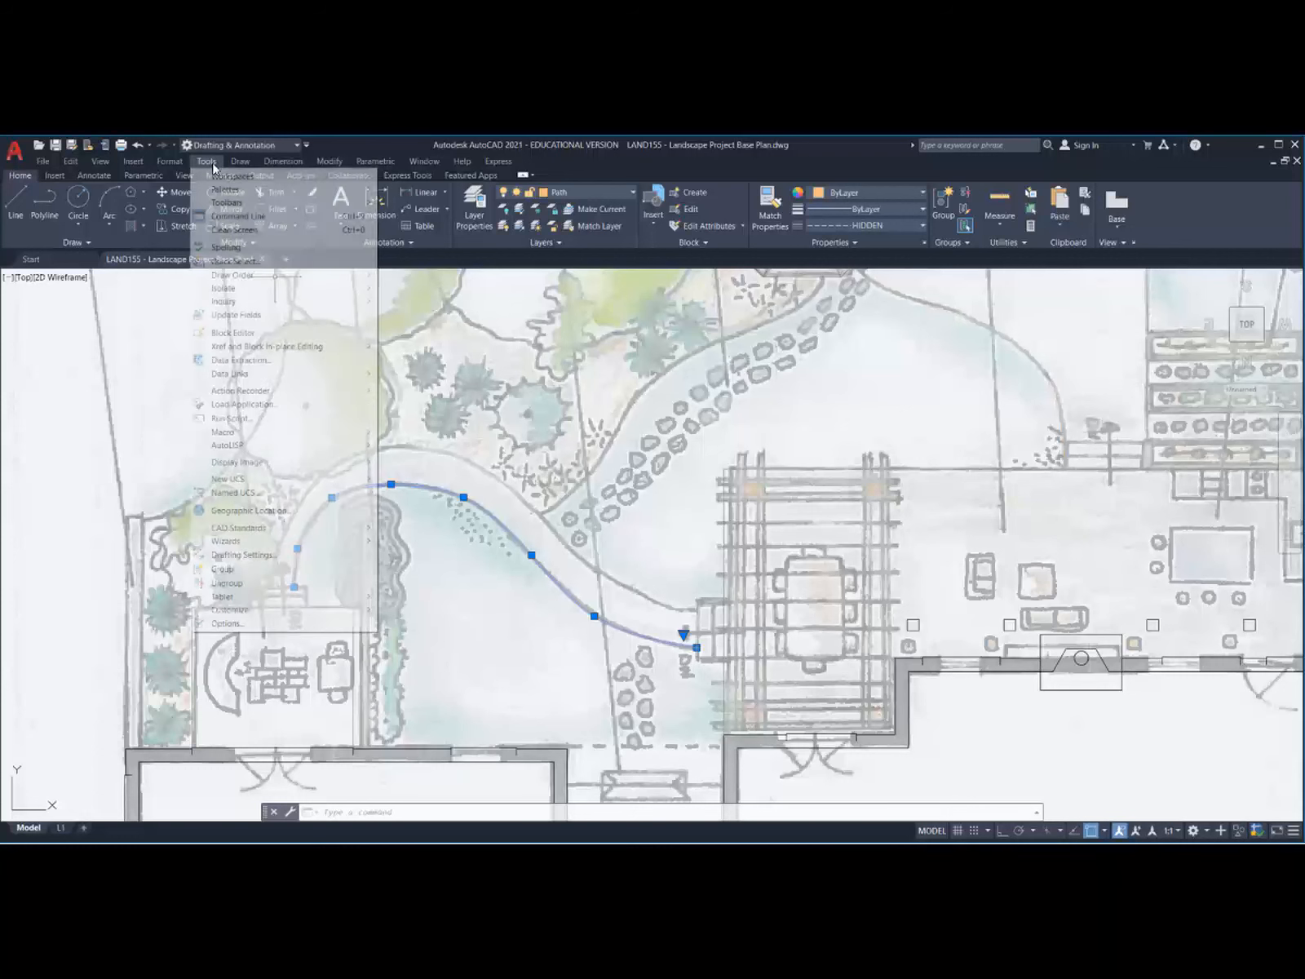
{"action": "mouse_move", "coordinate": [235, 306]}
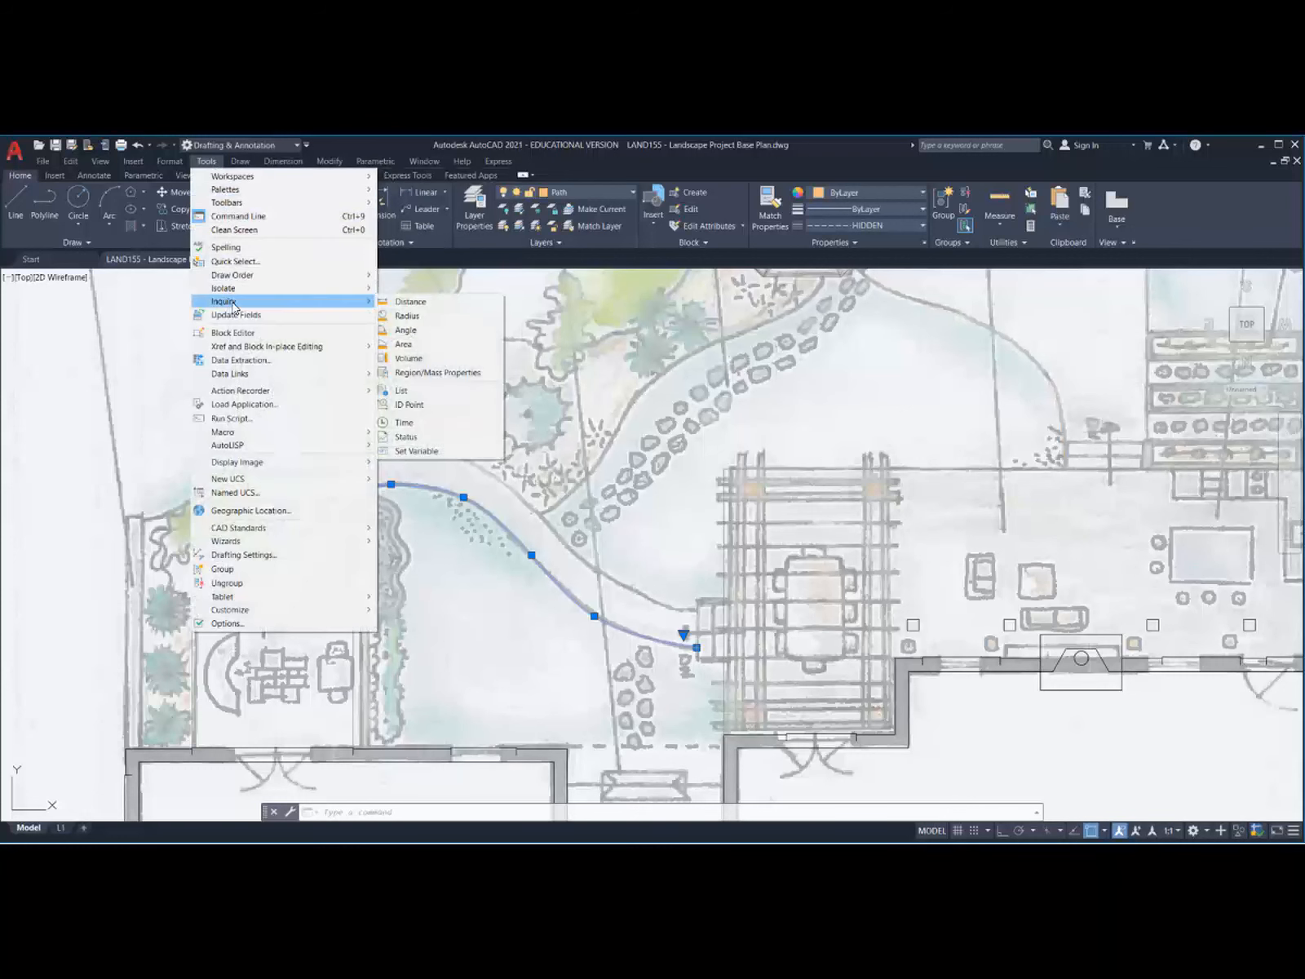
{"action": "left_click", "coordinate": [410, 301]}
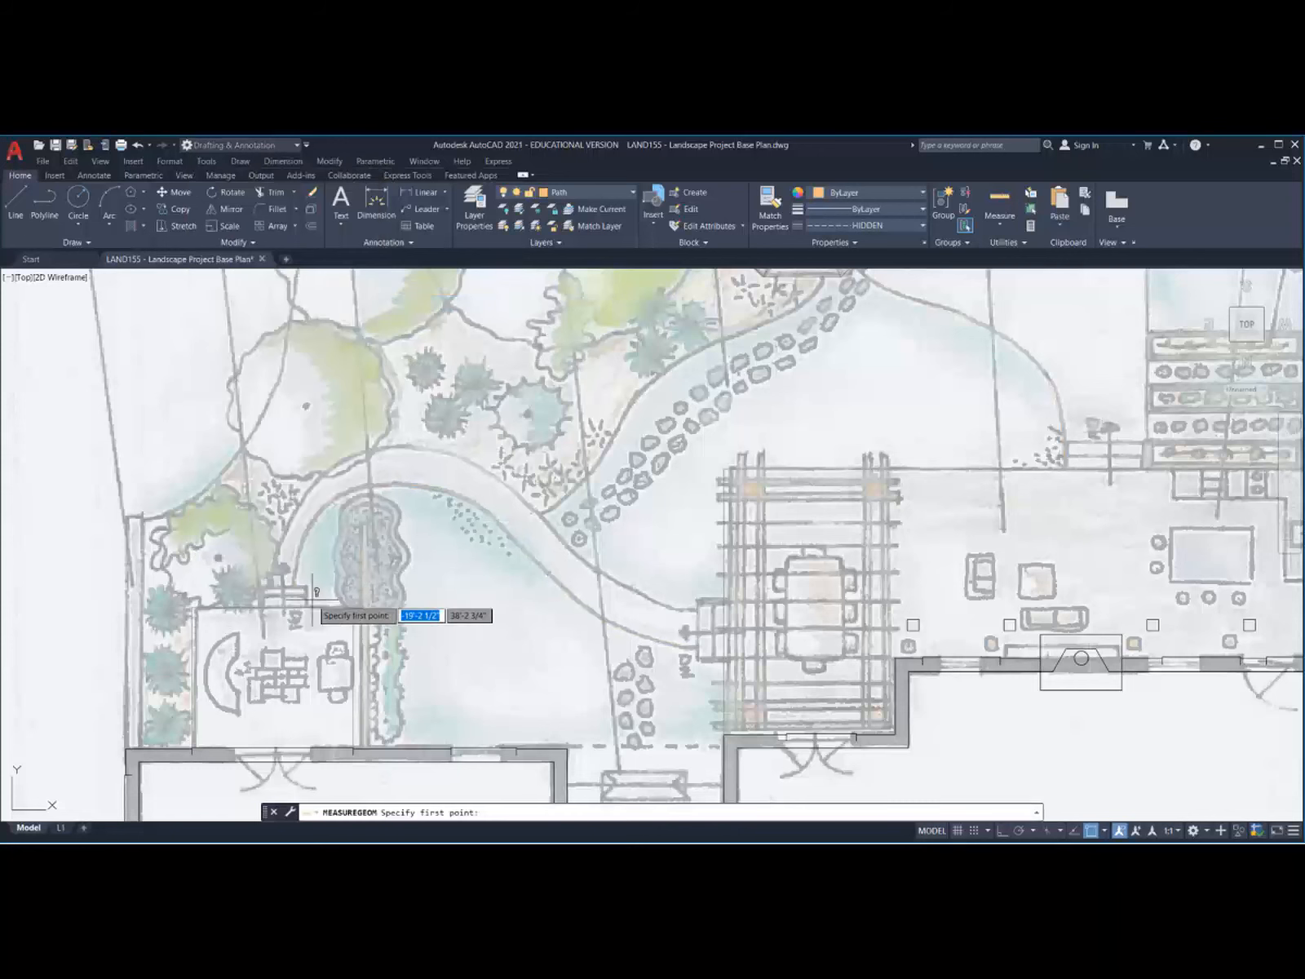
{"action": "left_click", "coordinate": [294, 586]}
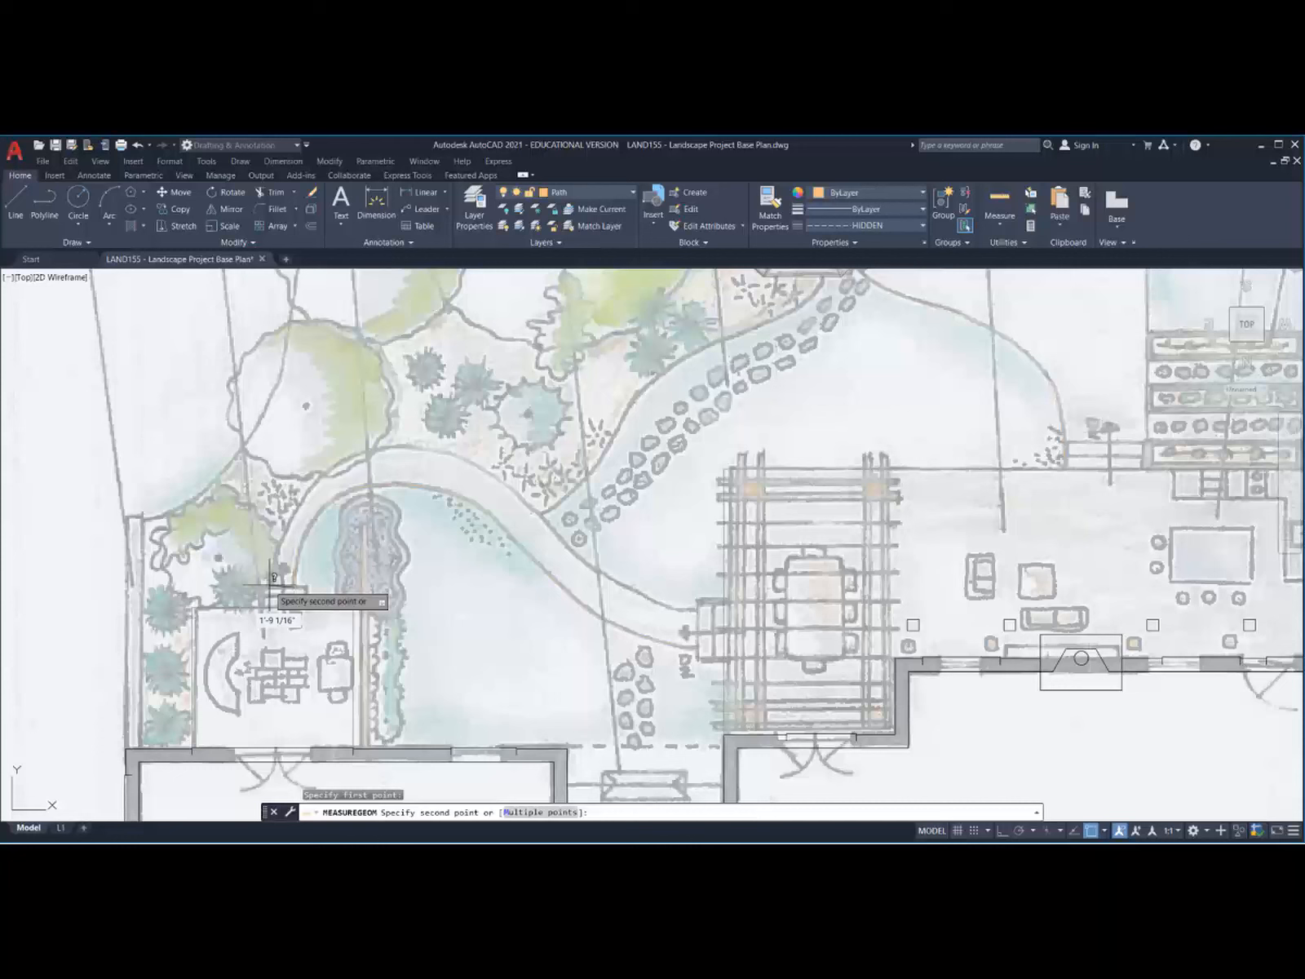
{"action": "key", "text": "Escape"}
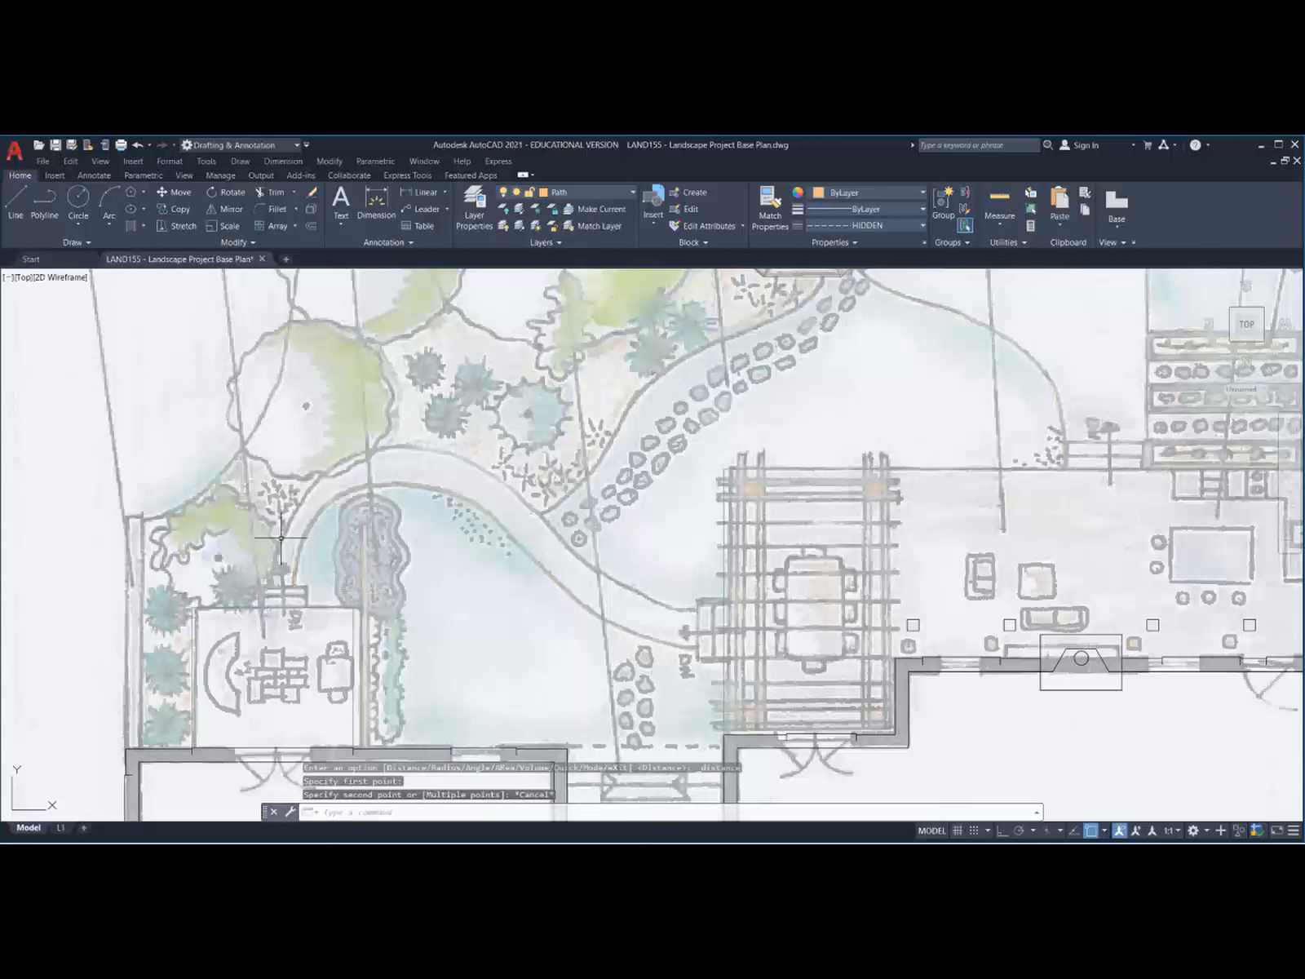
Step: Offset the new path spline by 24 toward the sketched path's upper edge
{"action": "left_click", "coordinate": [312, 225]}
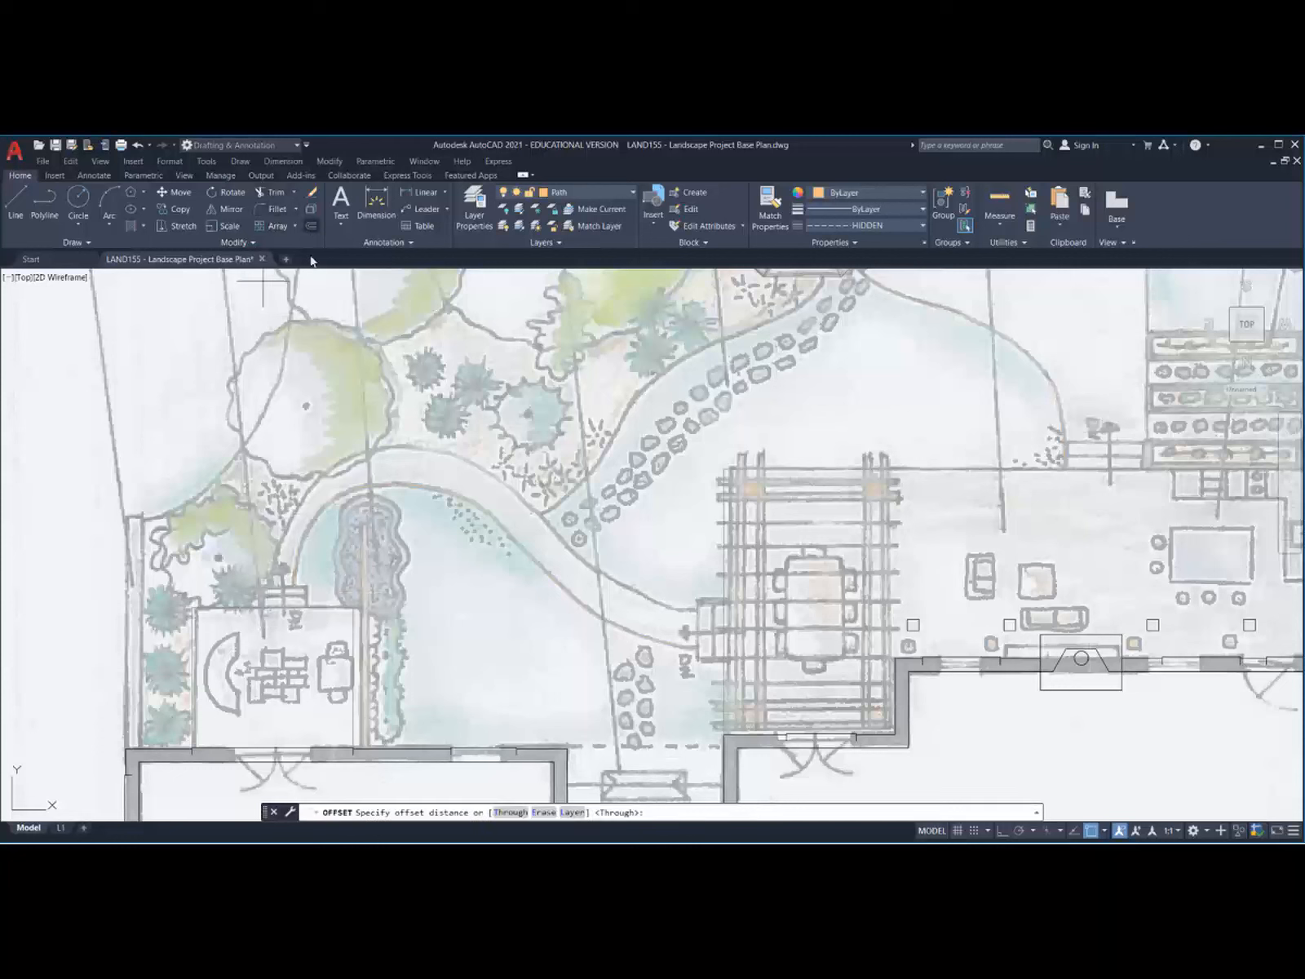
{"action": "key", "text": "Return"}
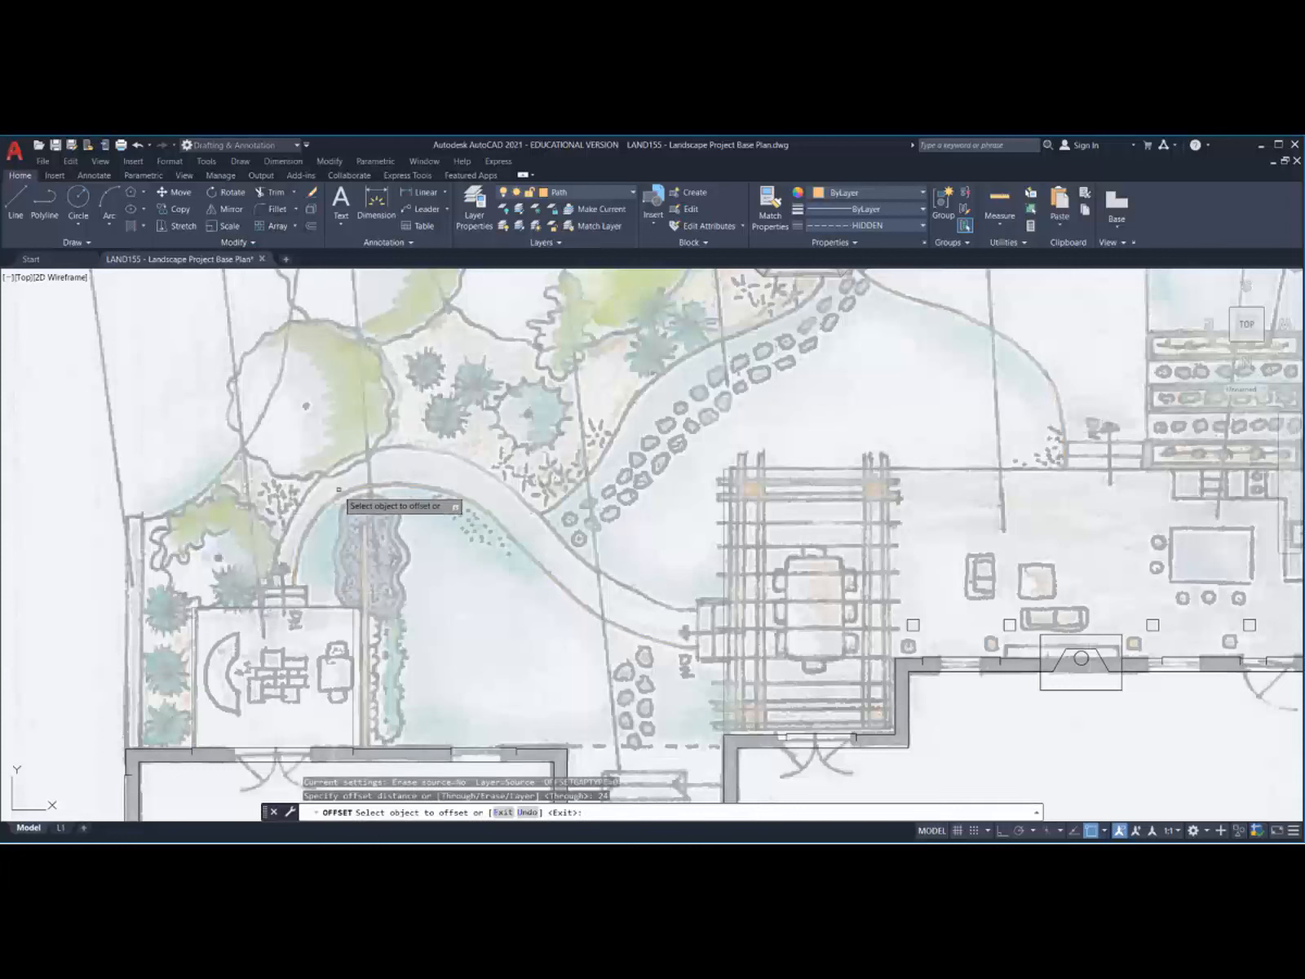
{"action": "left_click", "coordinate": [332, 465]}
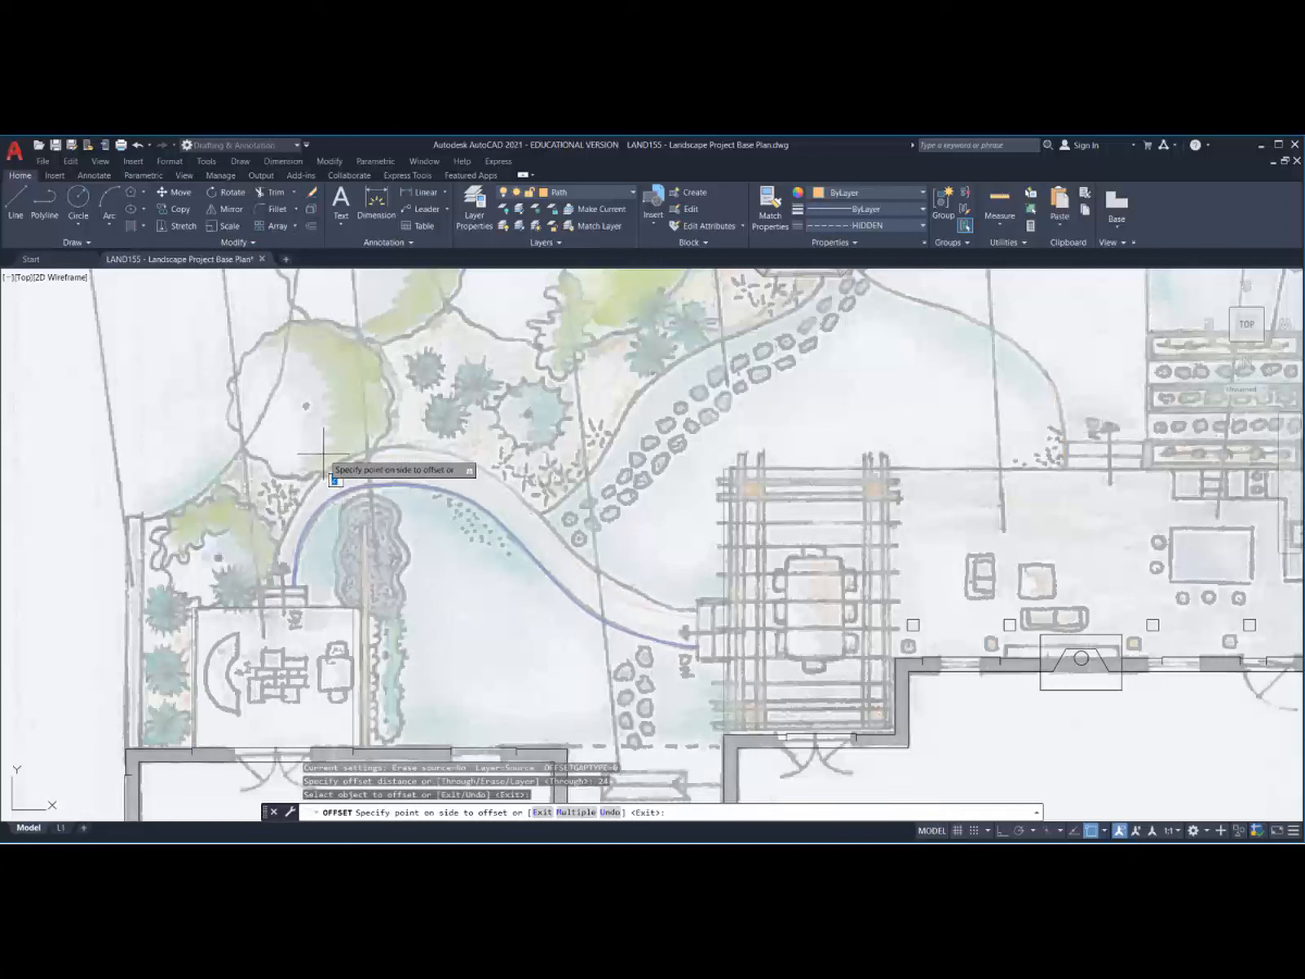
{"action": "left_click", "coordinate": [324, 455]}
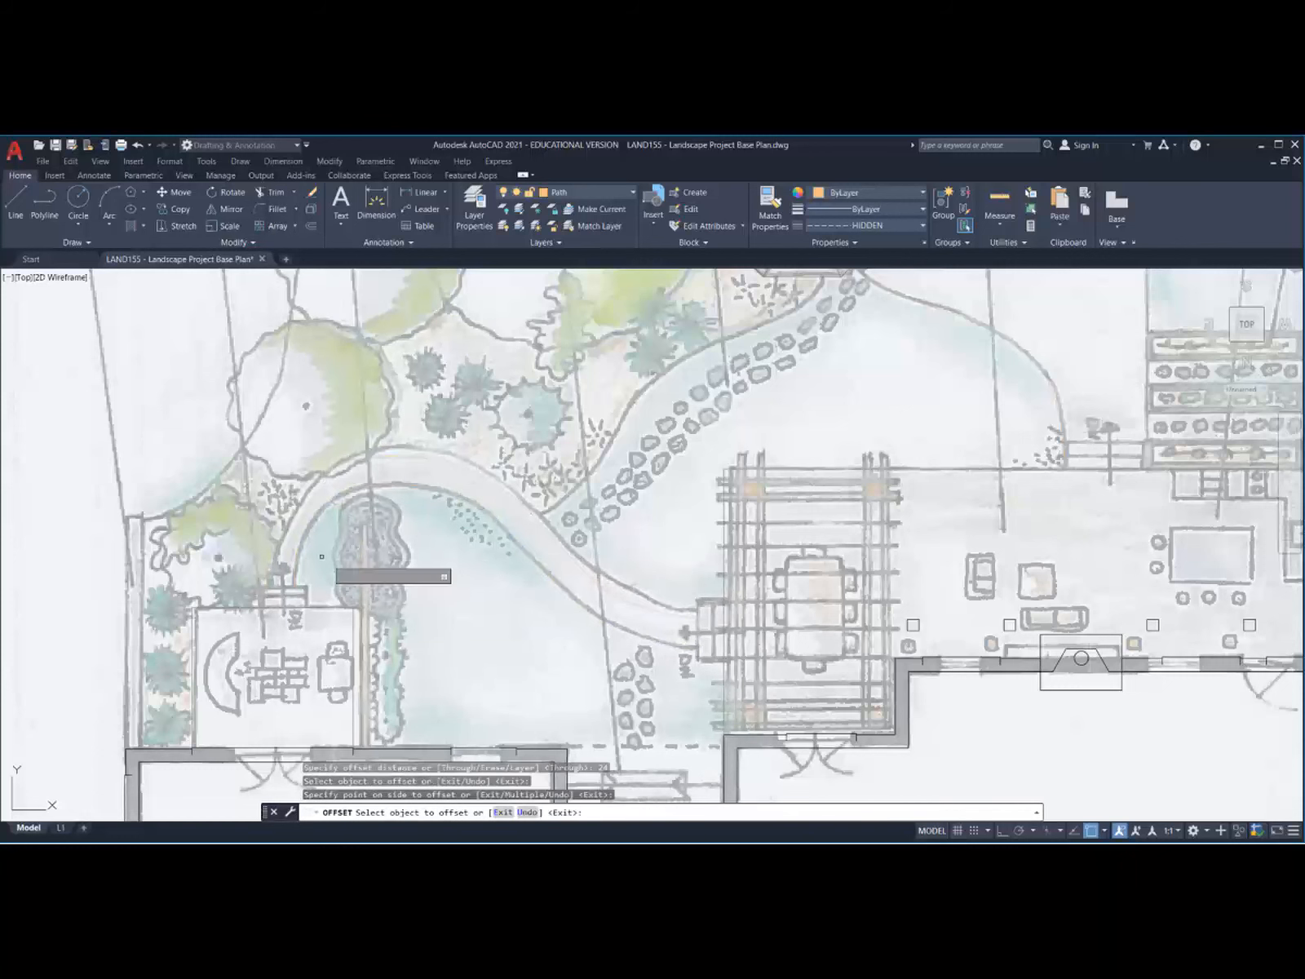
{"action": "key", "text": "Escape"}
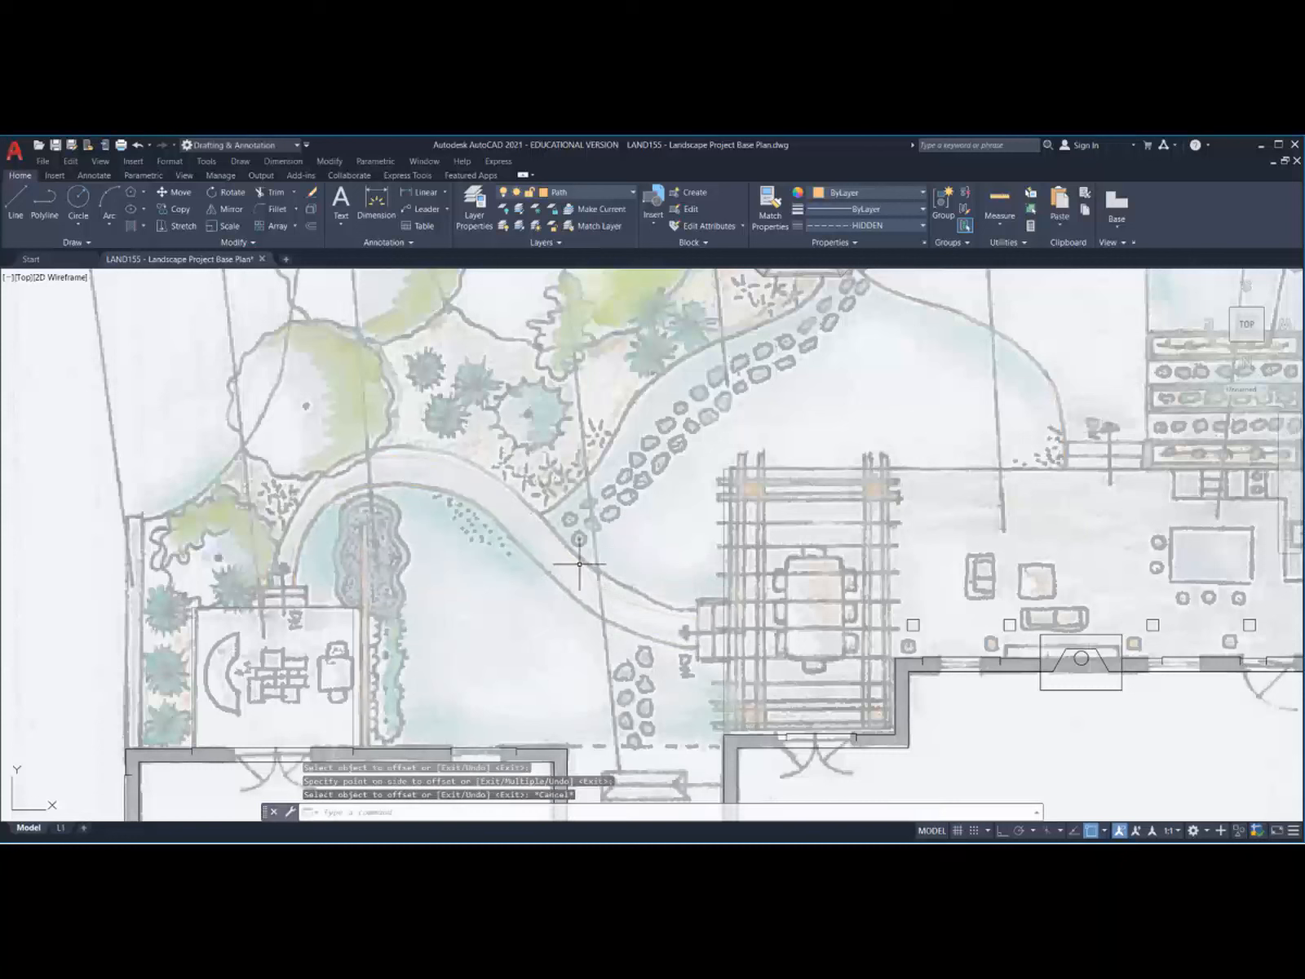
Step: Try to stretch a grip of the offset path curve, and undo both the grip edit and the offset
{"action": "left_click", "coordinate": [578, 563]}
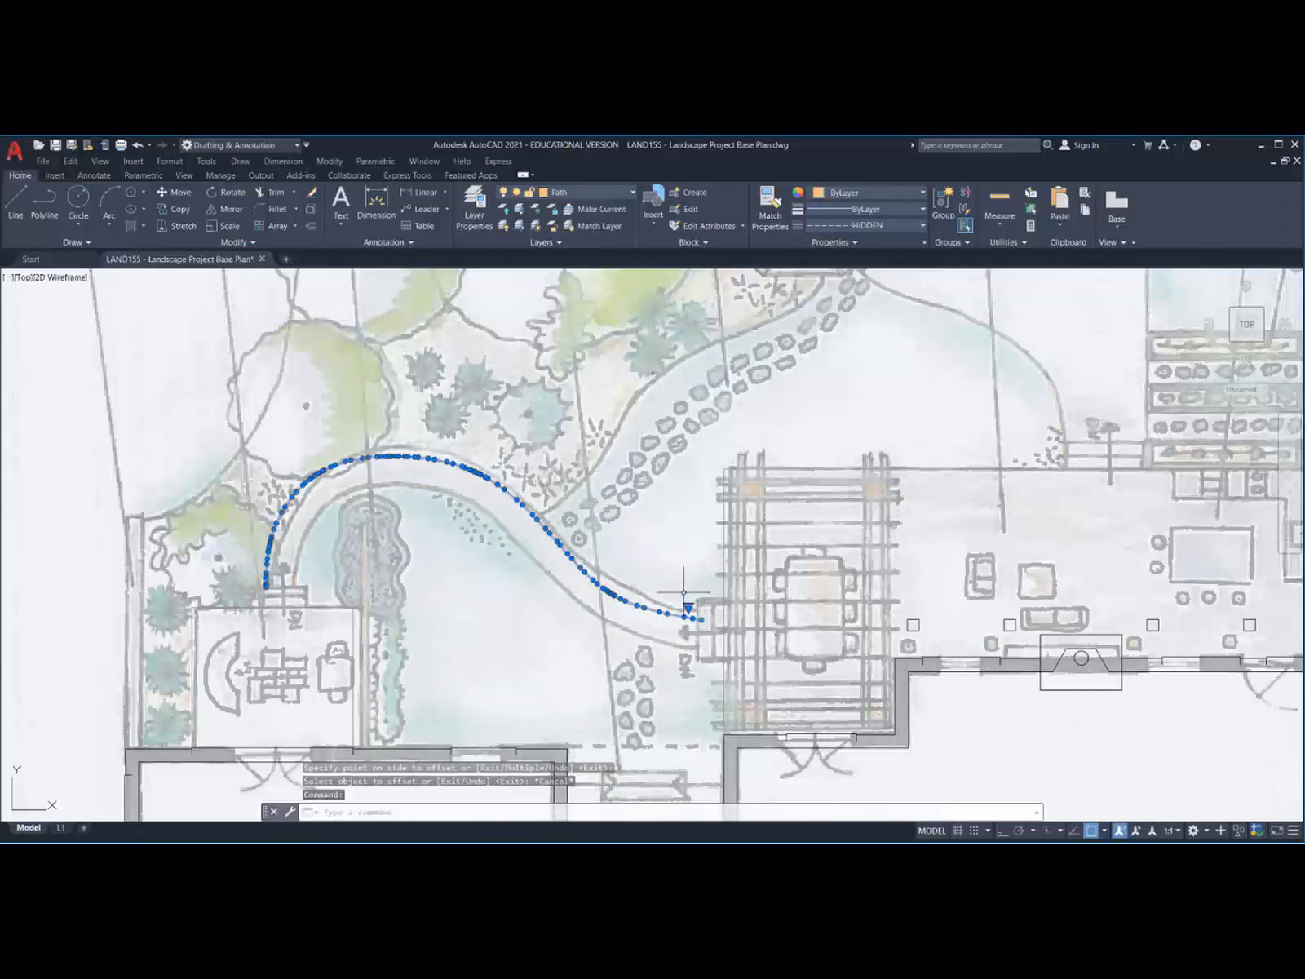
{"action": "left_click", "coordinate": [560, 545]}
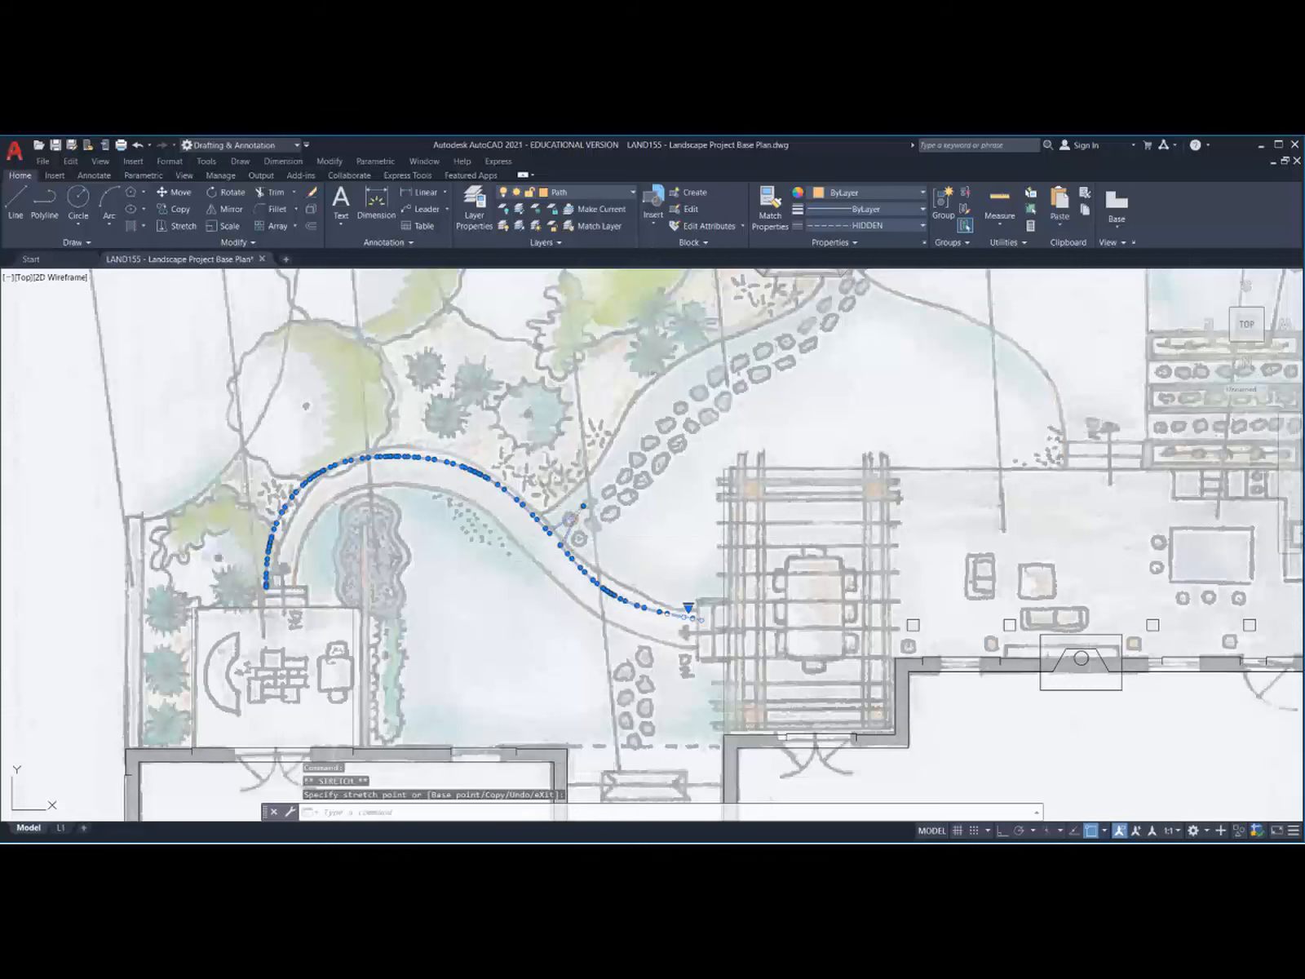
{"action": "key", "text": "Escape"}
{"action": "key", "text": "ctrl+z"}
{"action": "key", "text": "ctrl+z"}
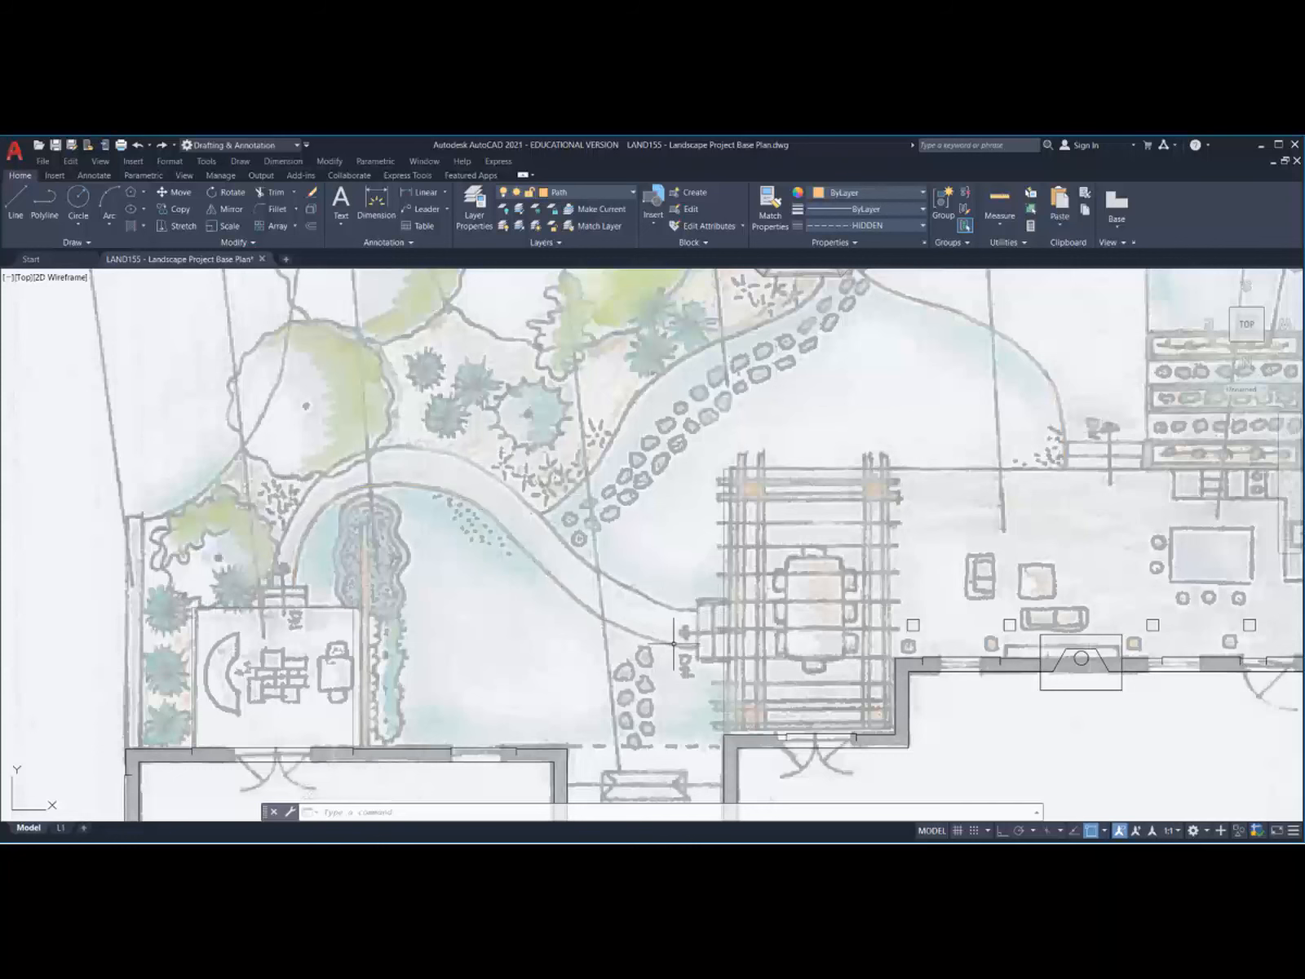
Step: Turn off the Insert layer to examine the traced decks, gazebo and paths without the sketch, and undo the layer change
{"action": "scroll", "coordinate": [561, 608], "scroll_direction": "down", "scroll_amount": 2}
{"action": "scroll", "coordinate": [585, 578], "scroll_direction": "down", "scroll_amount": 2}
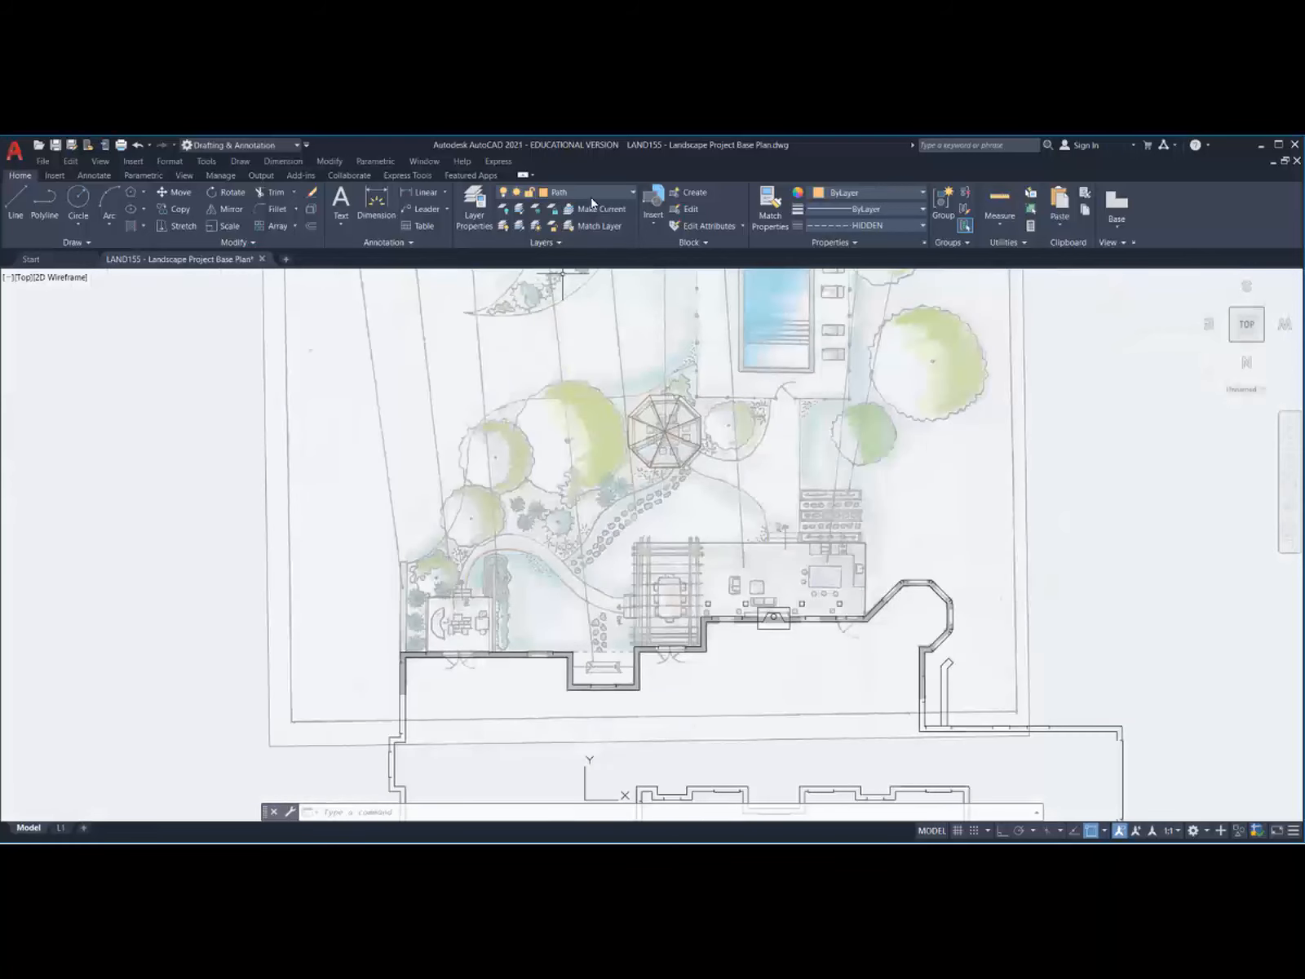
{"action": "left_click", "coordinate": [624, 193]}
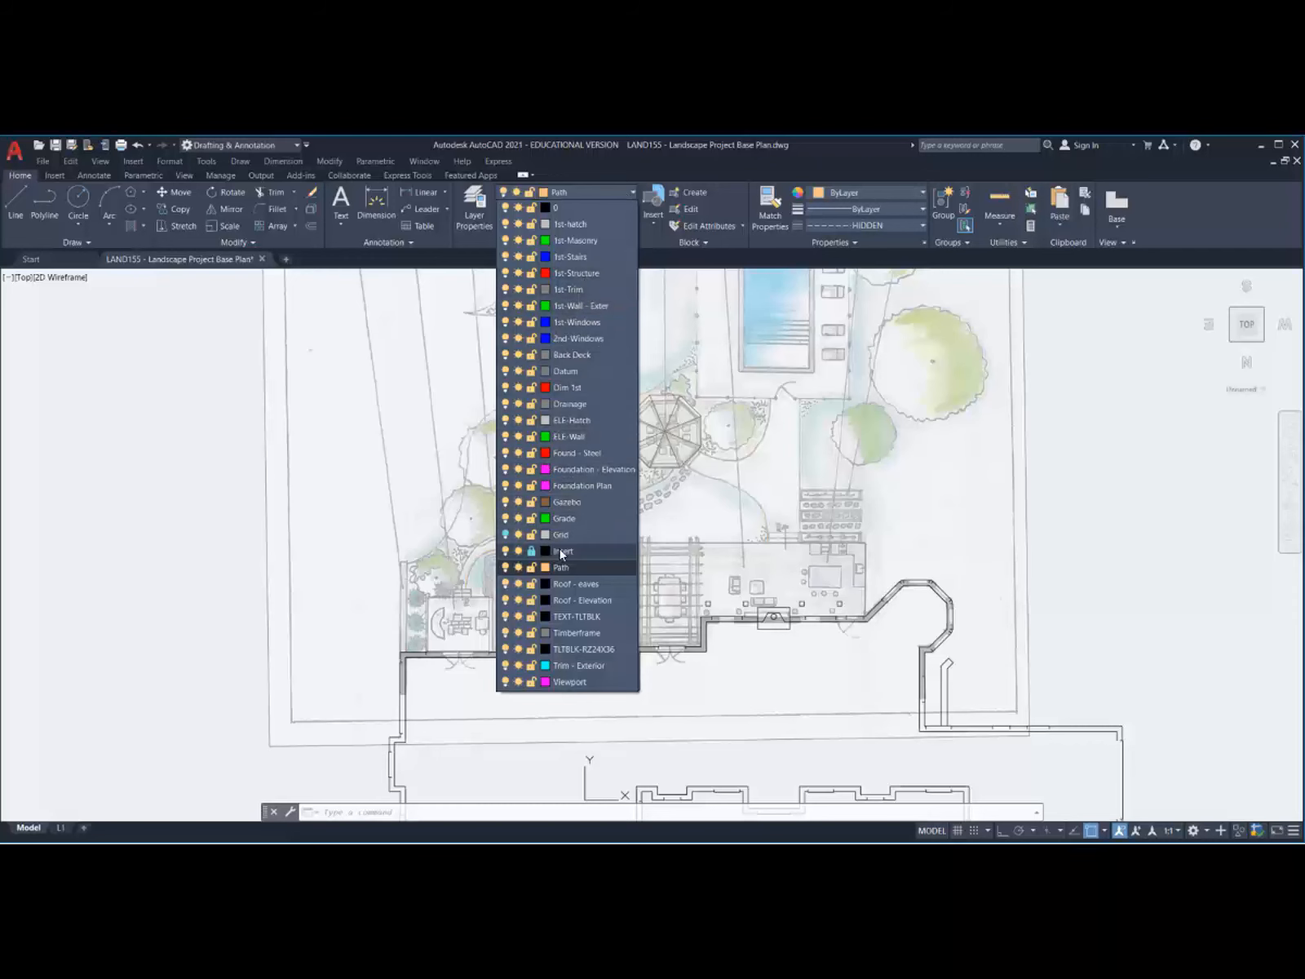
{"action": "left_click", "coordinate": [506, 553]}
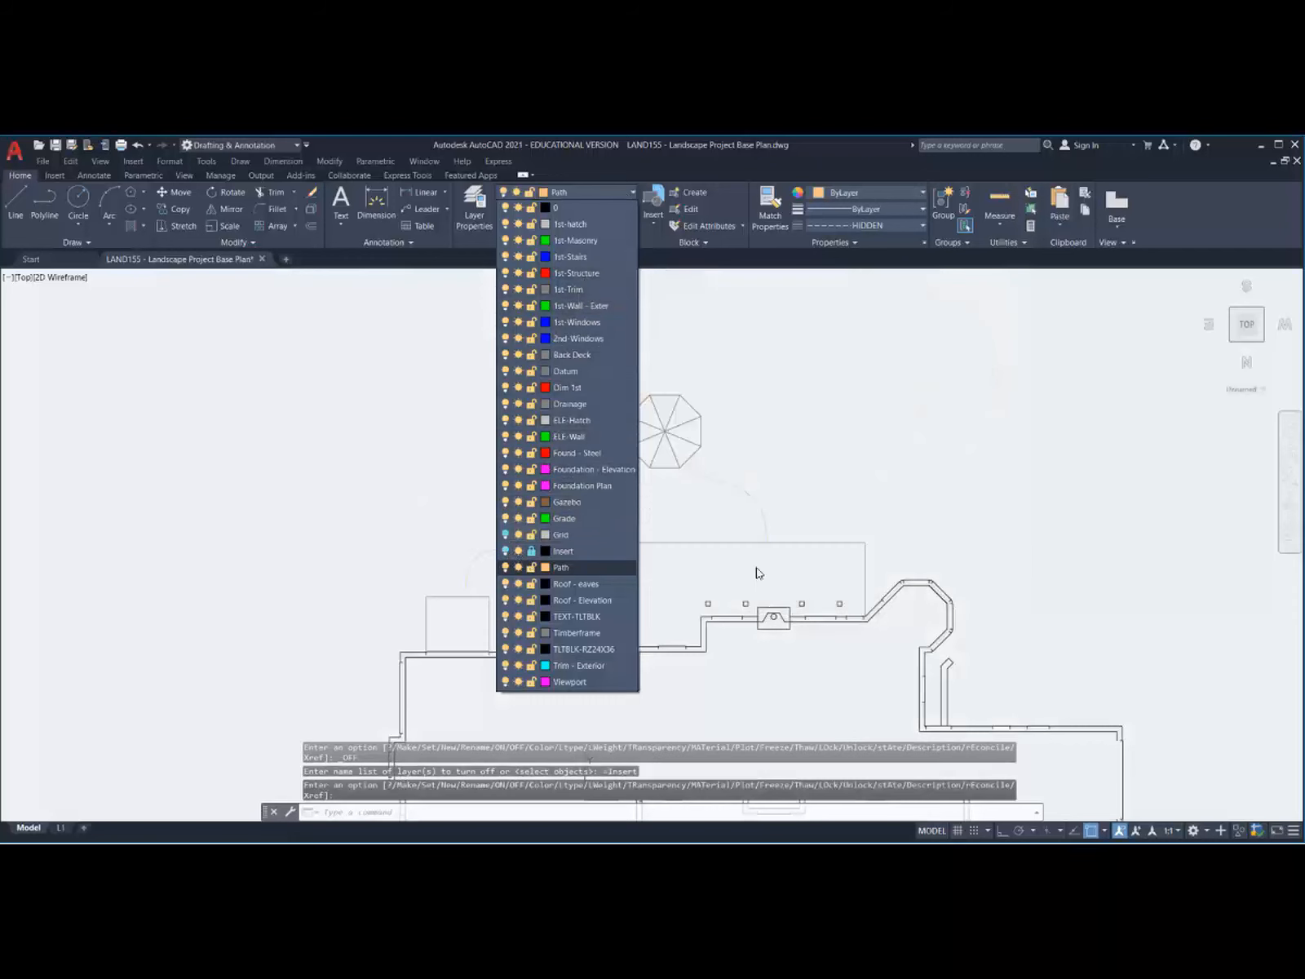
{"action": "scroll", "coordinate": [798, 563], "scroll_direction": "up", "scroll_amount": 2}
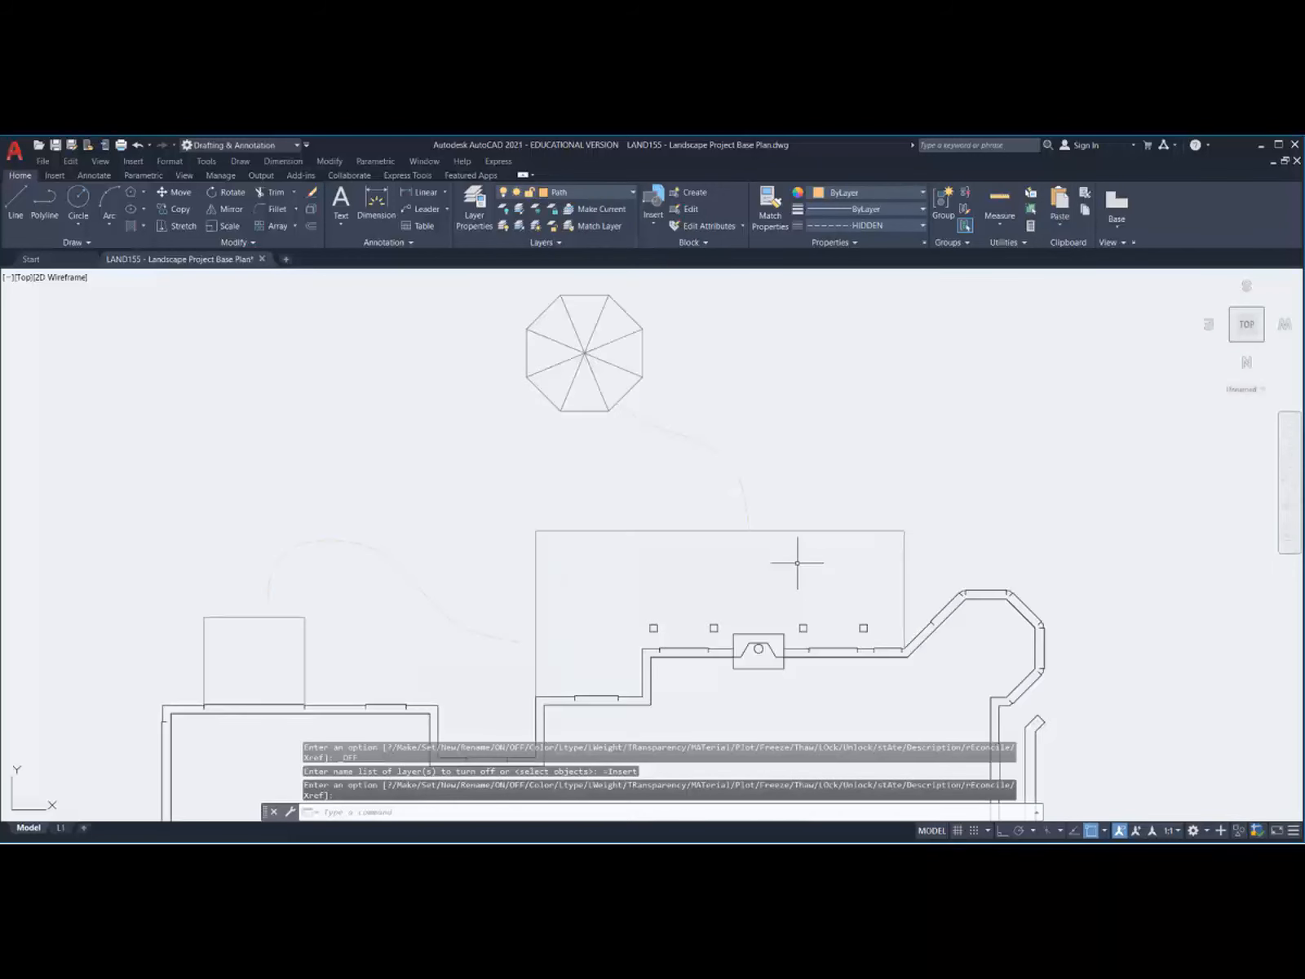
{"action": "scroll", "coordinate": [798, 562], "scroll_direction": "down", "scroll_amount": 2}
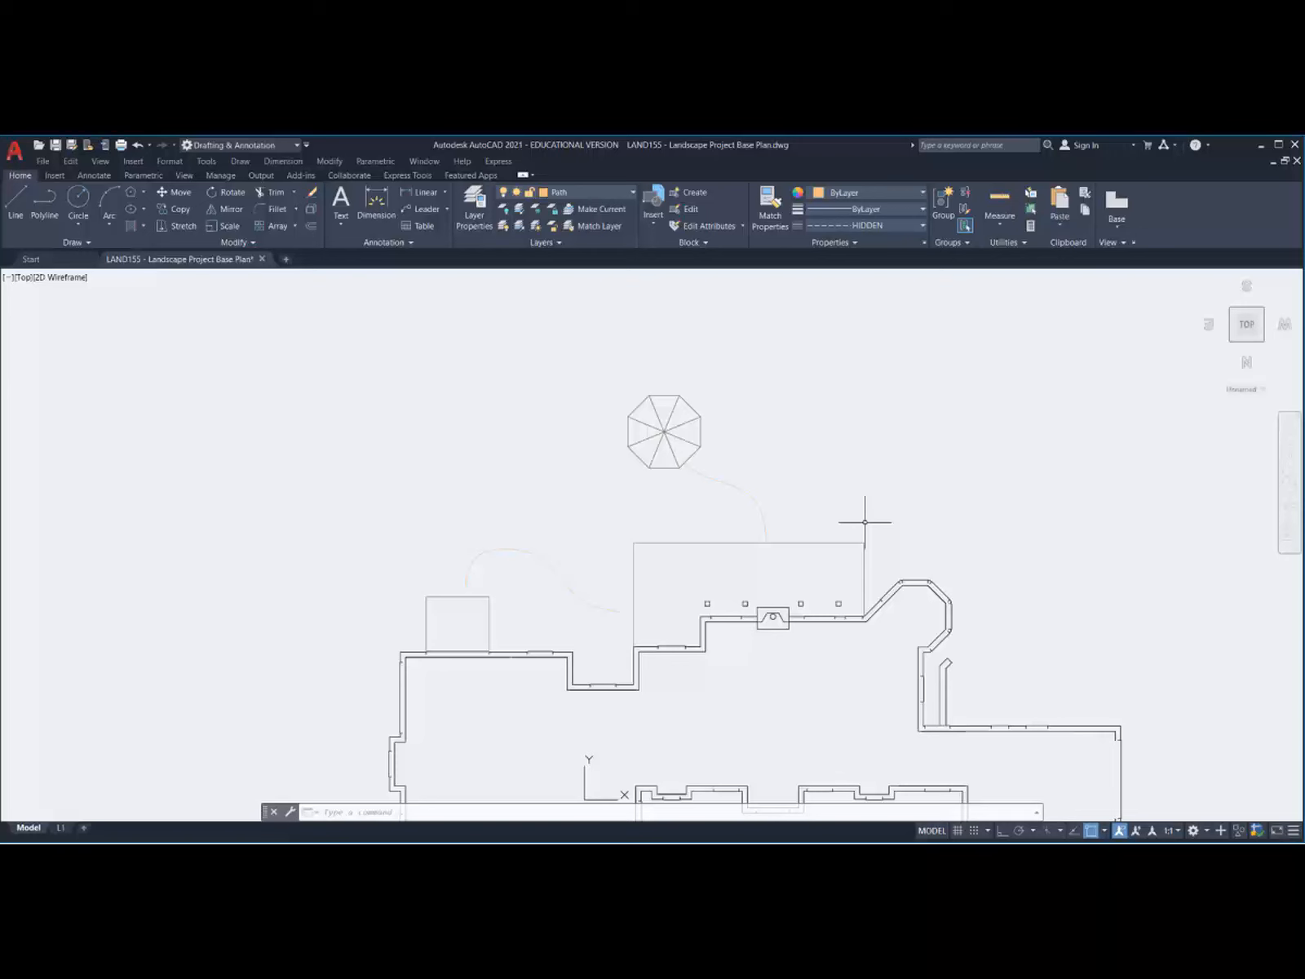
{"action": "key", "text": "ctrl+z"}
{"action": "key", "text": "ctrl+z"}
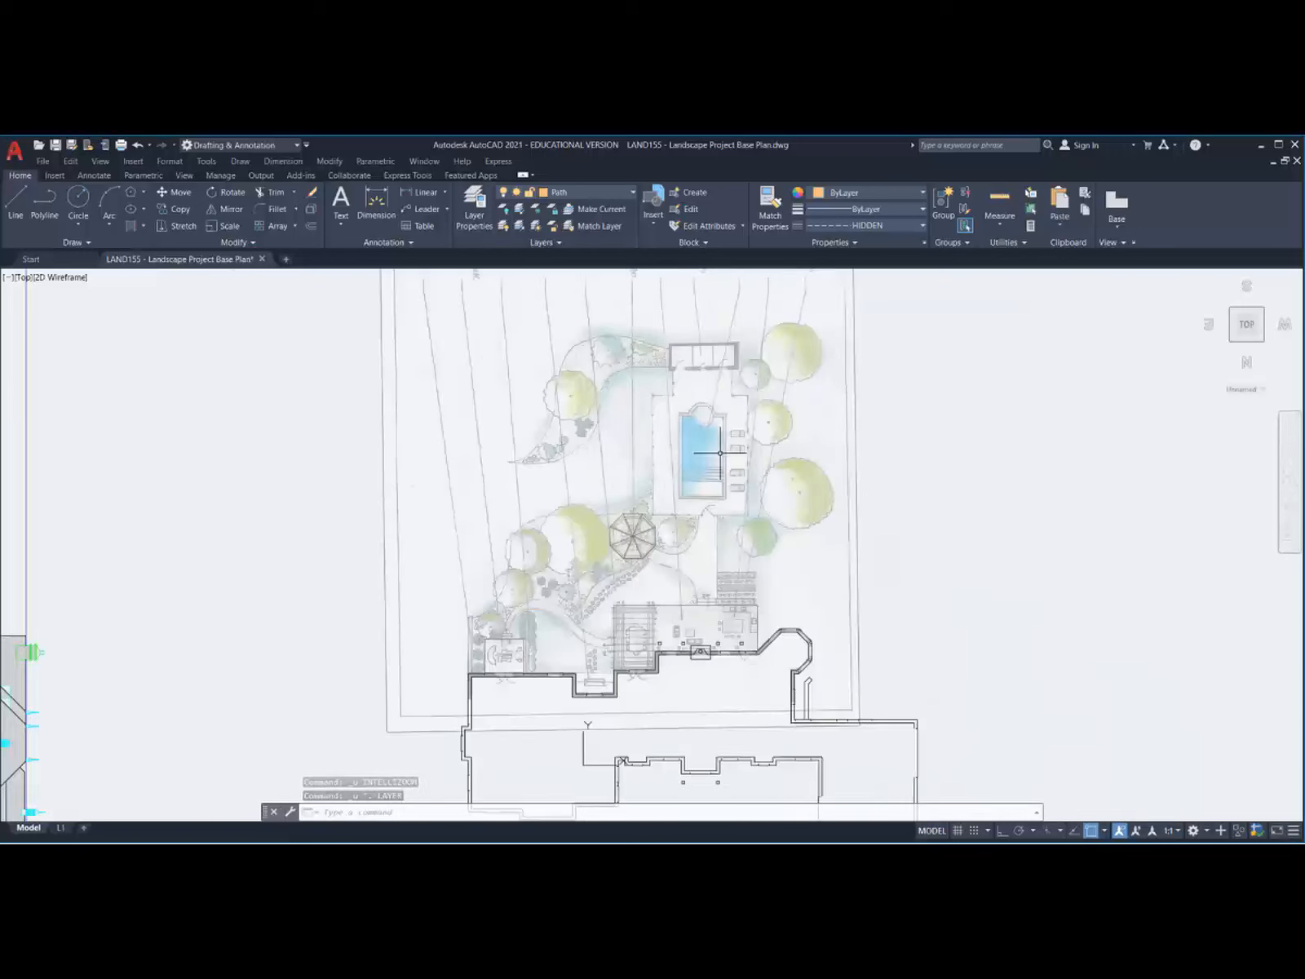